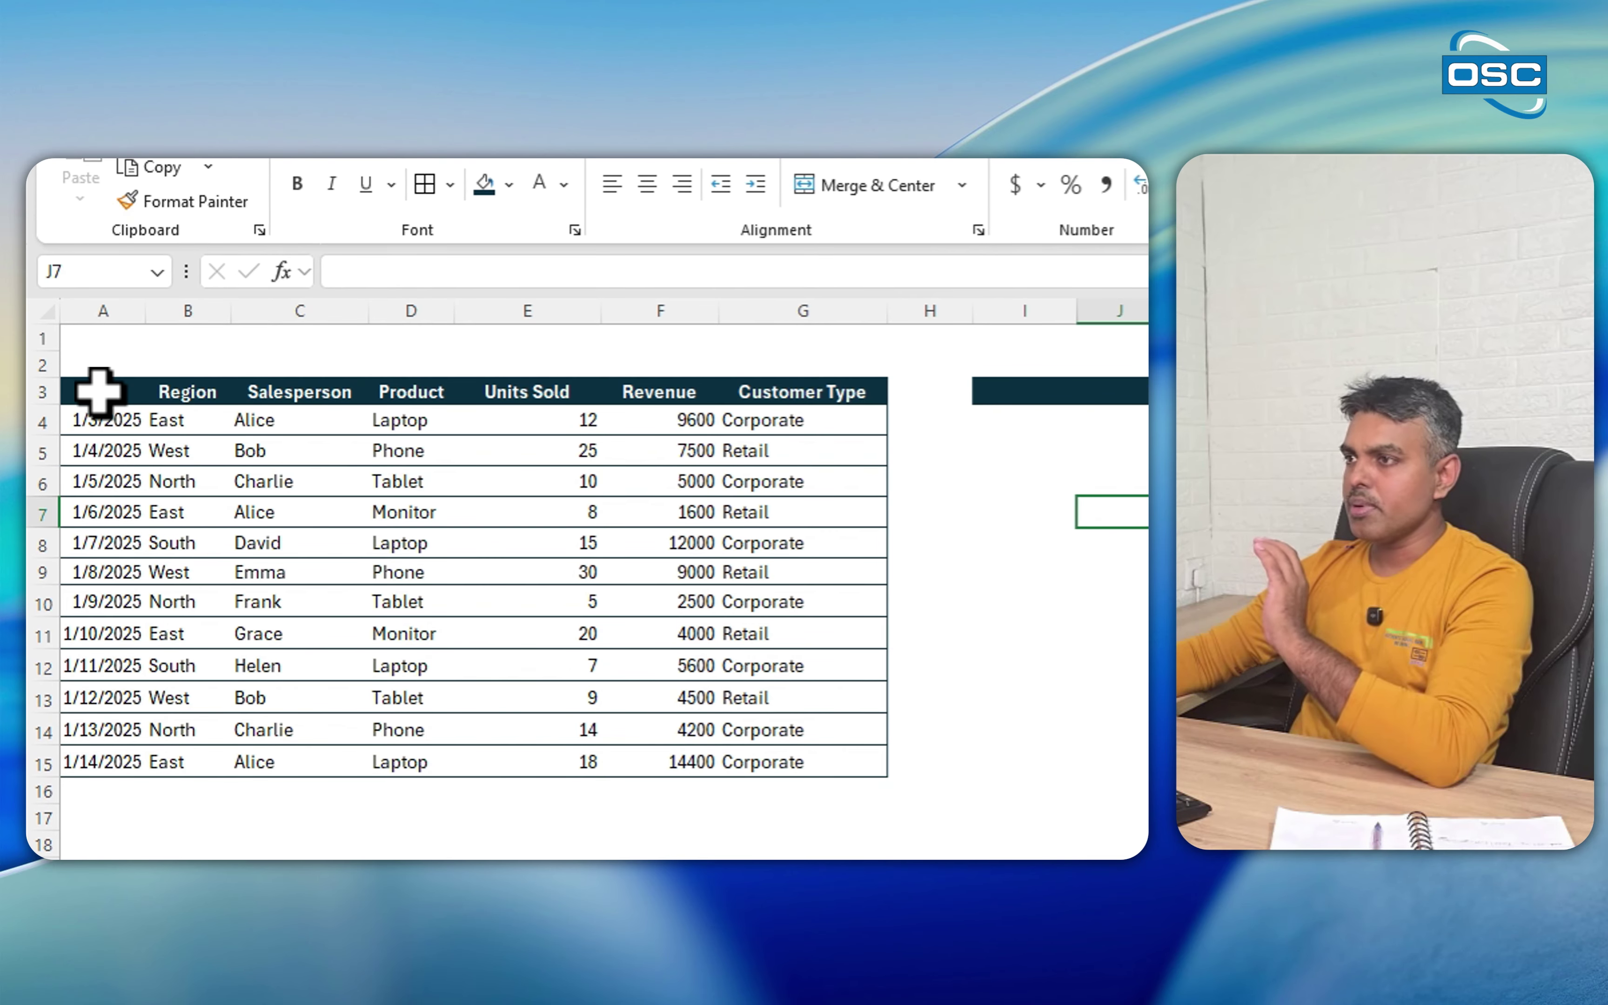
drag(98, 391, 792, 748)
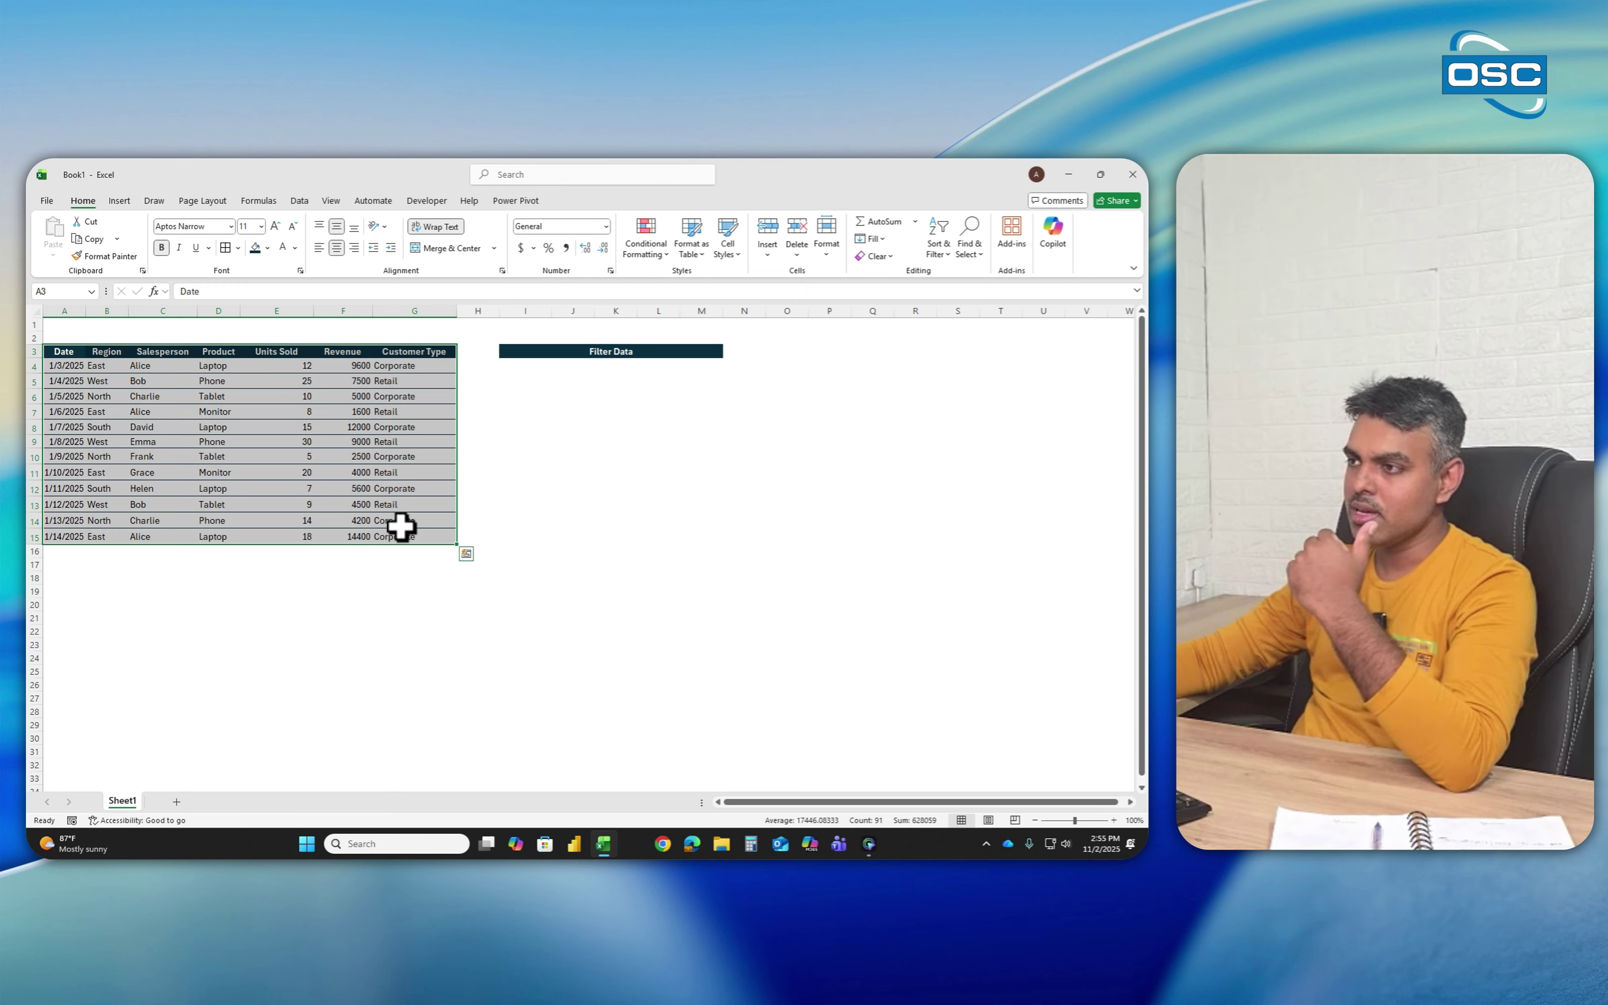
click(363, 506)
click(427, 537)
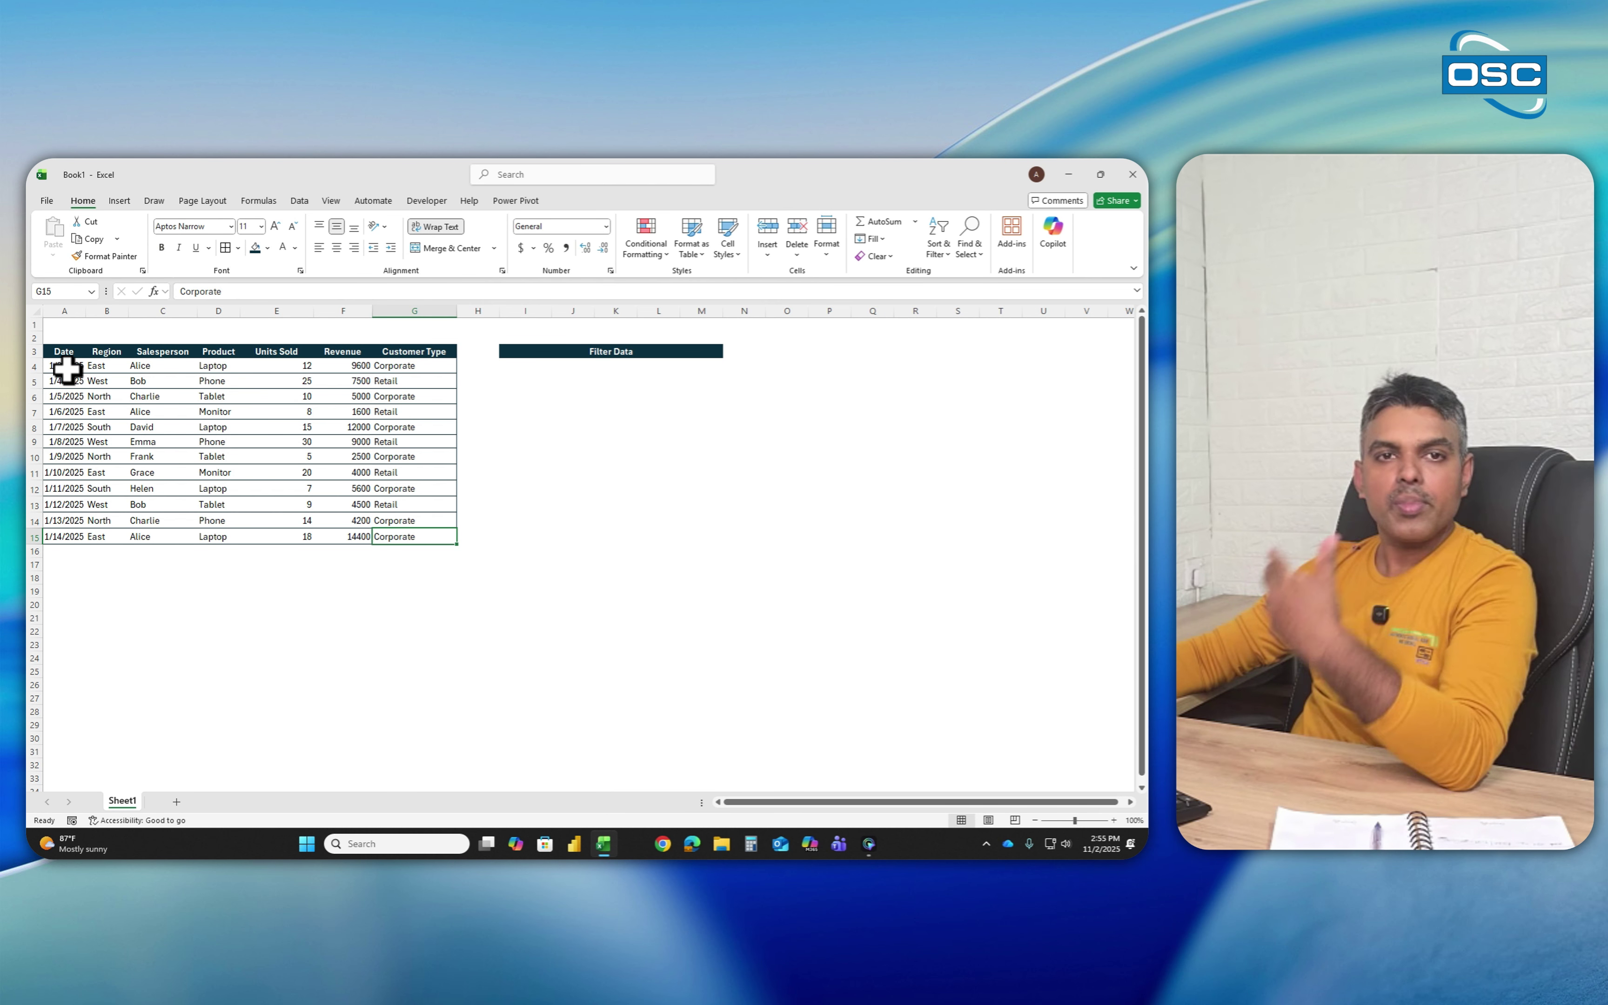
mouse_move(67, 367)
mouse_down()
mouse_move(409, 521)
mouse_move(419, 542)
mouse_up()
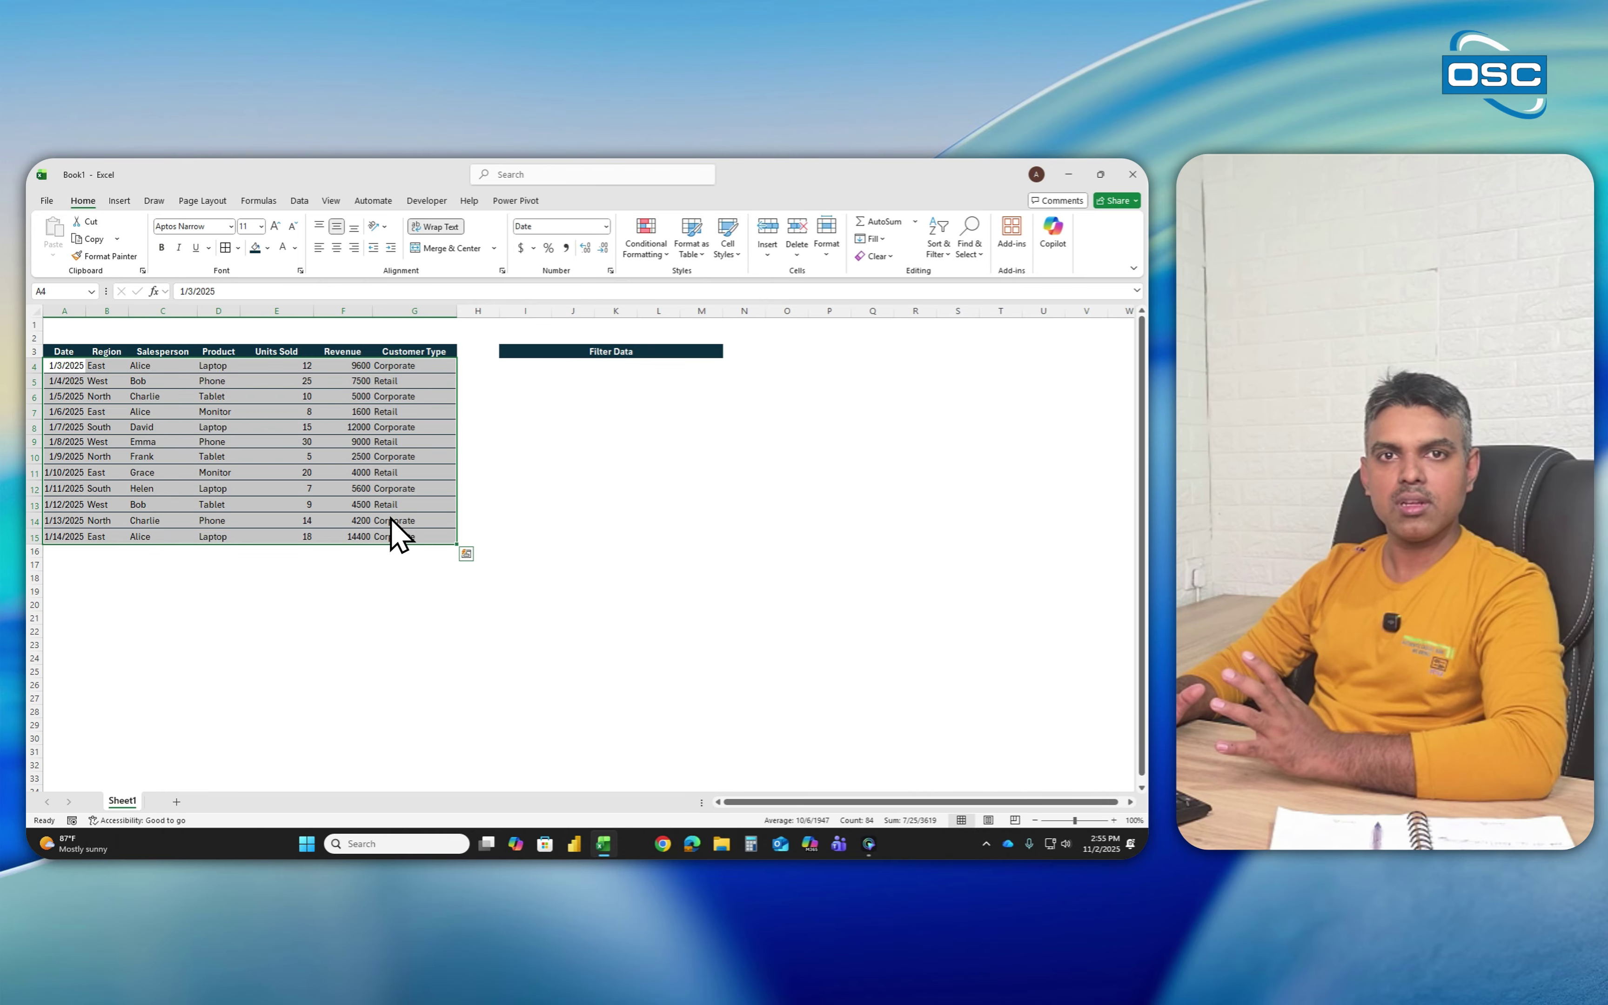
click(66, 351)
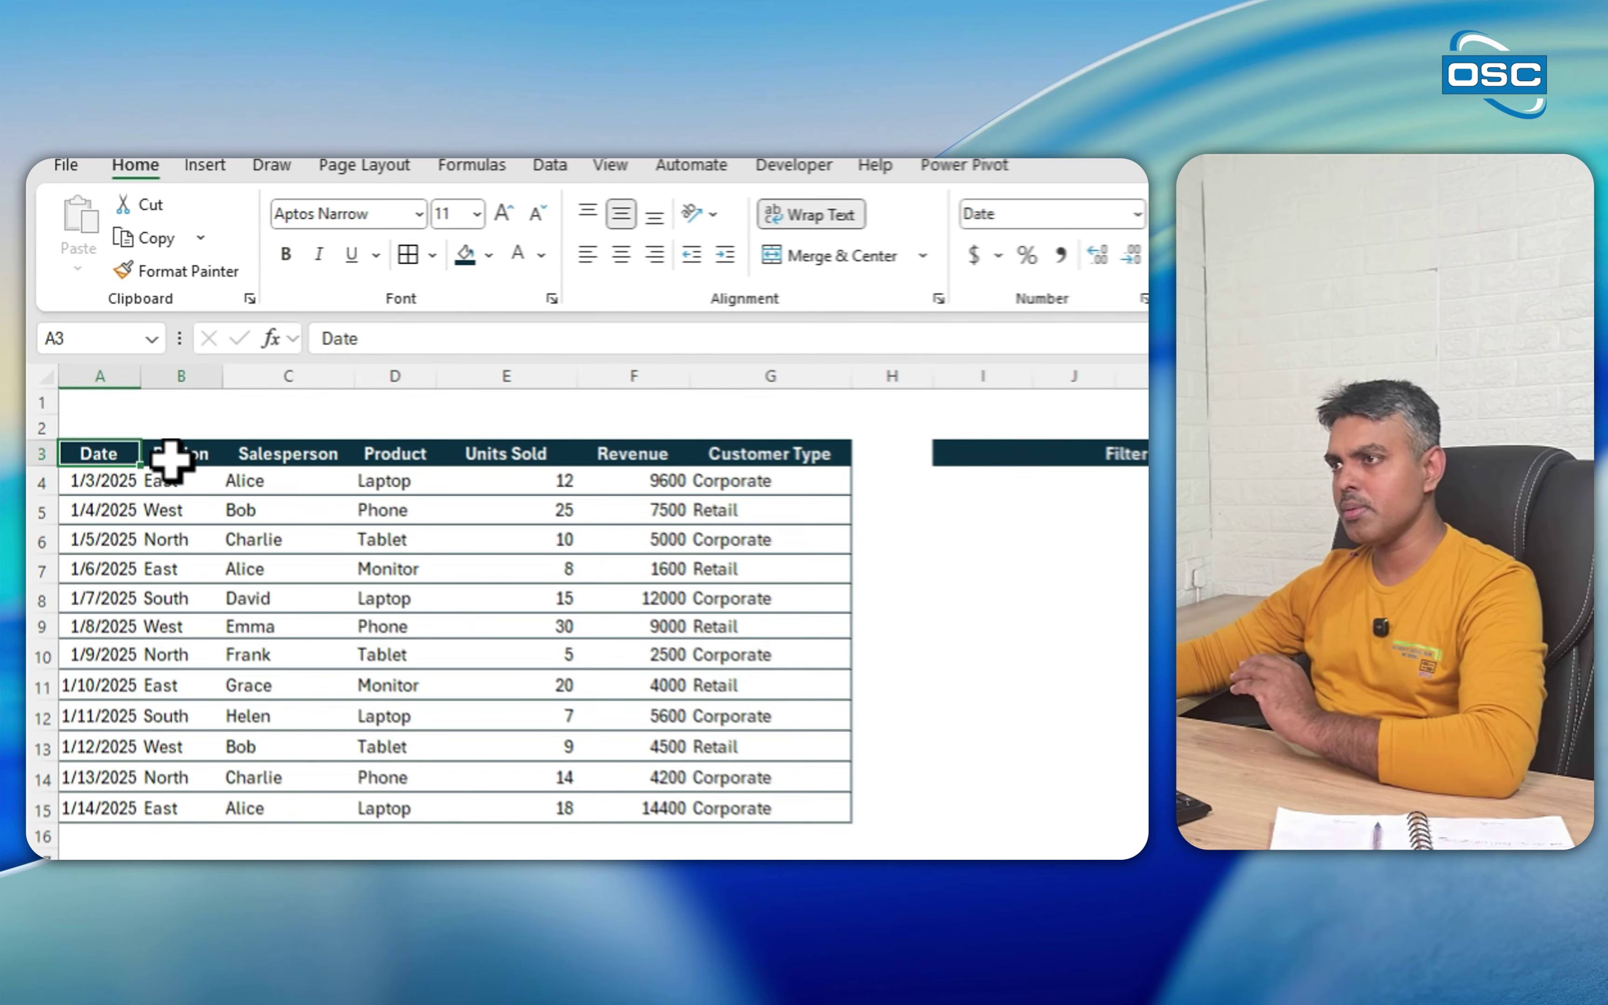
- Add filter drop-downs to the header row of the sales data range A3:G15
drag(171, 459, 818, 808)
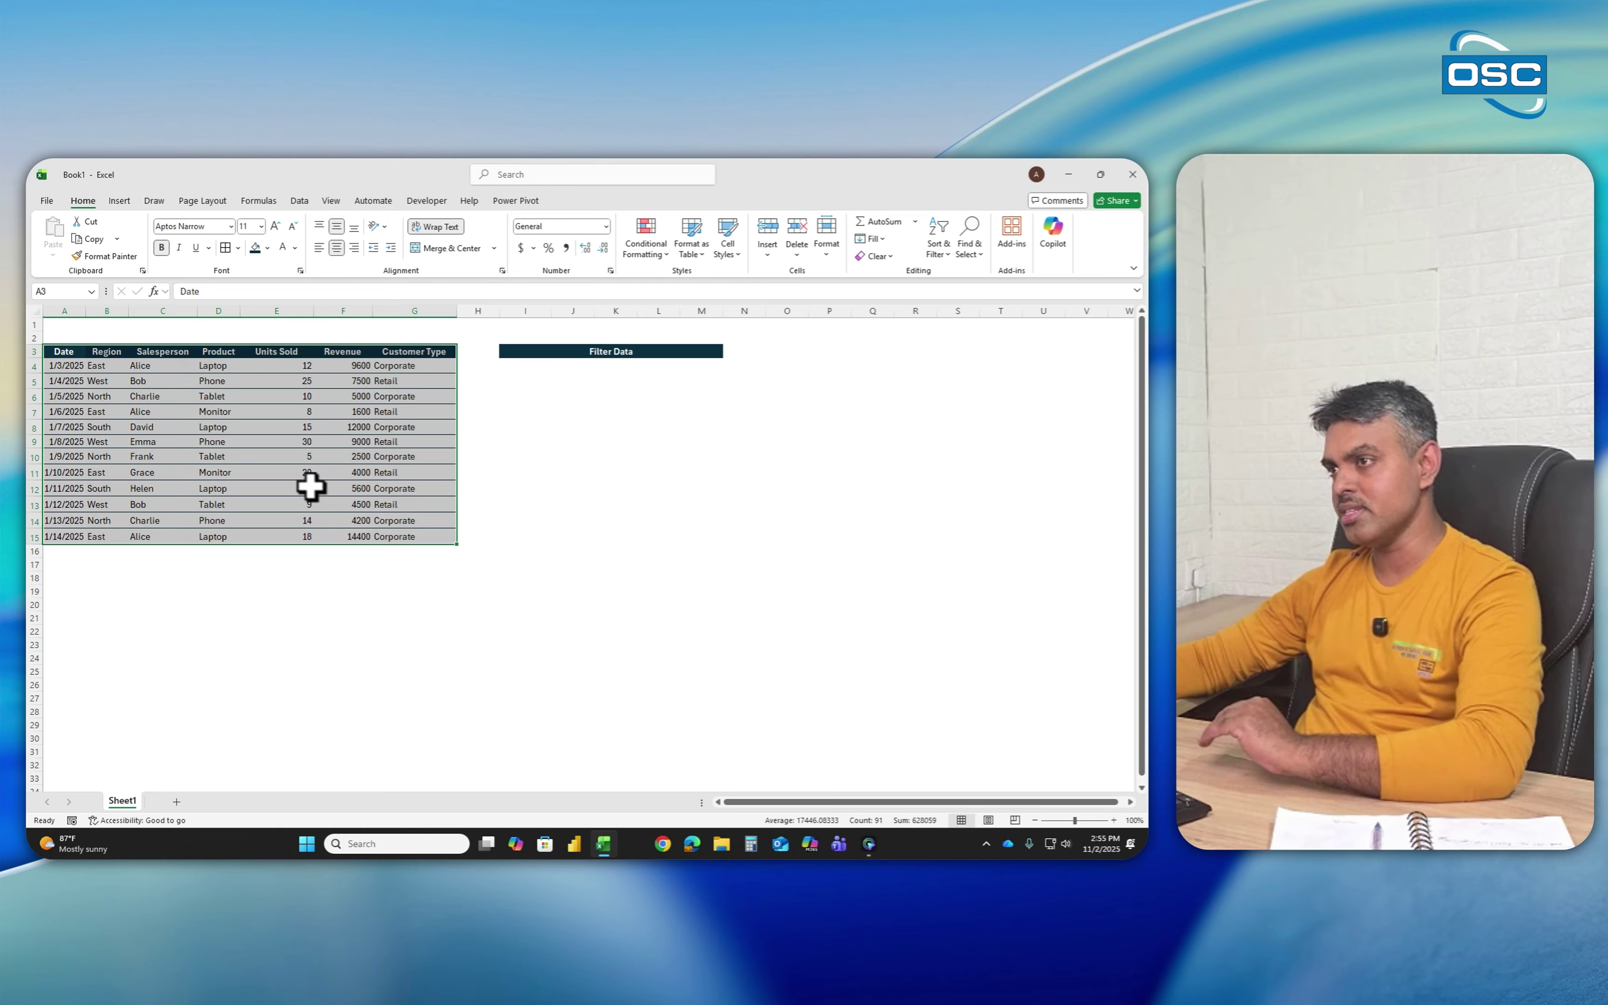
drag(72, 354, 439, 537)
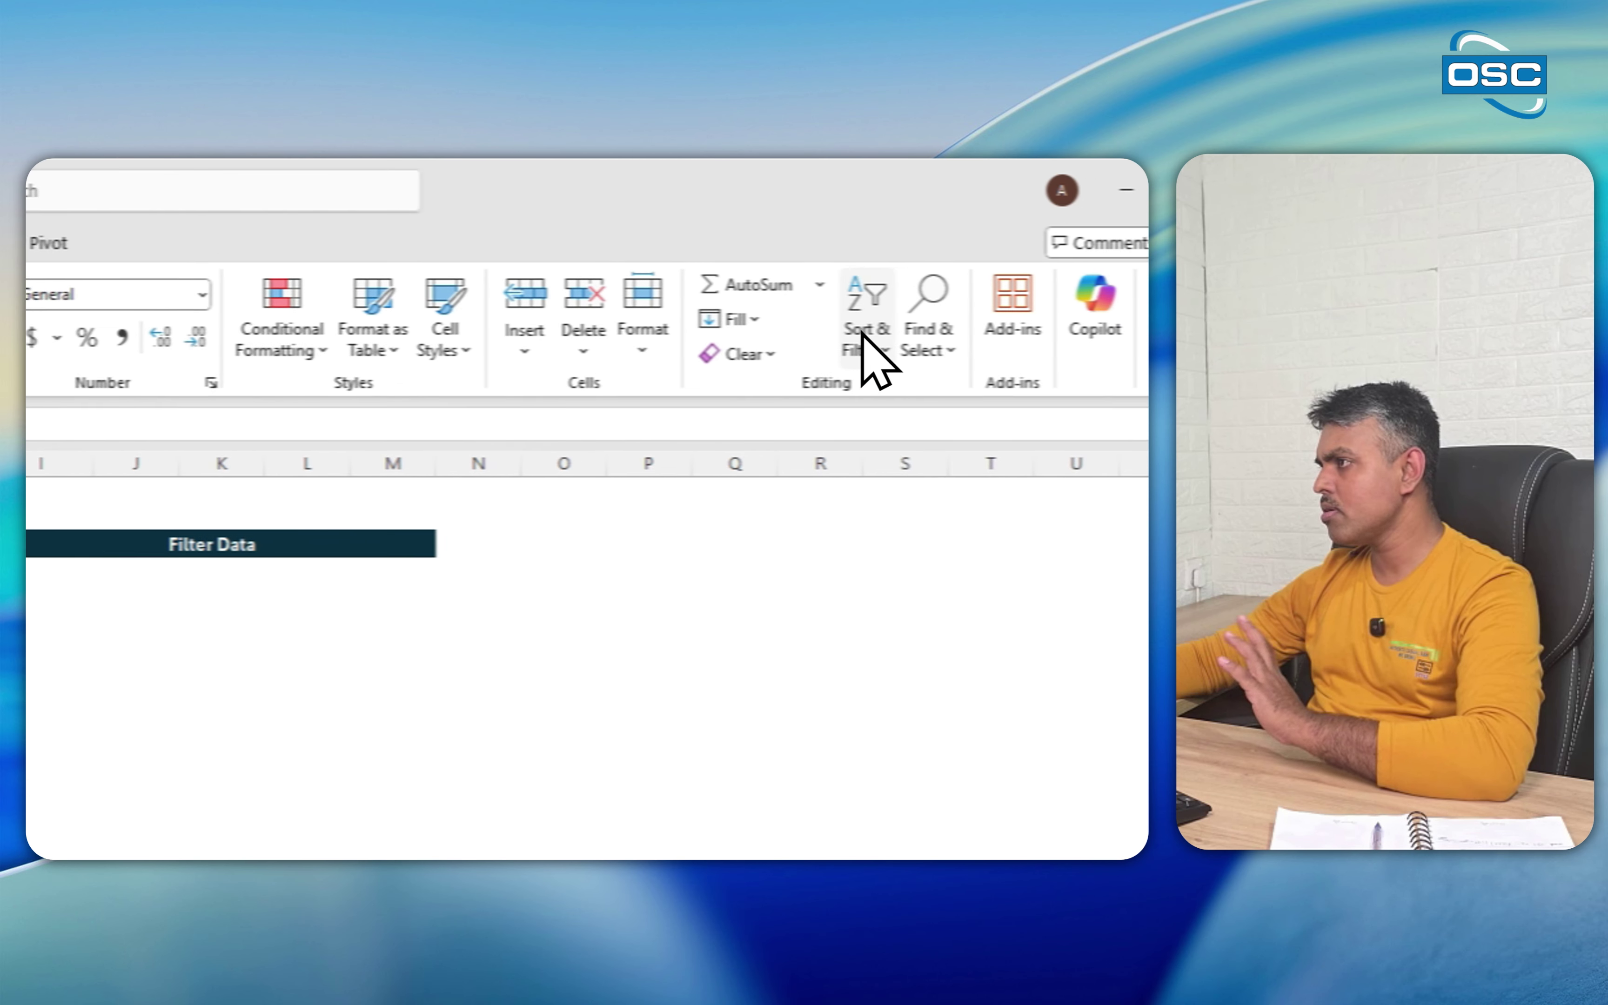
click(821, 336)
click(857, 507)
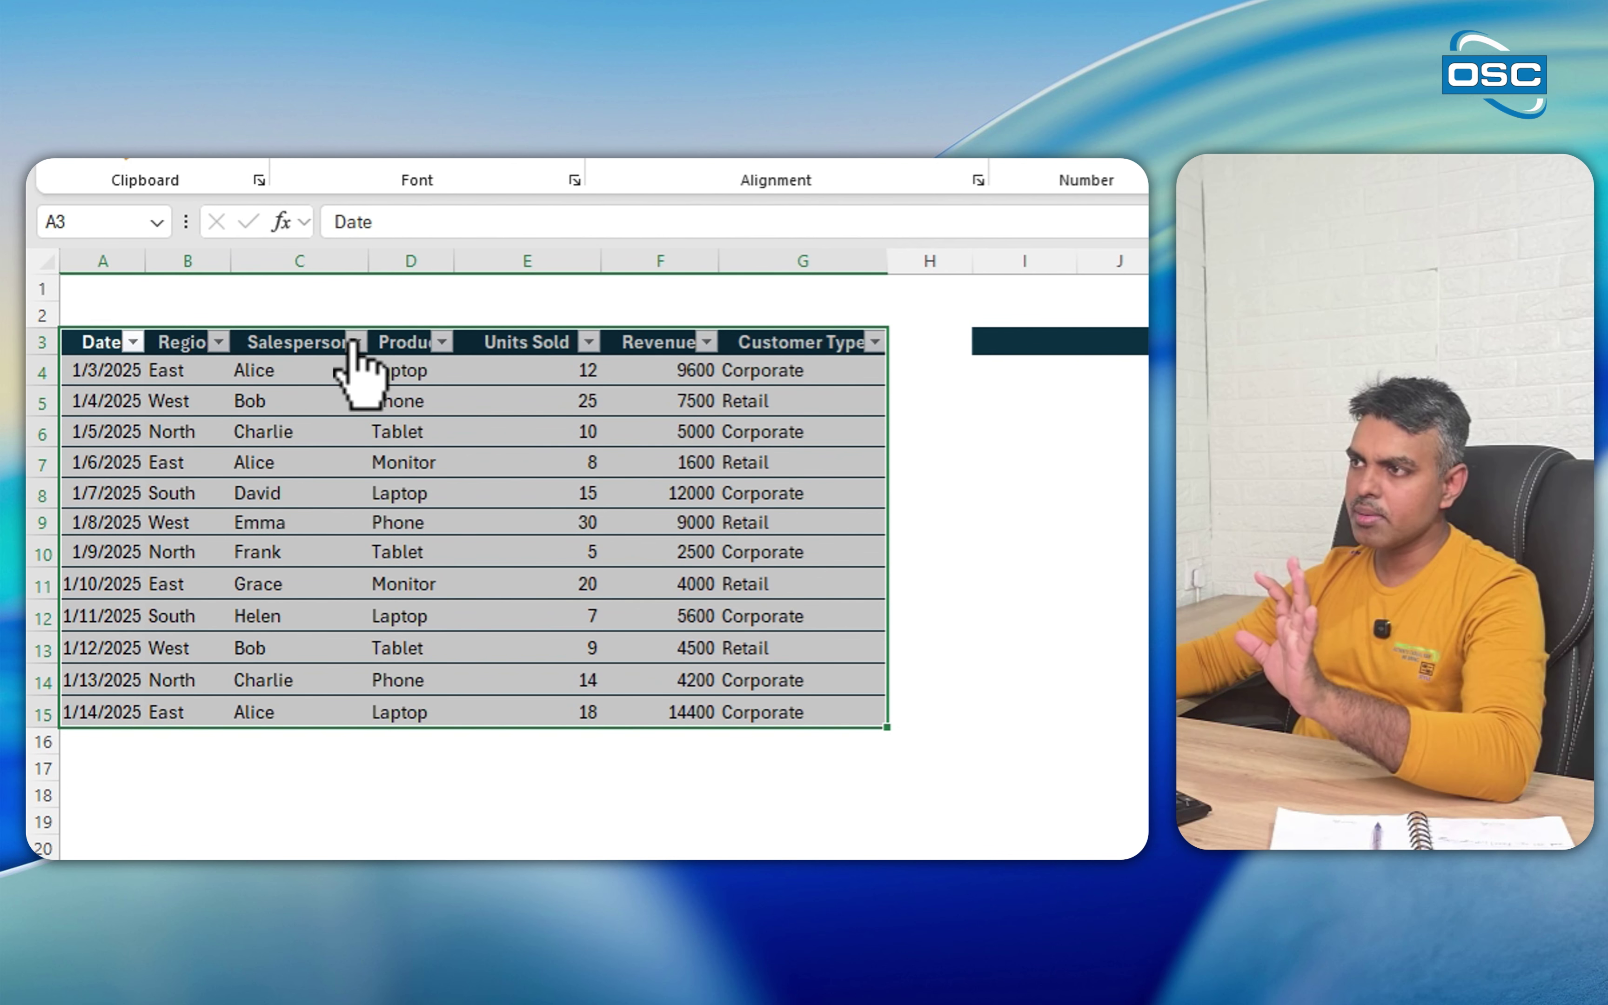
click(352, 343)
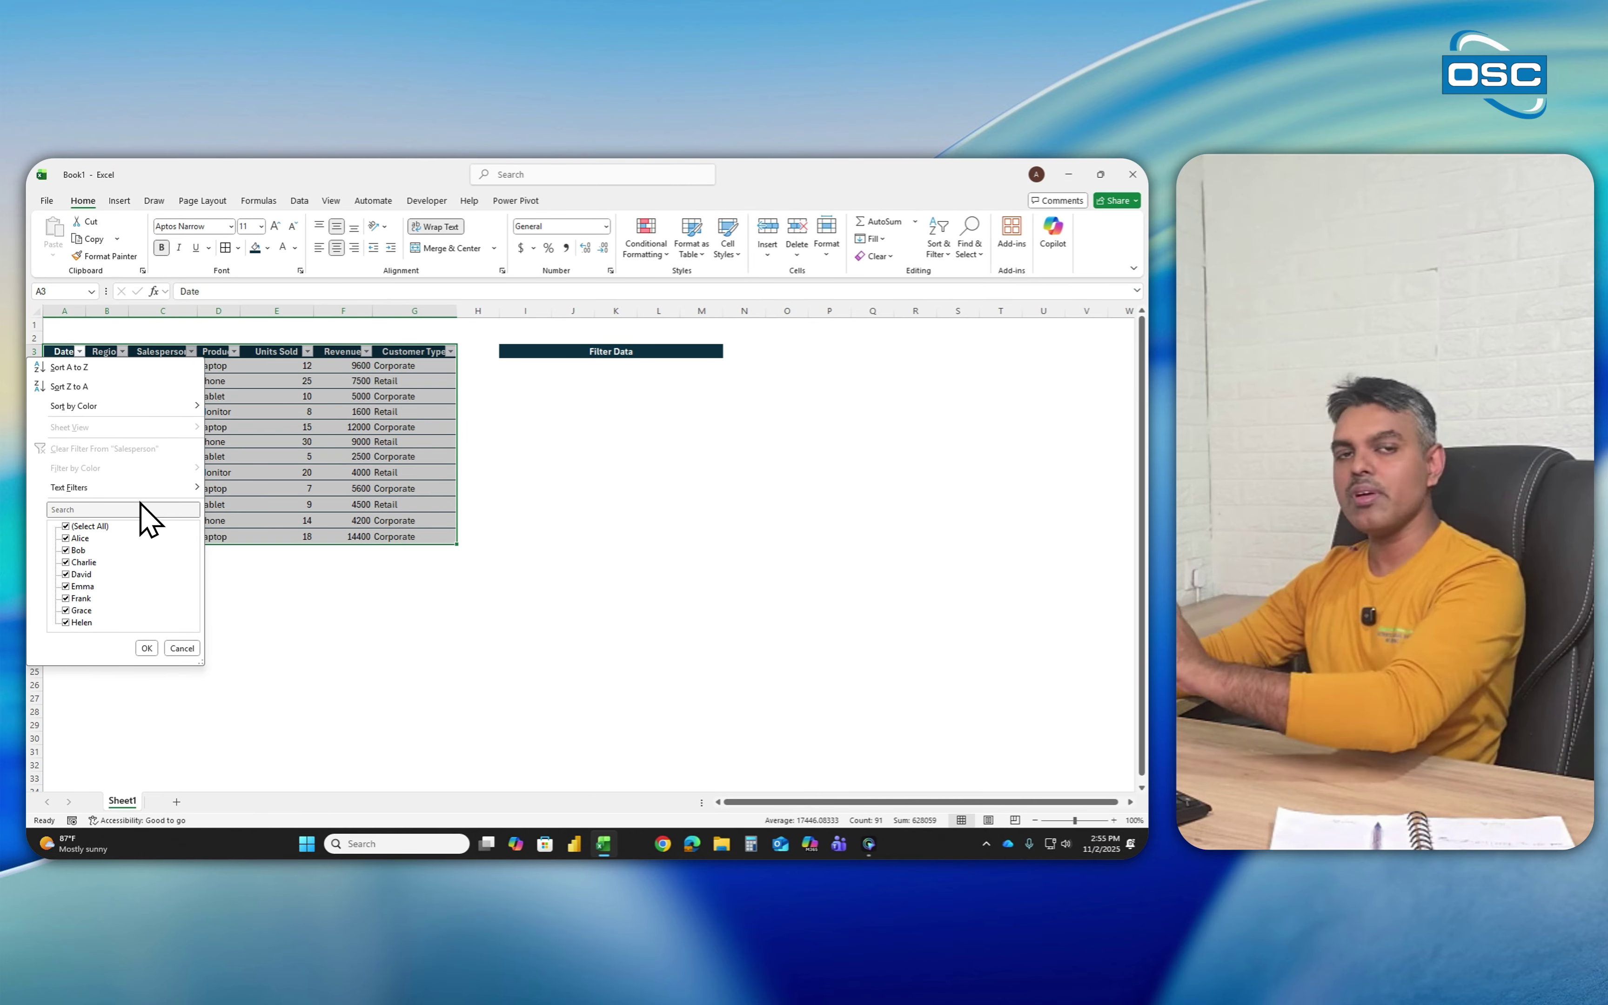
click(300, 639)
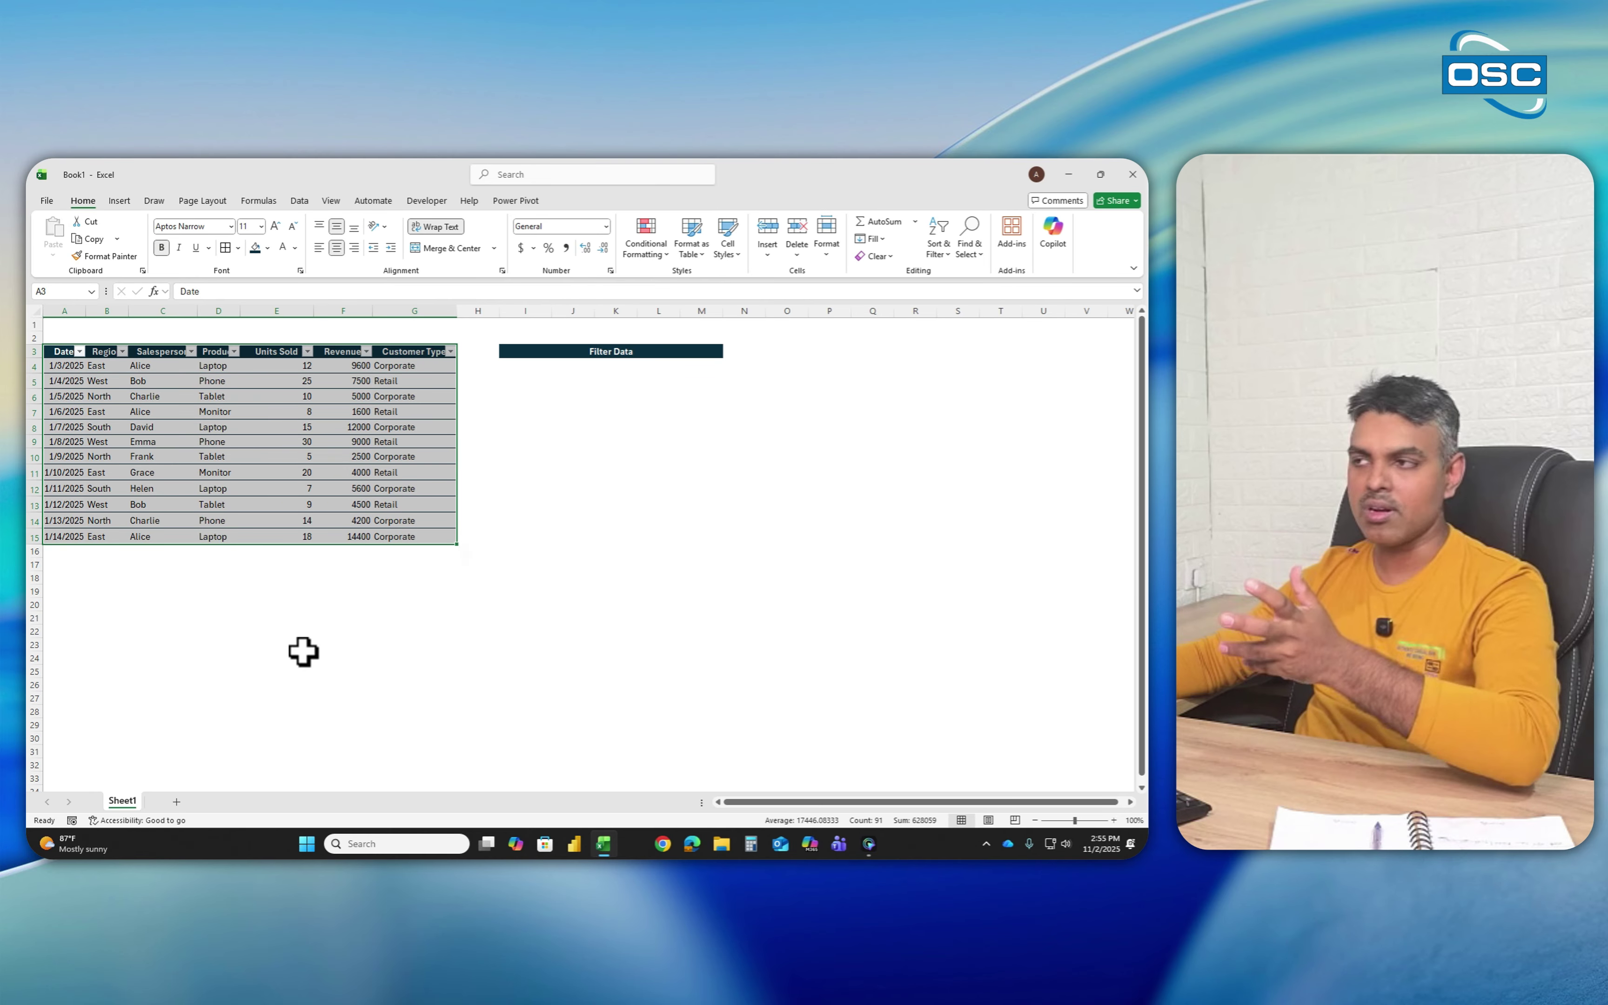
click(215, 366)
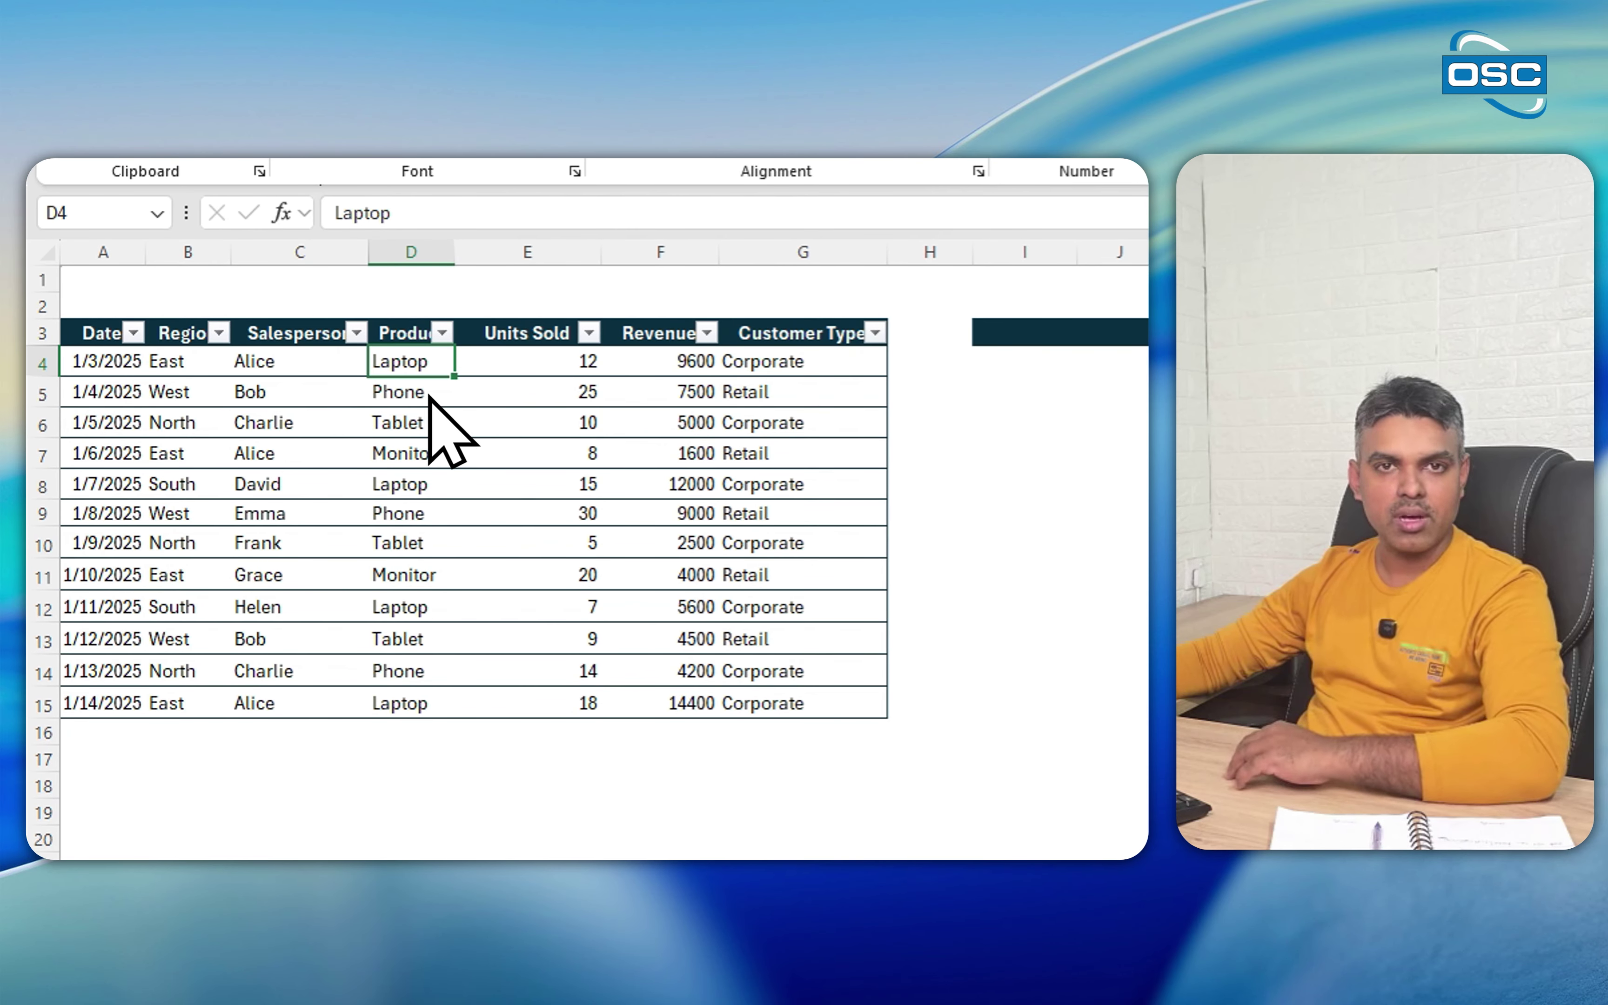
- Filter the Salesperson column to show only the first salesperson in its filter list
click(357, 332)
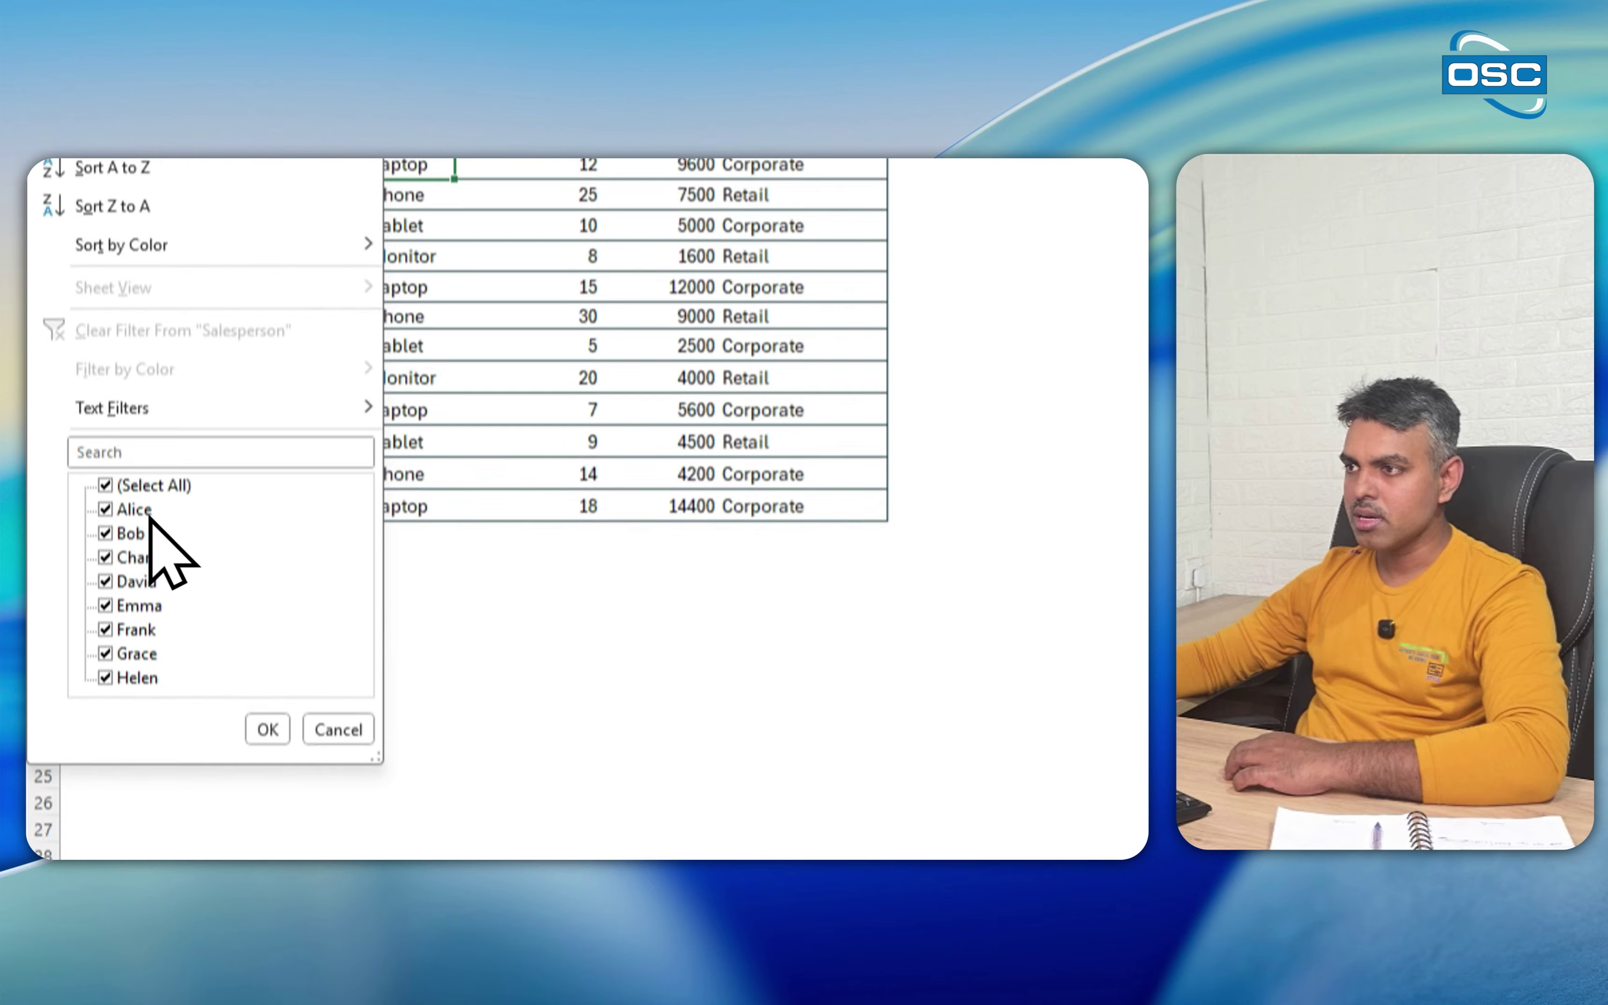
click(105, 485)
click(101, 509)
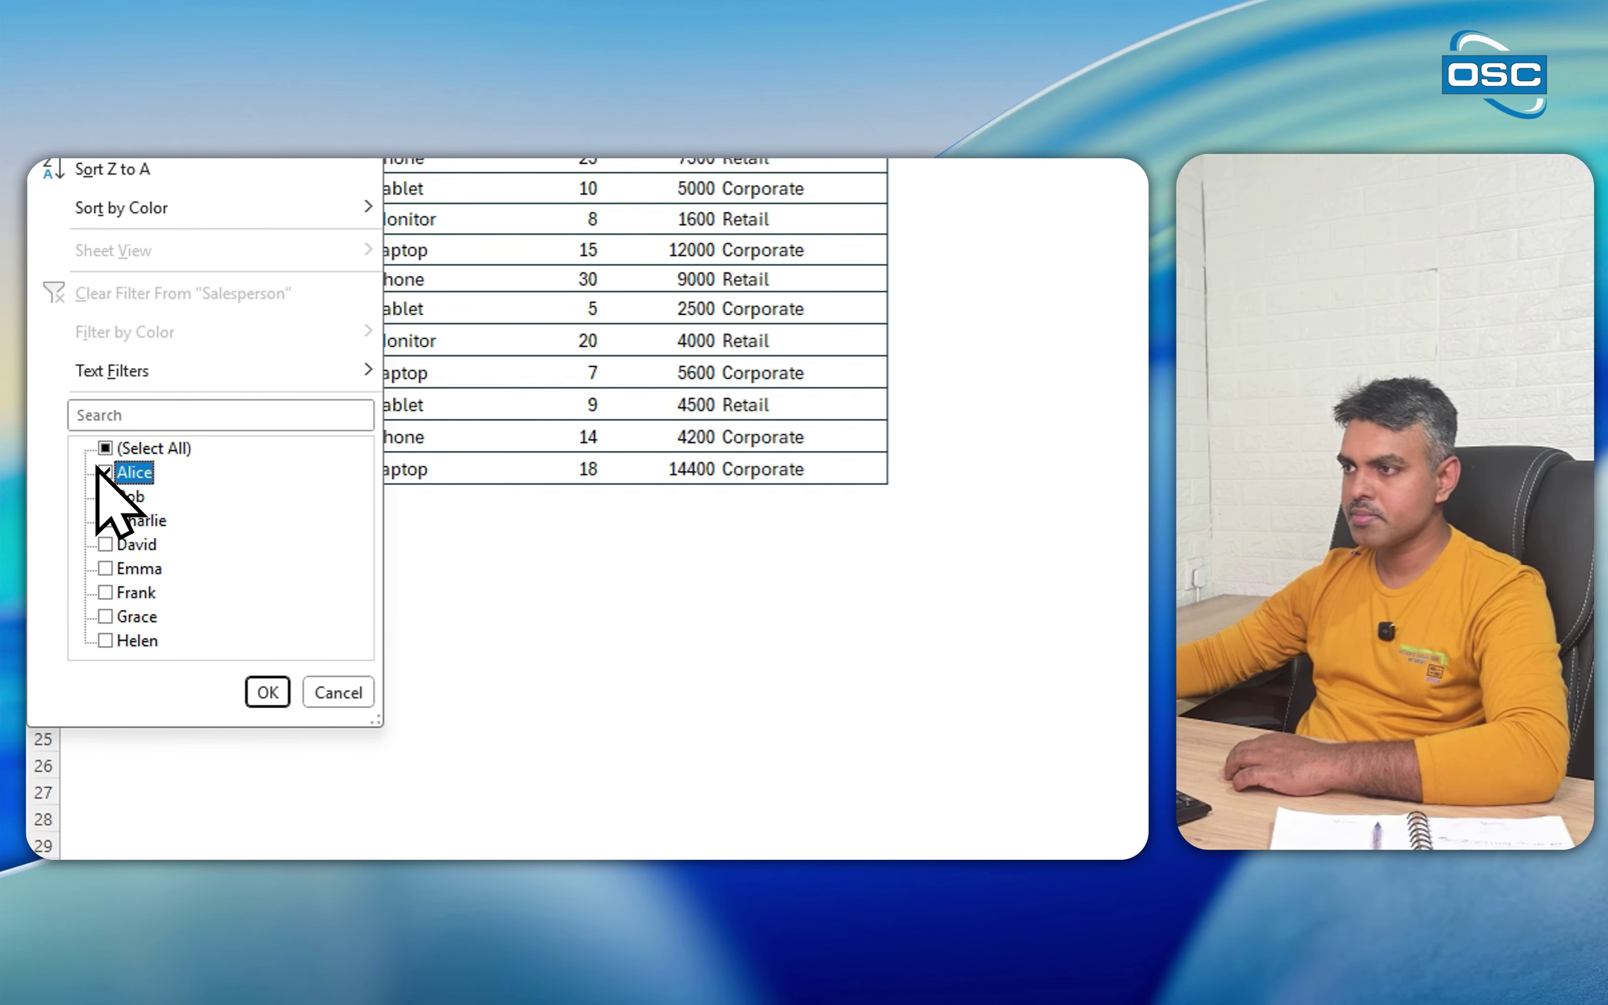
click(267, 695)
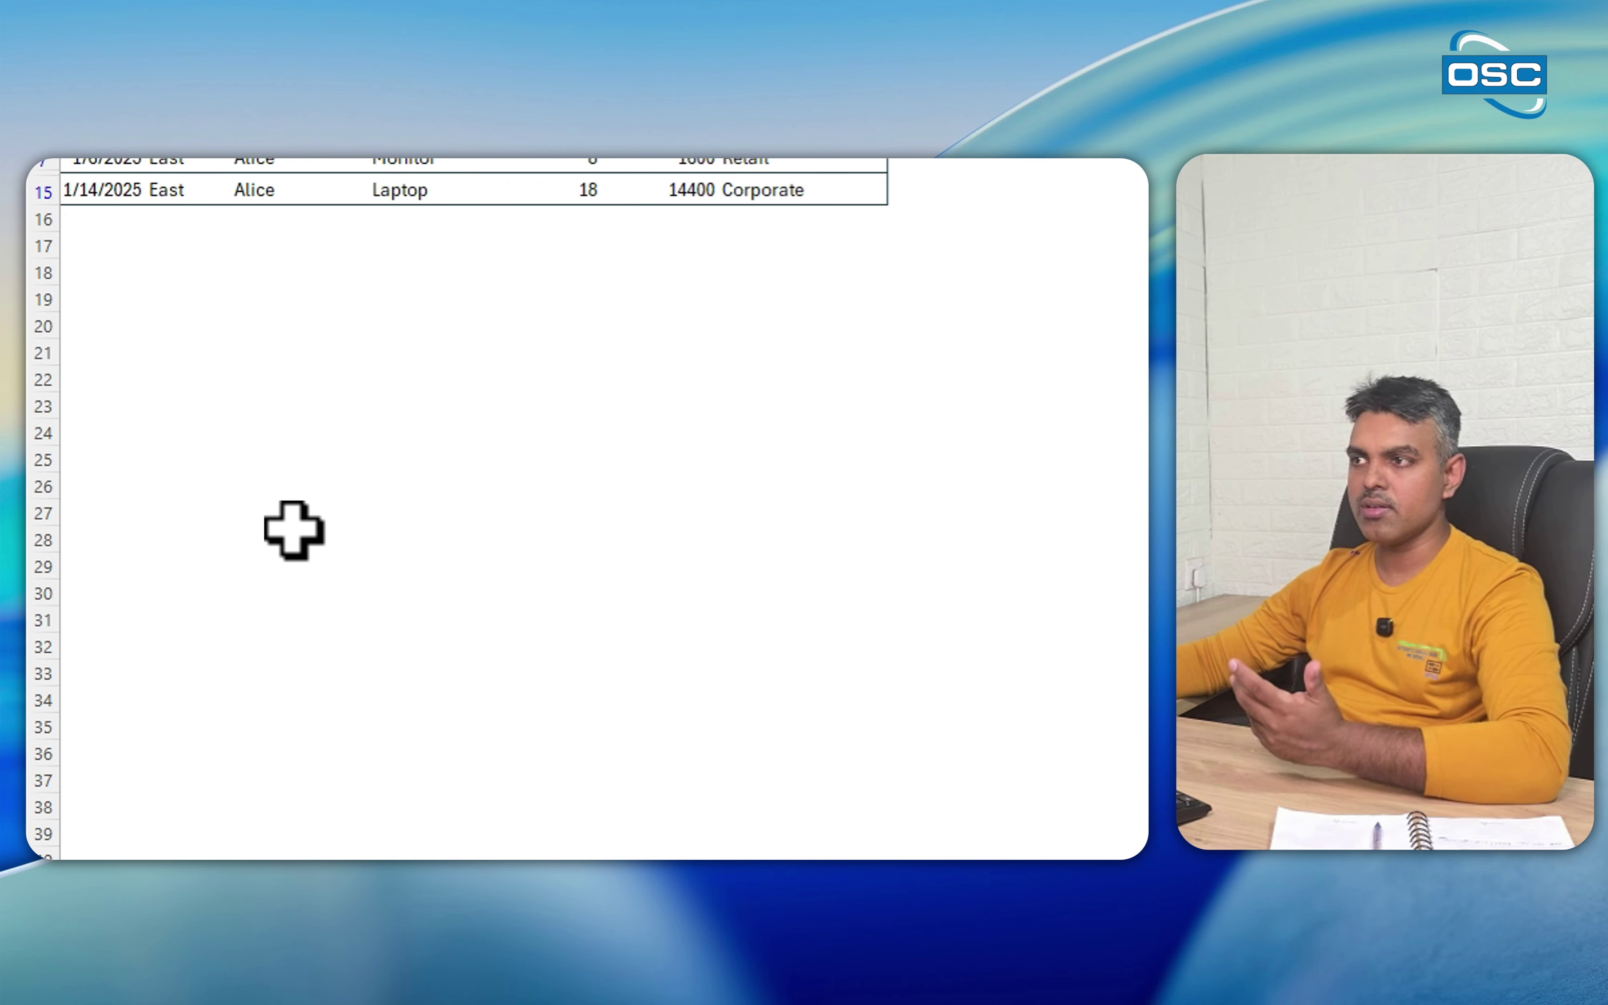
- Enter a different salesperson's name in cell C16 below the filtered rows, and clear that cell again
click(298, 222)
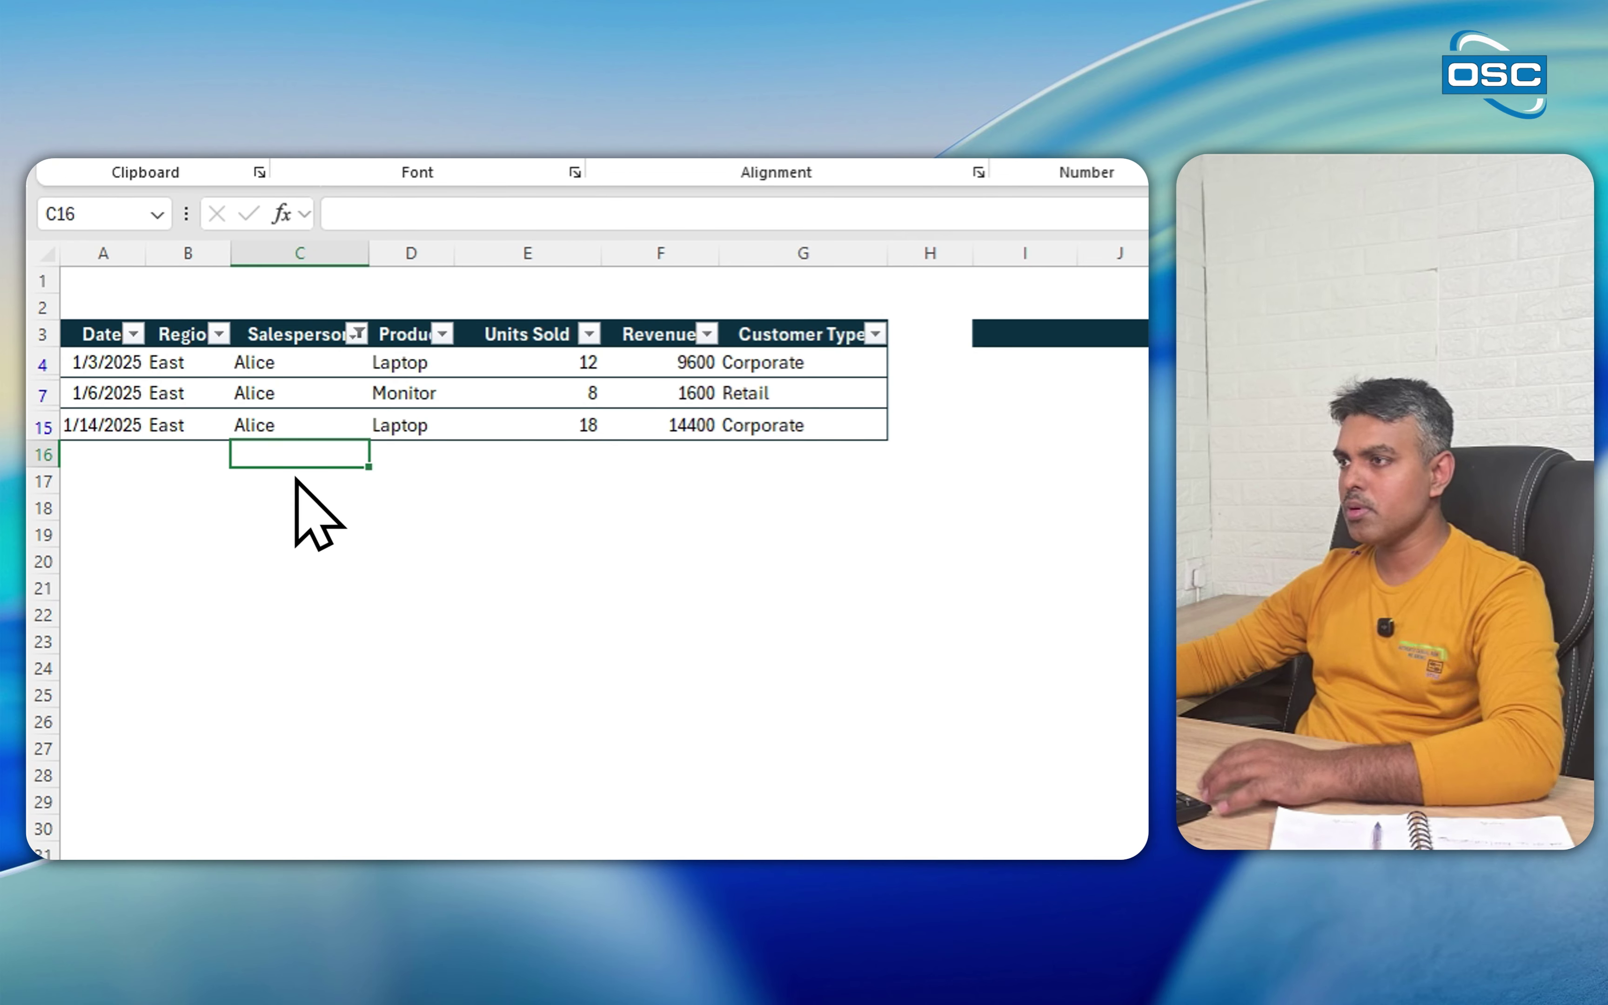
text(Bob)
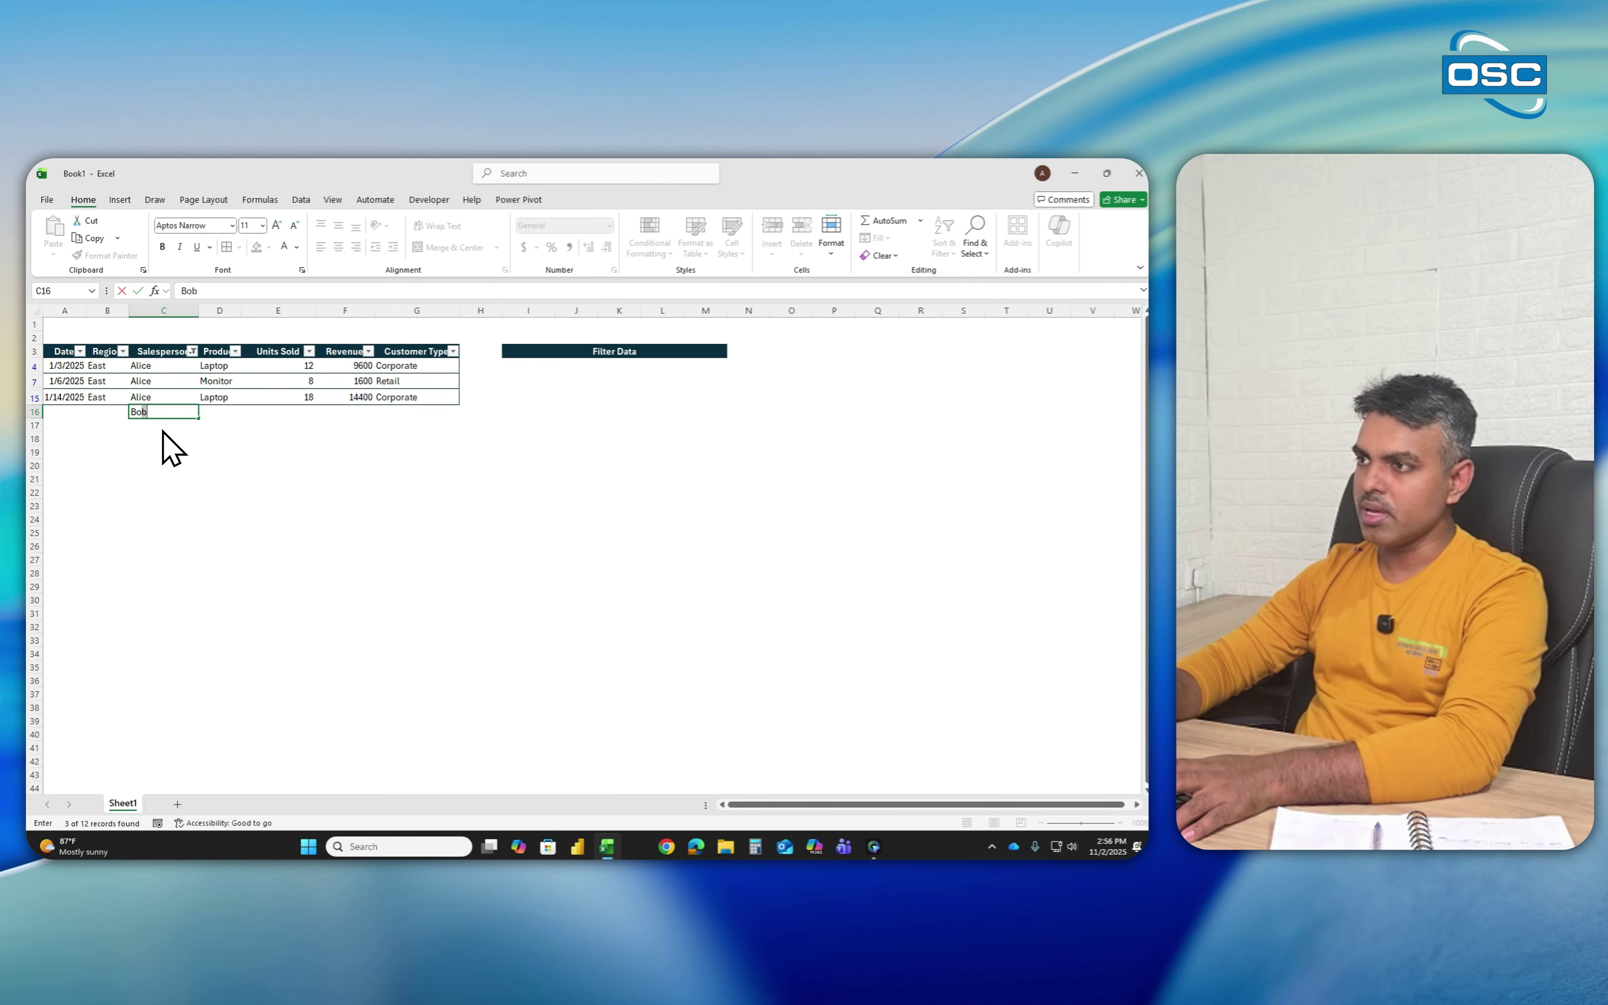
key(Tab)
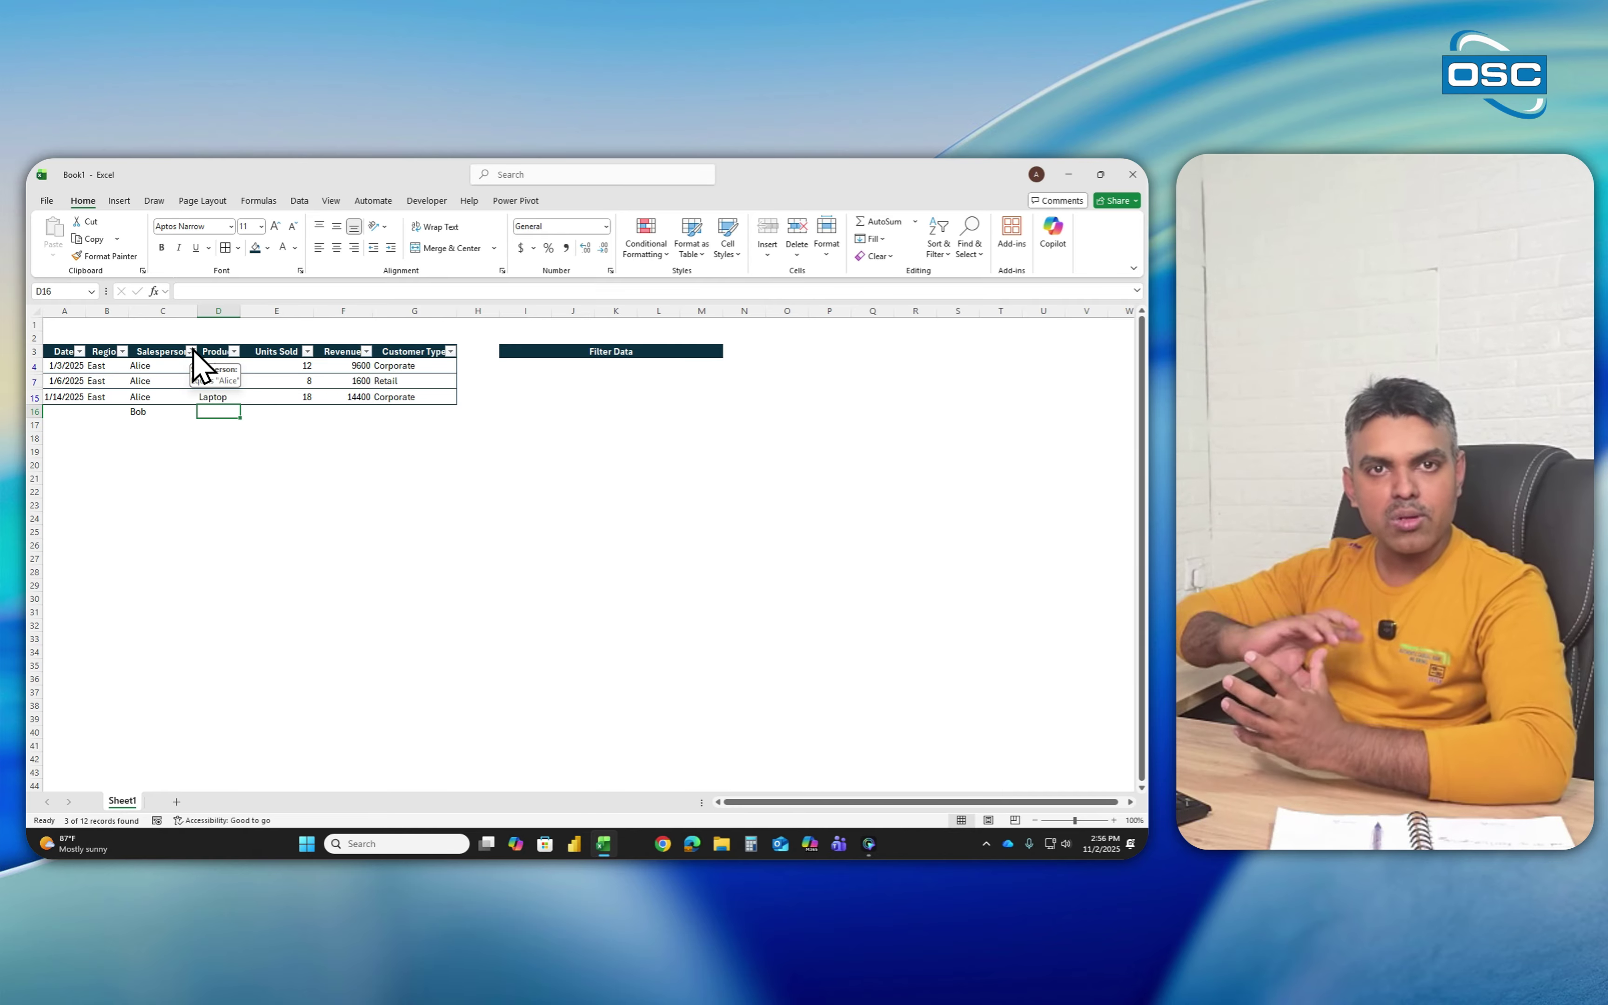
click(145, 425)
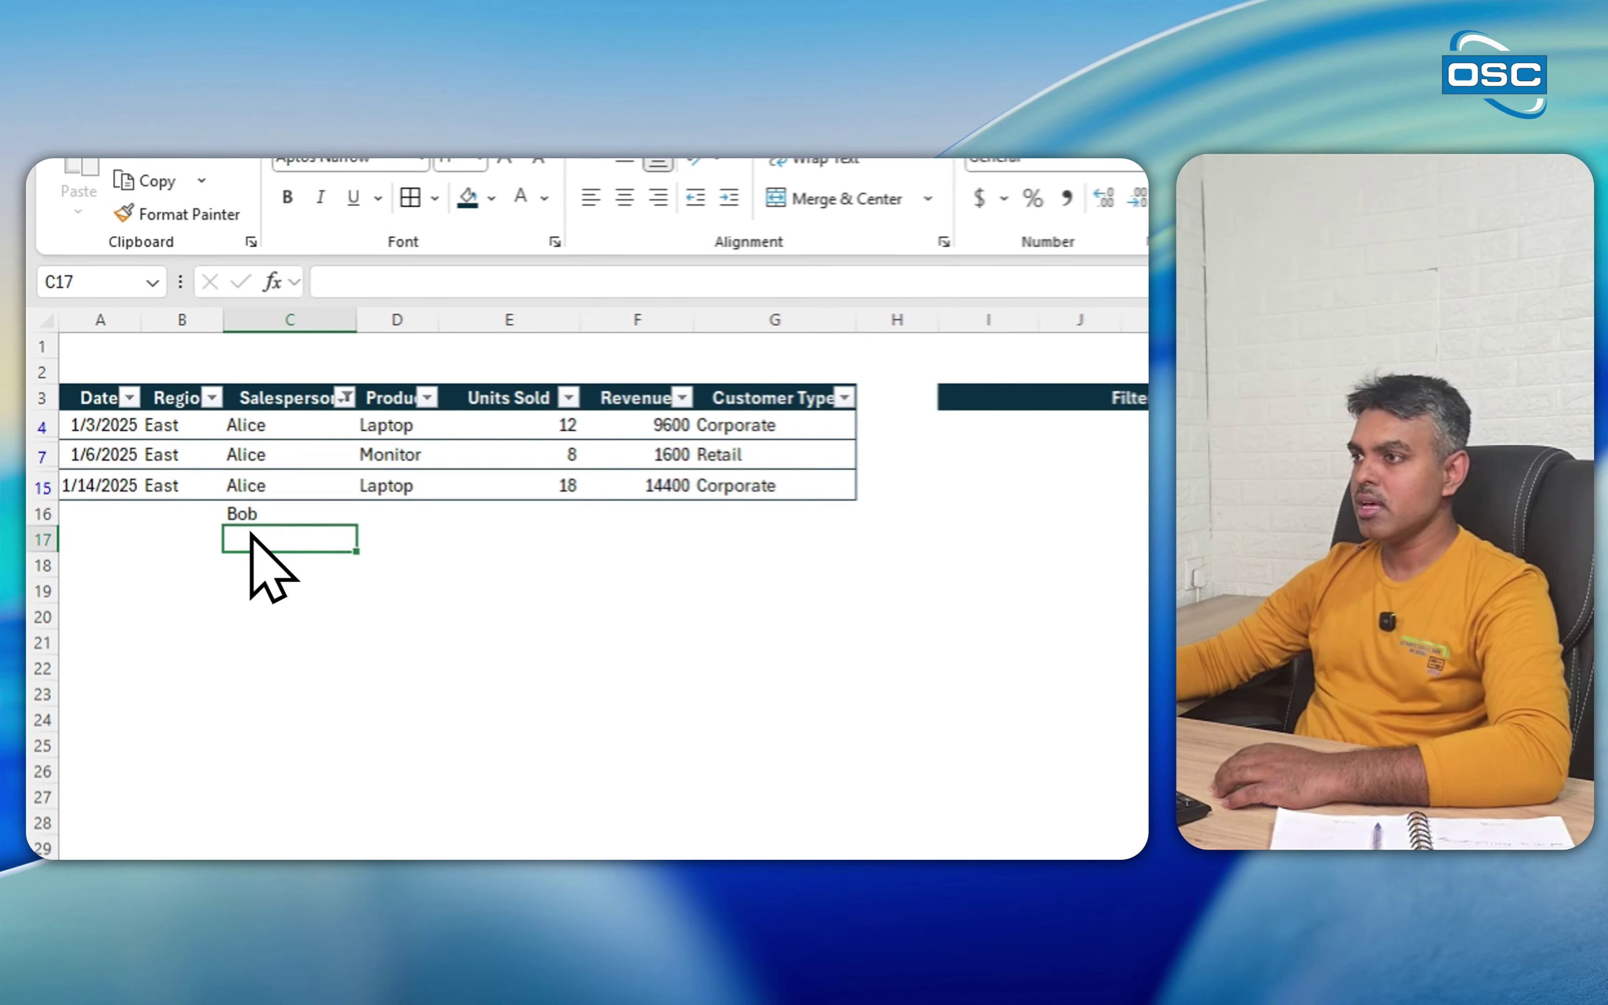
click(148, 411)
key(Delete)
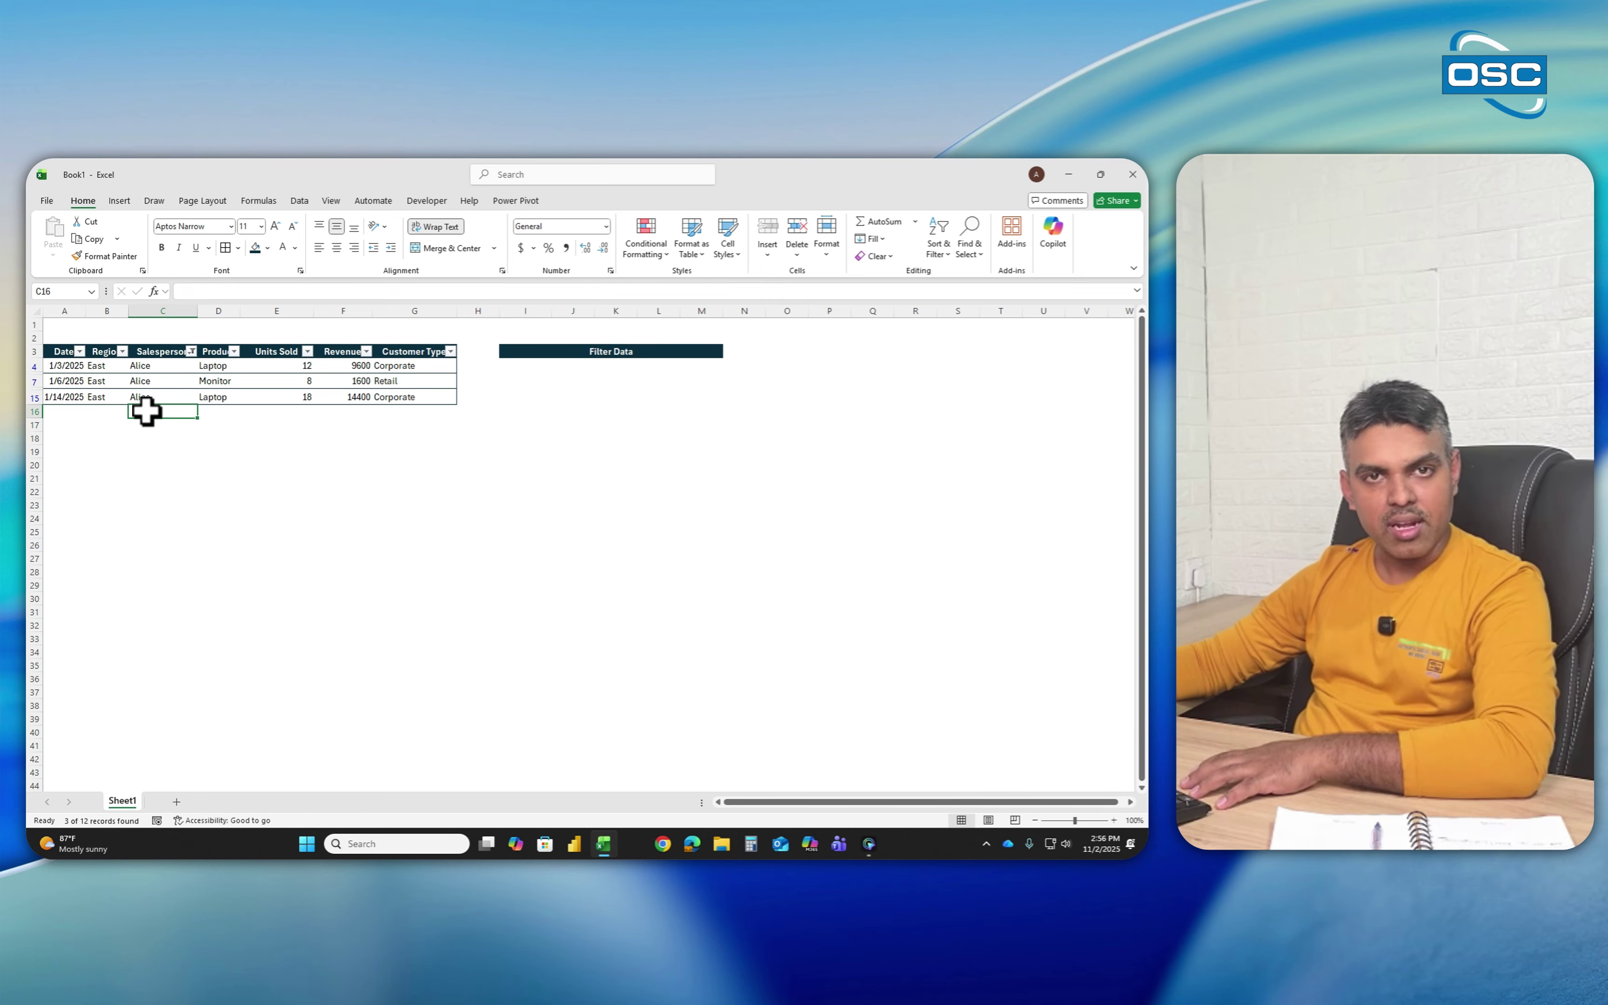
- Restore all rows of the sales data by selecting every name in the Salesperson filter
click(191, 352)
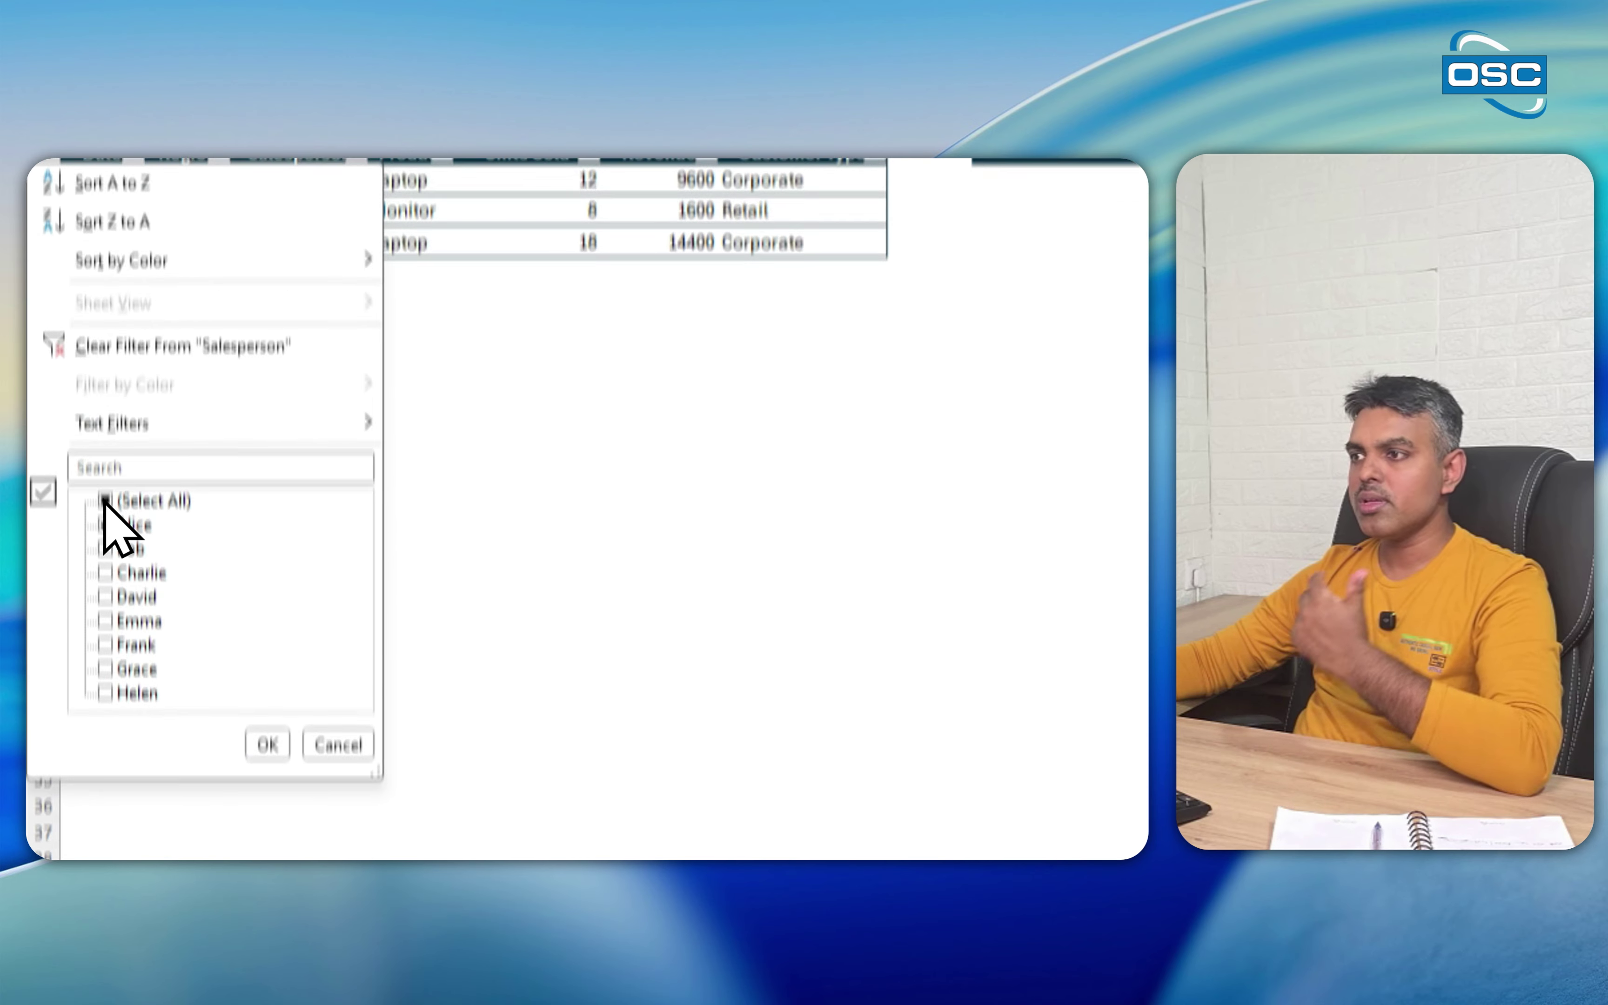
click(106, 500)
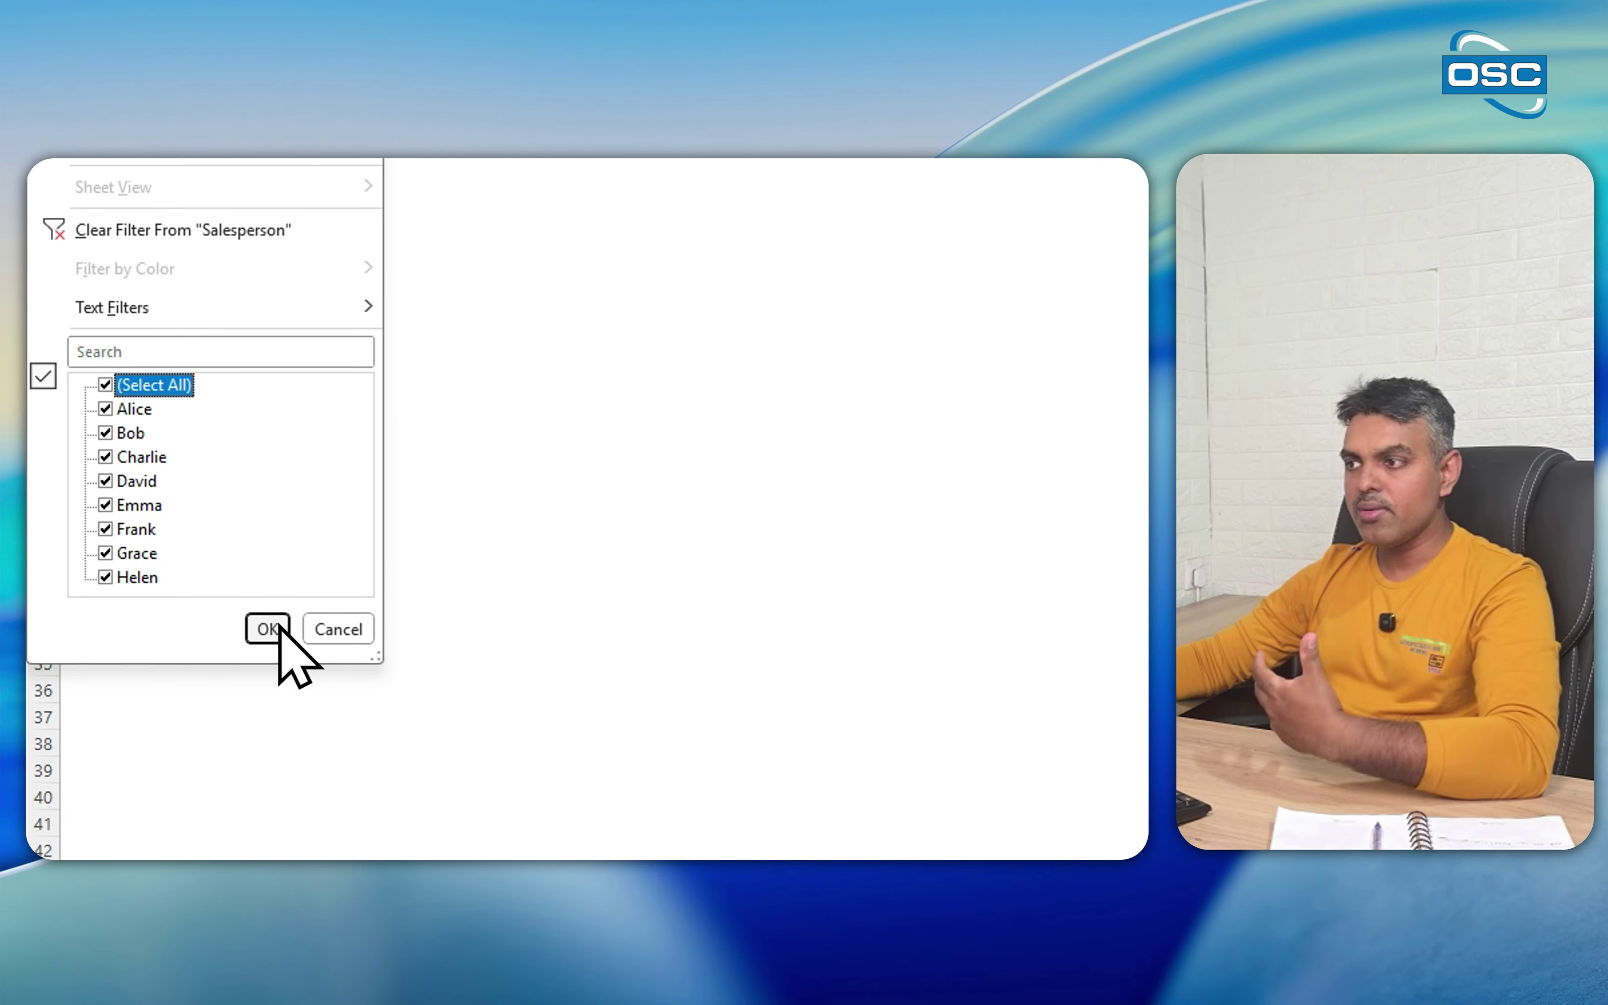
click(267, 744)
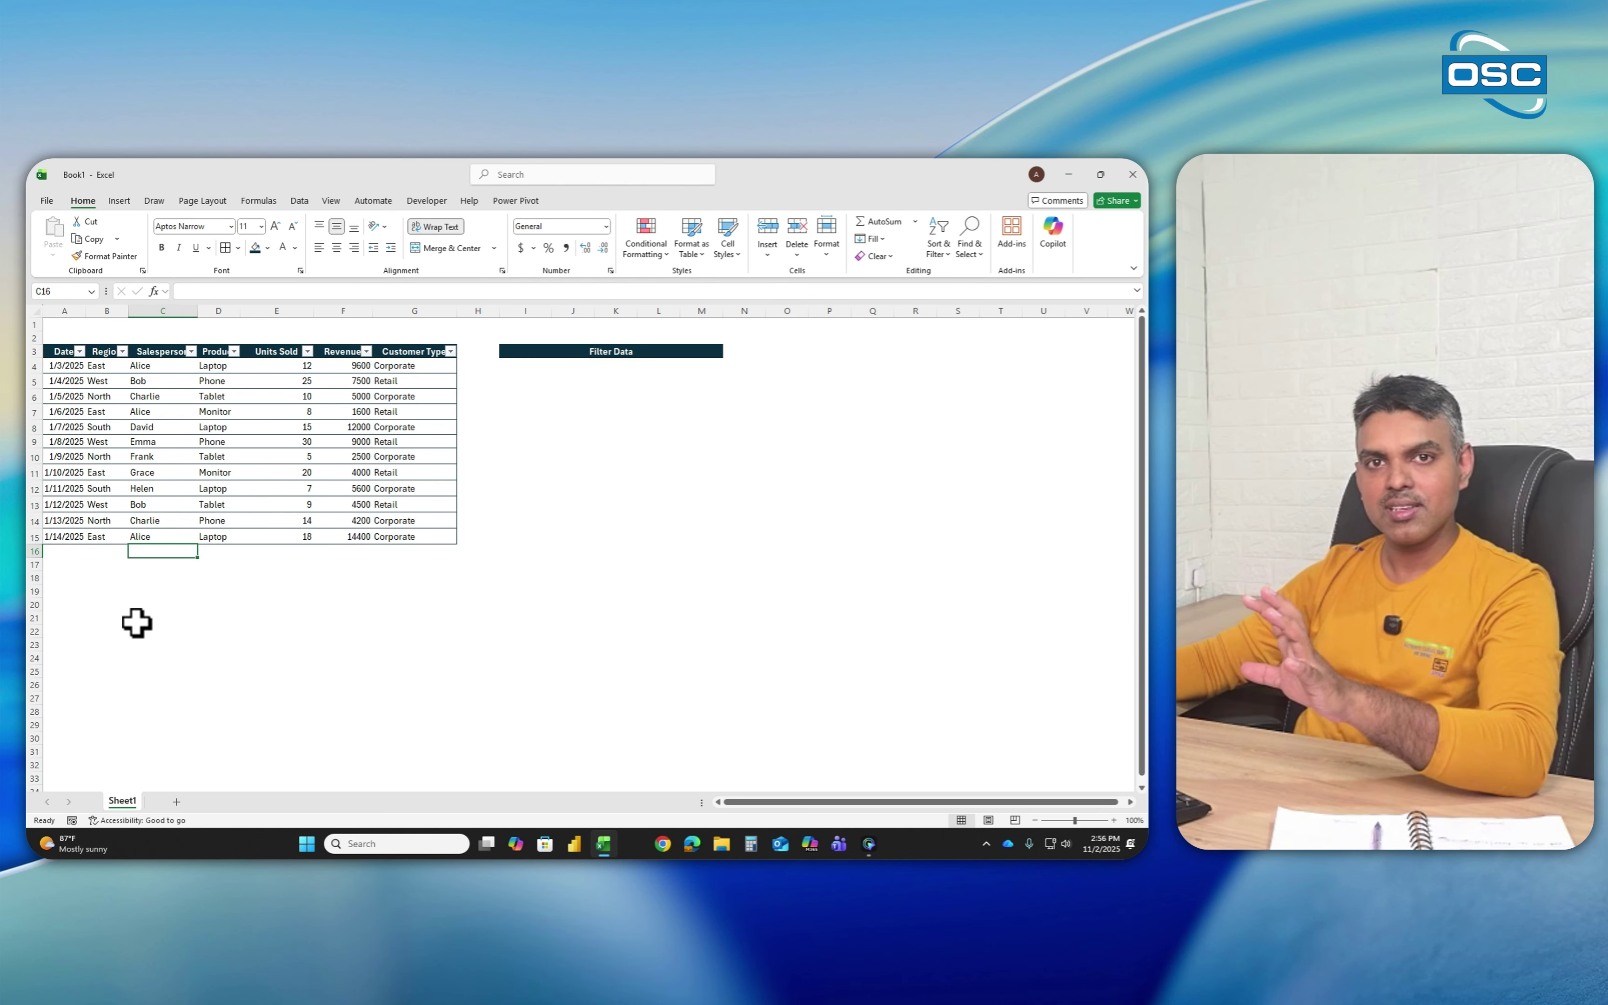
click(342, 590)
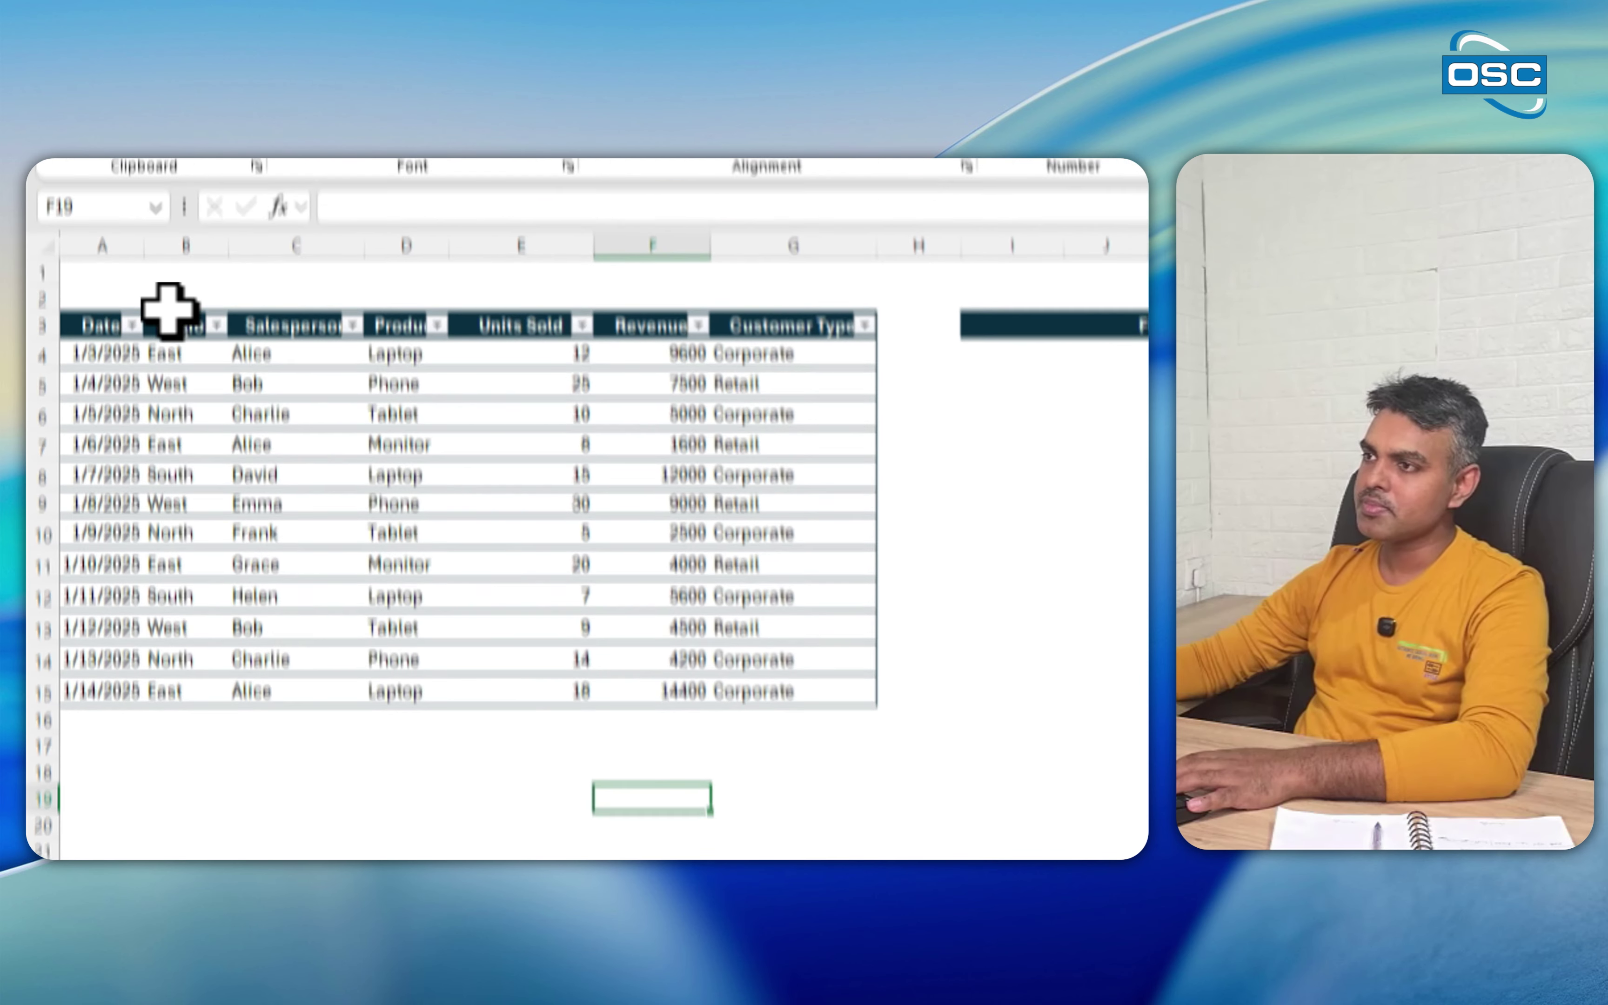
- Copy the sales data headers from A3:G3 and paste them starting at cell I4, under the Filter Data title
drag(110, 325, 793, 325)
key(ctrl+c)
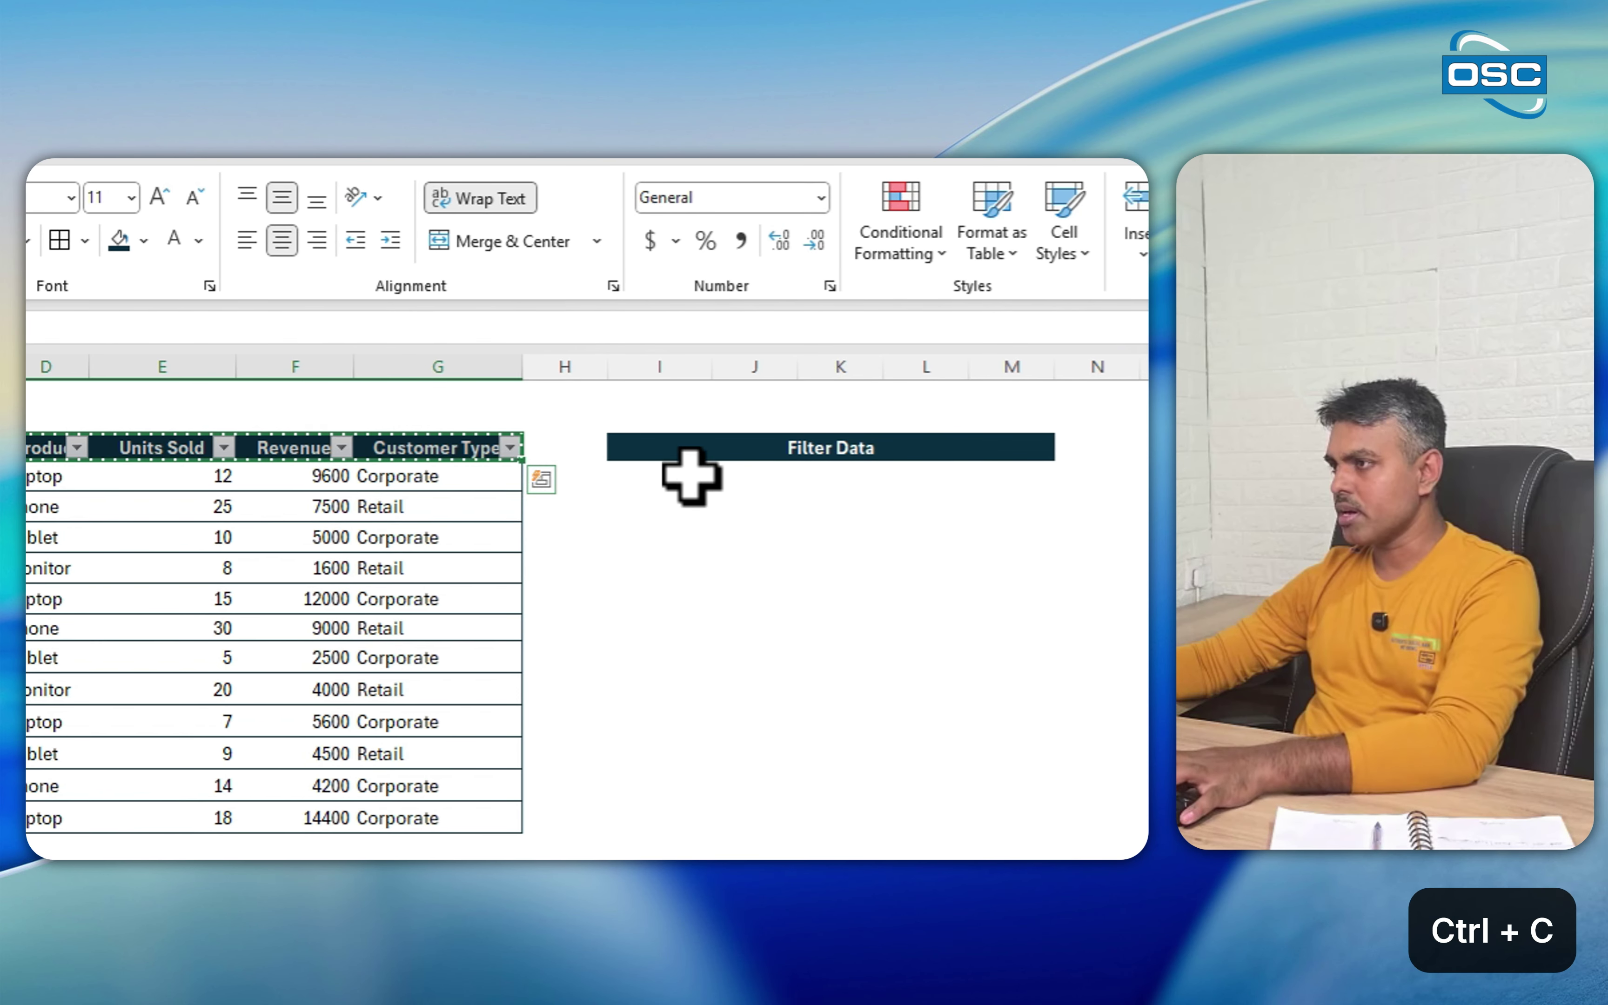
click(665, 479)
key(ctrl+v)
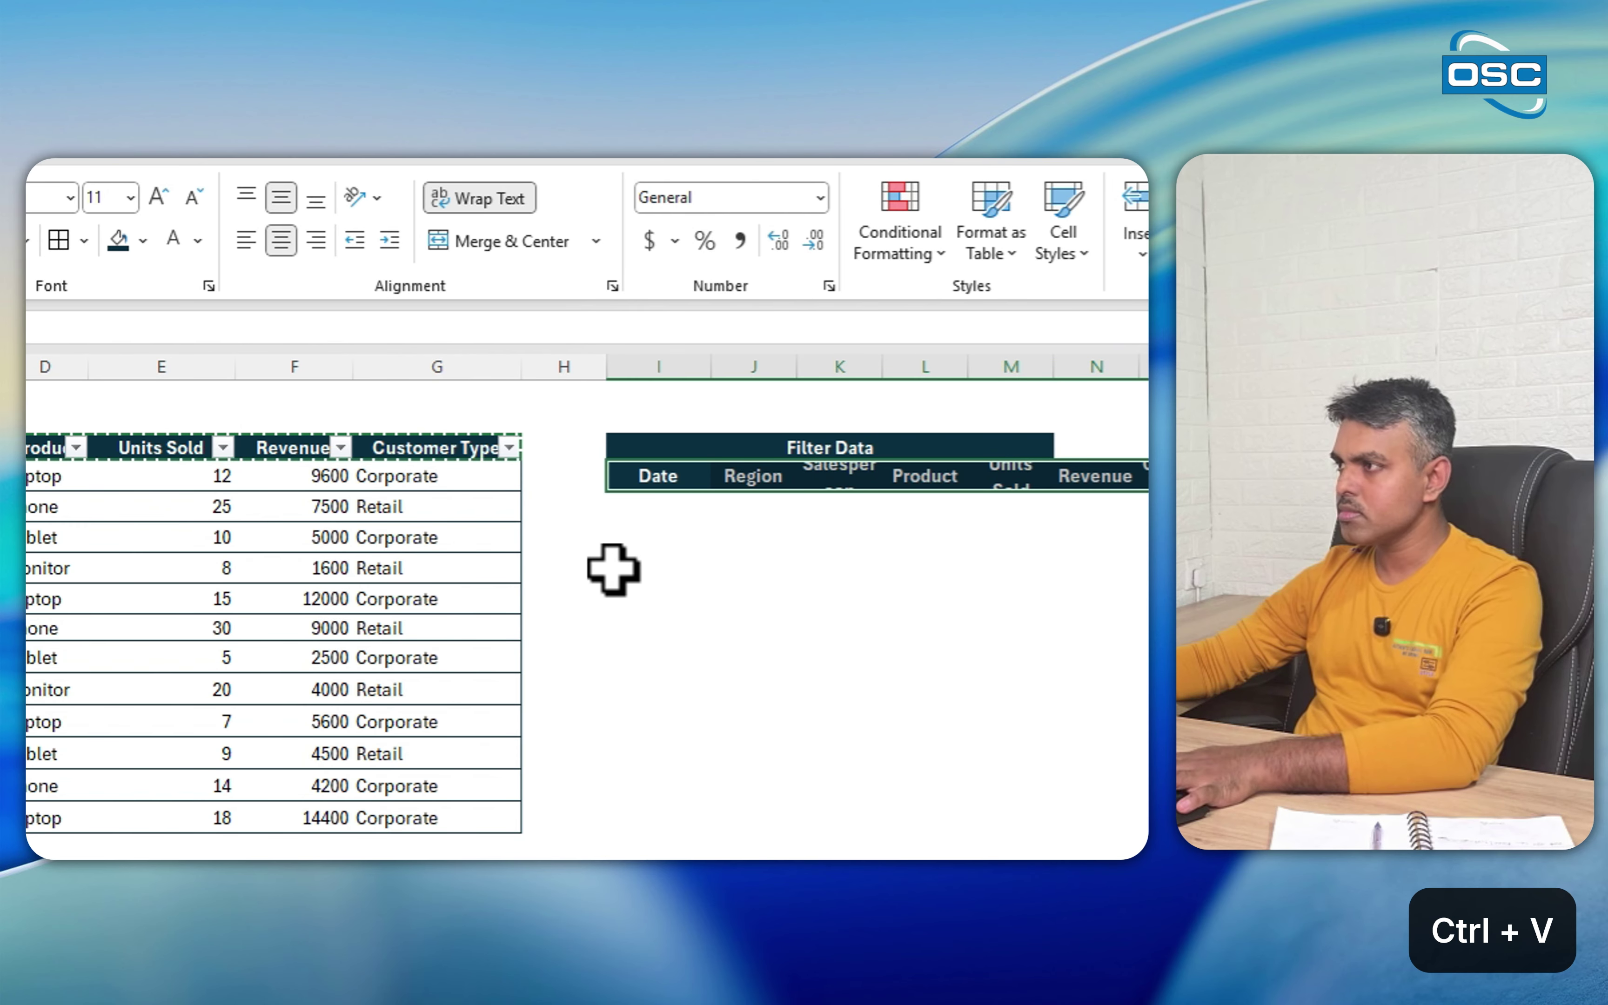
- Widen column M and autofit columns O and K so the copied headers fit on one line
click(753, 568)
drag(1053, 366, 1118, 366)
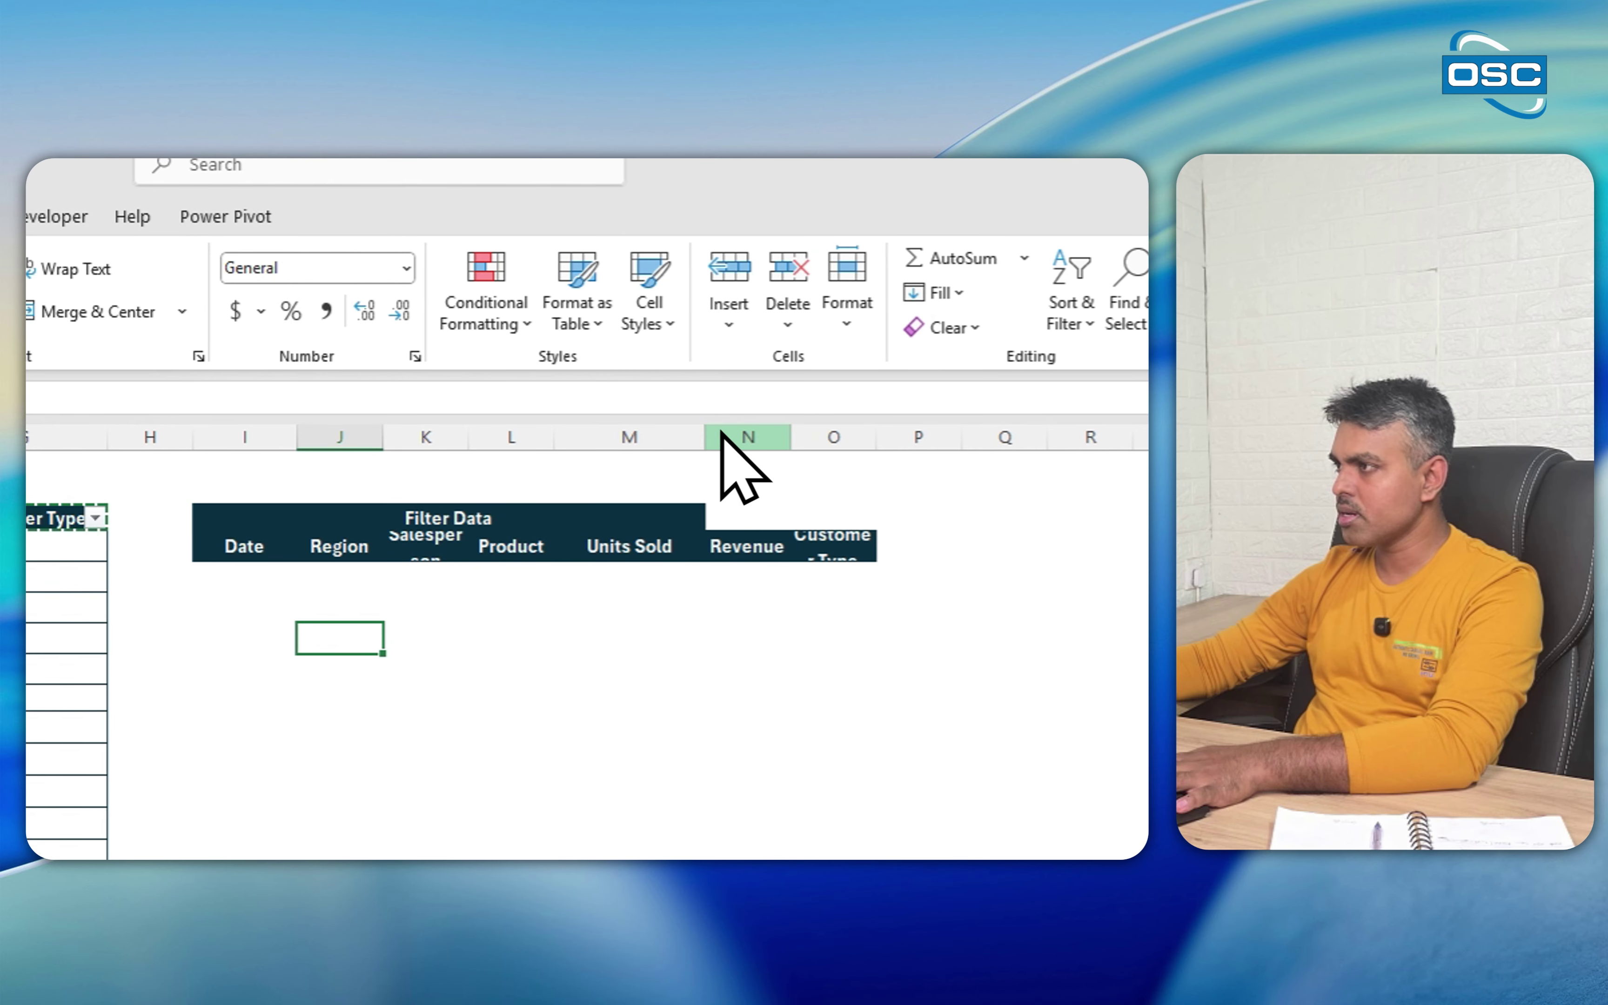
double_click(876, 436)
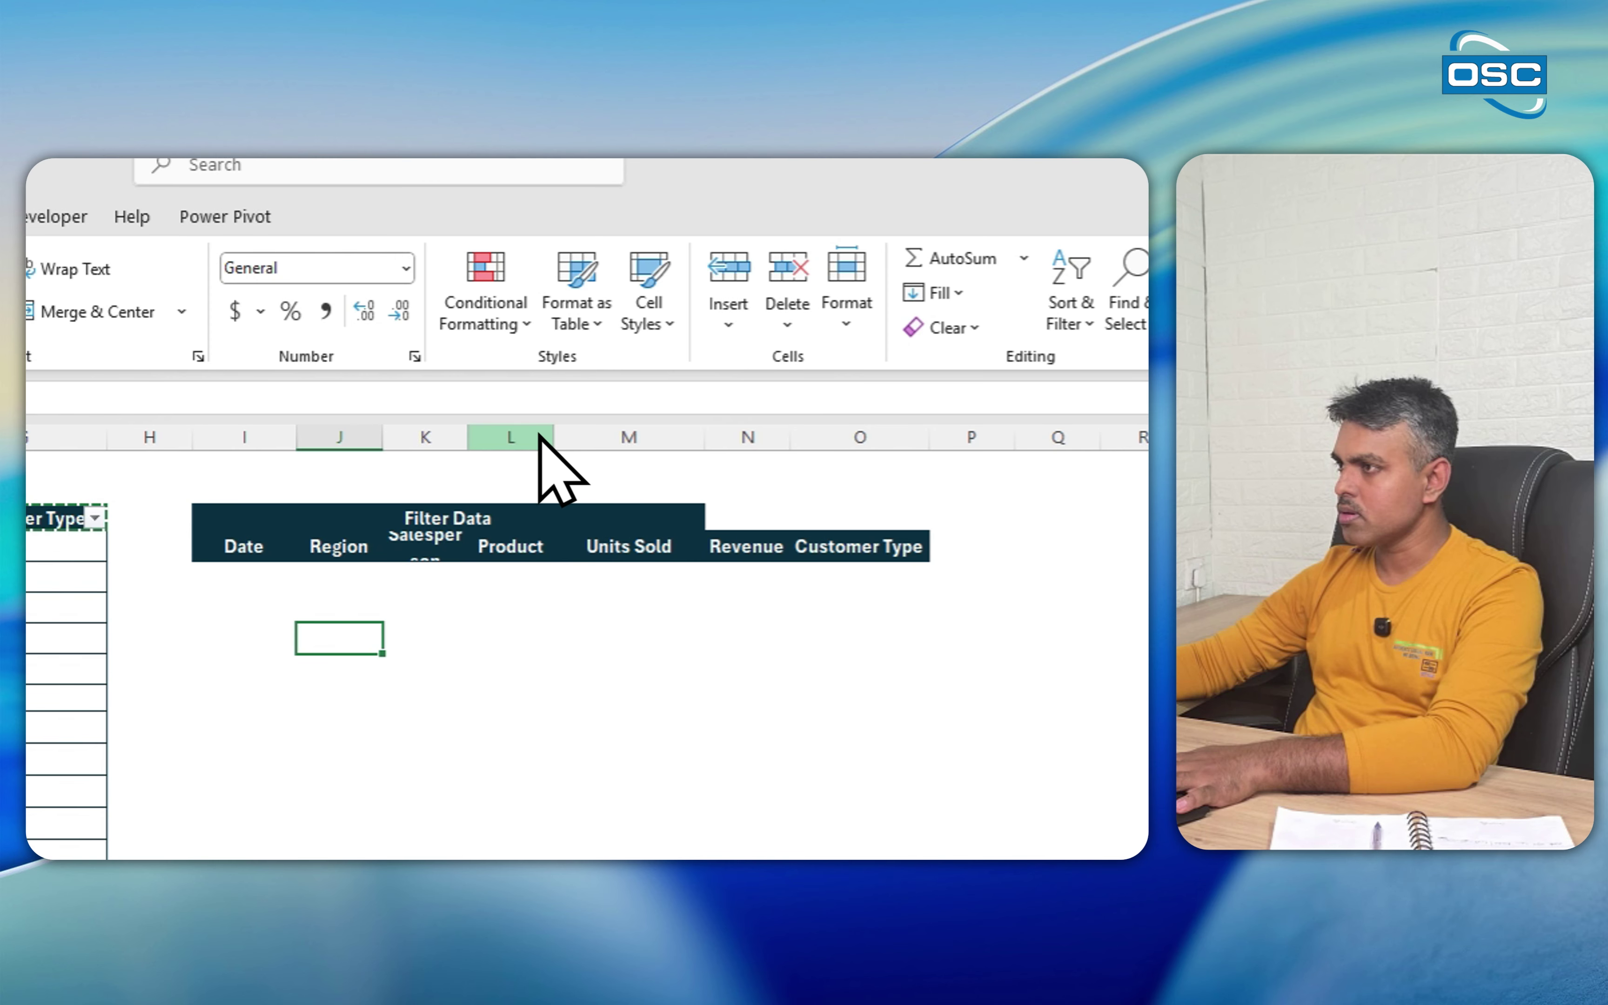
double_click(468, 437)
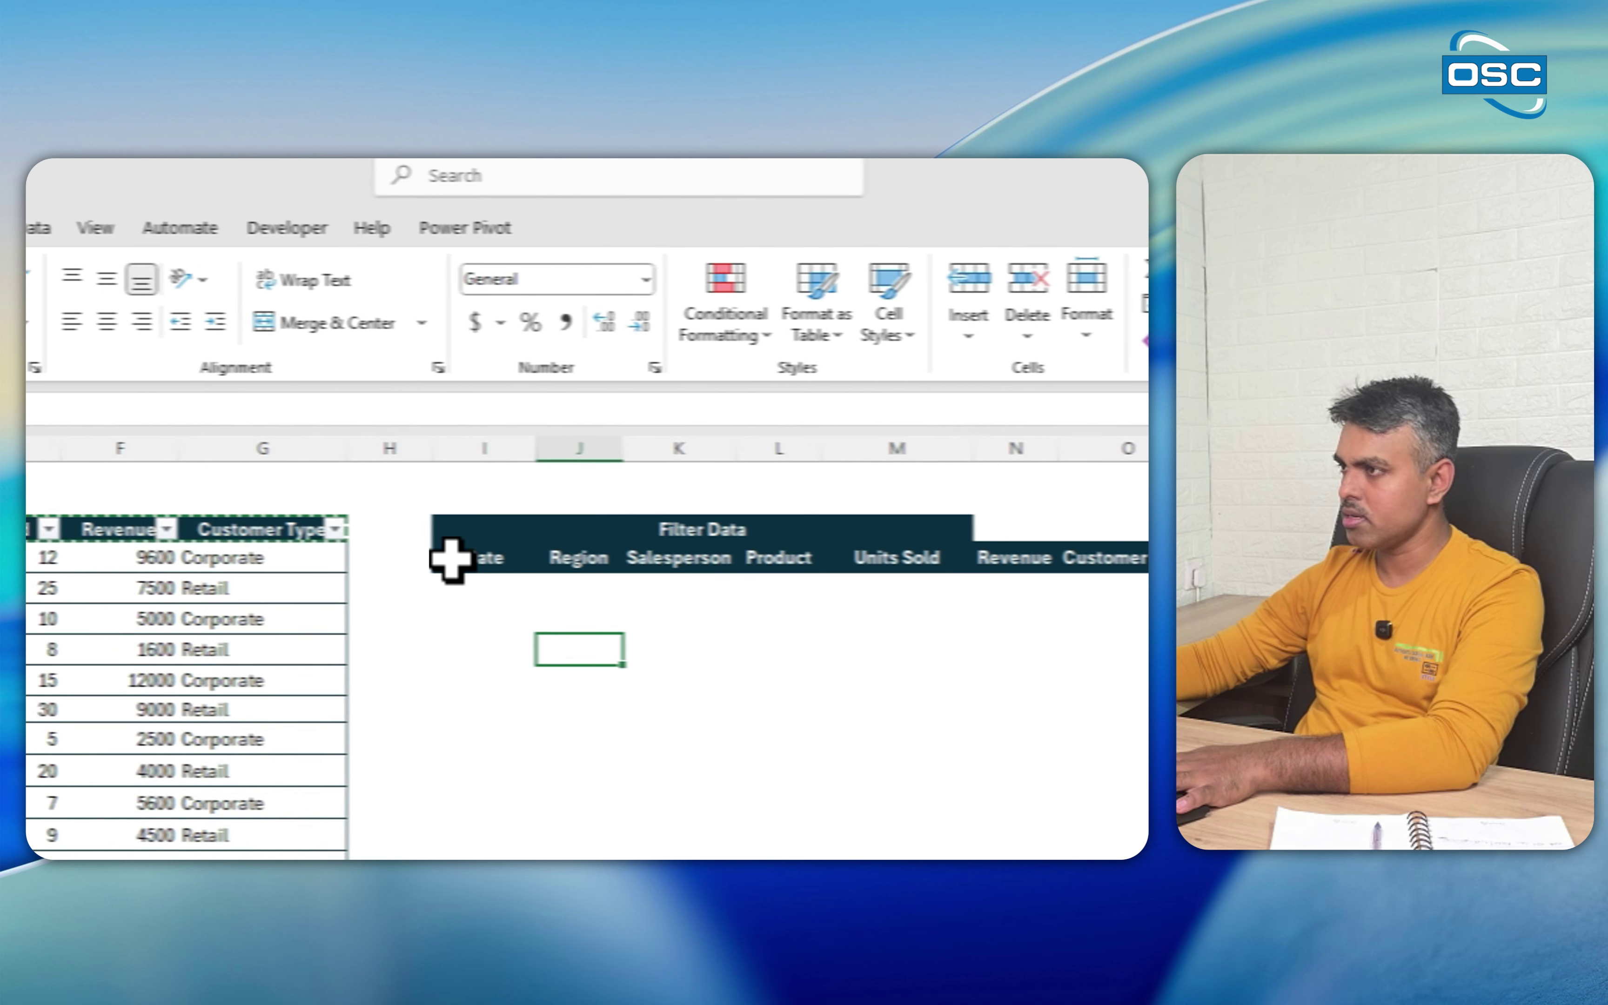
- Fill the merged Filter Data title cell above the copied headers with light blue
click(806, 530)
click(290, 337)
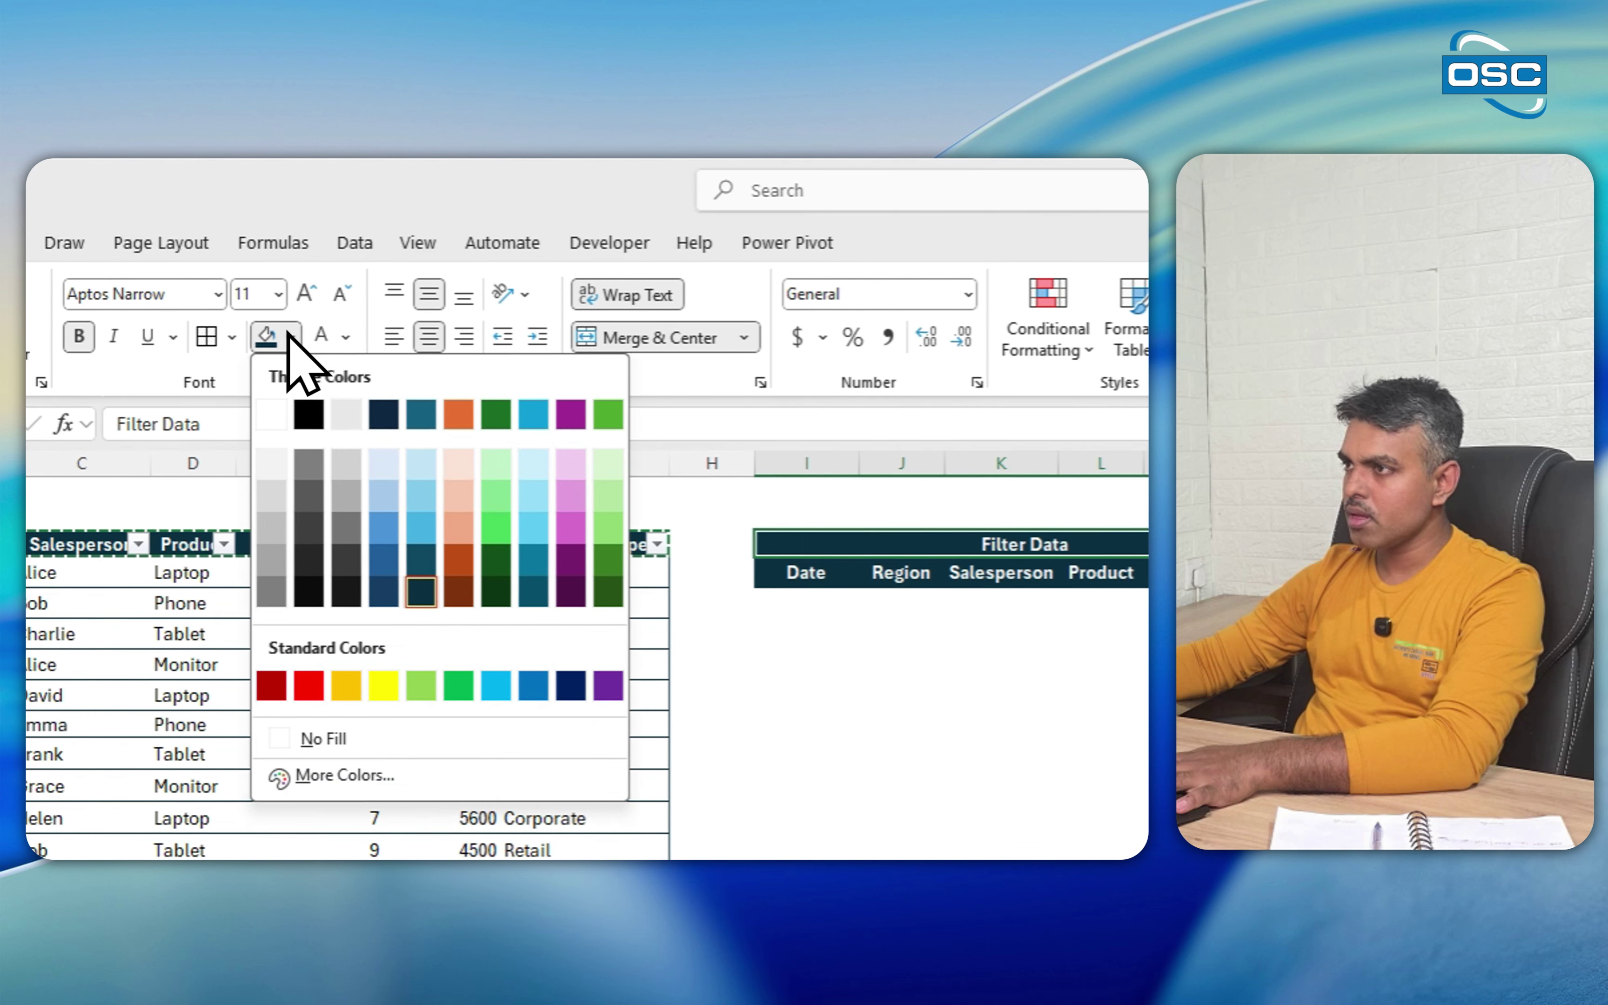
click(391, 500)
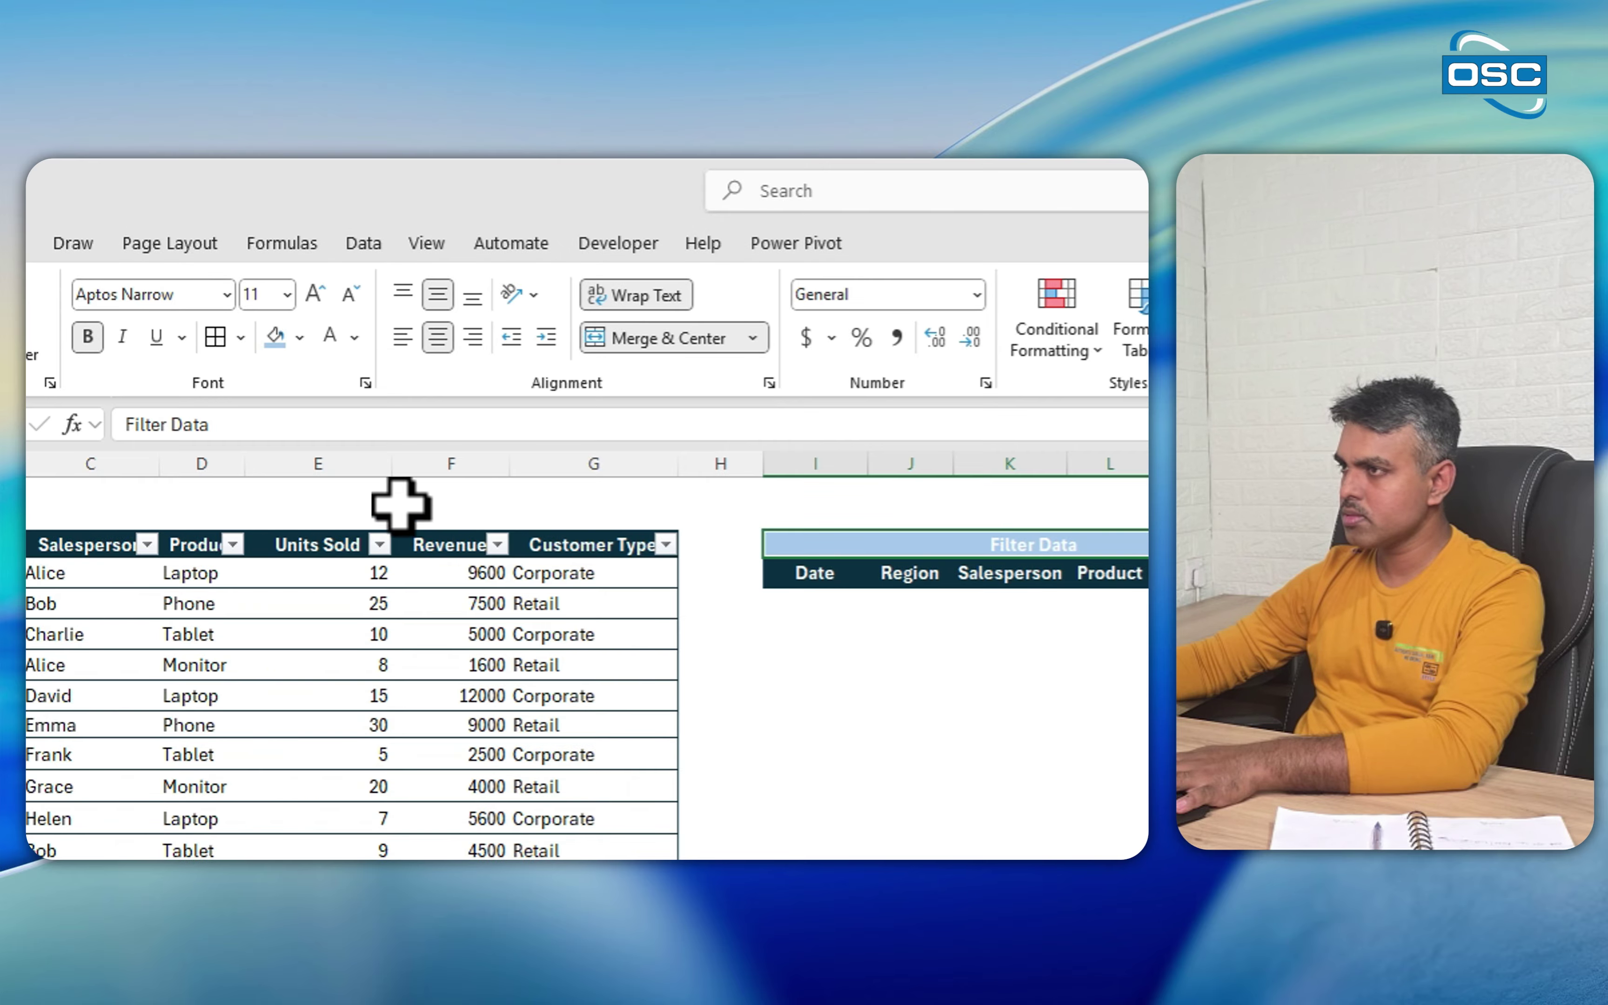
click(1003, 751)
click(809, 604)
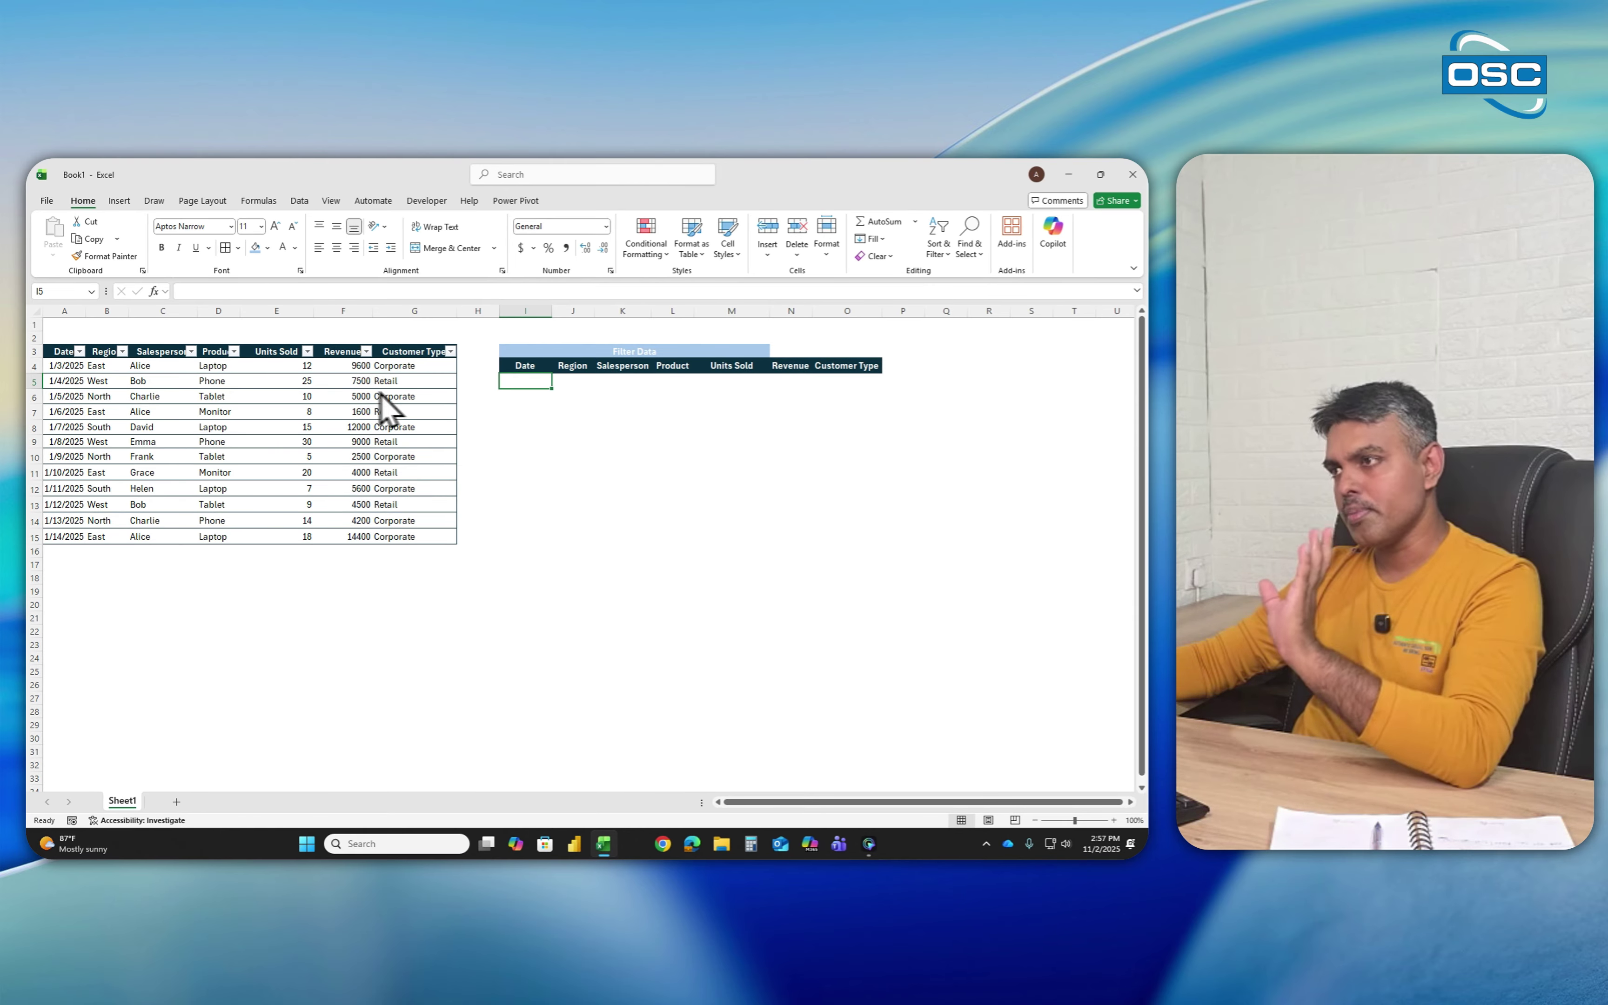
drag(53, 352, 399, 352)
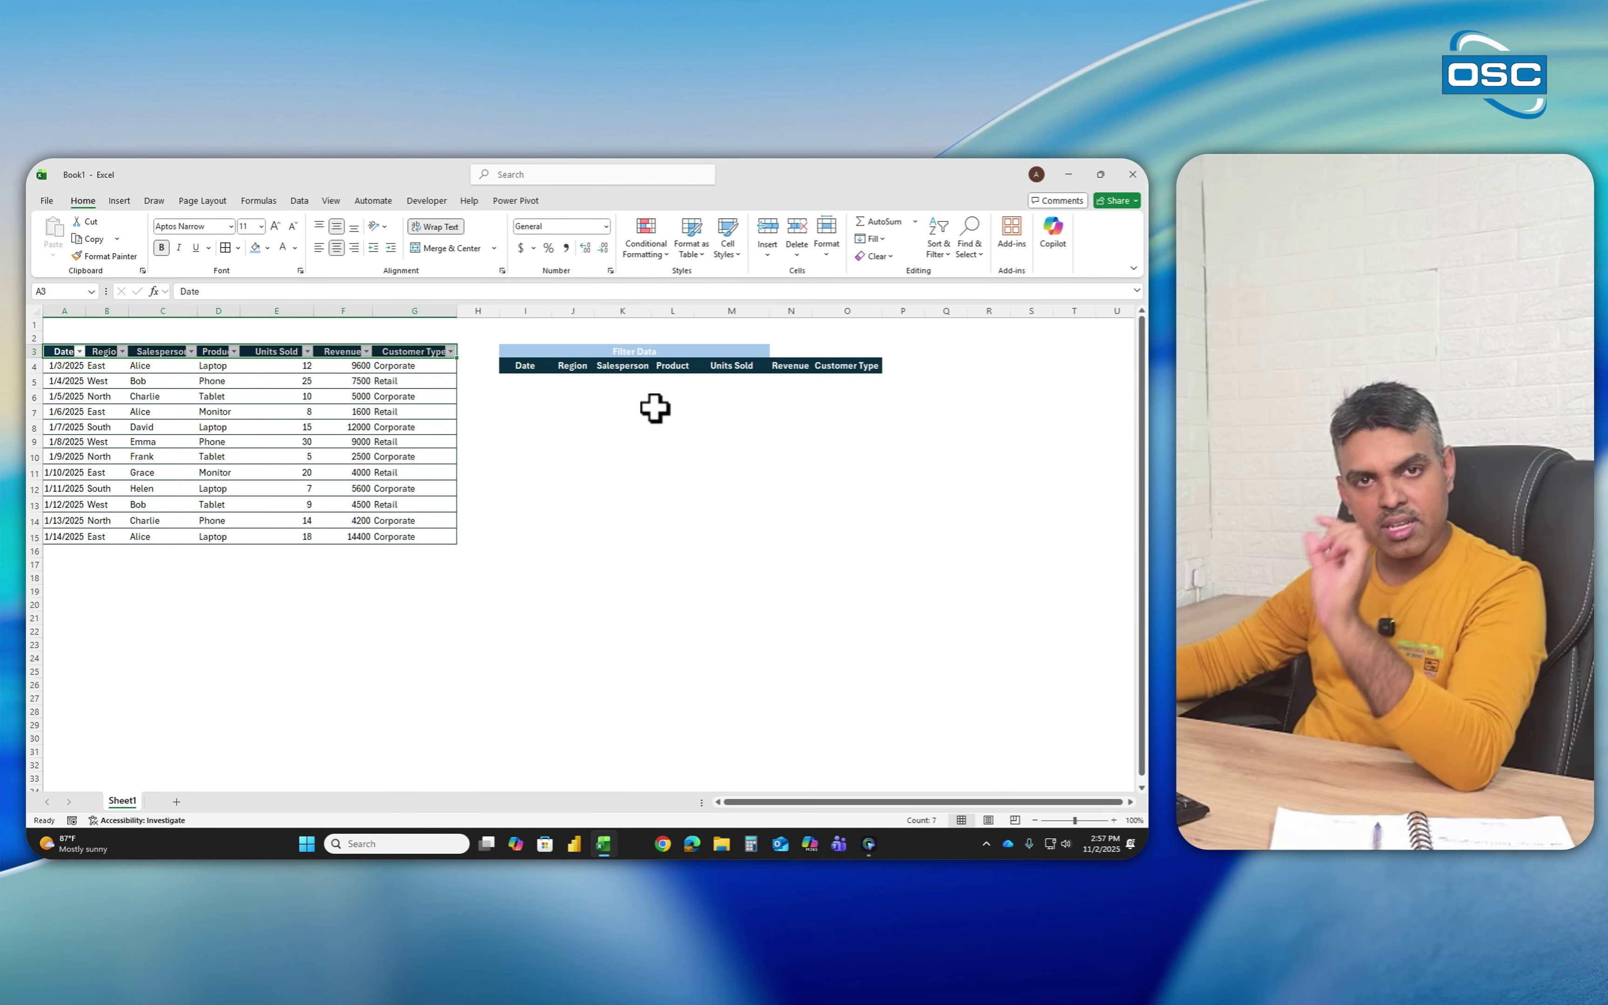
click(162, 364)
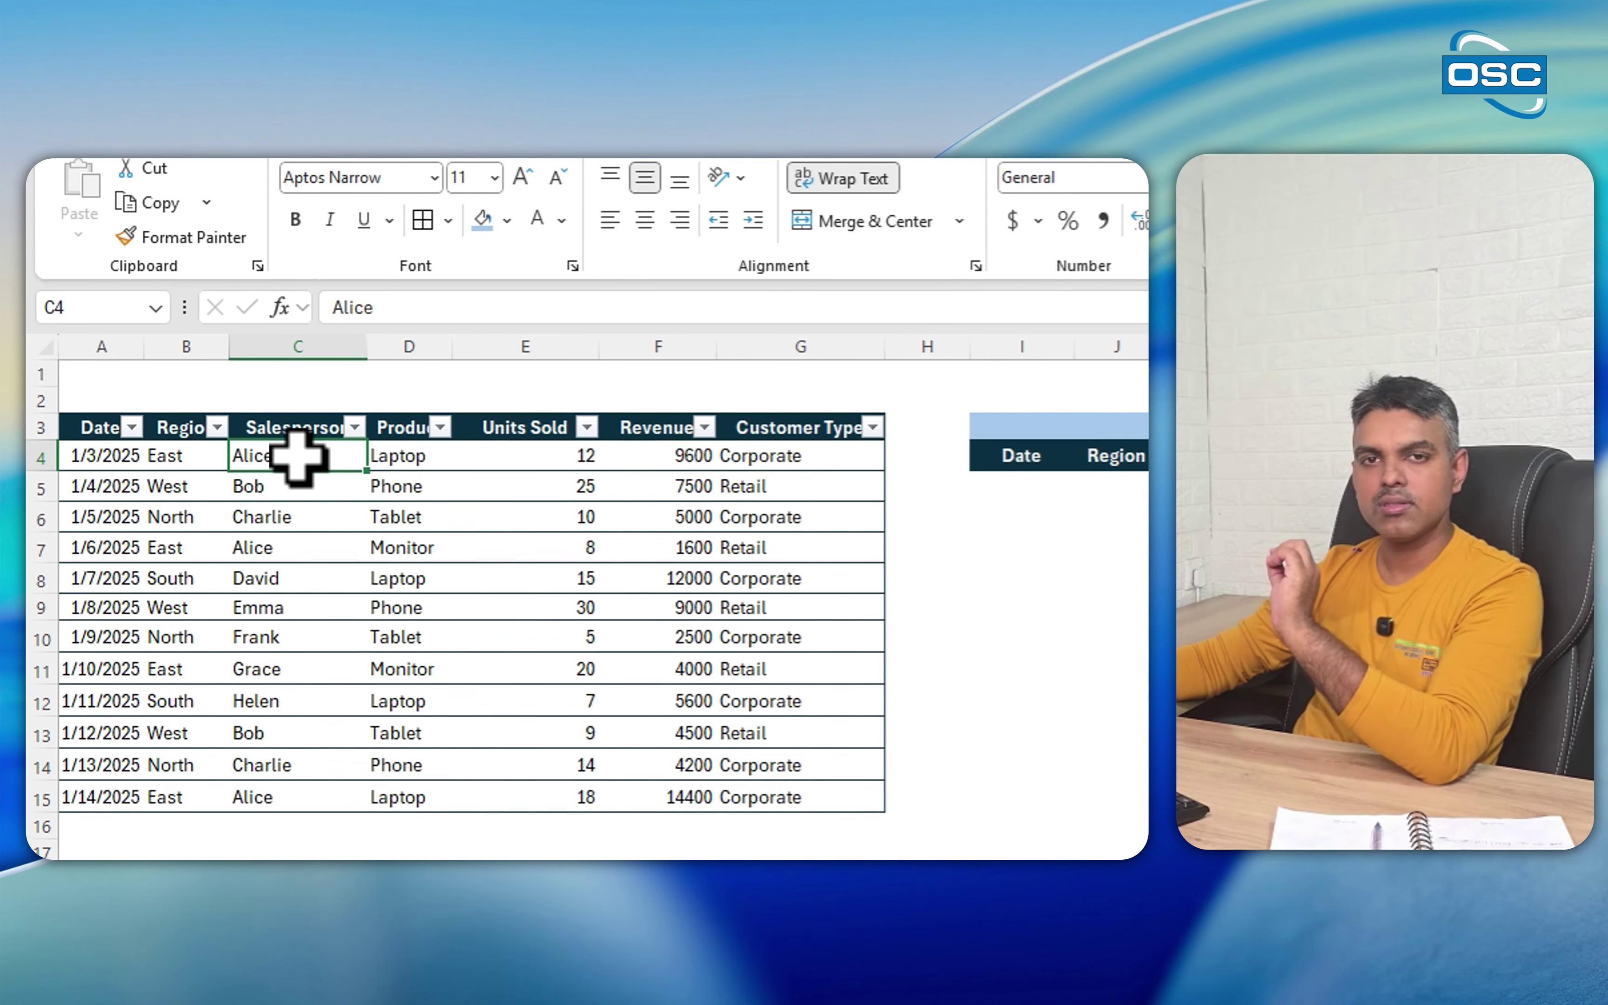
- Begin a FILTER formula in cell I5, under the Date header, with the sales data A4:G15 as its array
click(1023, 485)
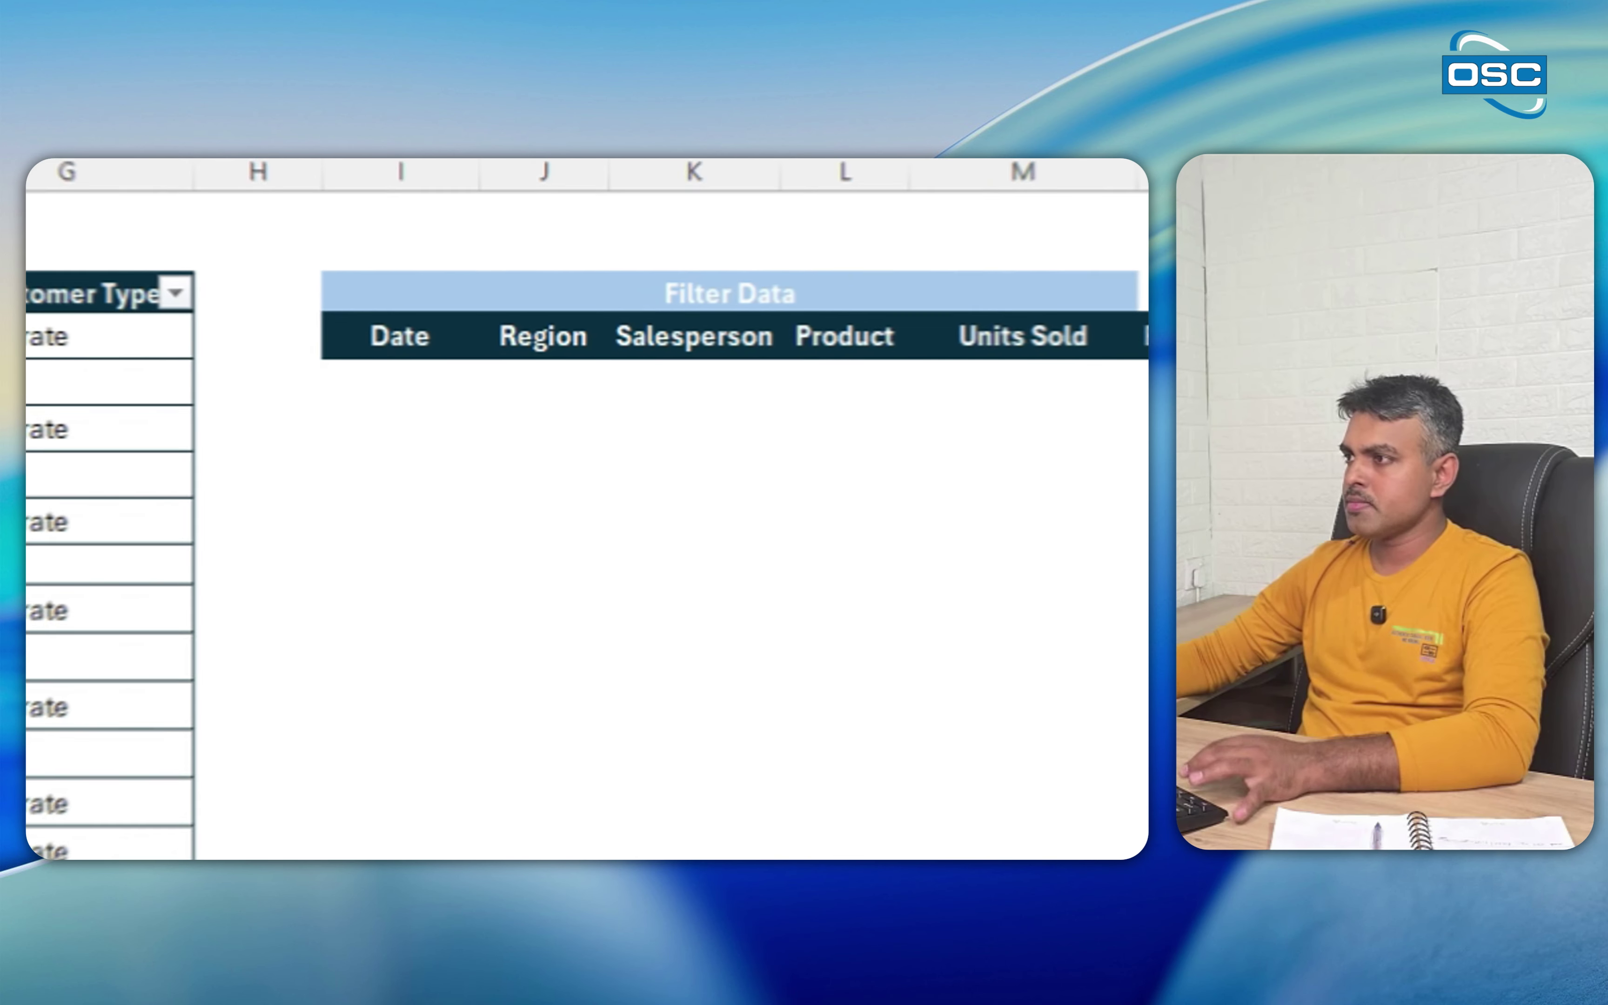
click(395, 379)
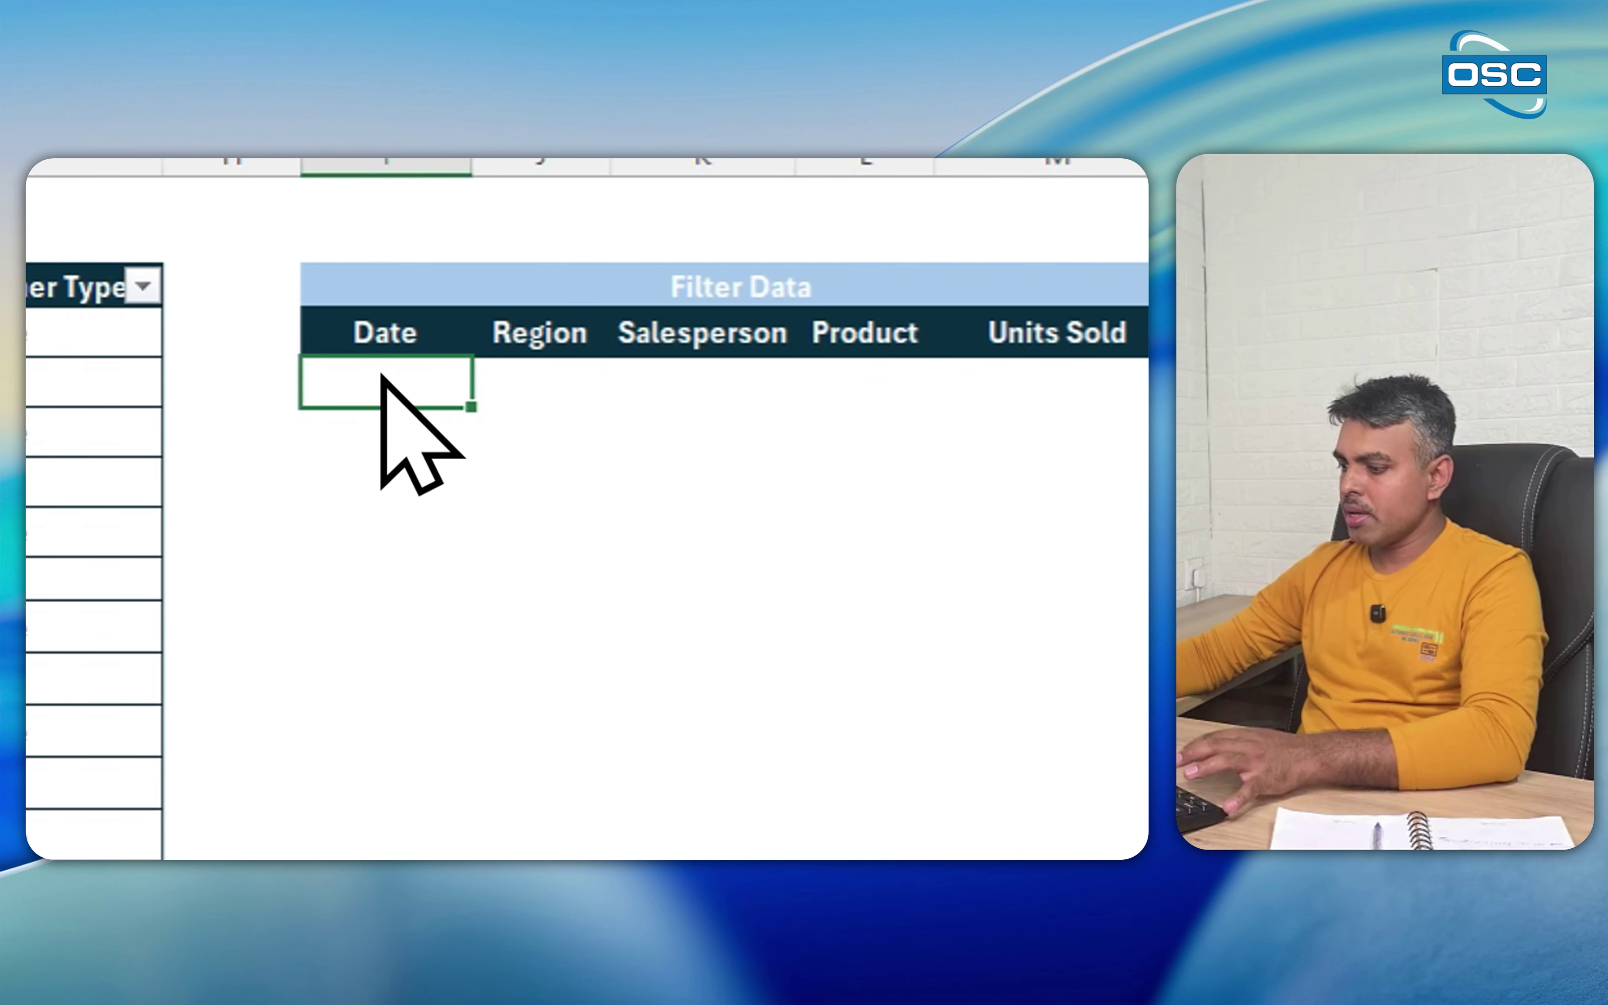
text(=Filte)
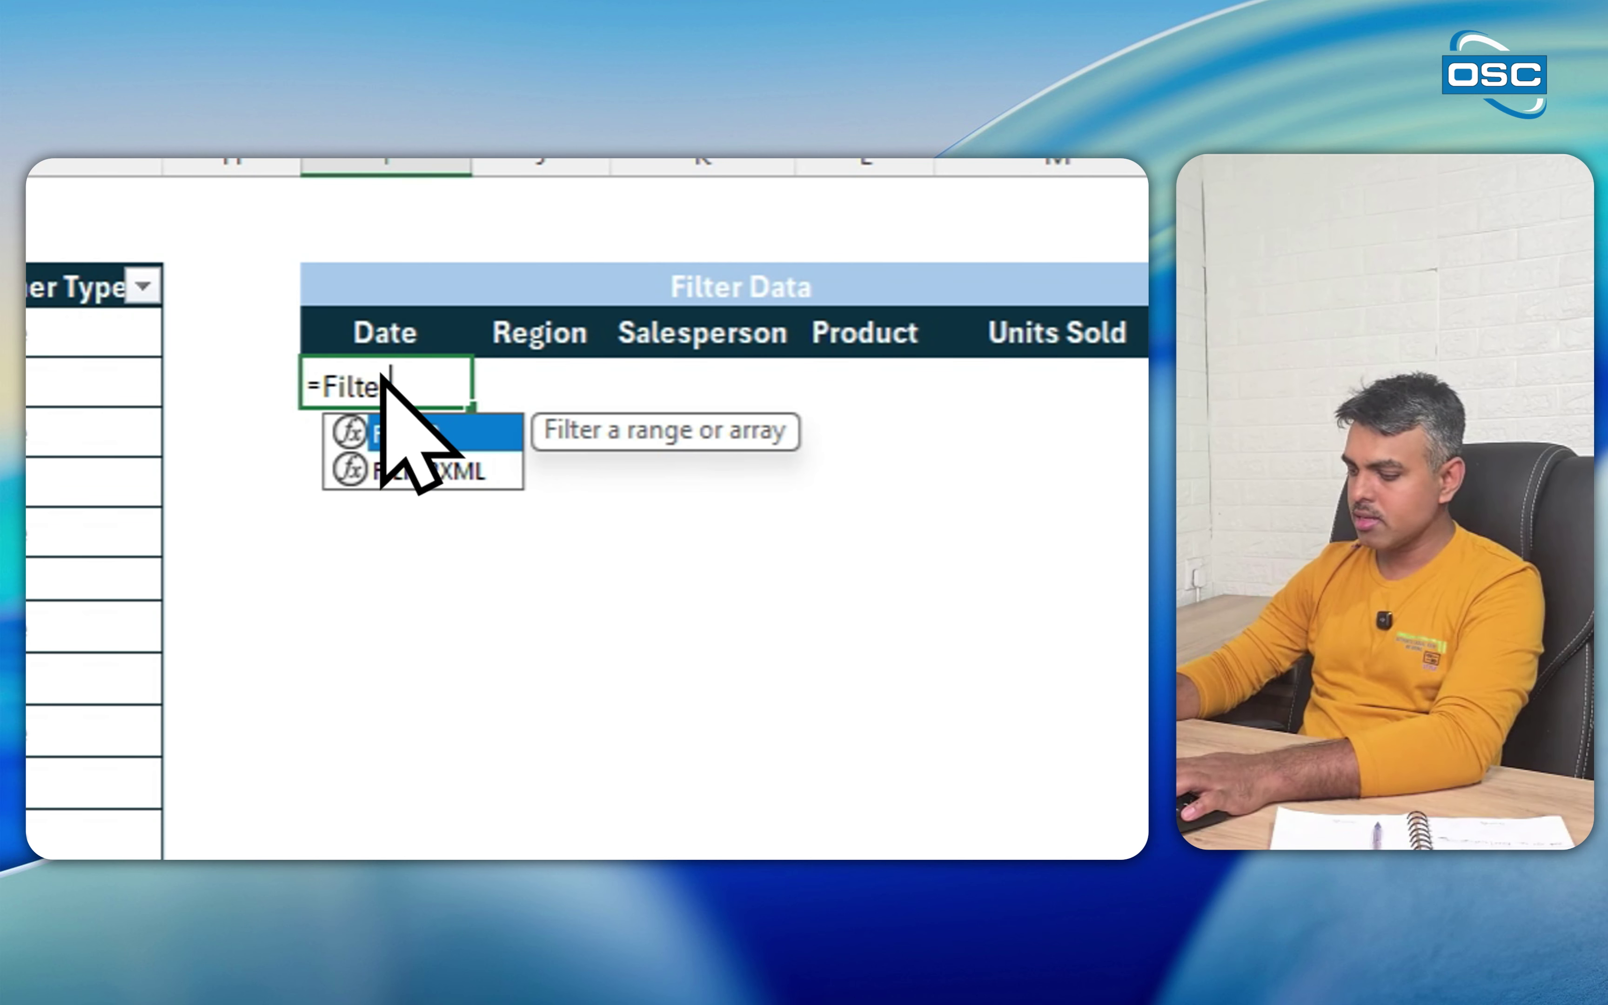
text(r()
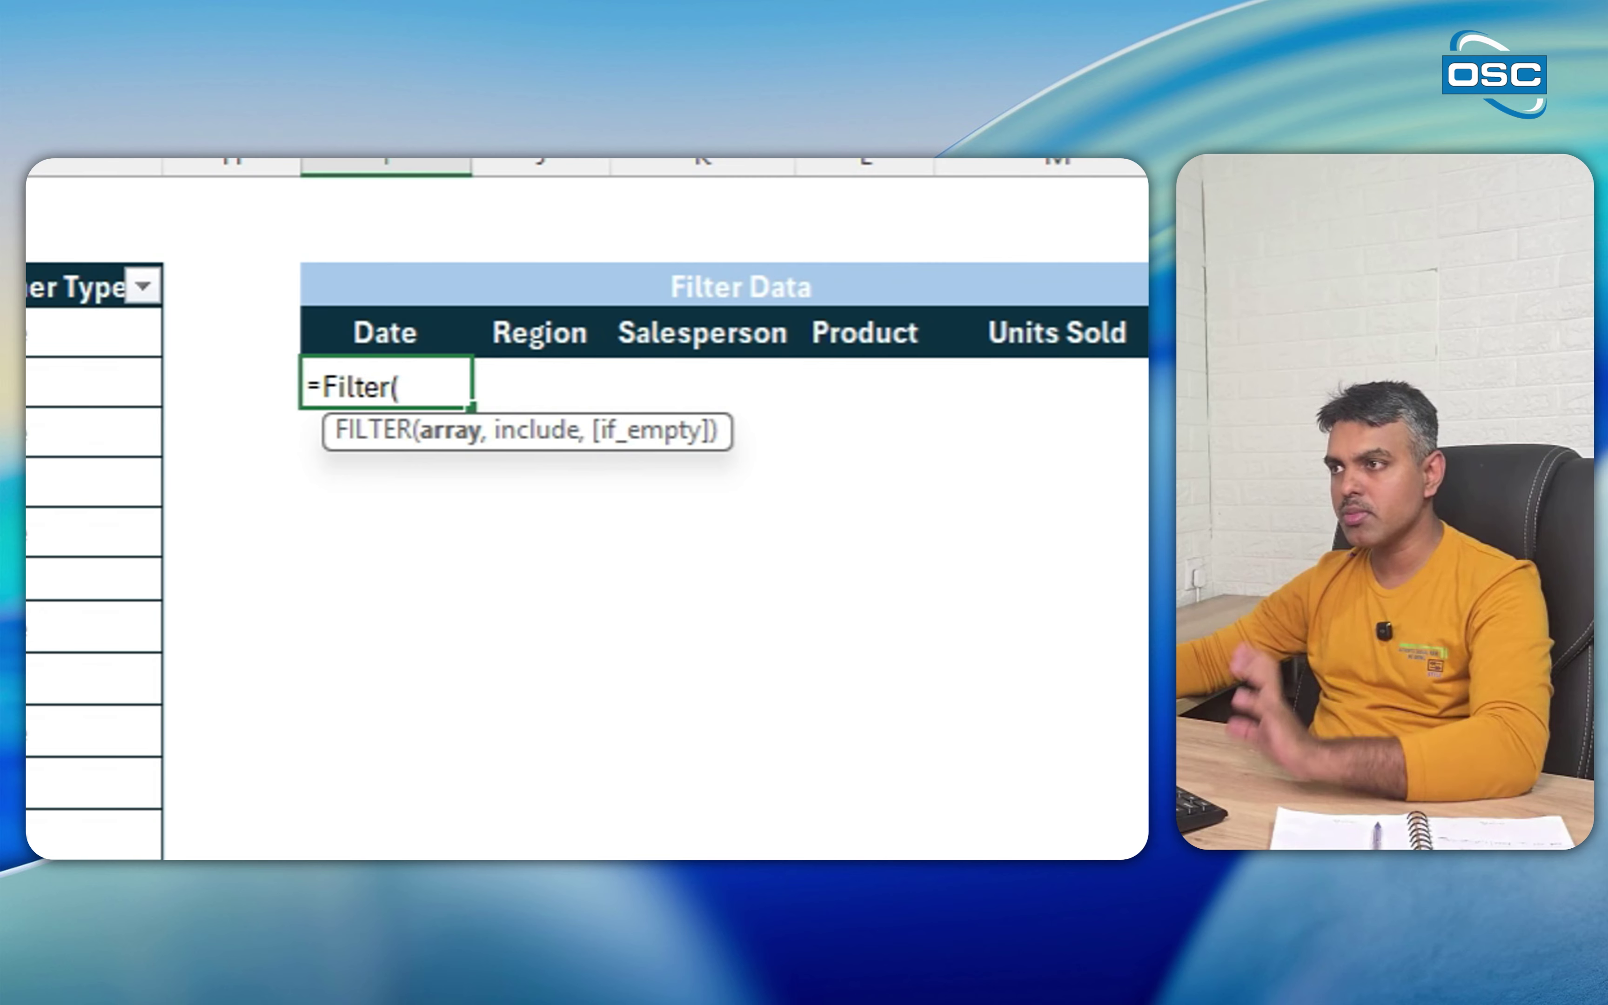
text(A4)
drag(27, 498, 27, 857)
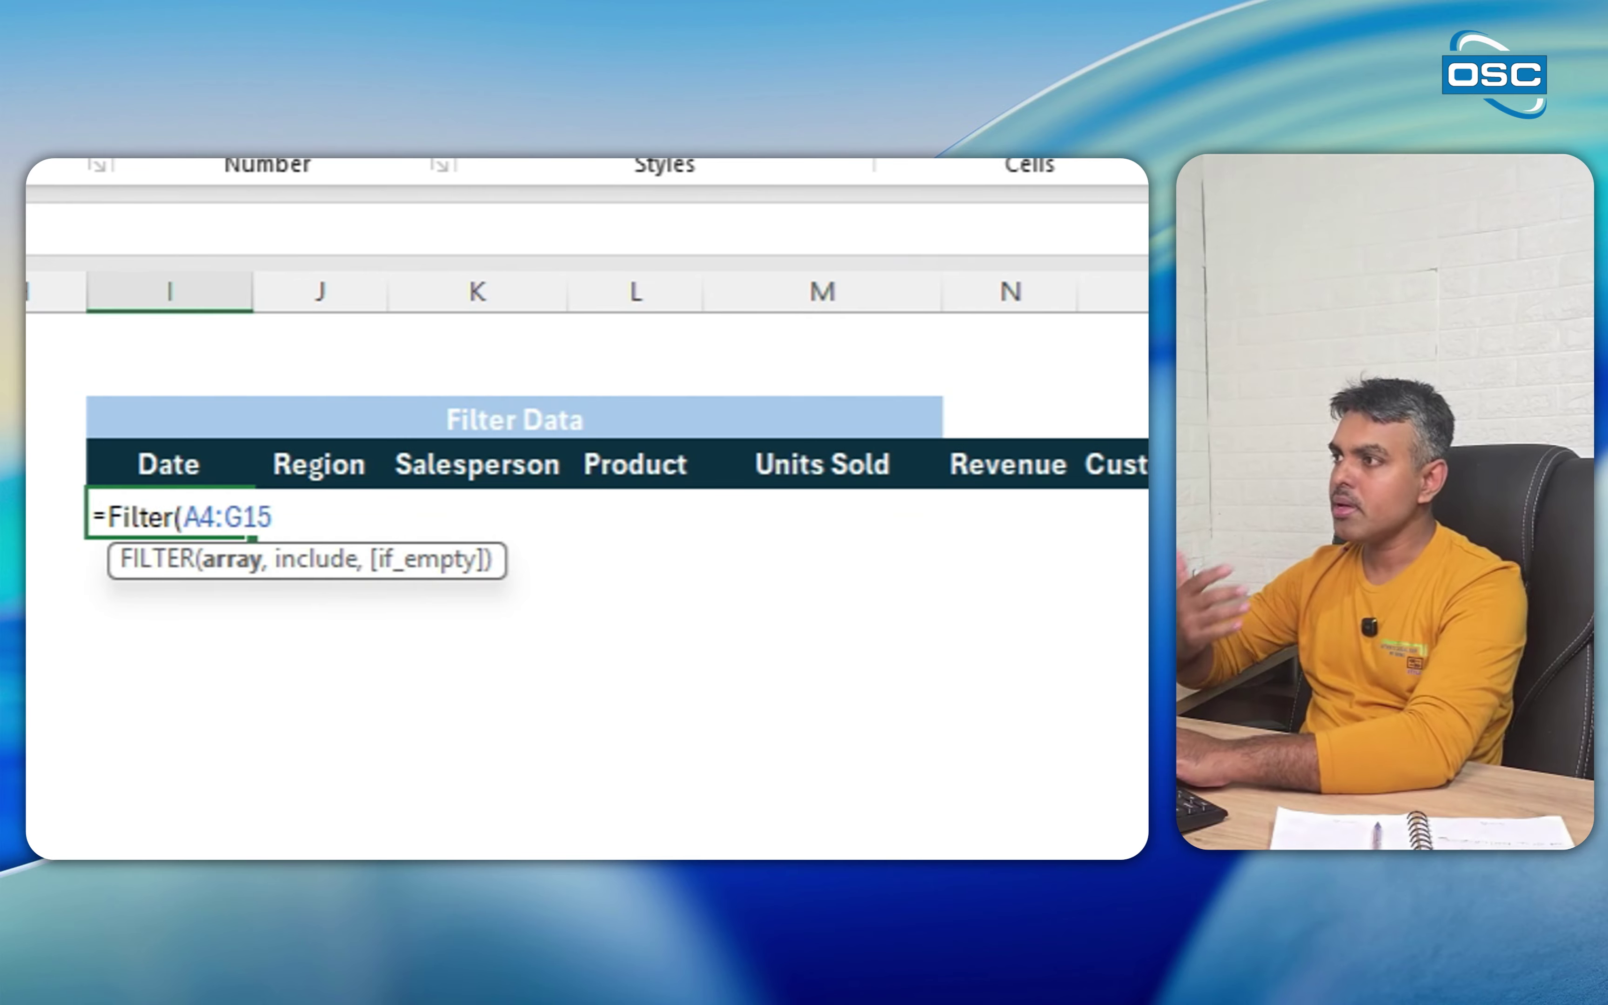
text(,)
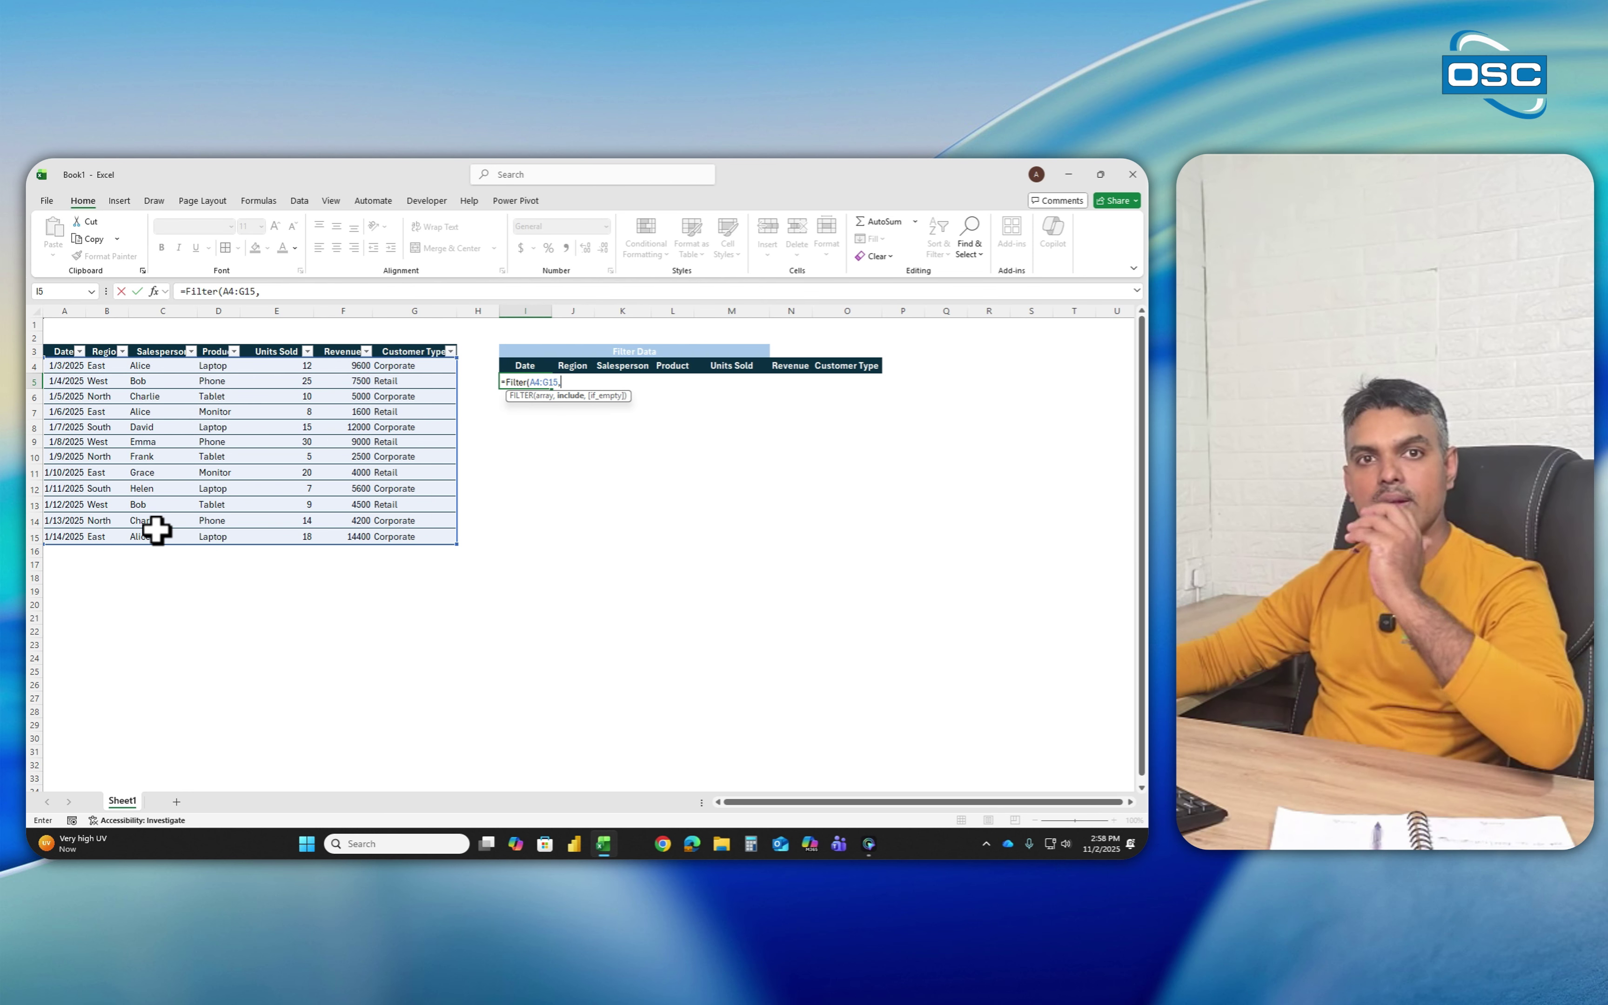
- Complete the FILTER formula with the condition that C4:C15 equals the name of the salesperson in C4, leaving out the if_empty argument
click(158, 365)
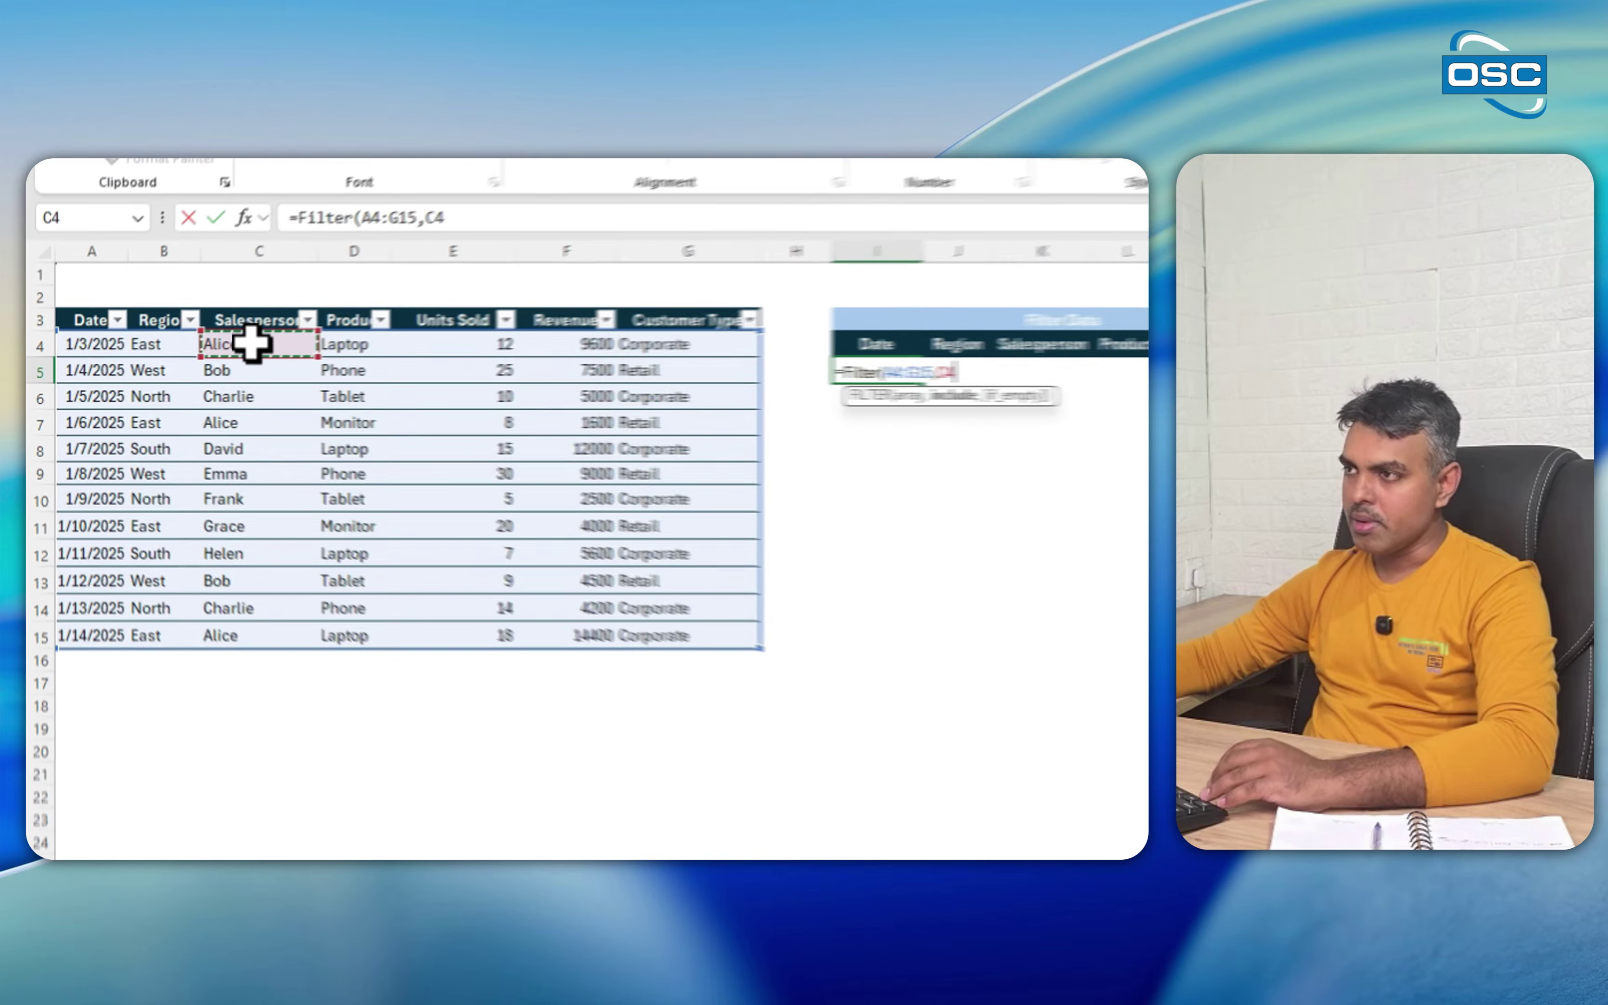
drag(251, 342, 264, 637)
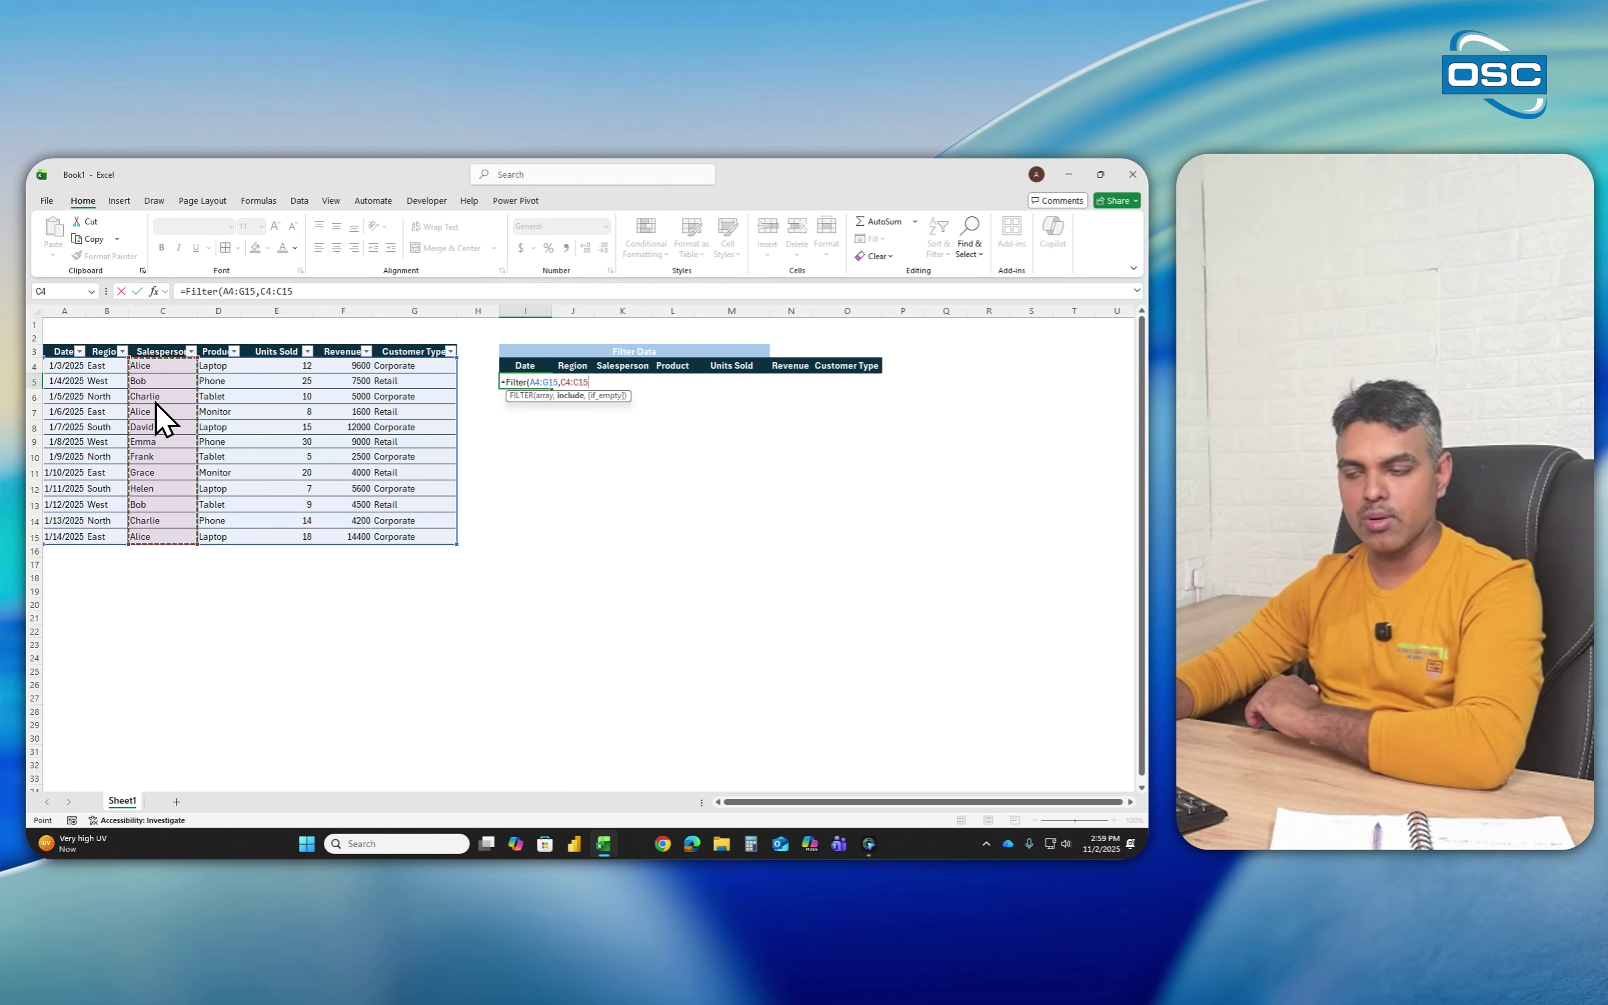
text(=)
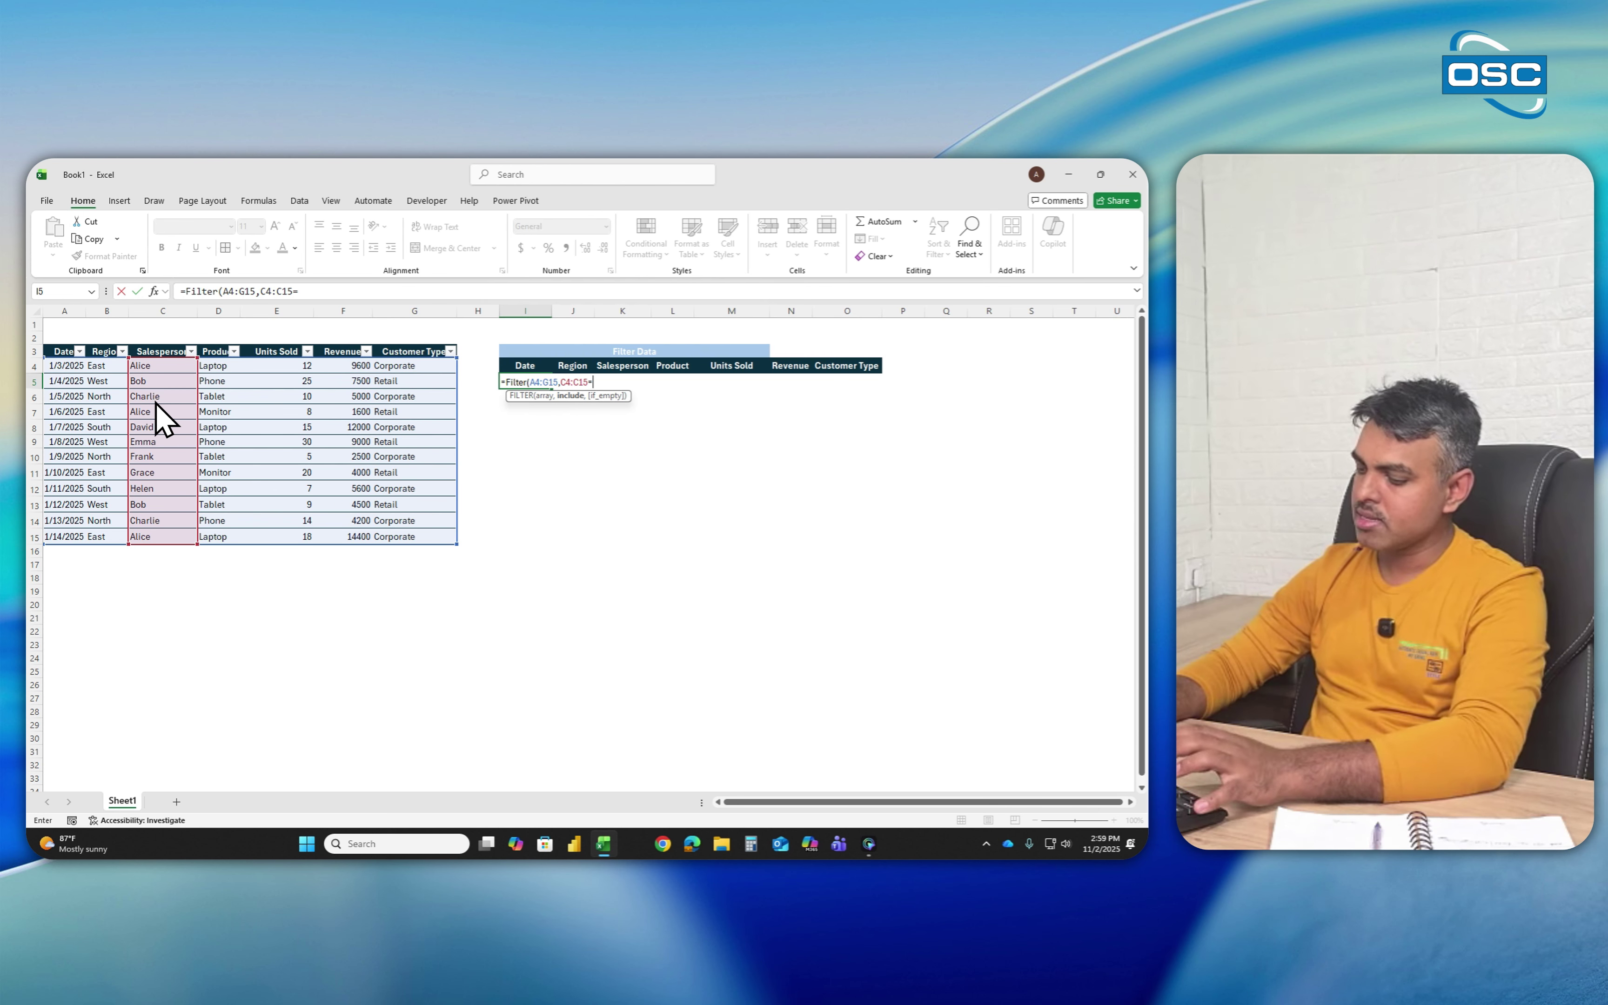
text("Ali)
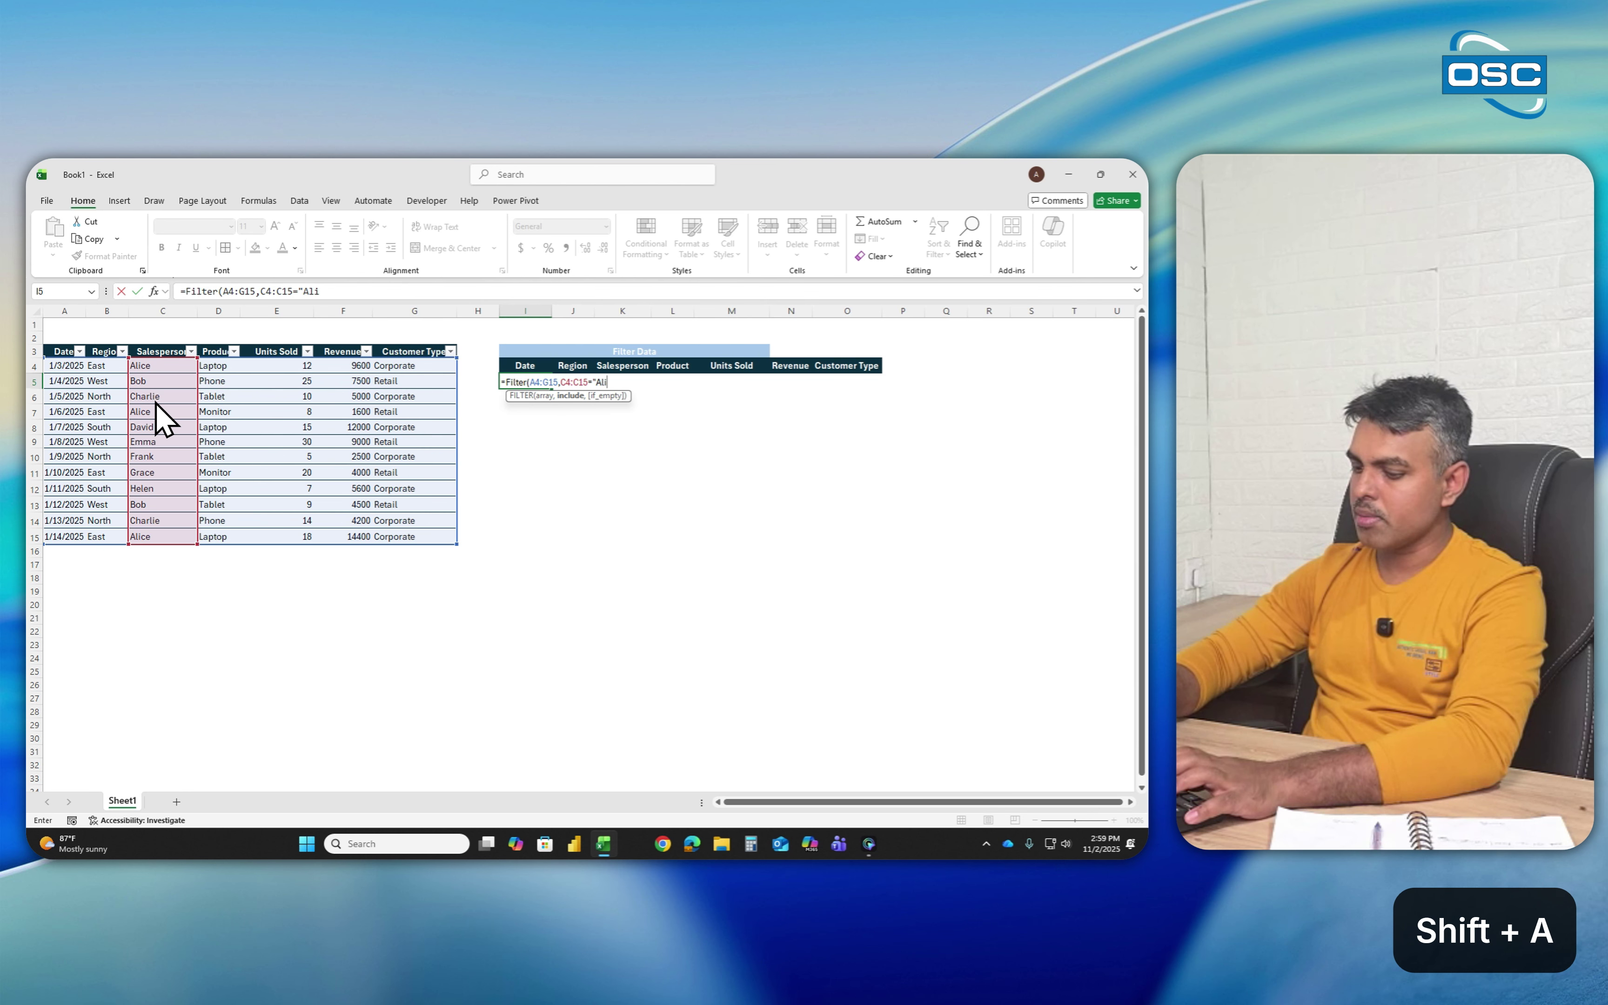
text(ce",)
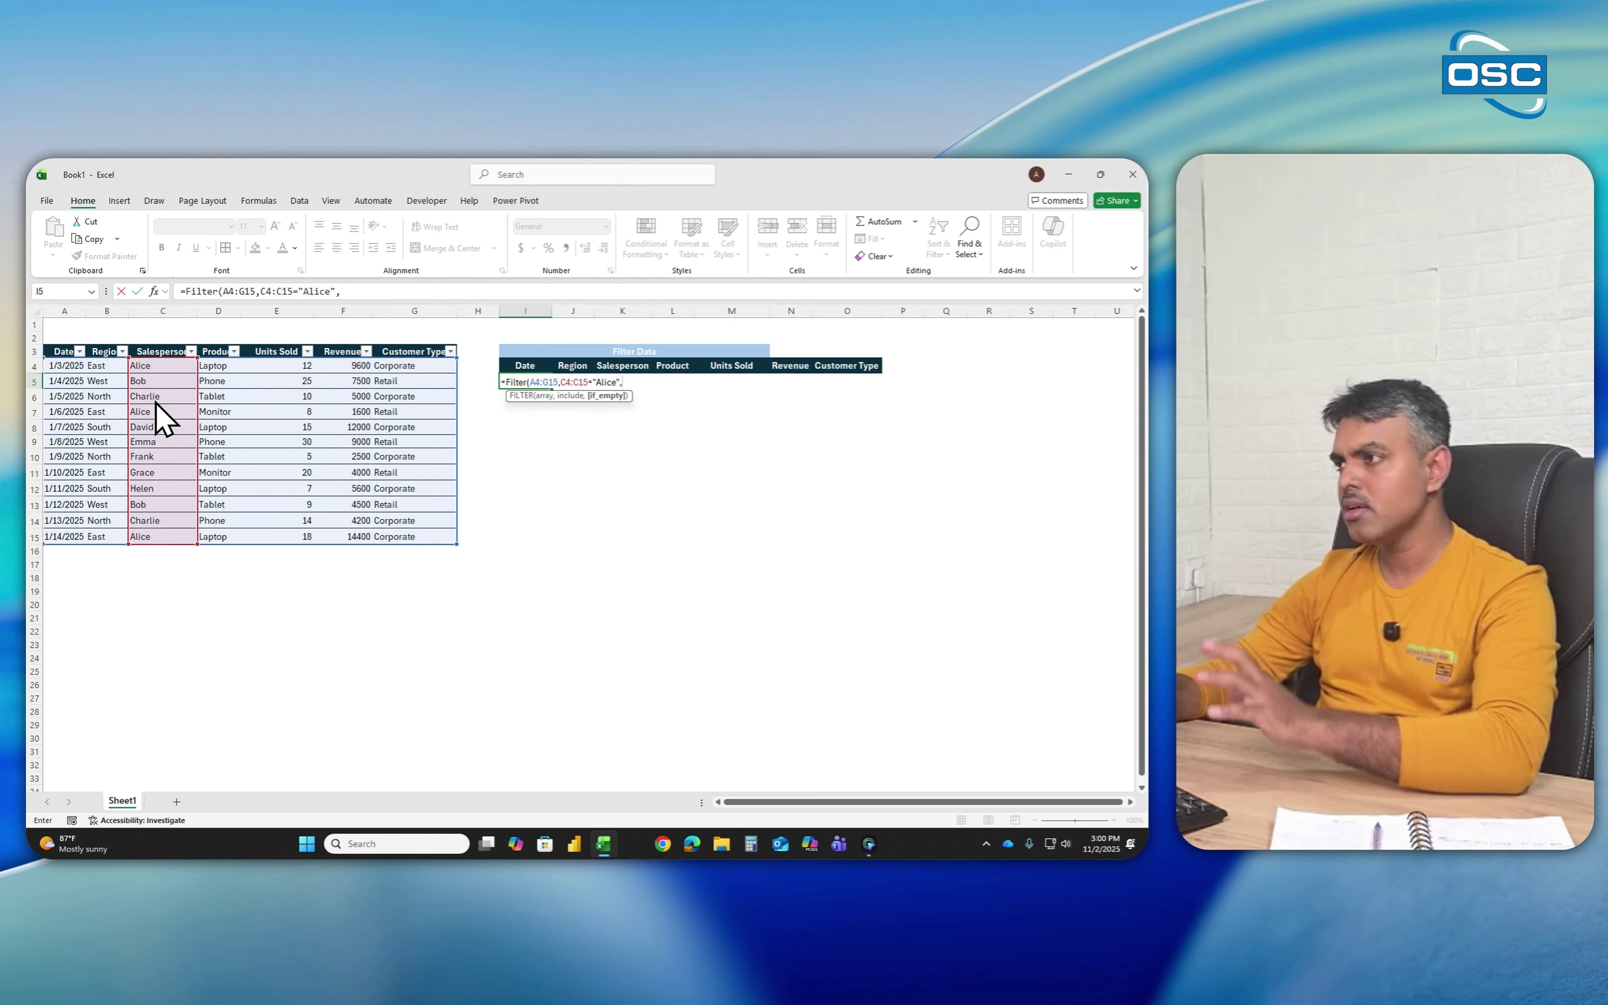
key(BackSpace)
text())
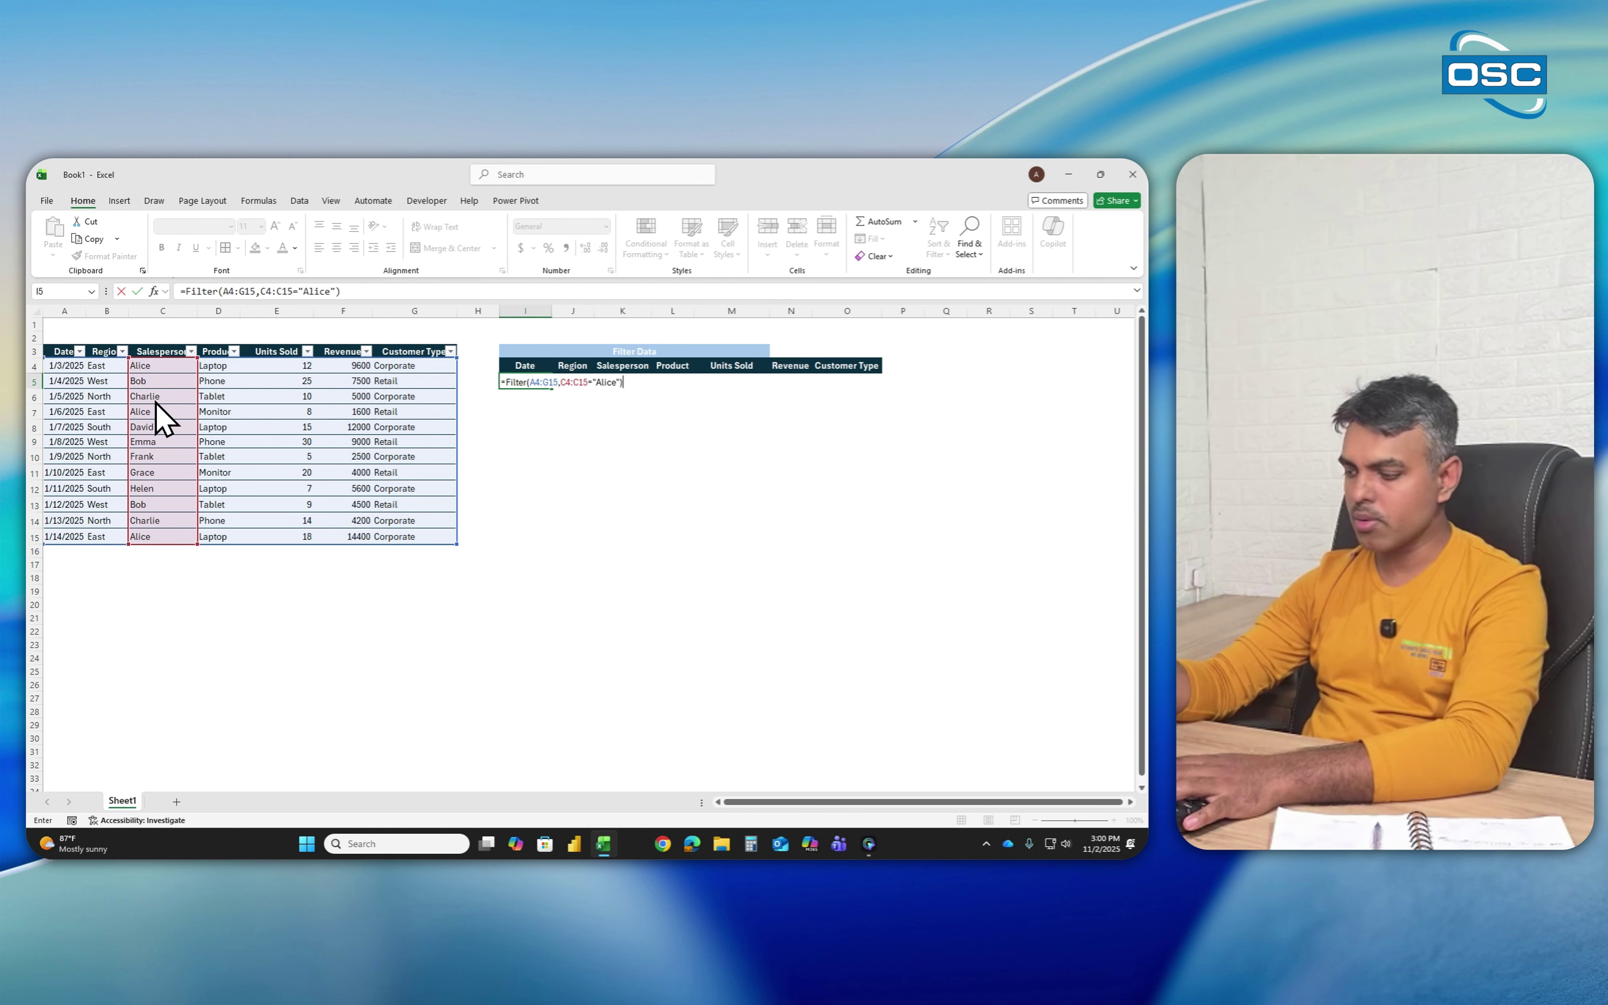
key(Return)
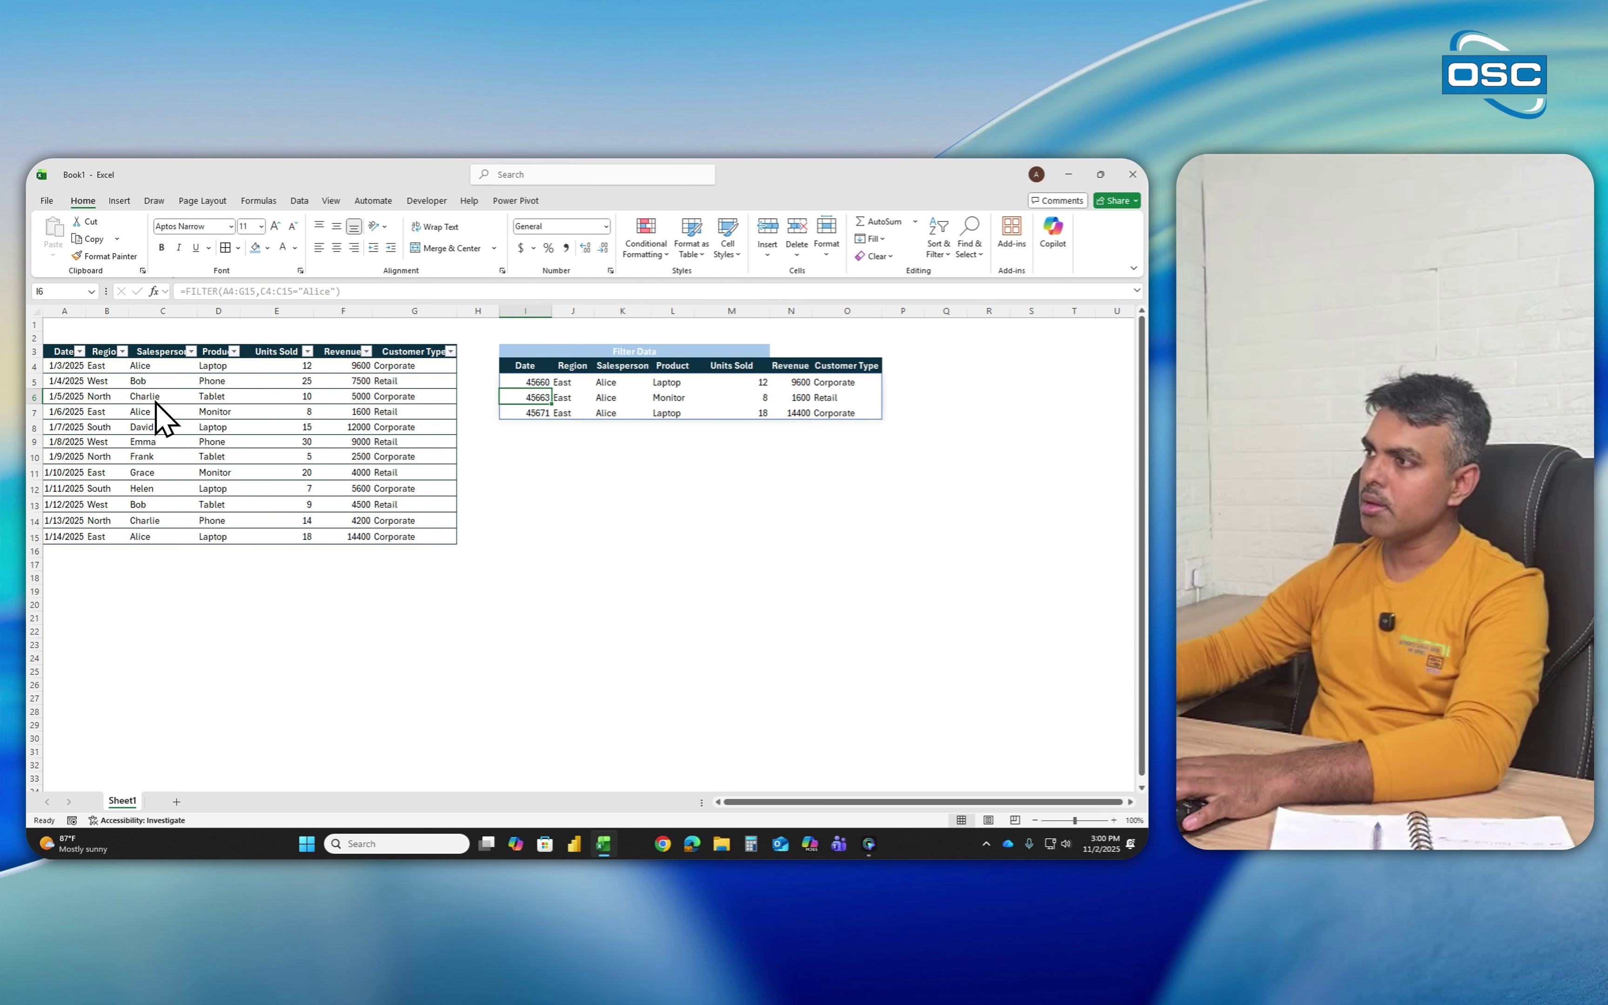
- Format the filtered dates in I5:I7 as Short Date
drag(525, 383, 528, 410)
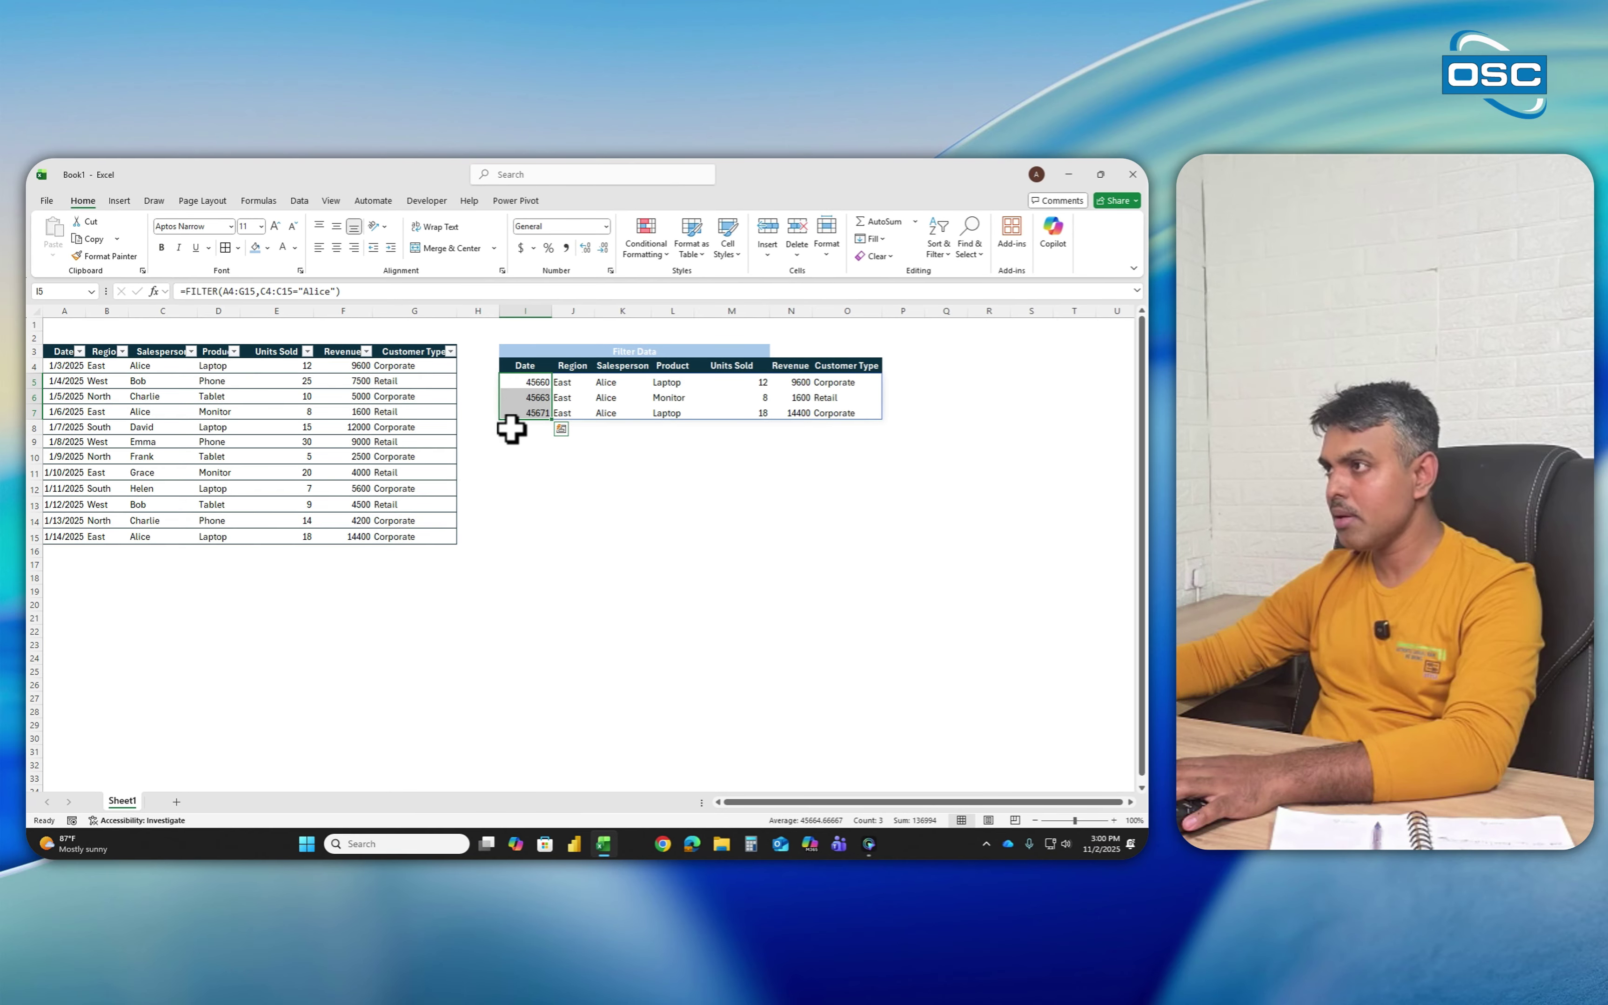
click(606, 226)
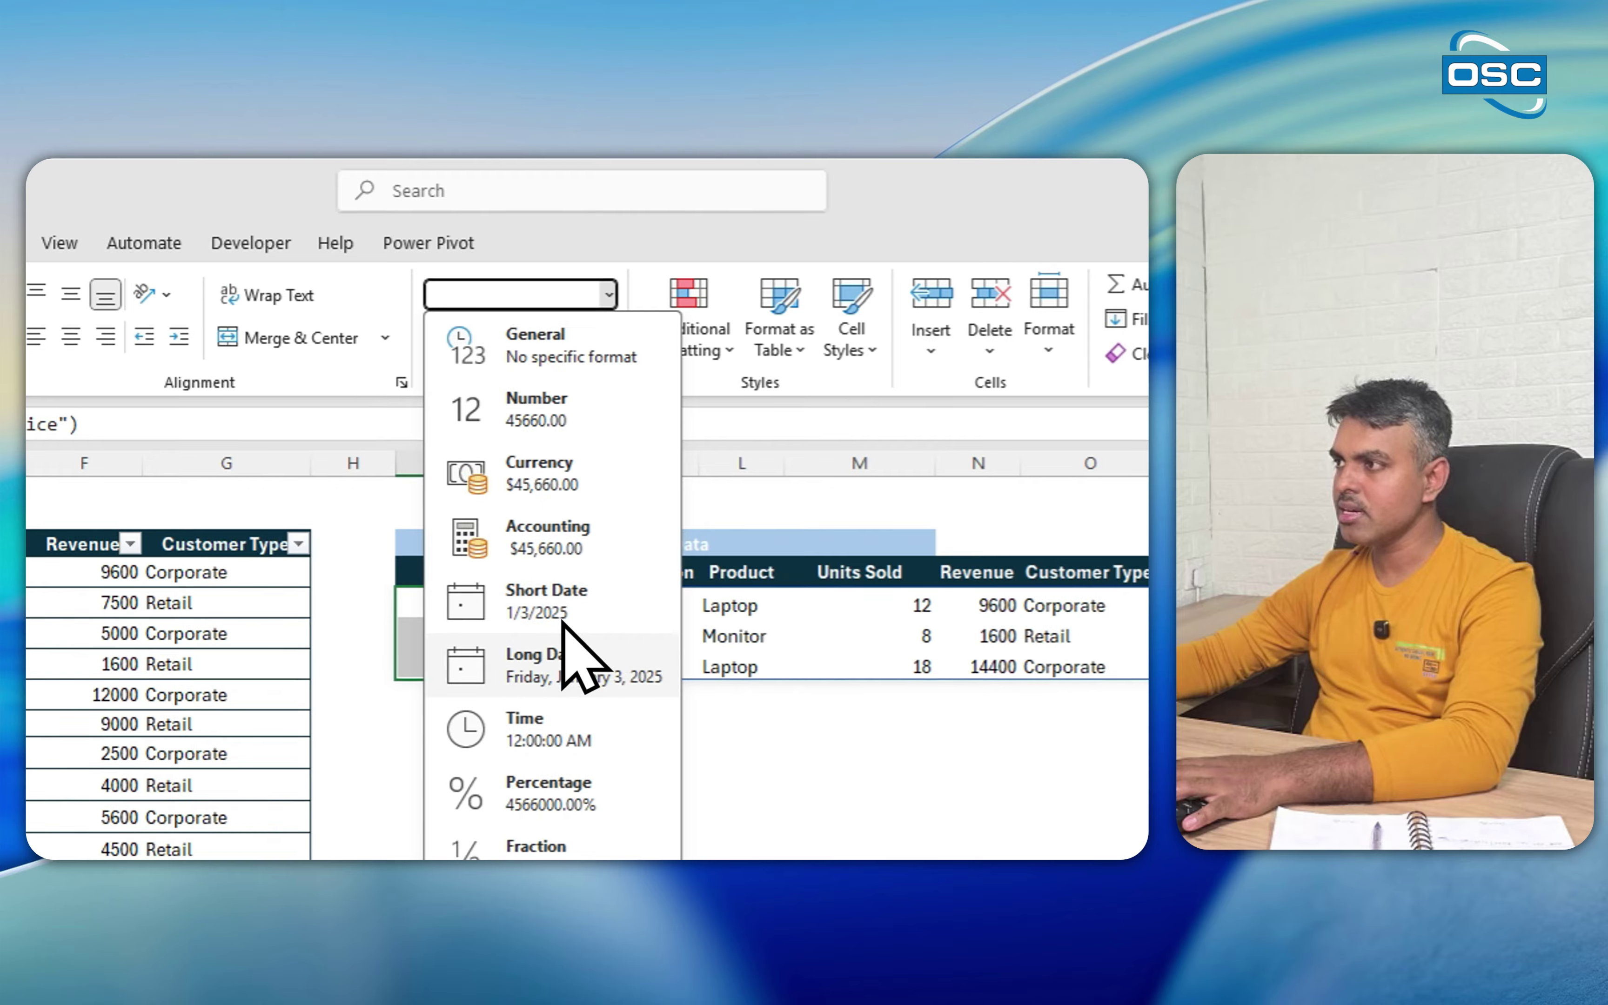
click(579, 374)
click(625, 789)
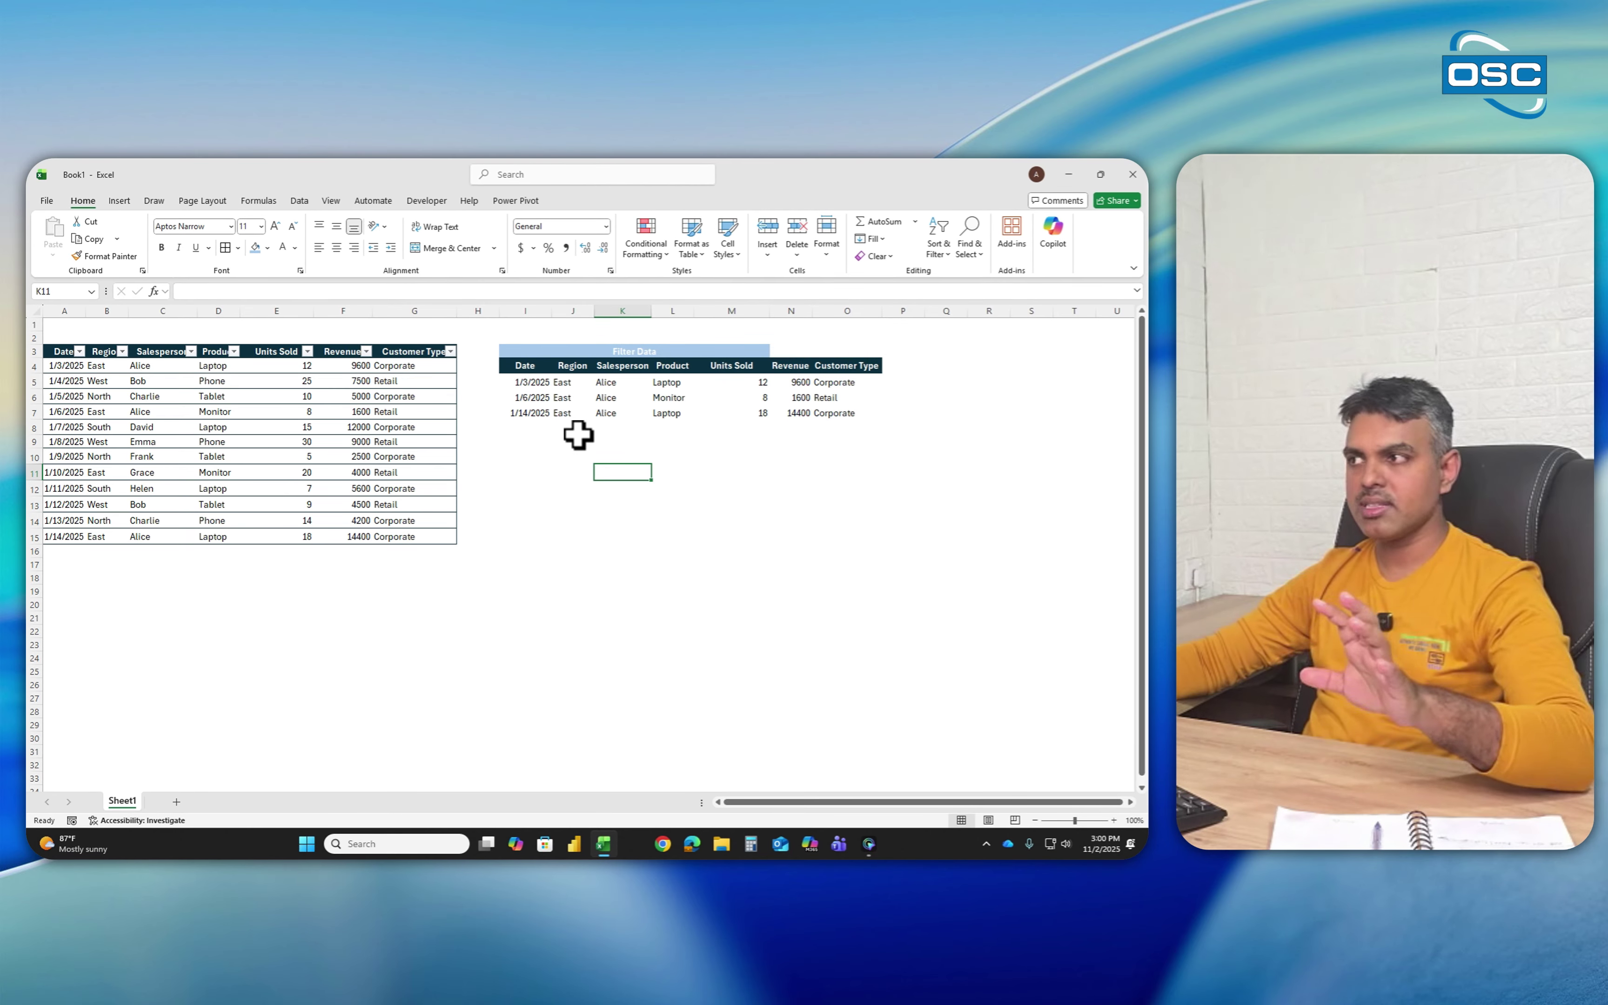
- Change the salesperson criterion in the I5 FILTER formula to the name of the salesperson in C5
click(598, 382)
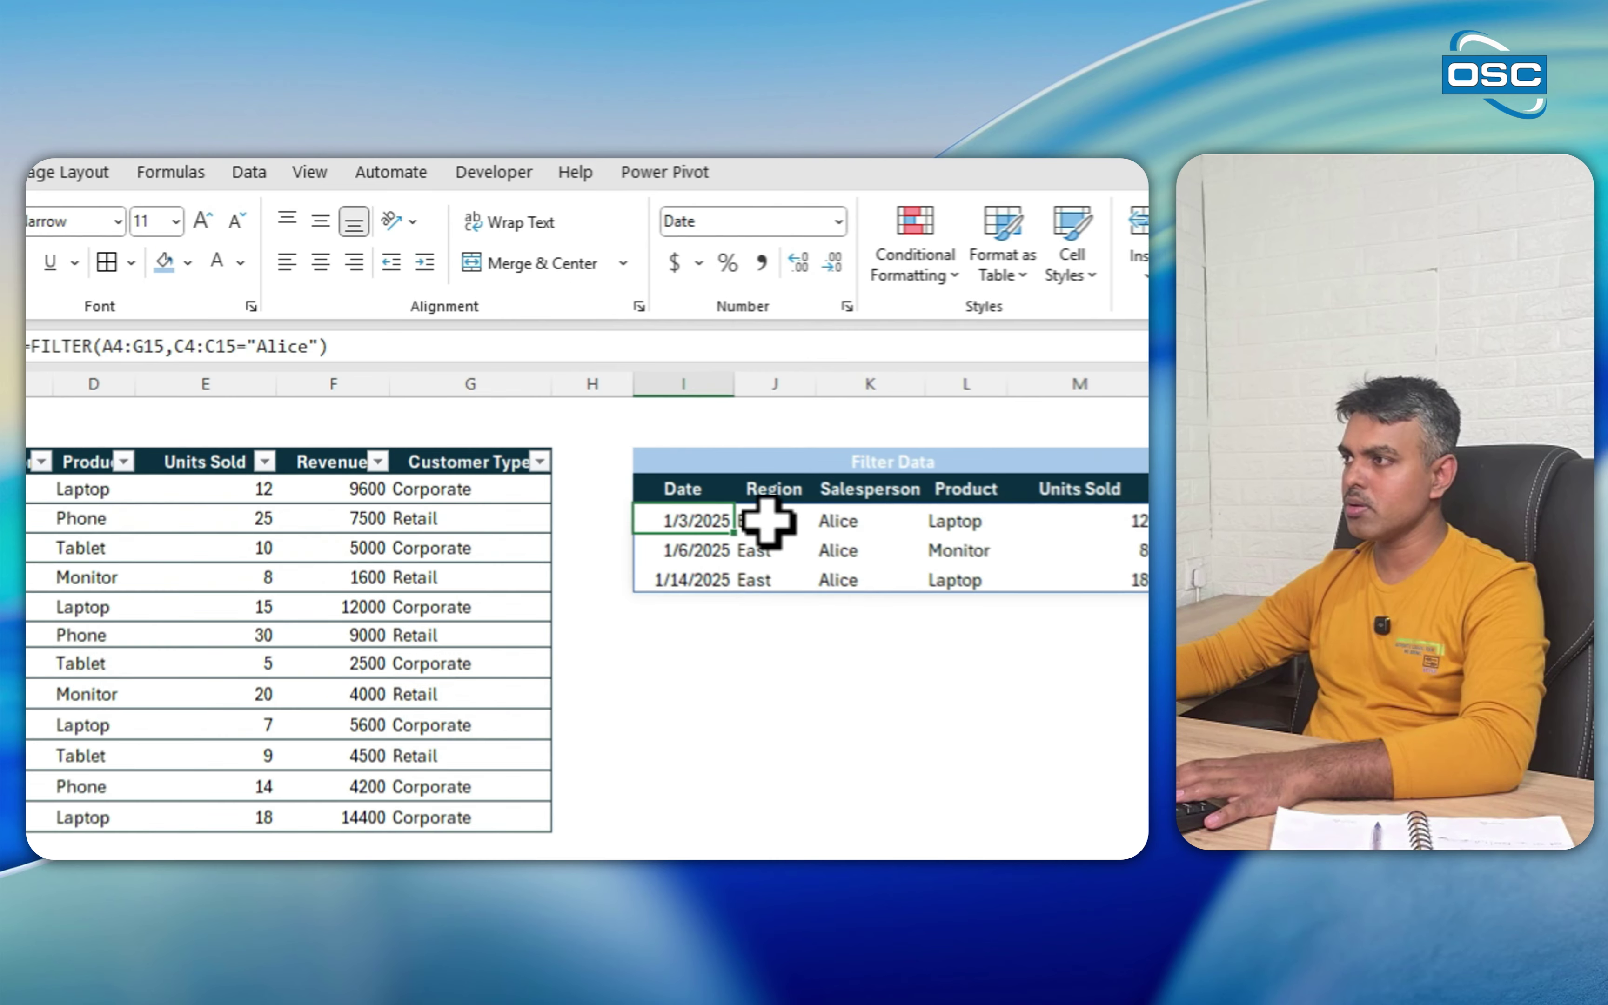
click(709, 531)
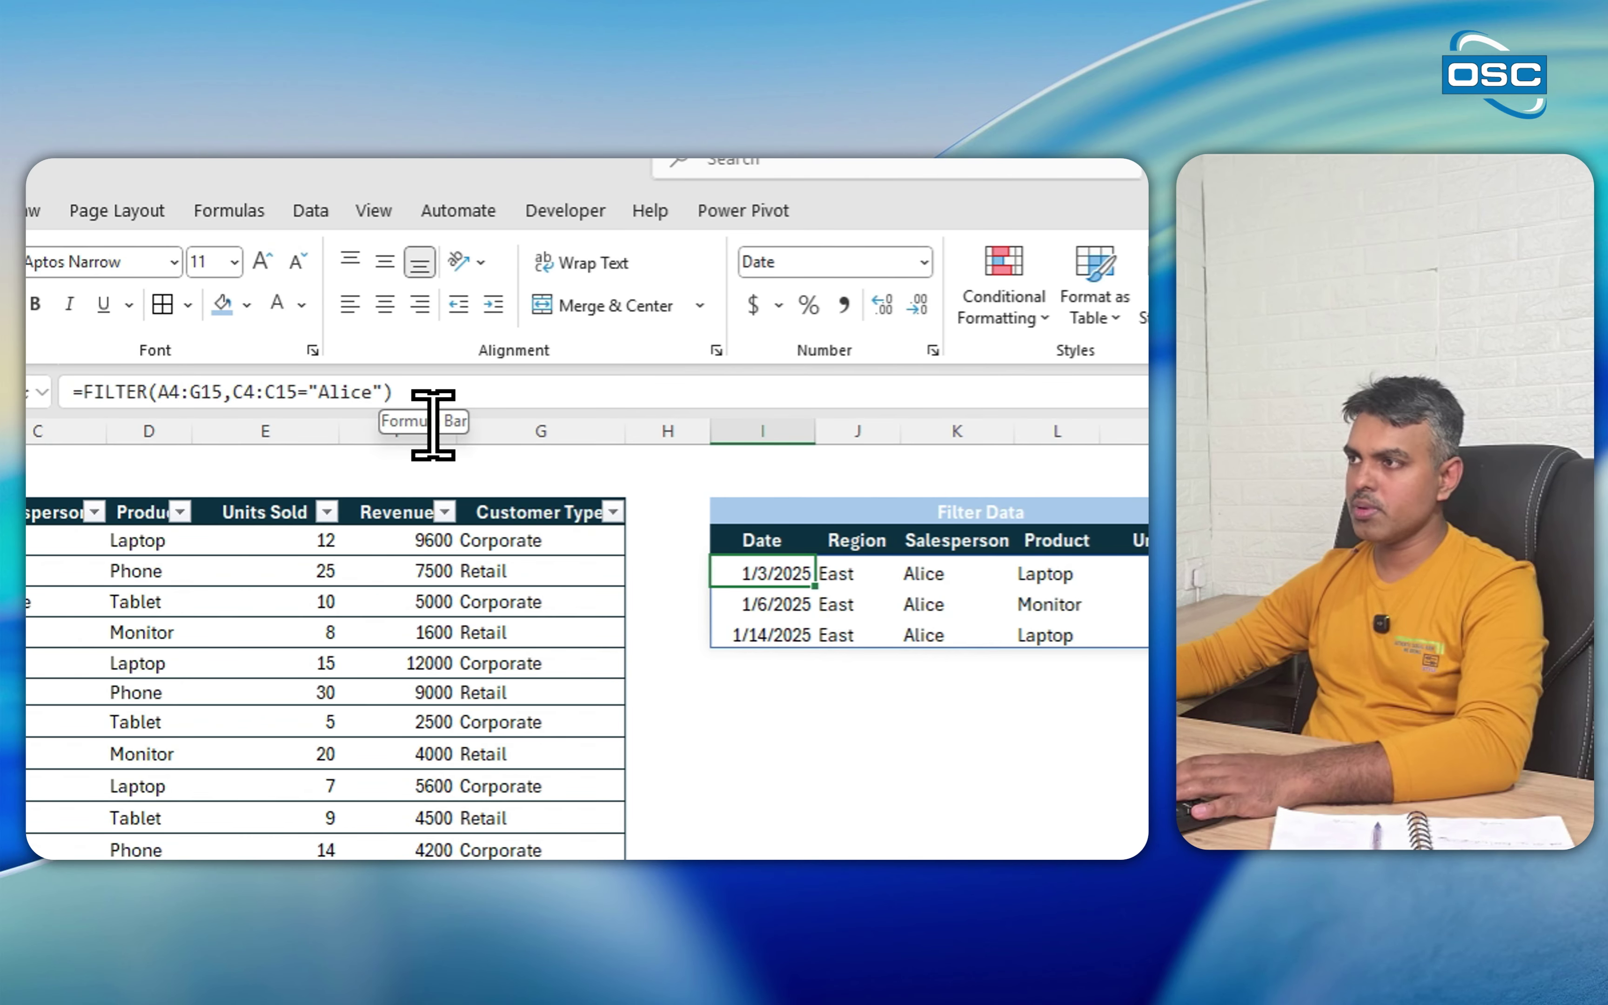
drag(372, 392, 341, 392)
double_click(359, 398)
text(Bo)
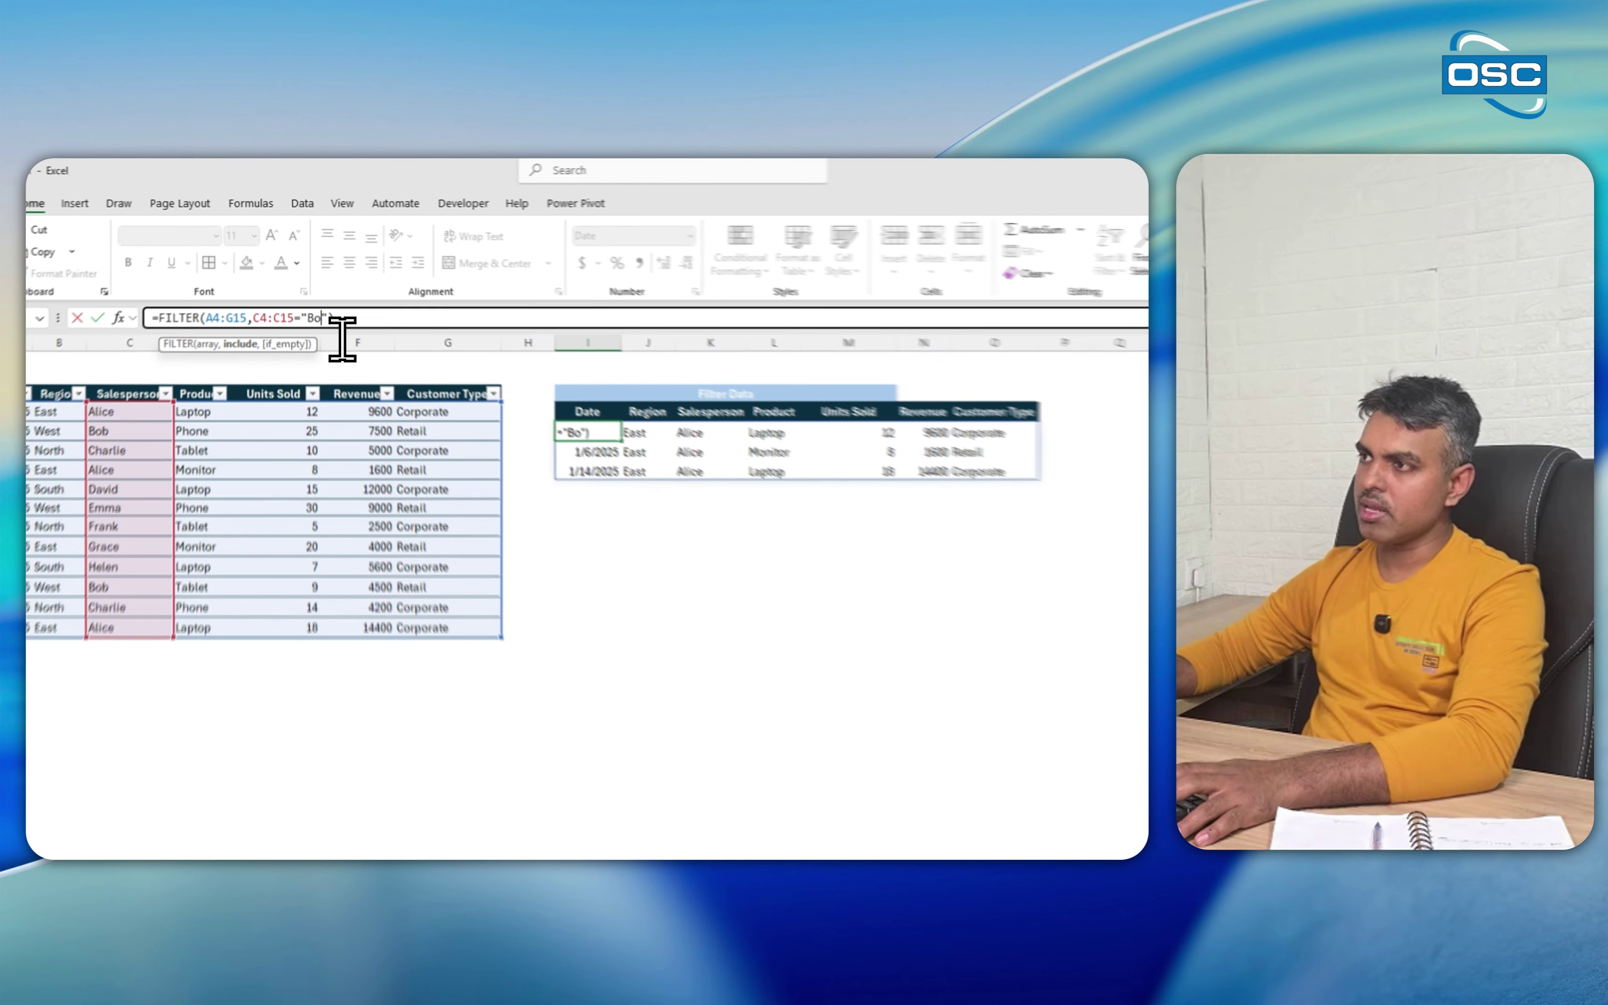
text(b)
key(Return)
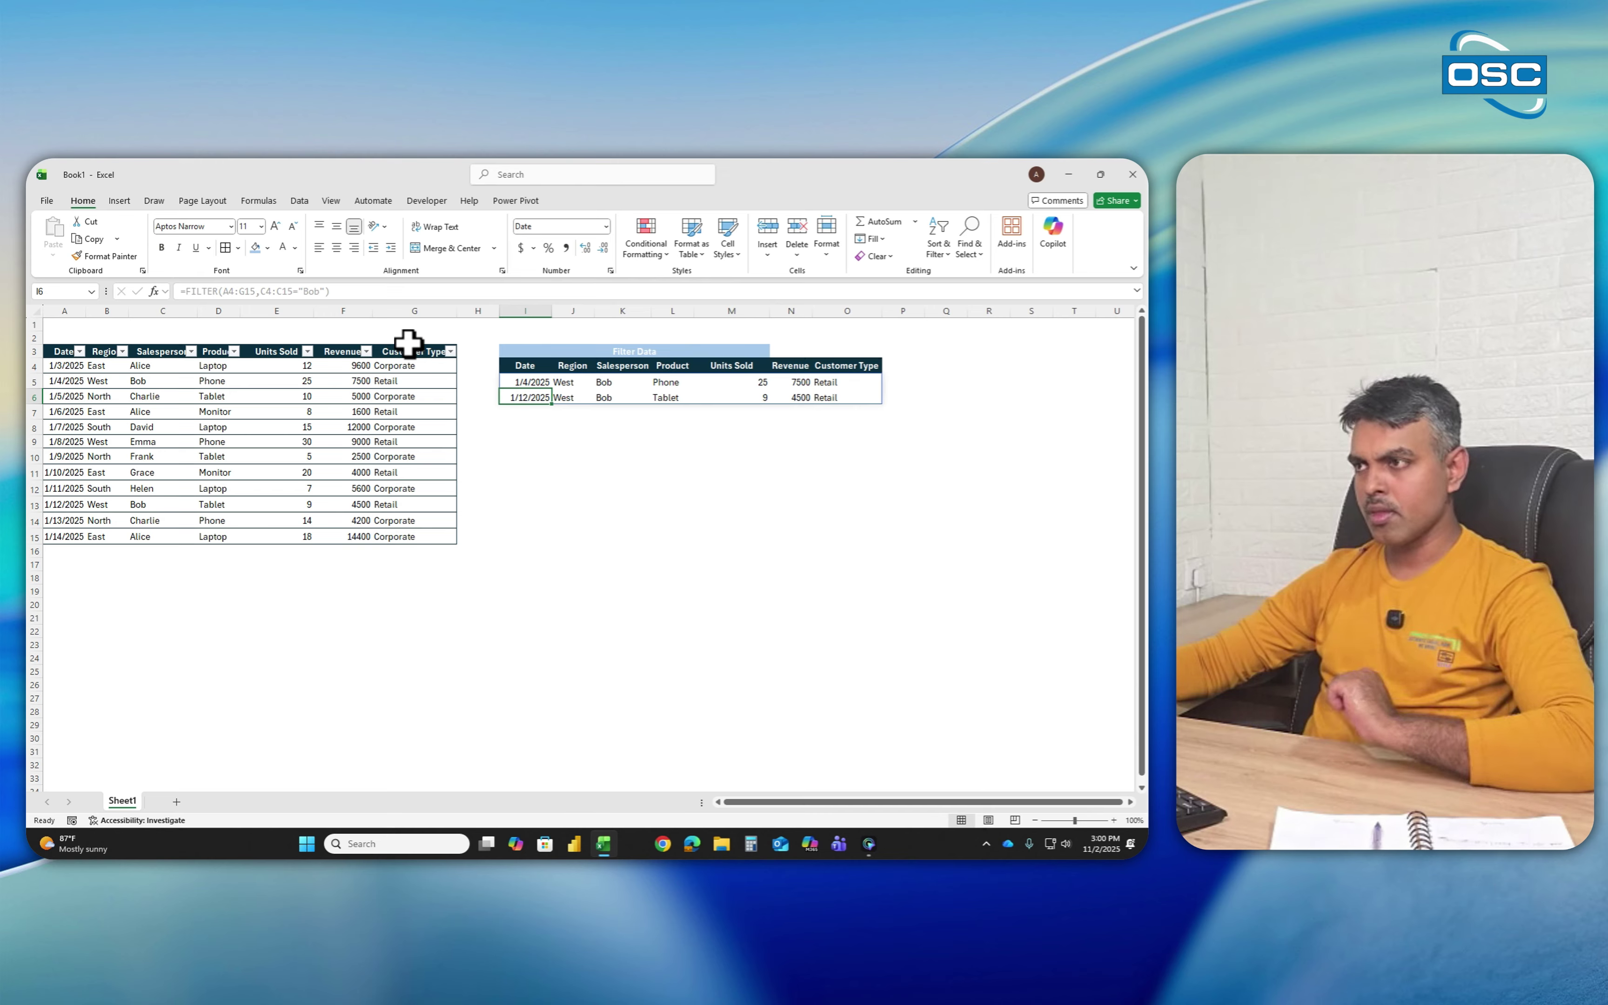
- Check the single-criterion FILTER formula in I5 and delete it from the cell
click(152, 368)
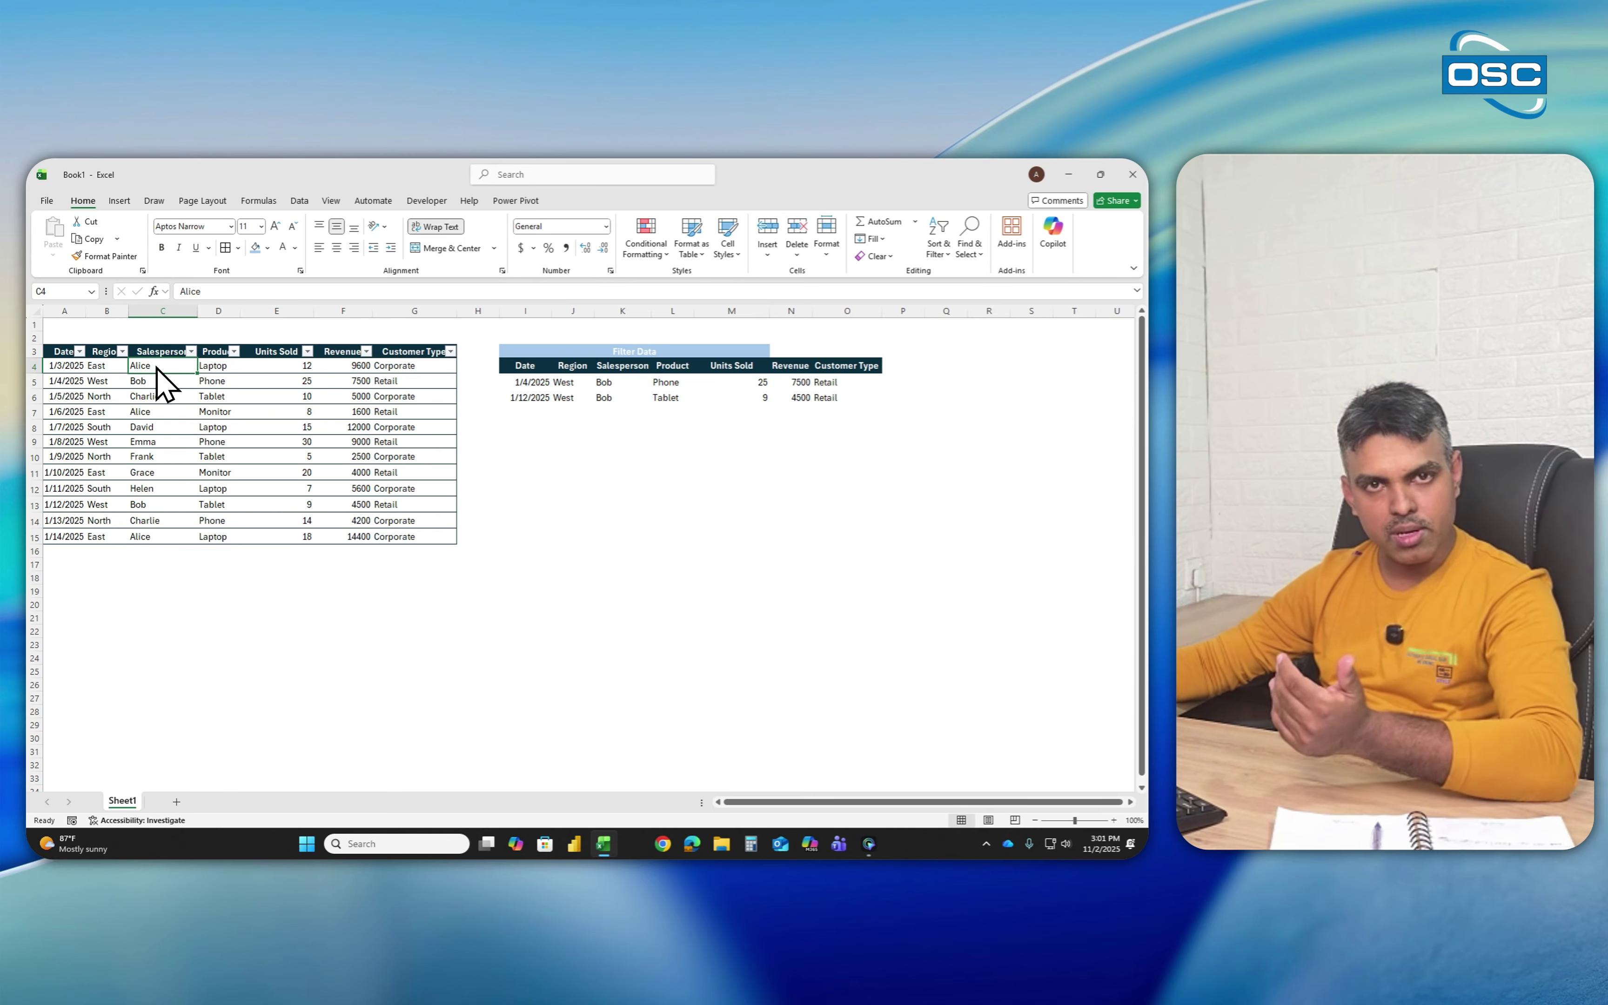
click(524, 383)
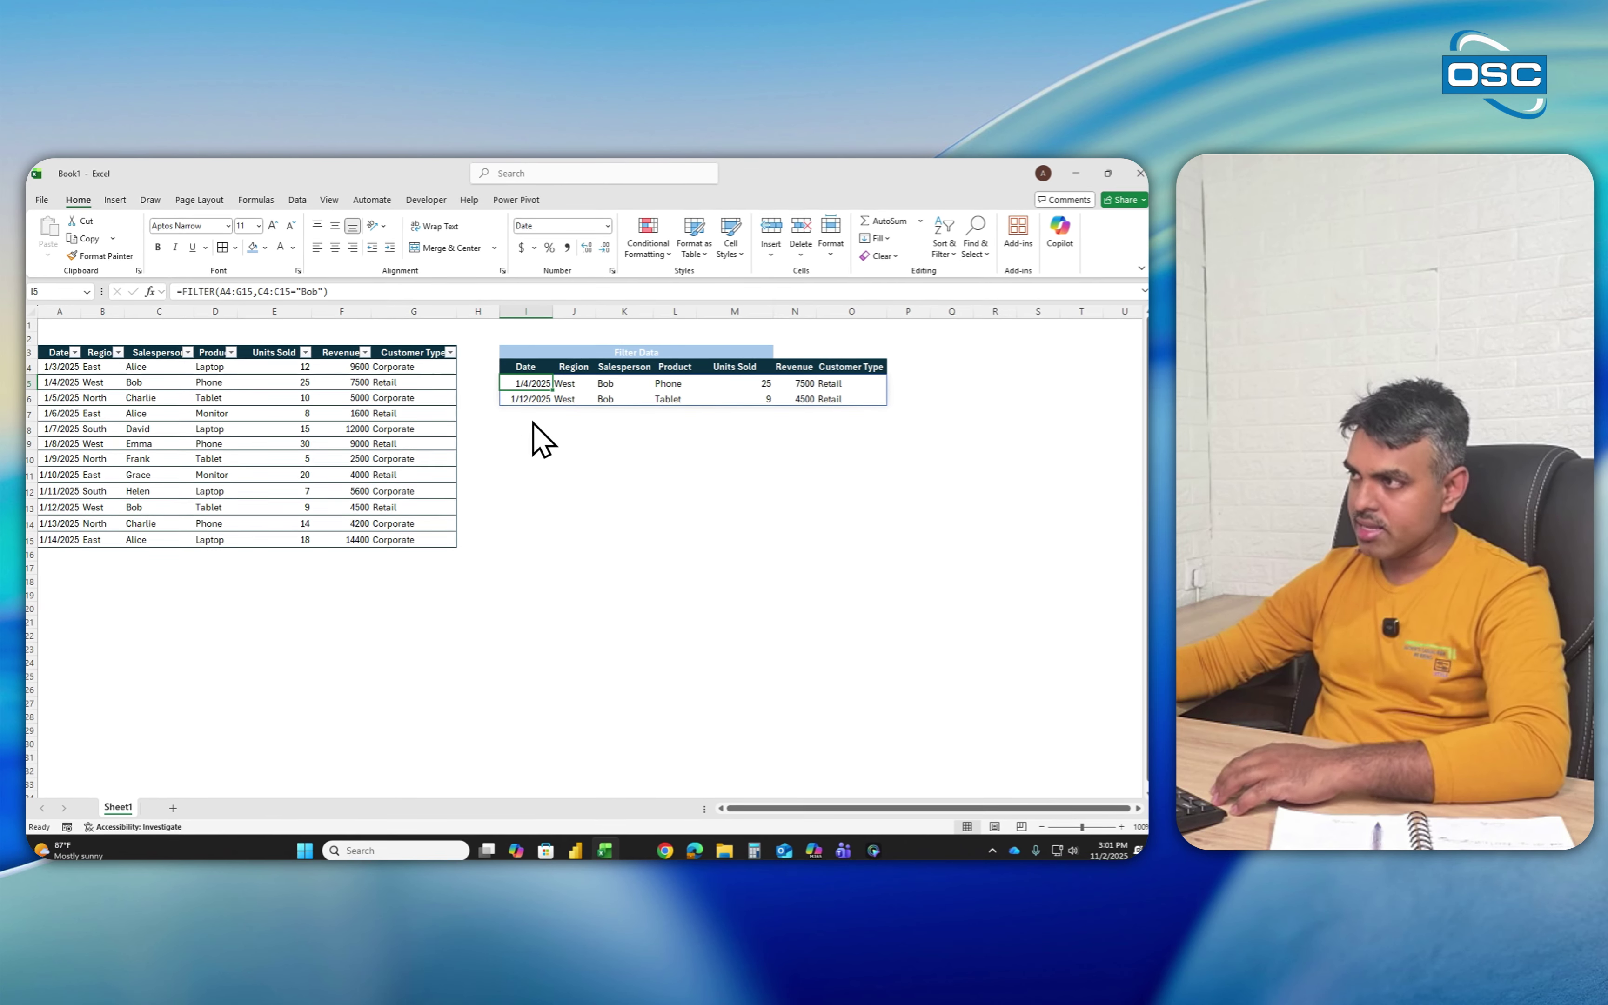
double_click(525, 384)
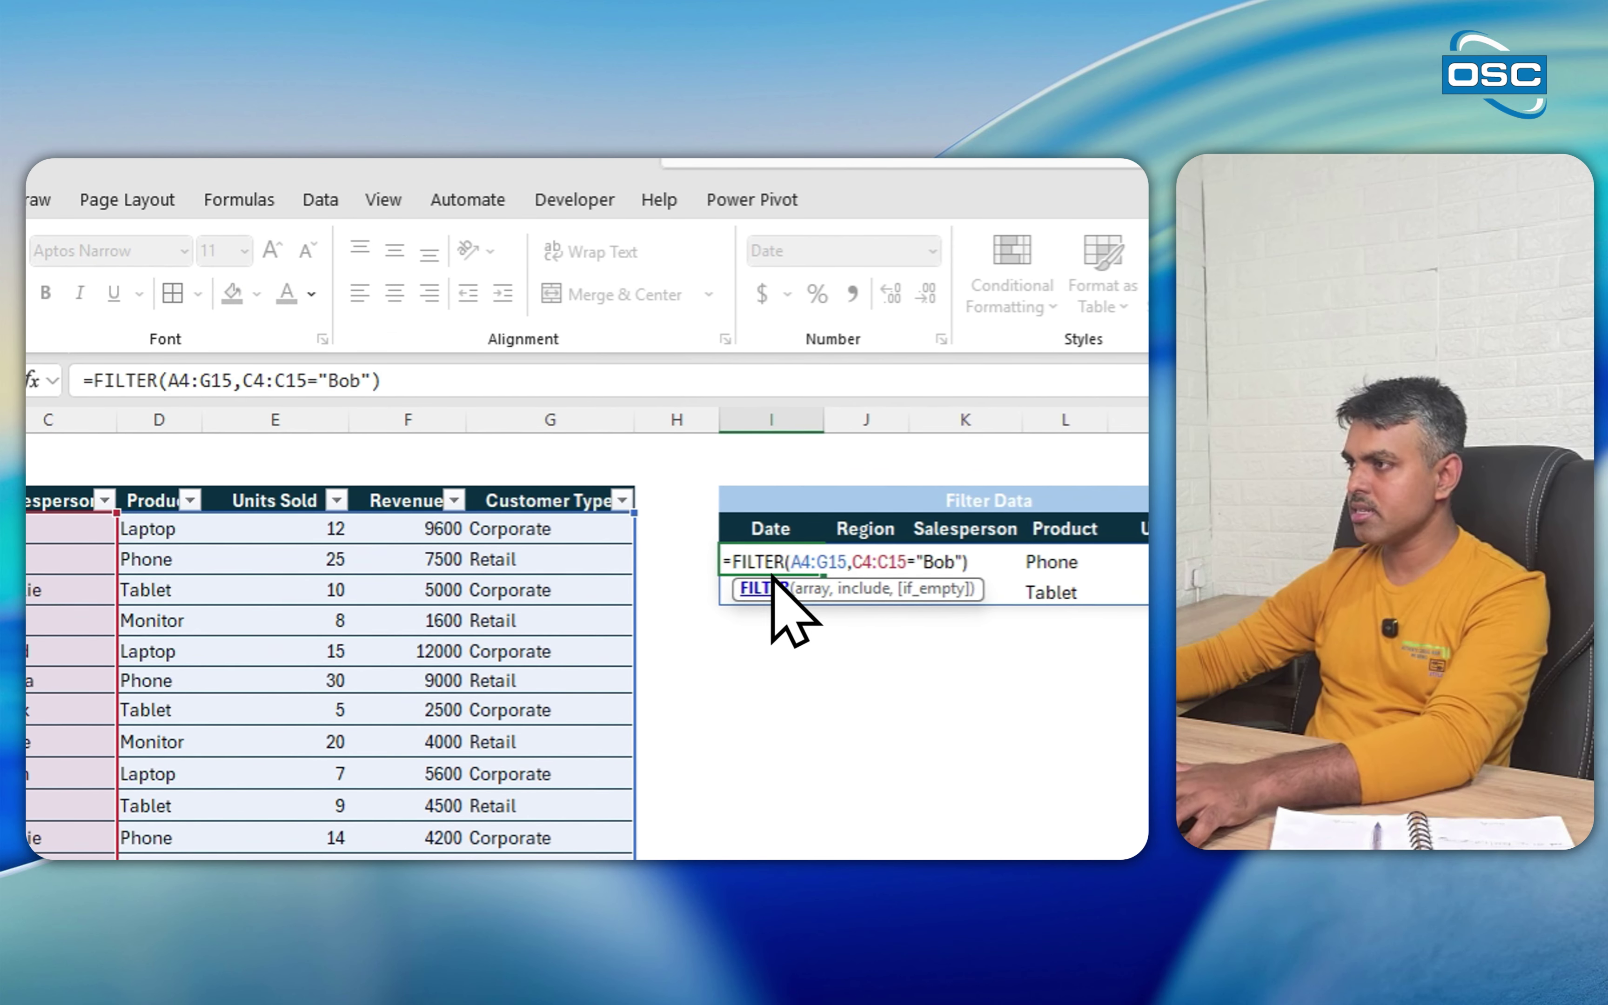
key(Escape)
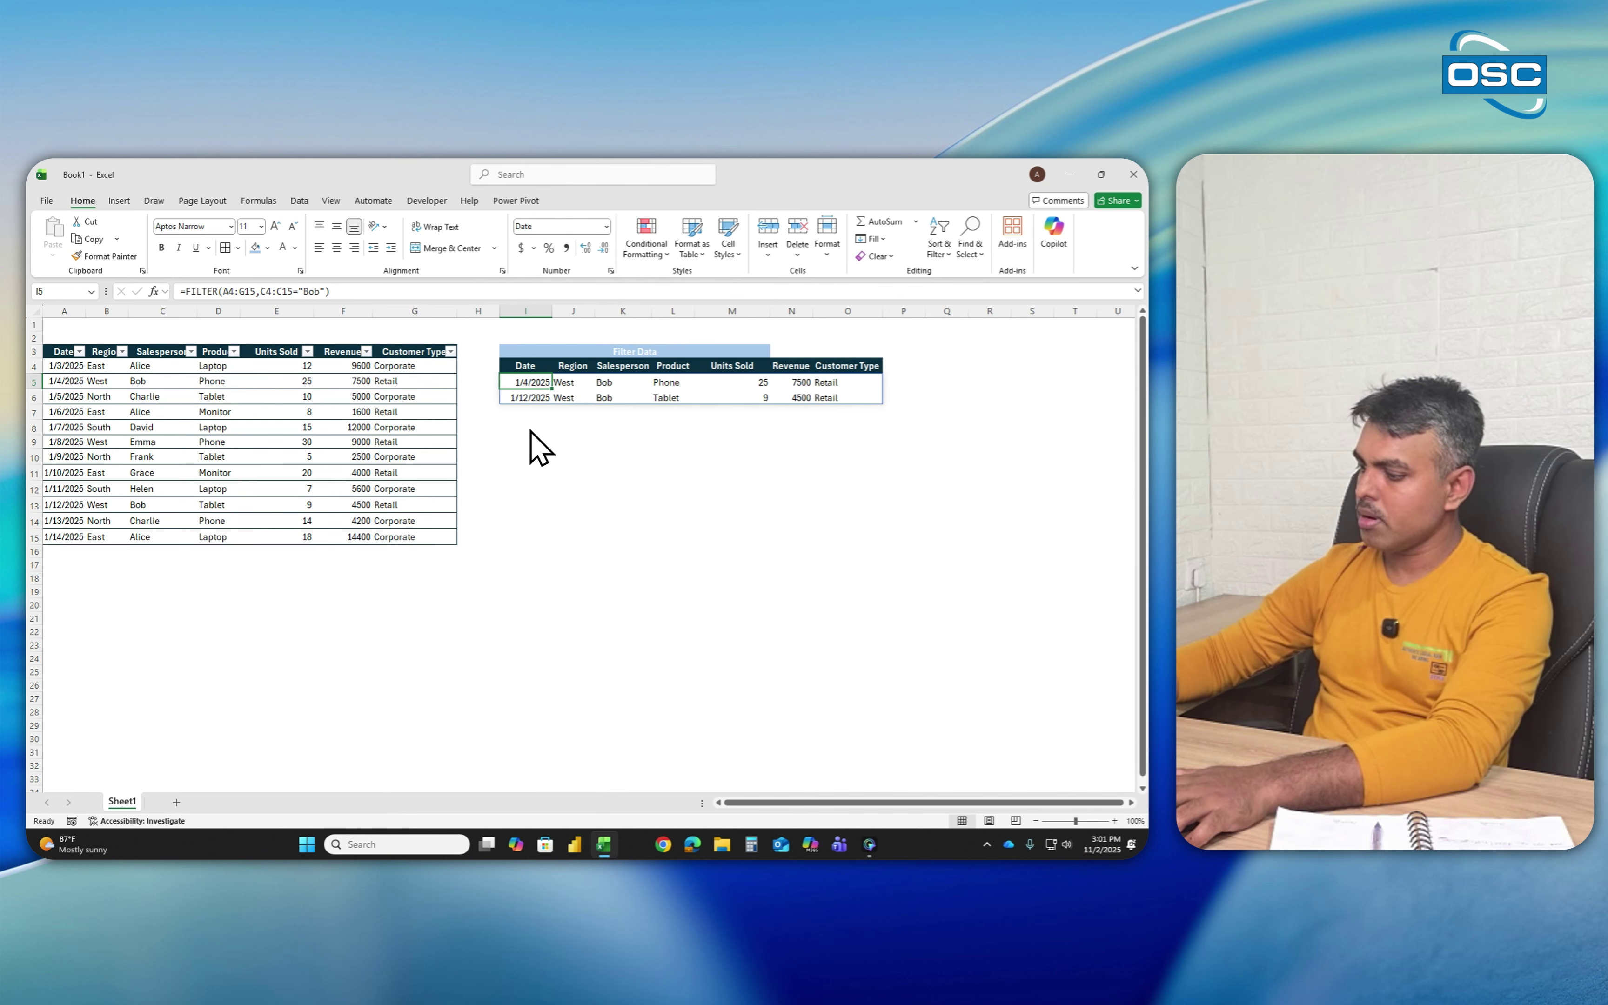
key(Delete)
- Begin a new formula +filter( in the emptied cell I5 with A4:G15 as the array
text(+)
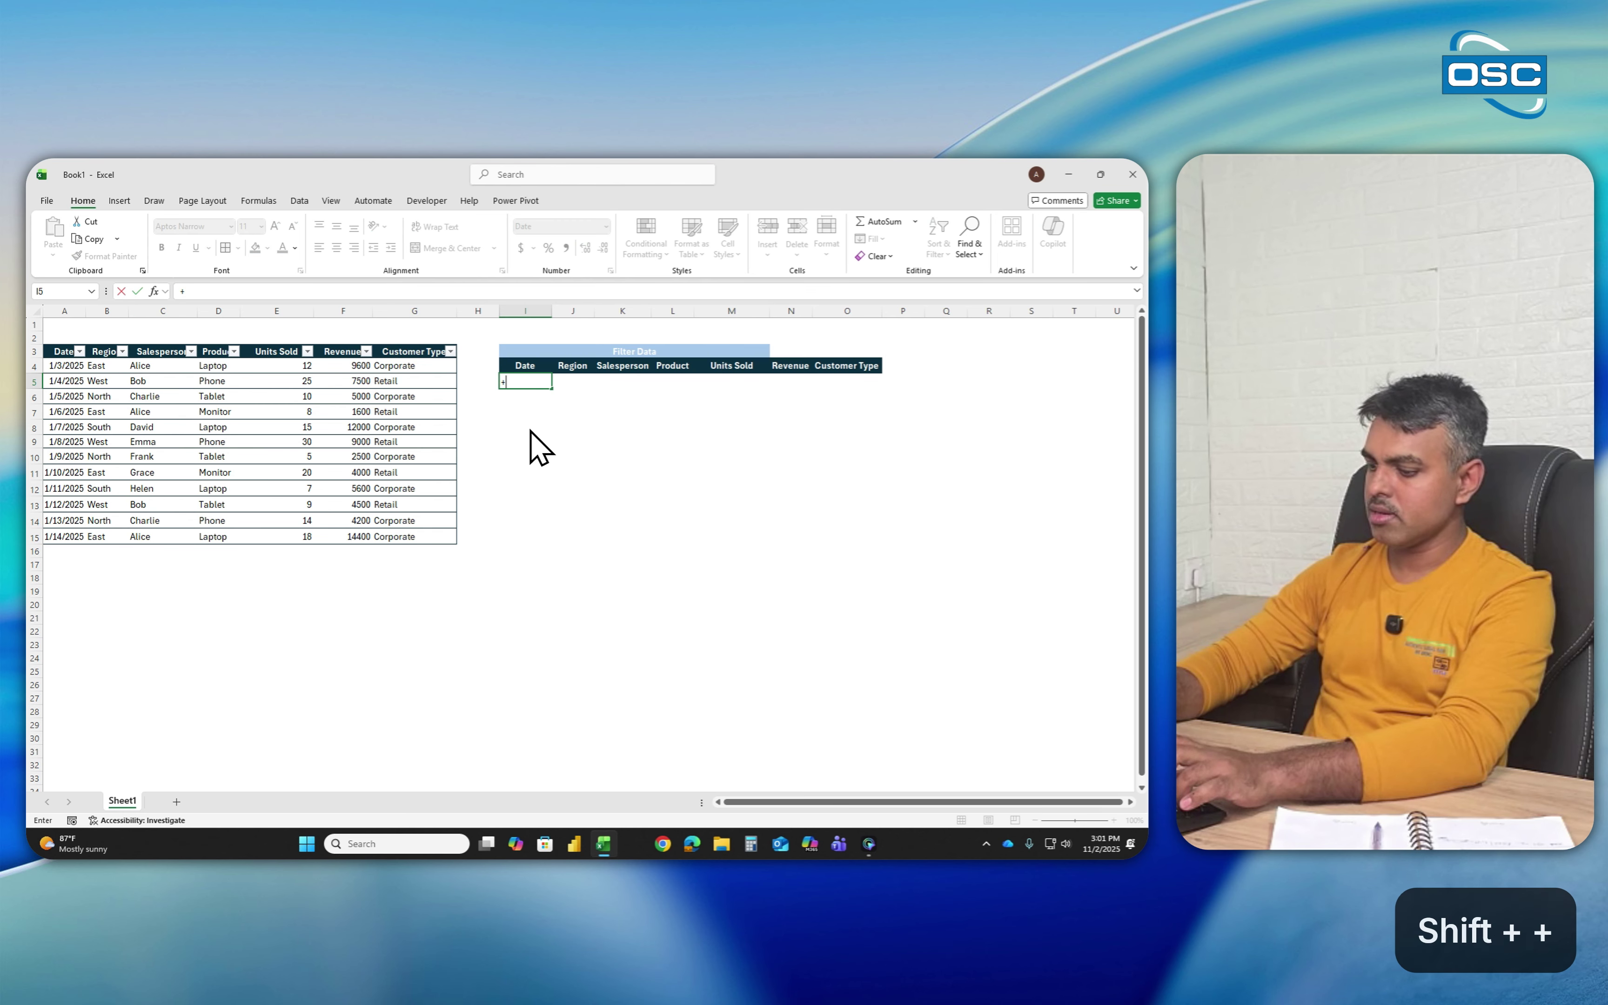
text(filter)
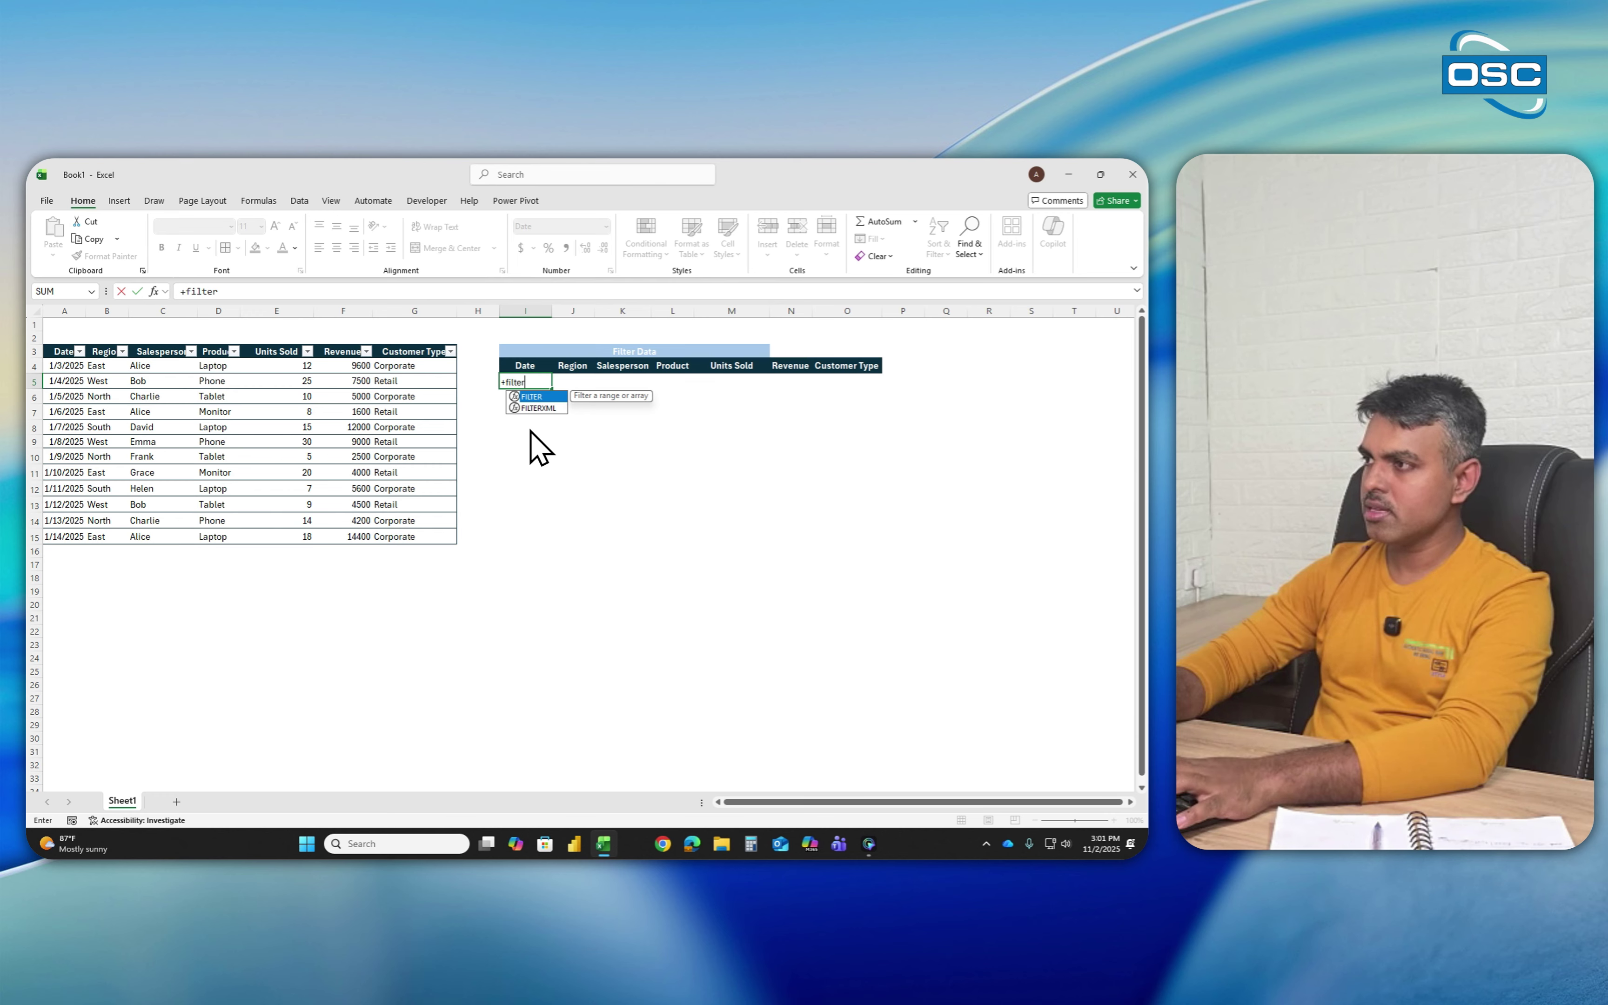
text(()
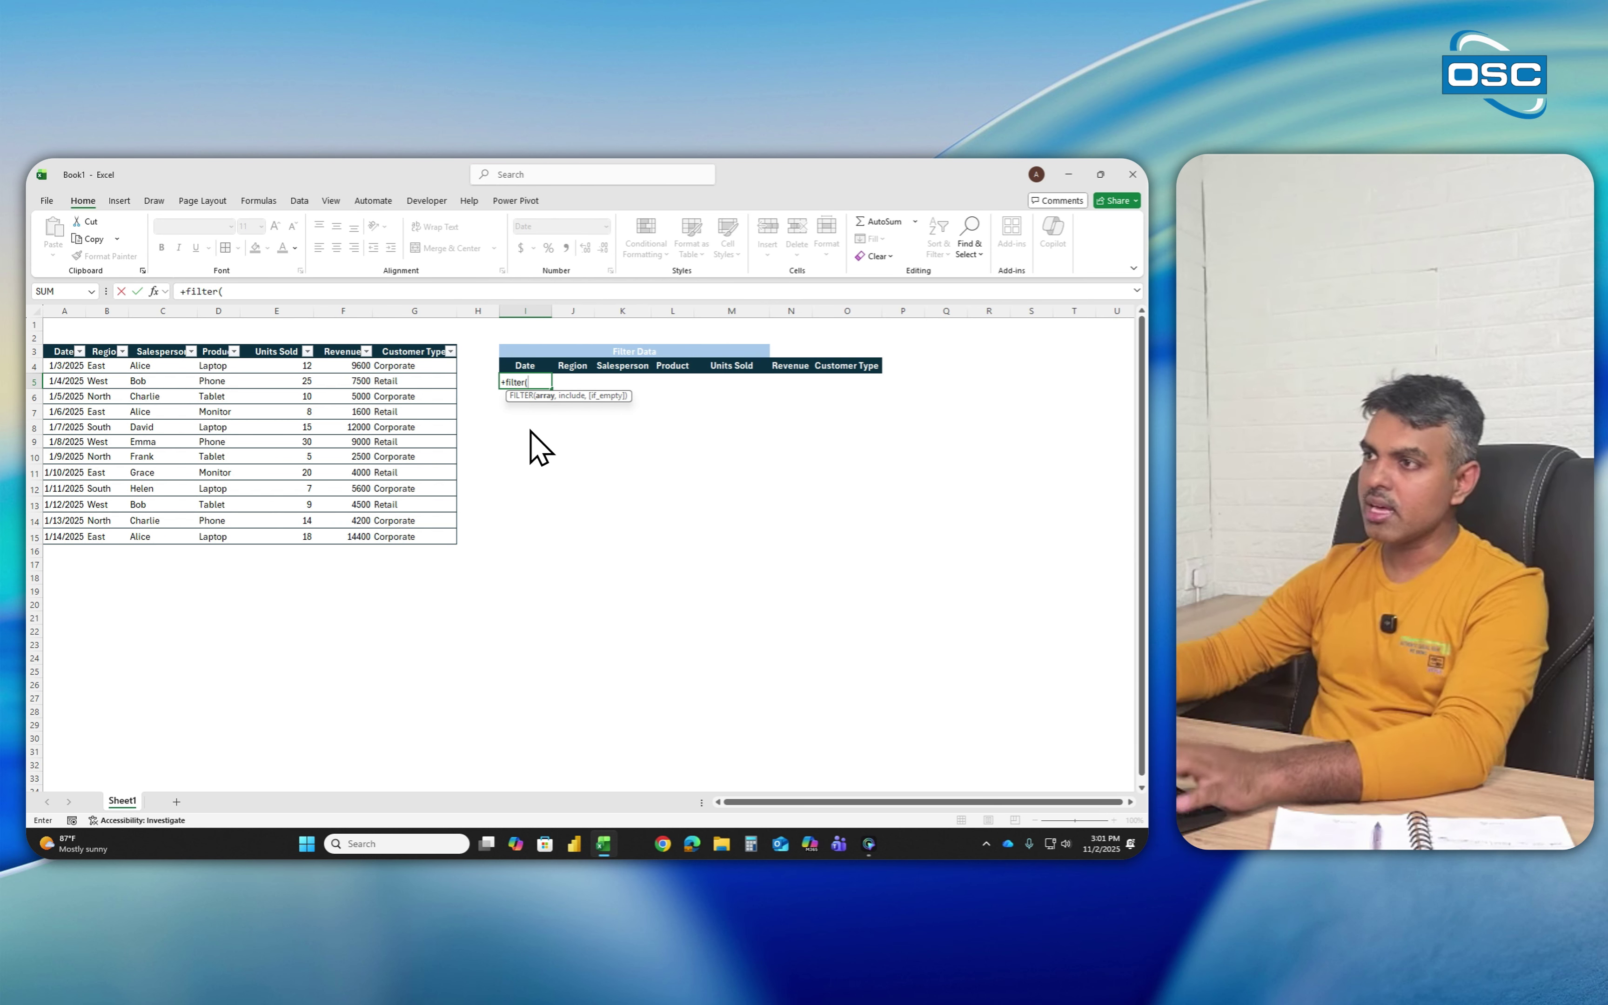
drag(54, 364, 365, 521)
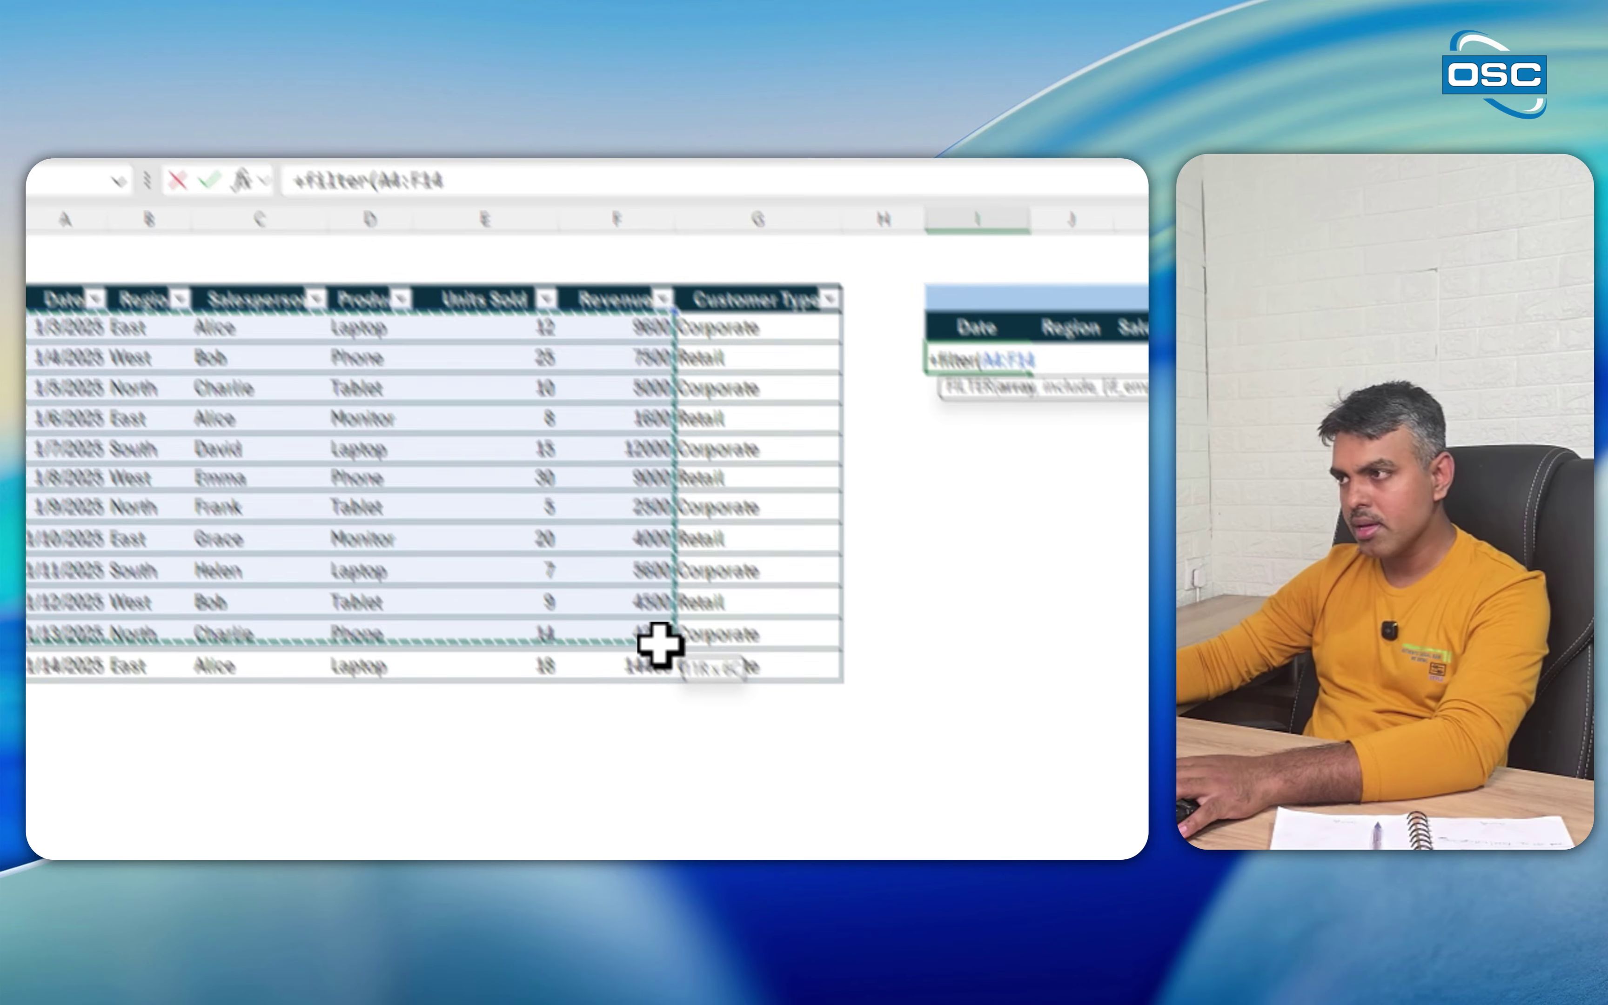
drag(660, 644, 730, 667)
text(,)
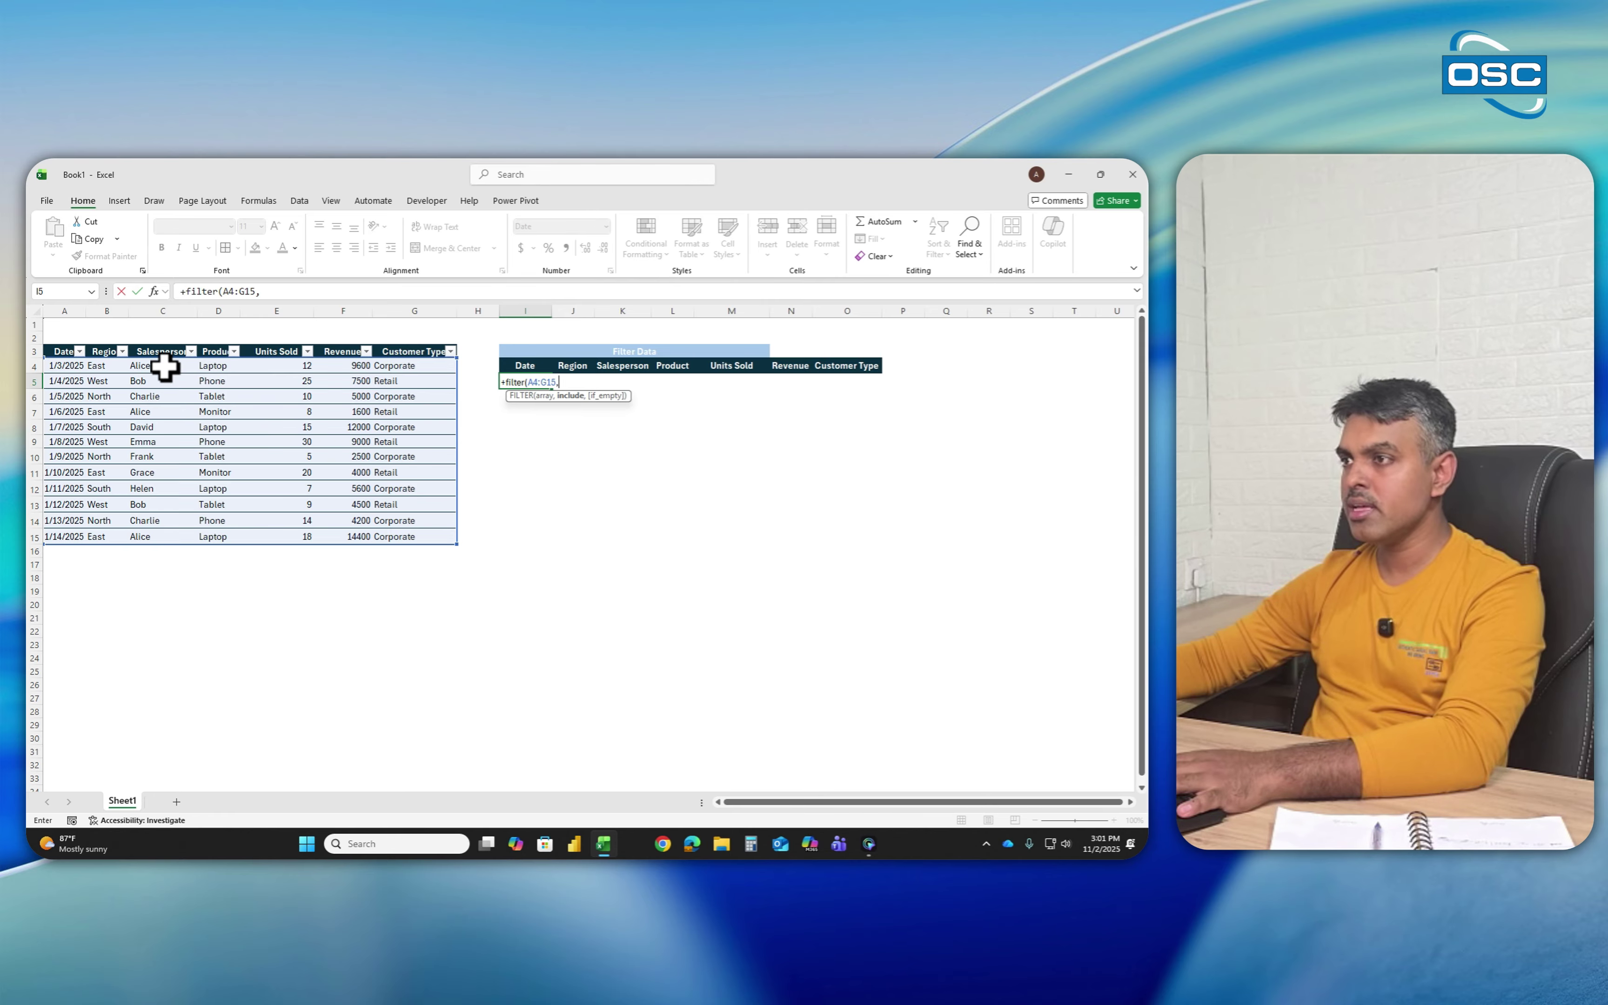
- Add the include condition that C4:C15 equals the name of the salesperson in C4
drag(262, 342, 277, 634)
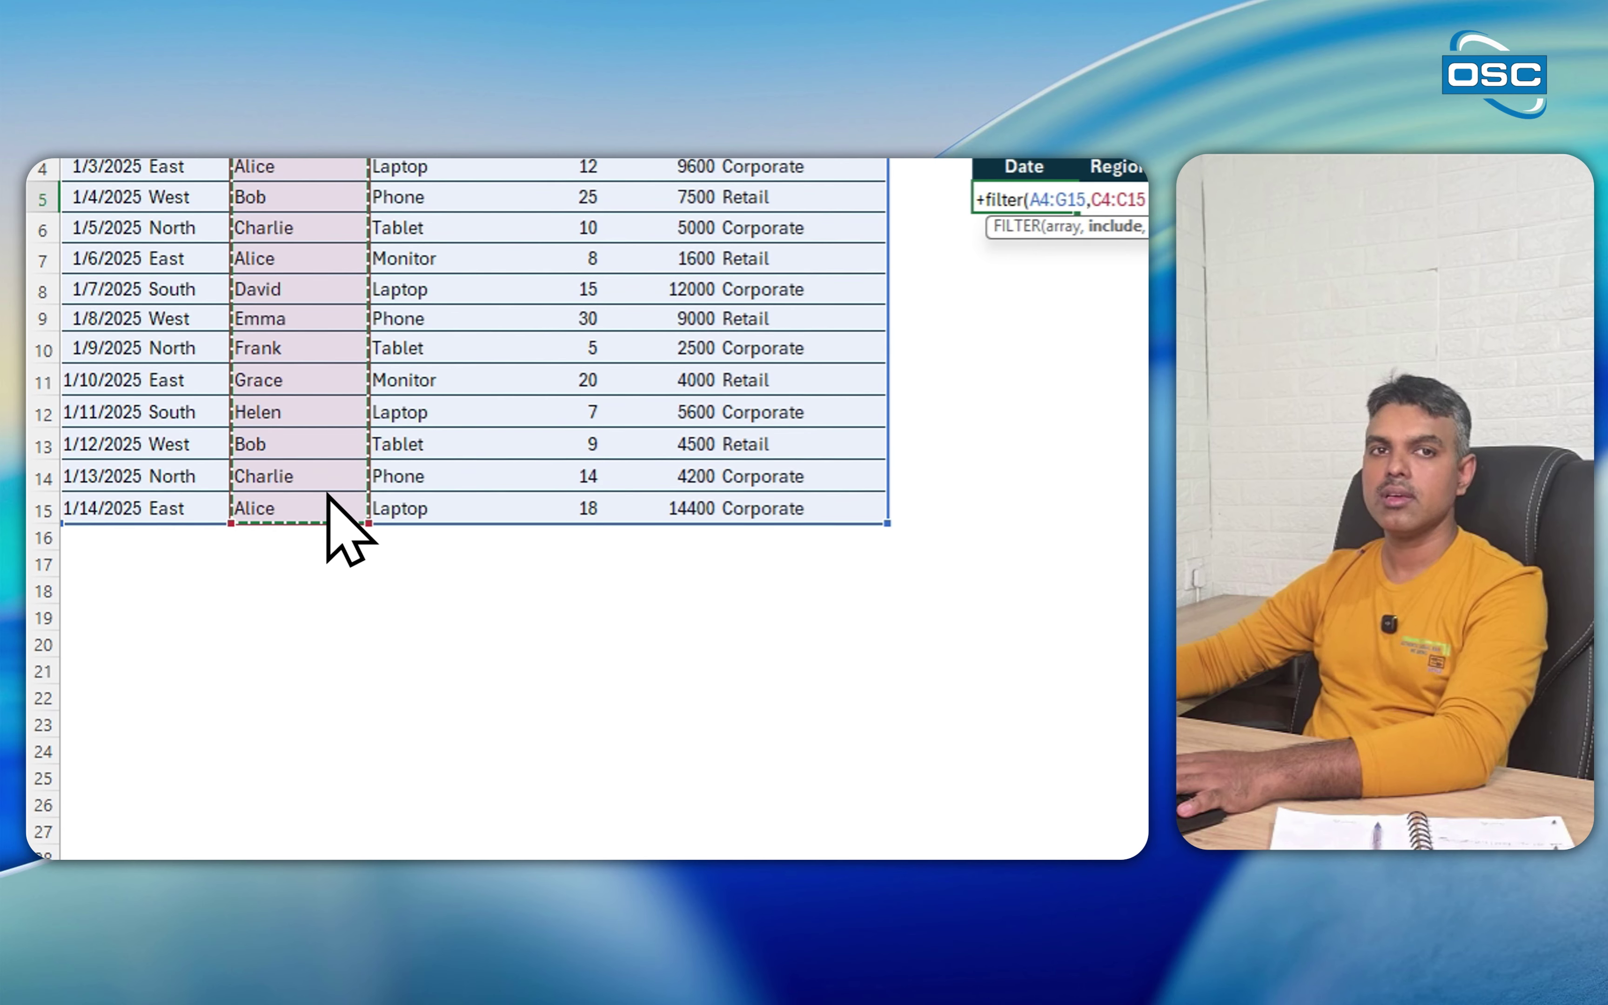
text(="A)
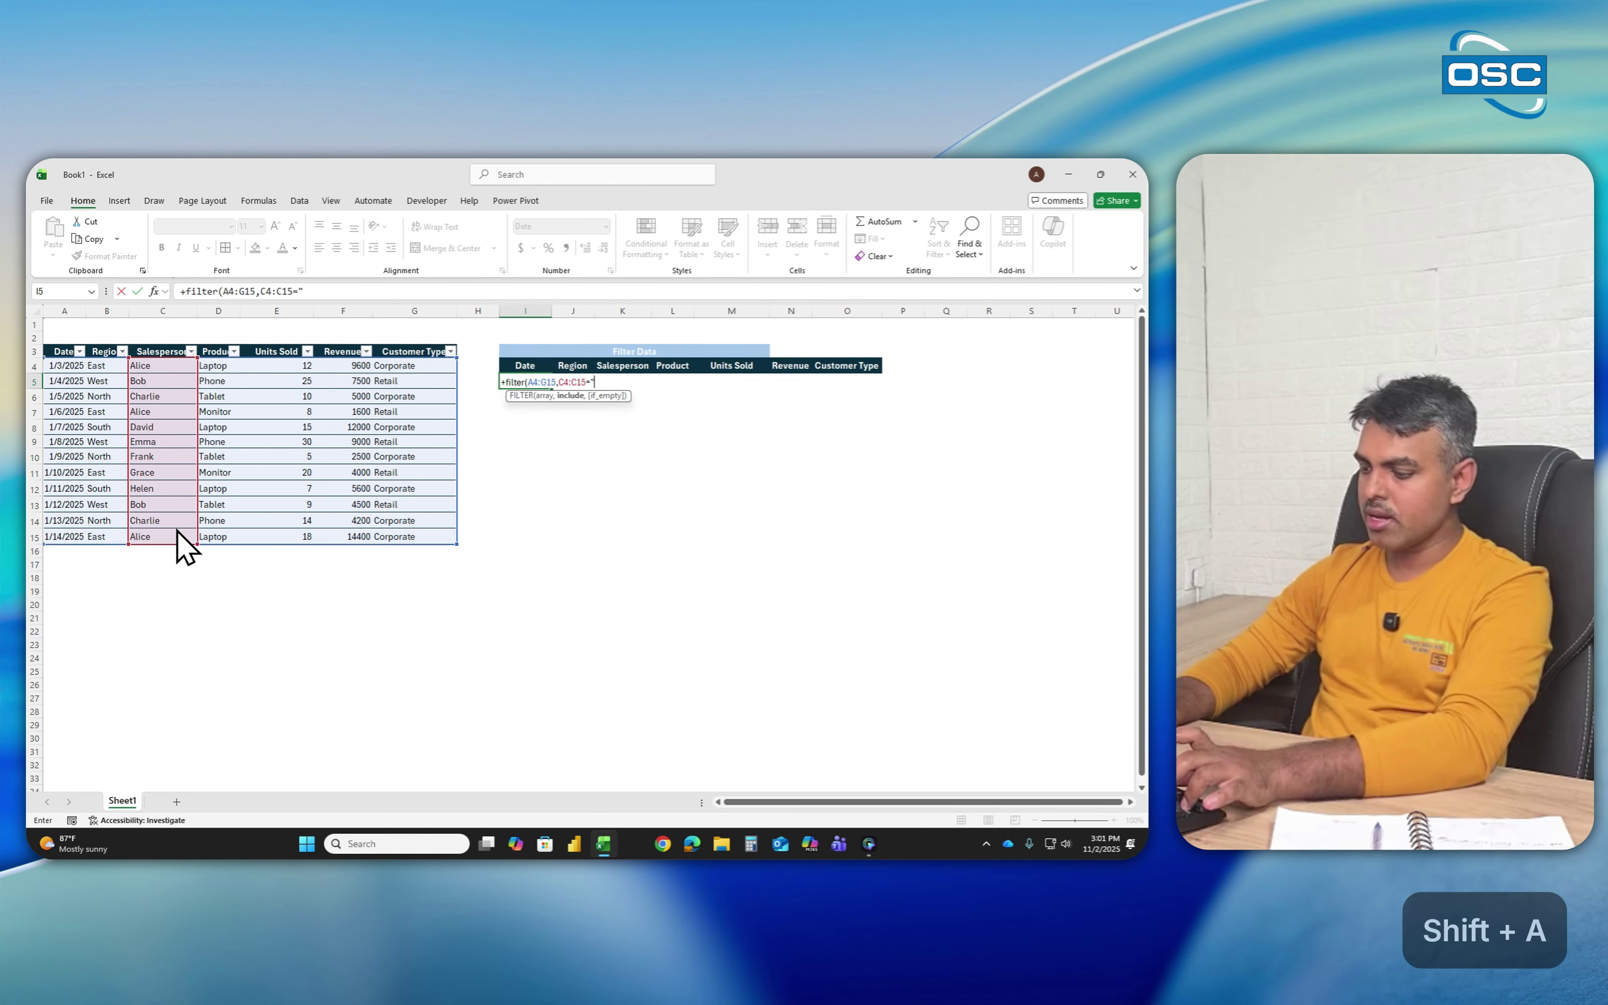
text(lice")
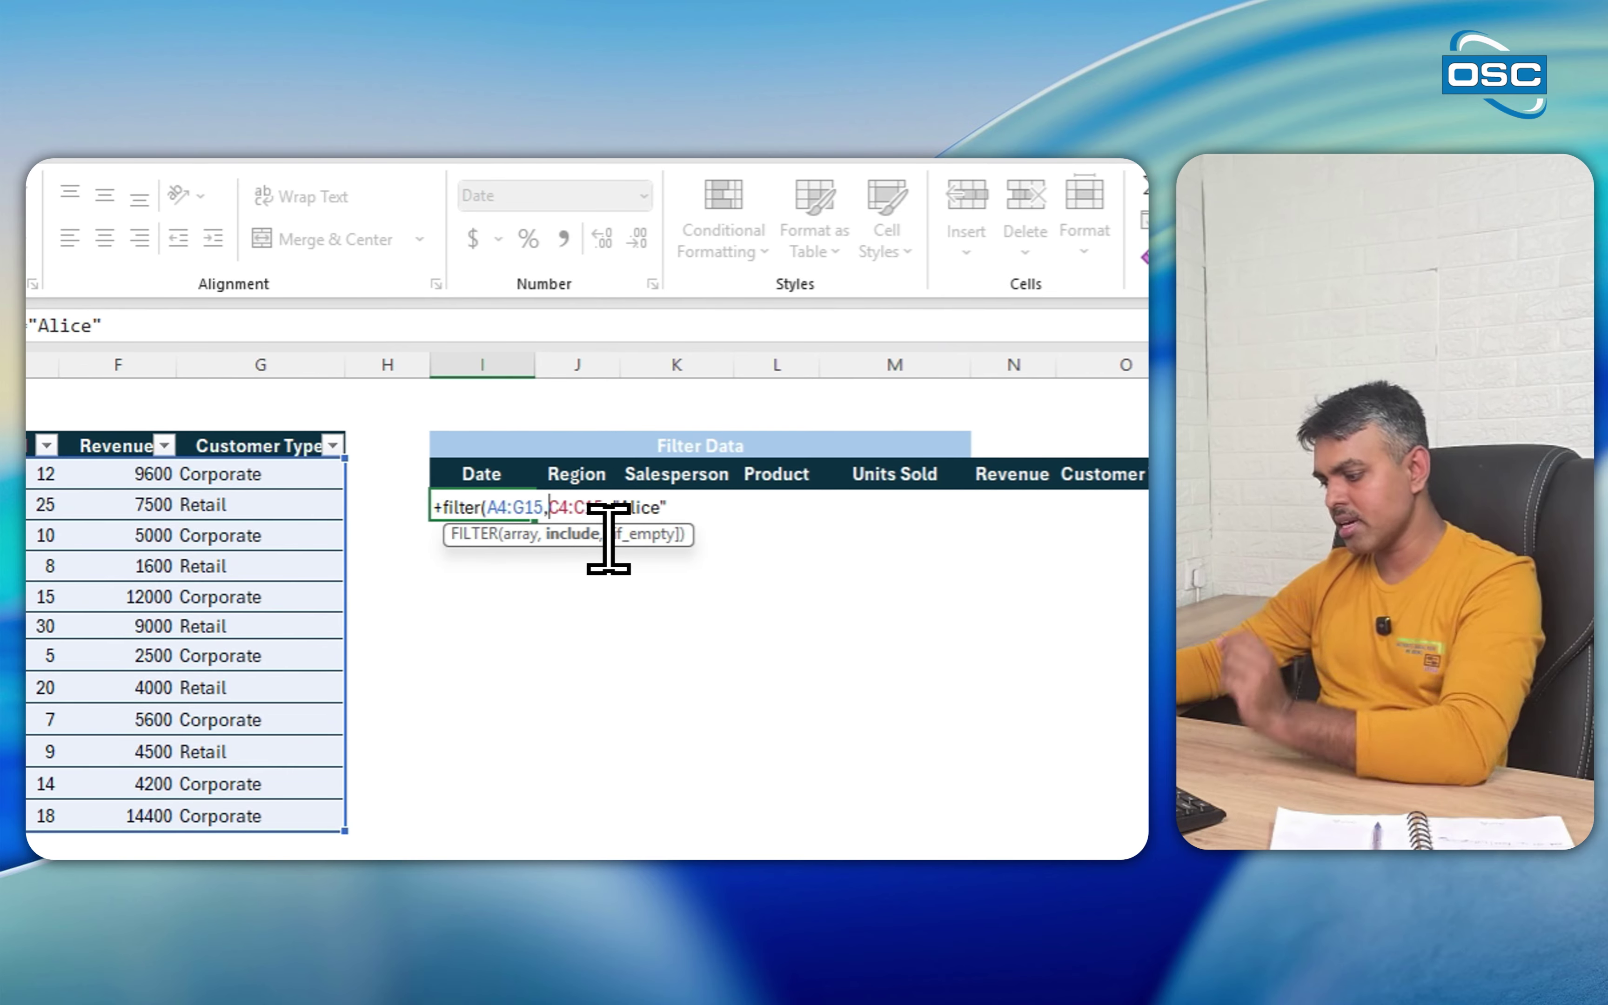
- Enclose the first condition in parentheses and add with + a second condition that C4:C15 equals the name of the salesperson in C6
text(()
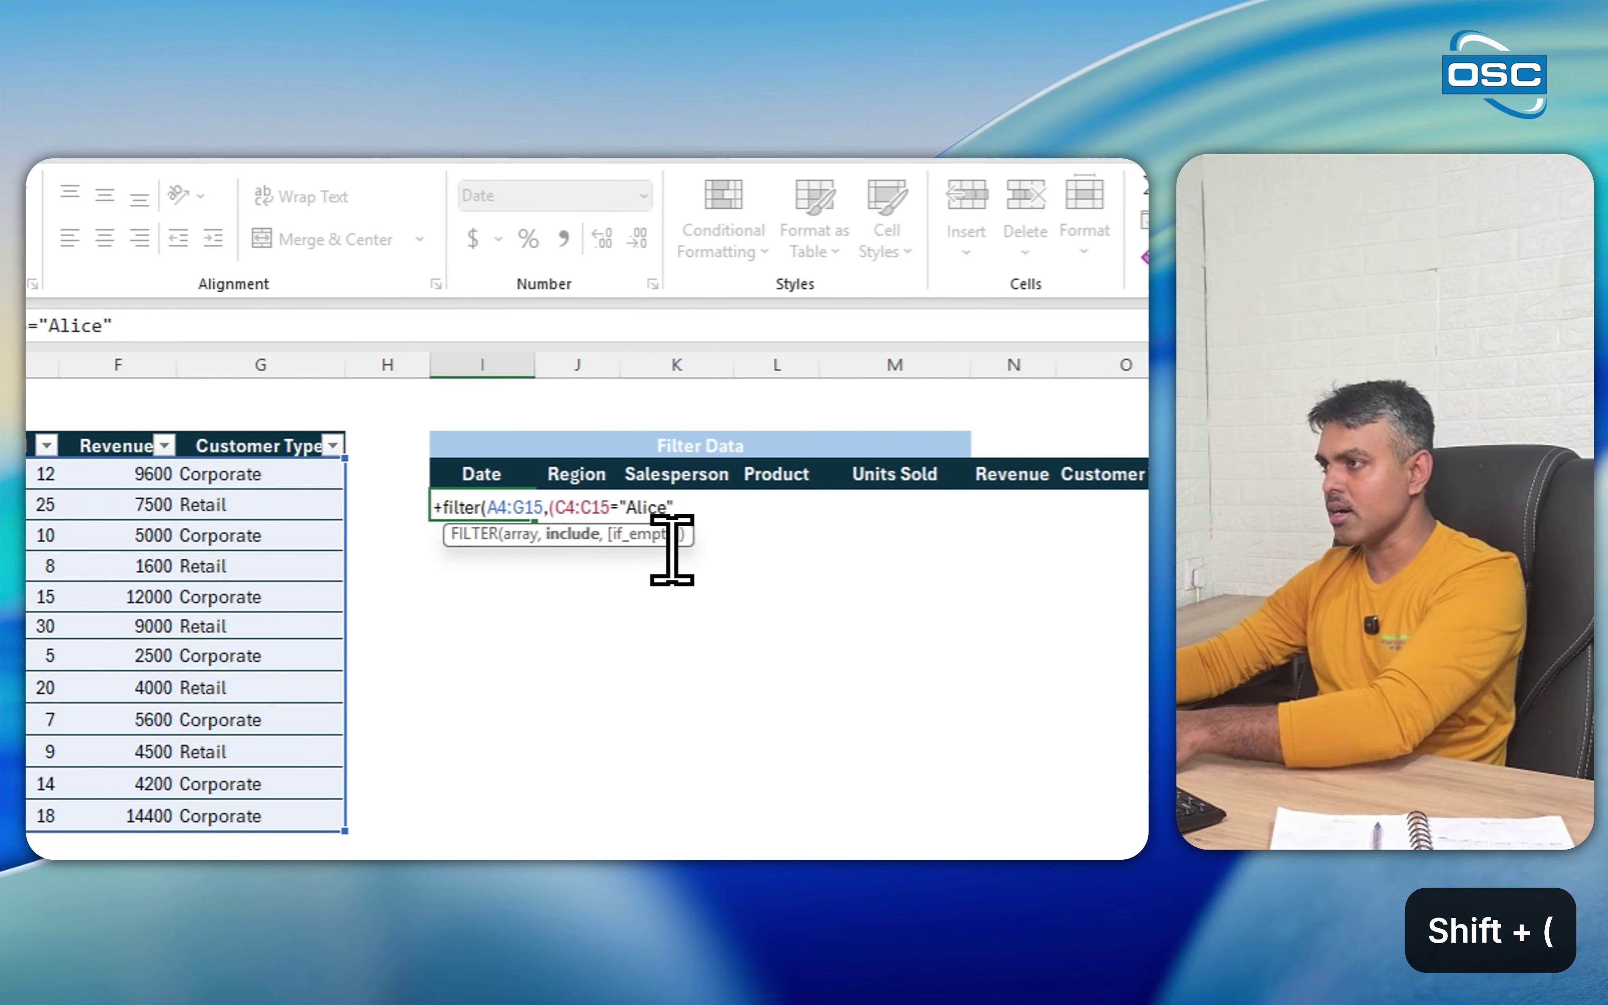
text()+)
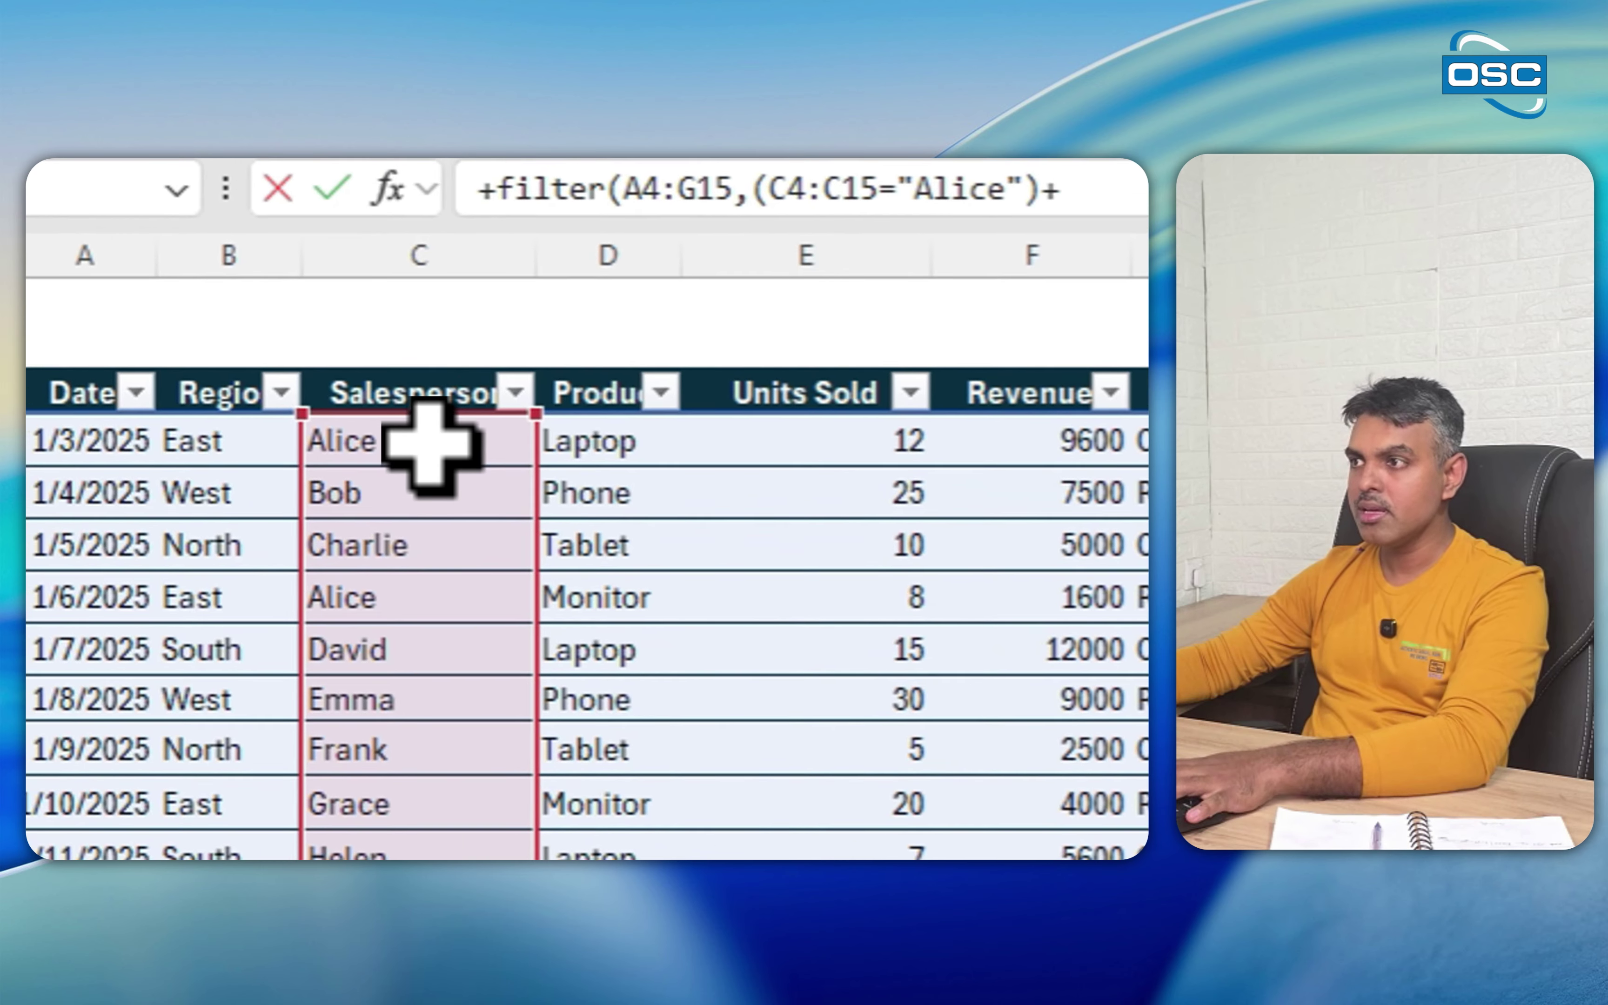
click(326, 339)
drag(326, 339, 323, 717)
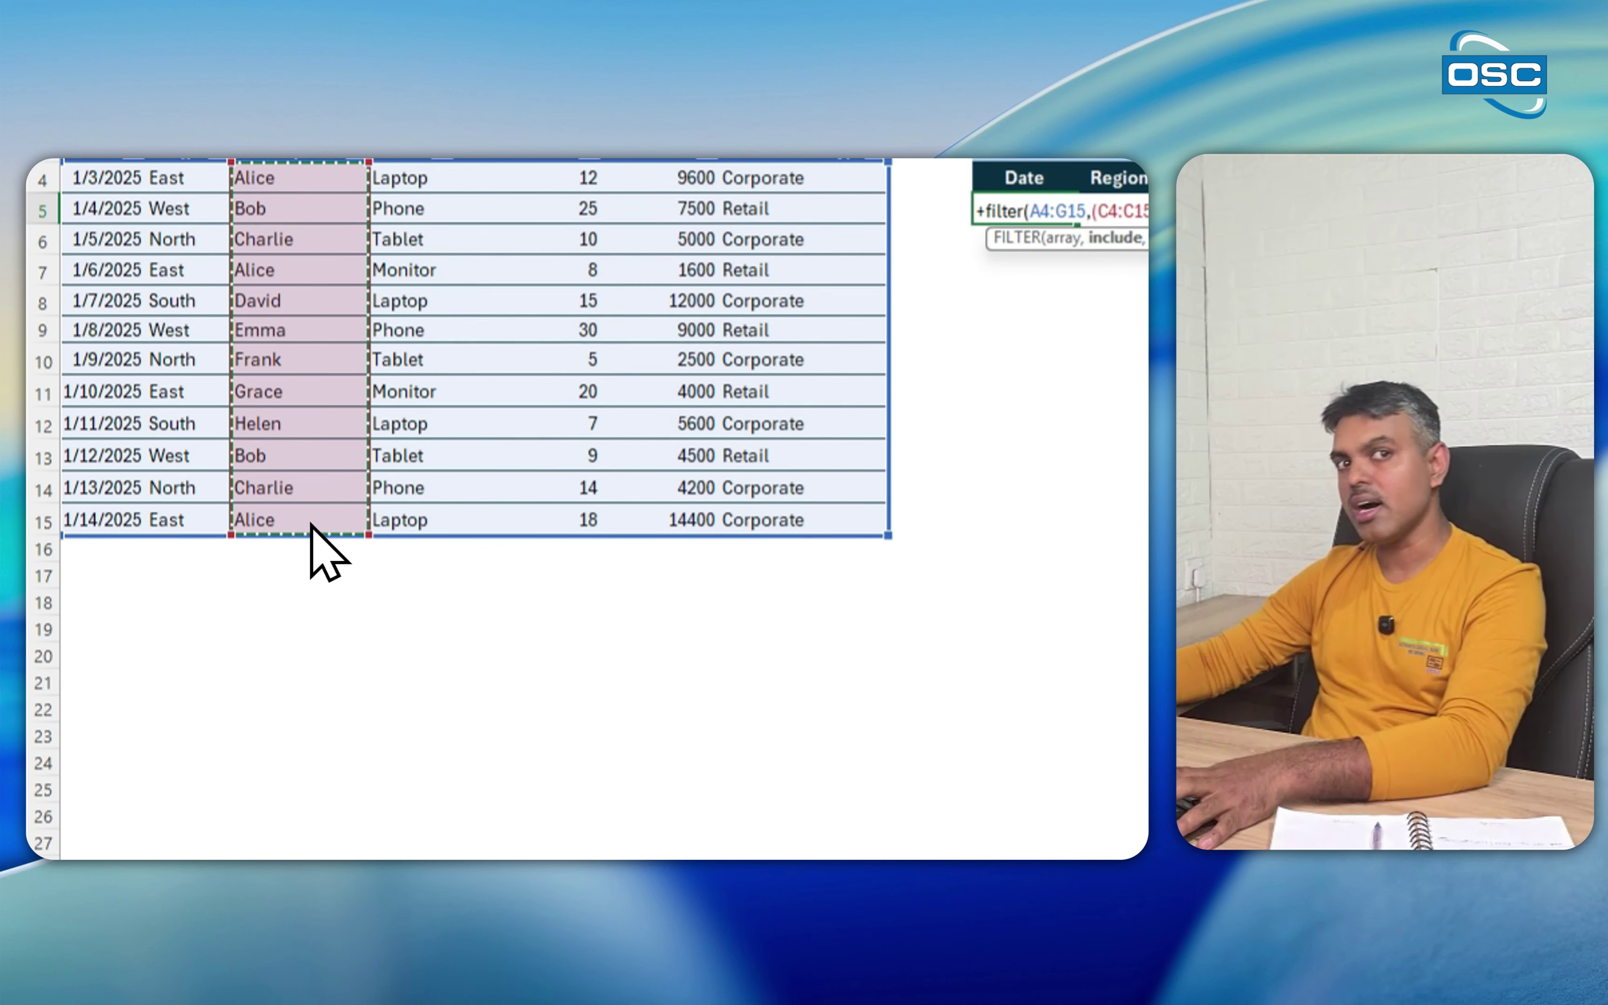
text(="Alice")+C4:C15=)
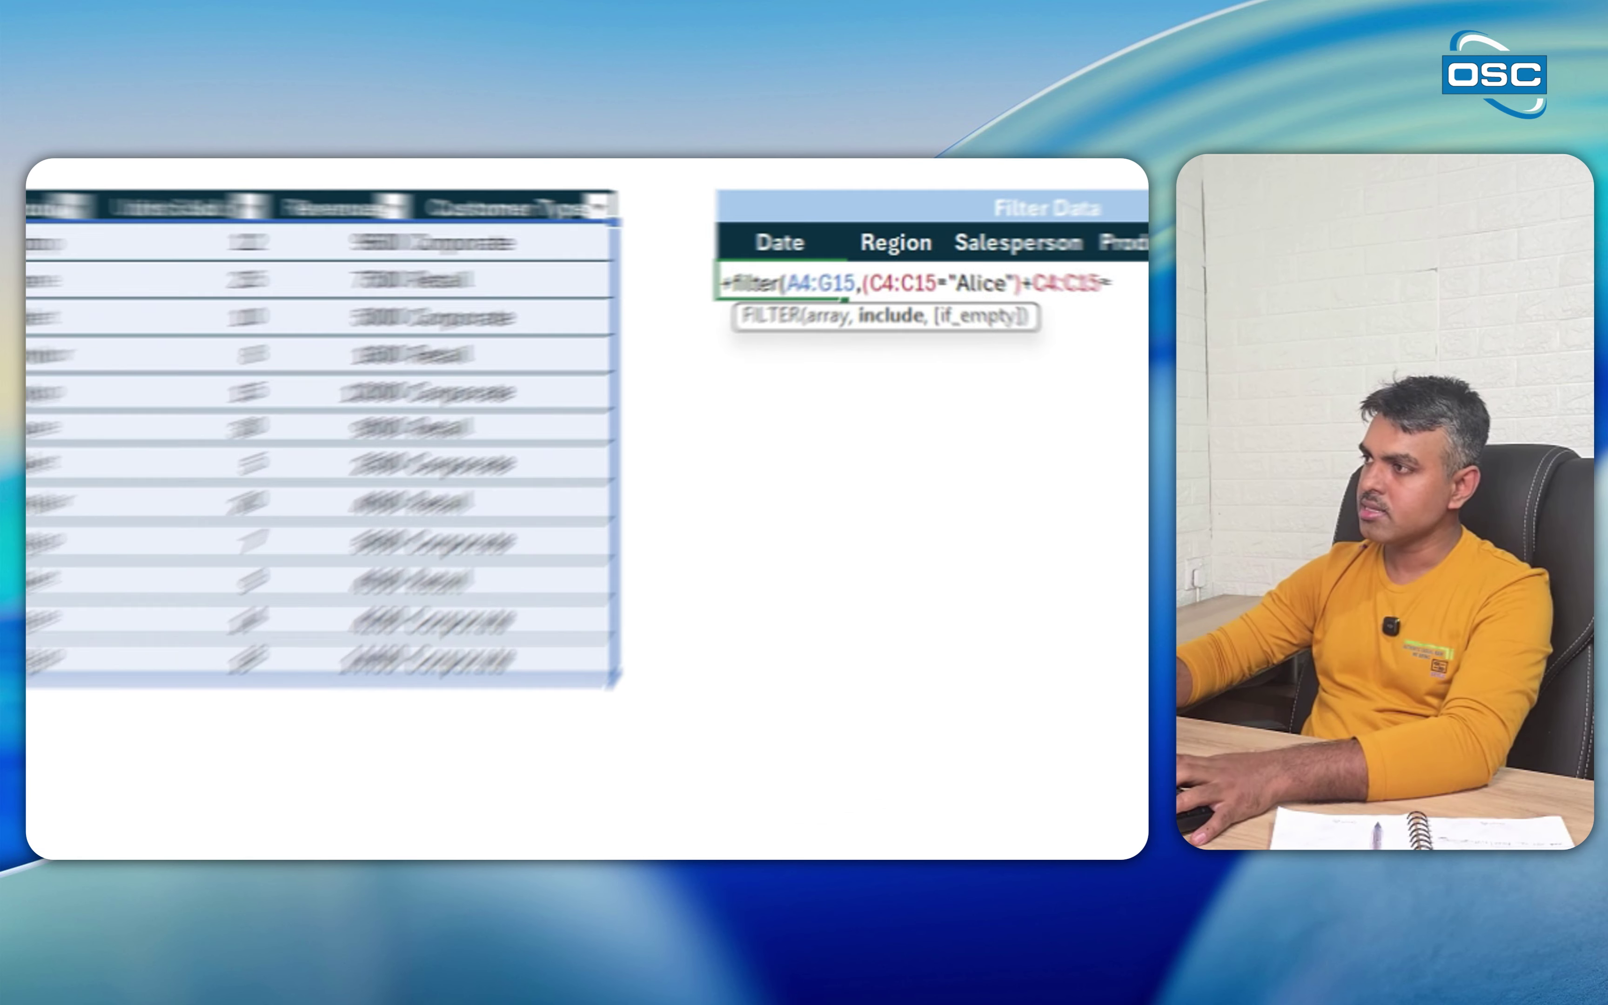
text("Cha)
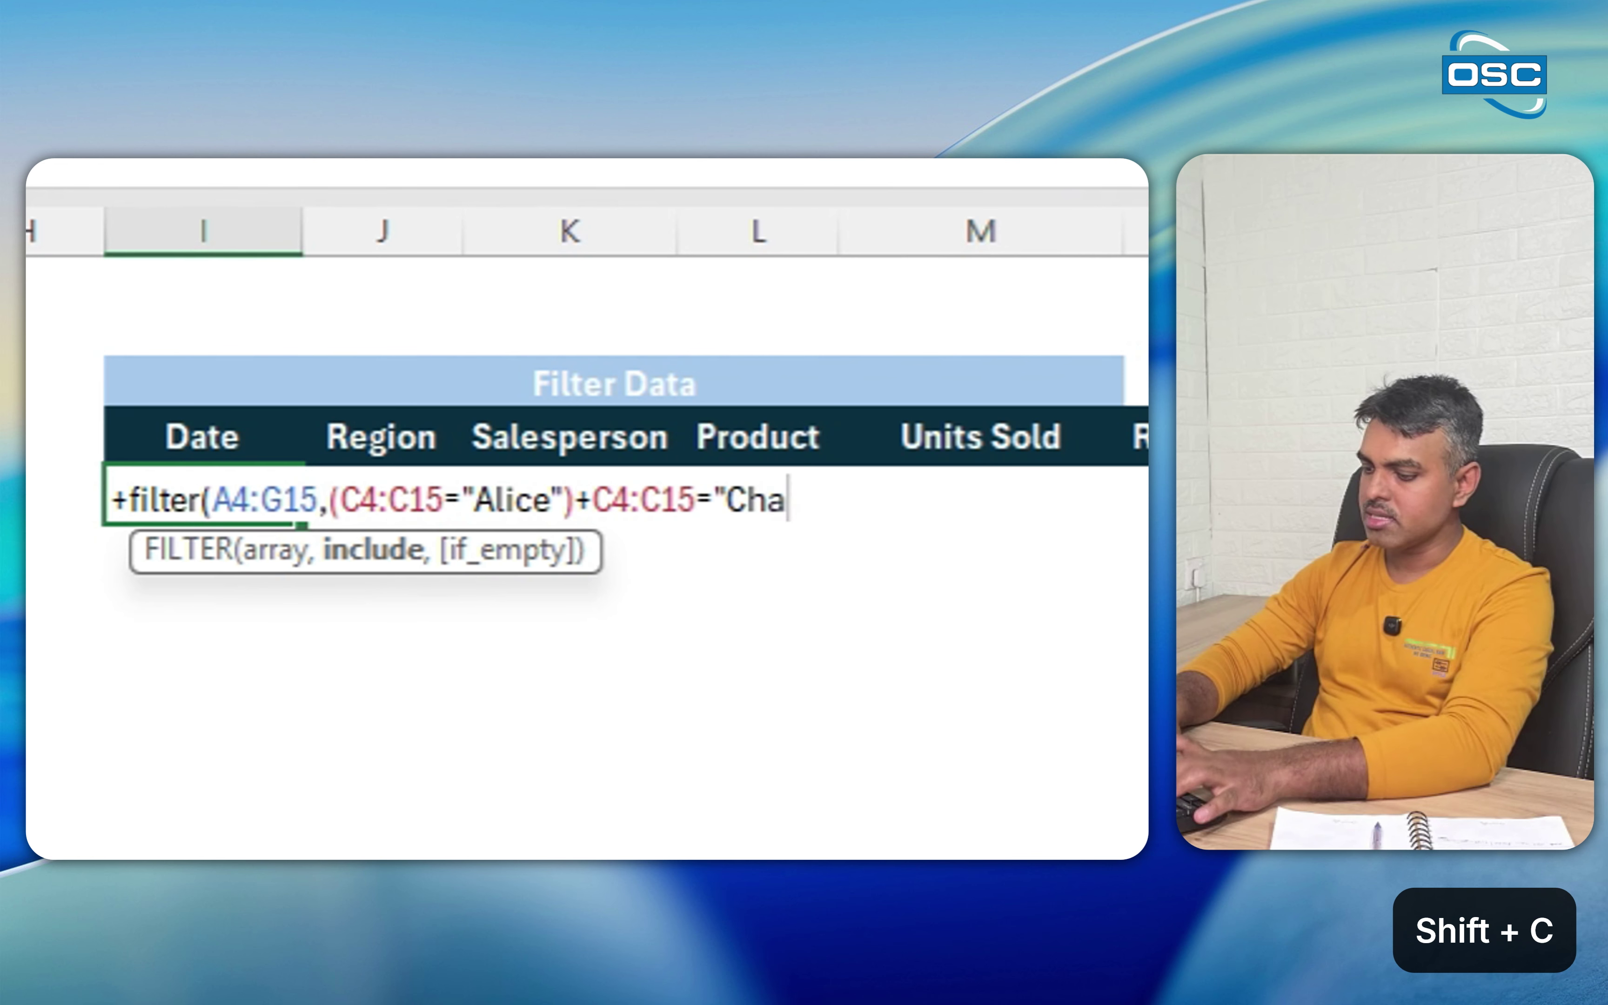
text(rlie)
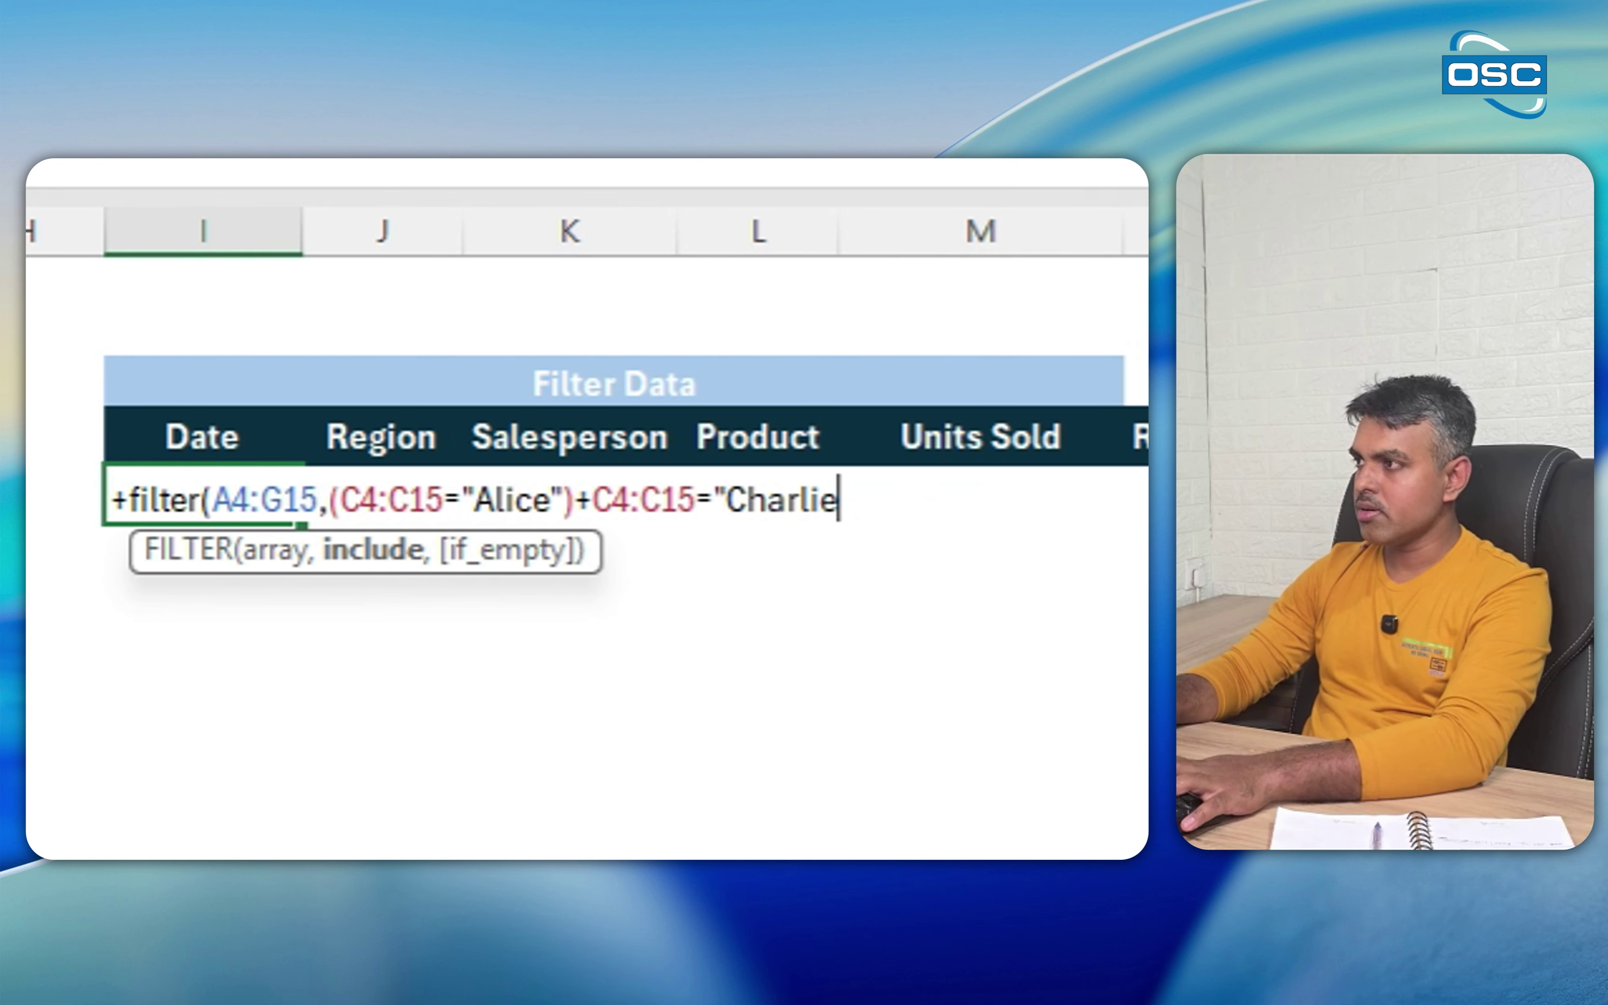
text(")
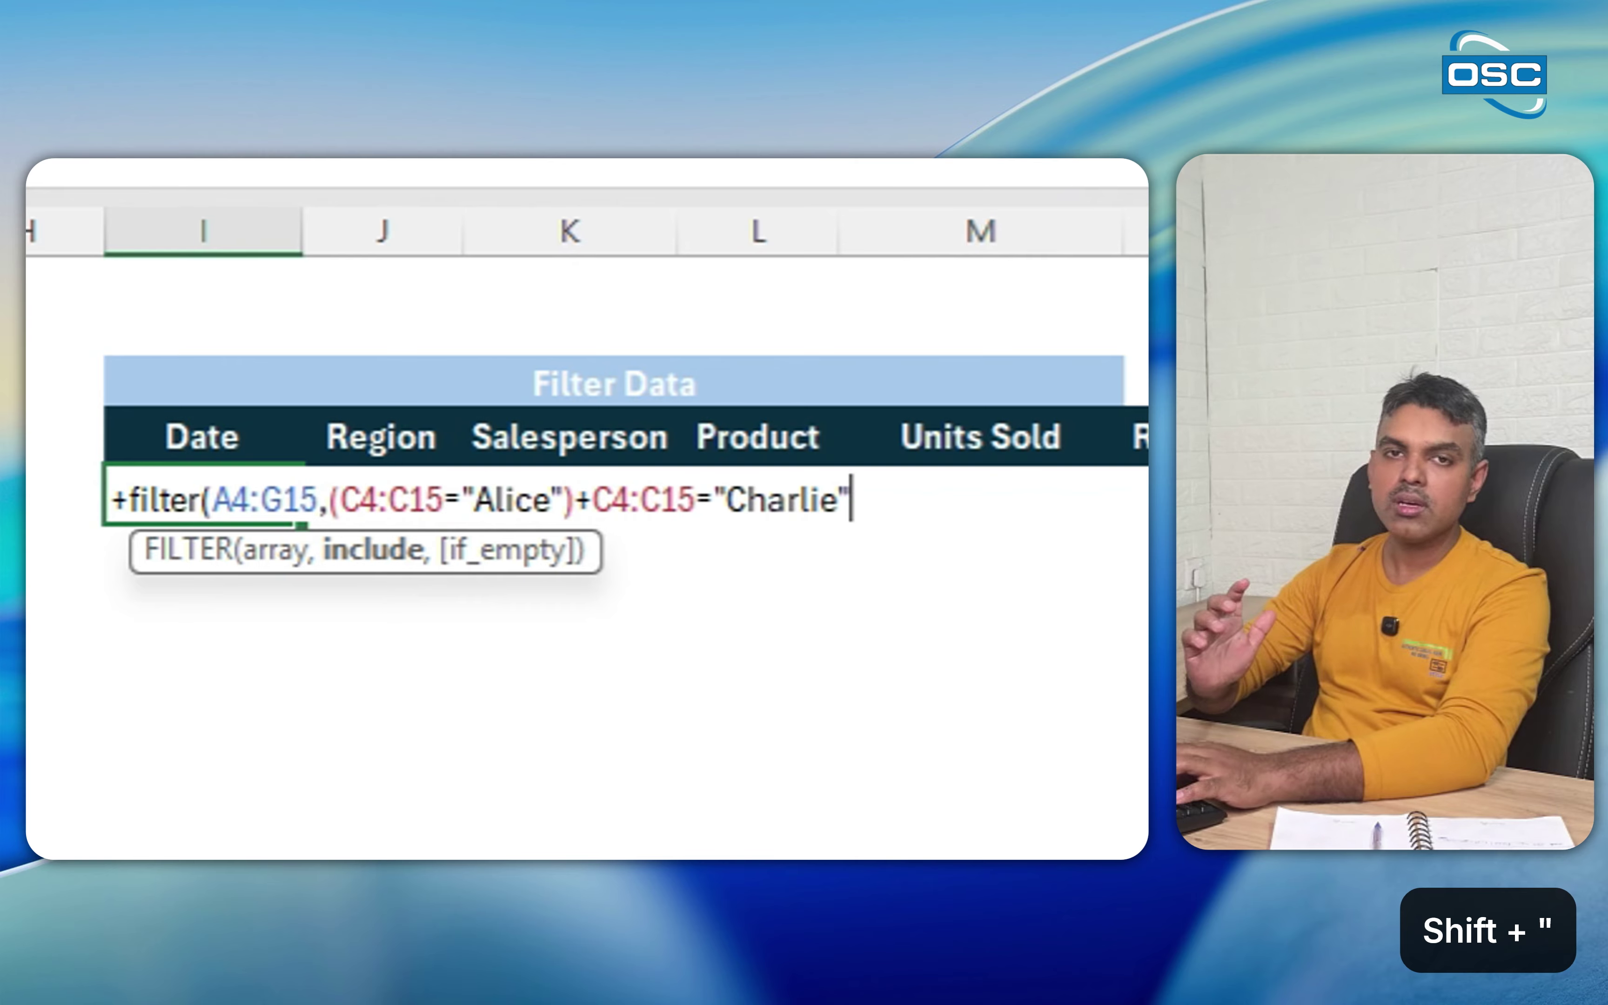
text())
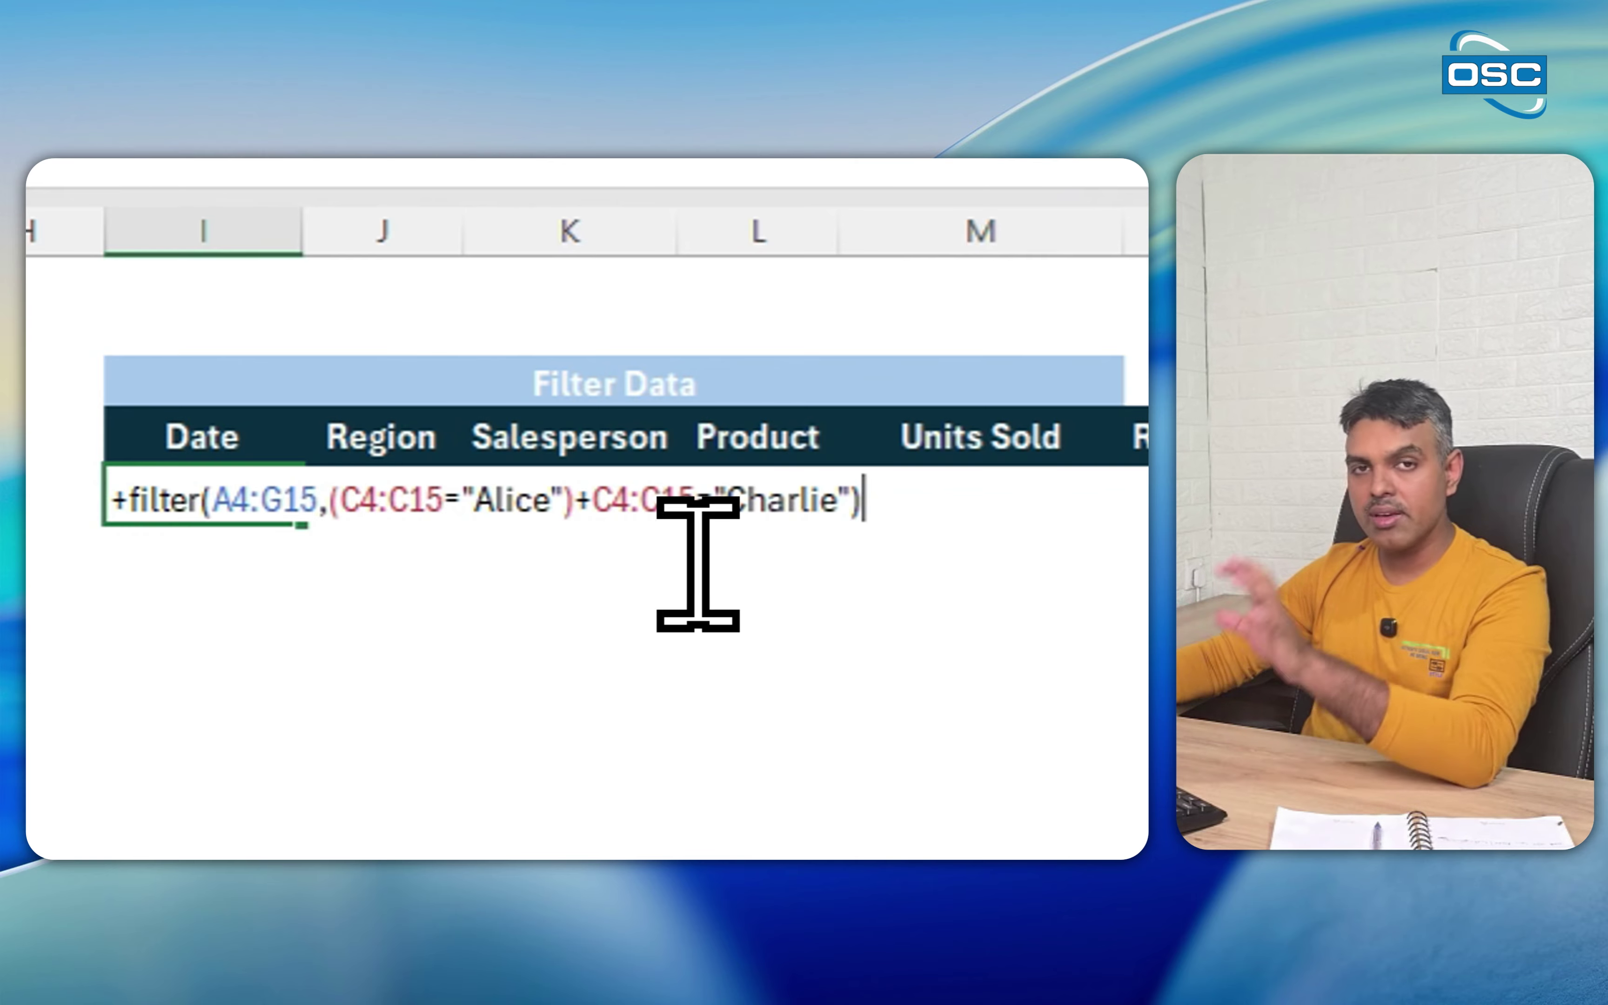
- Add the missing opening parenthesis before the second condition, close the FILTER function and enter the formula in I5
click(597, 501)
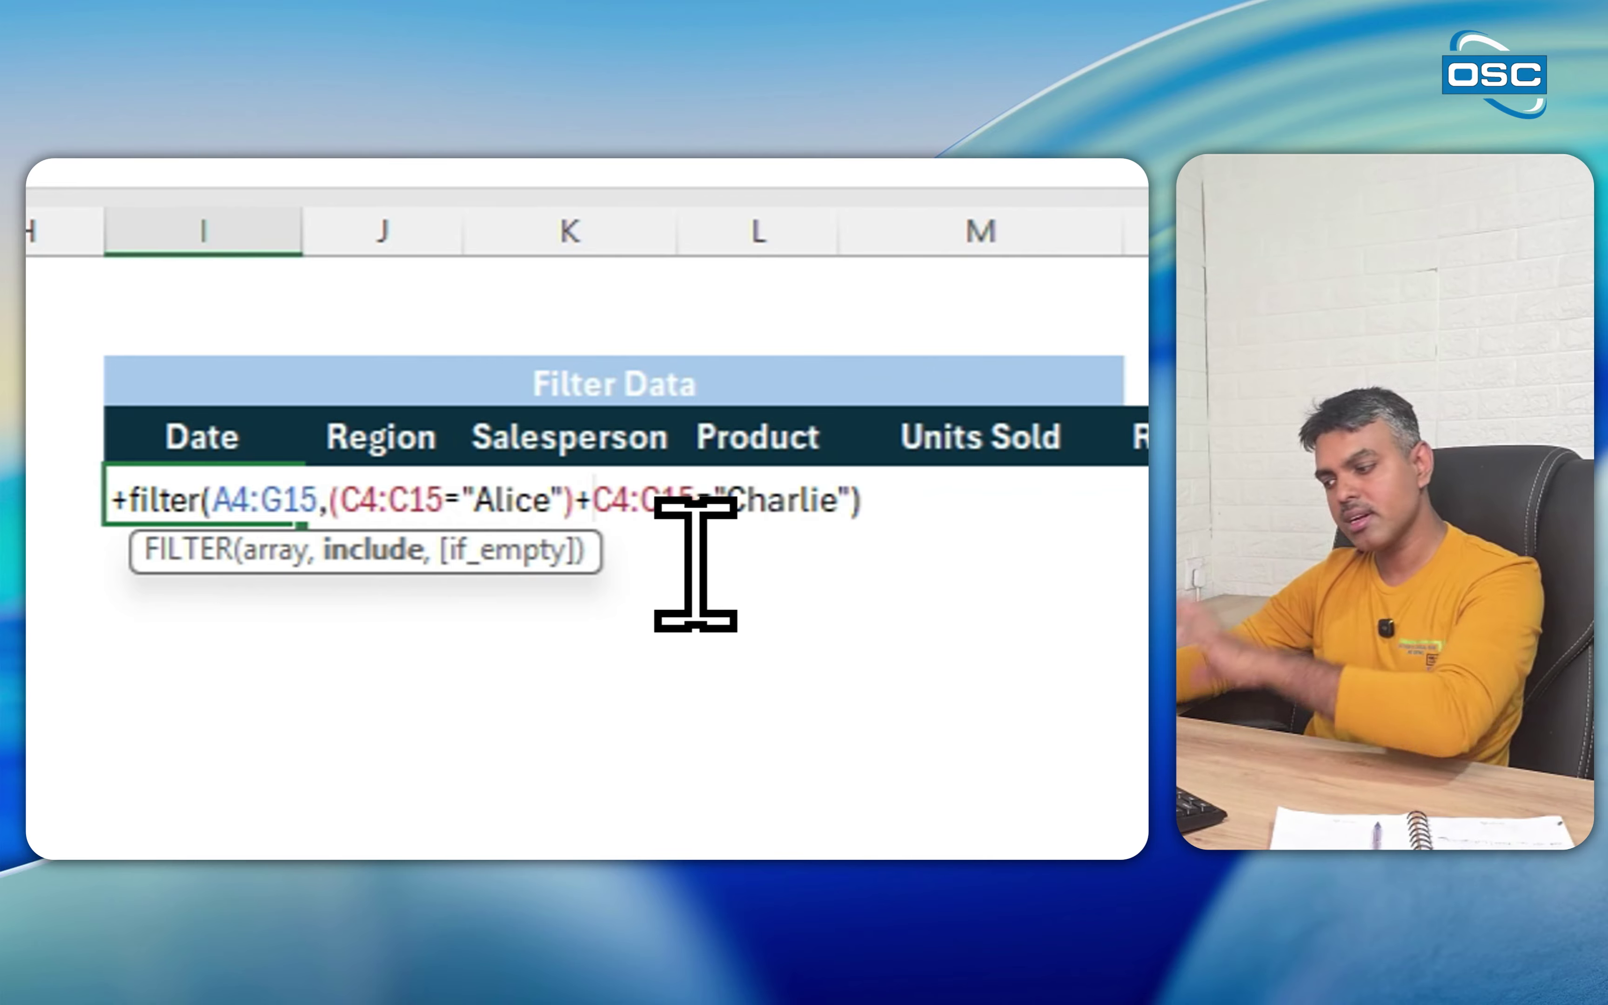
text(())
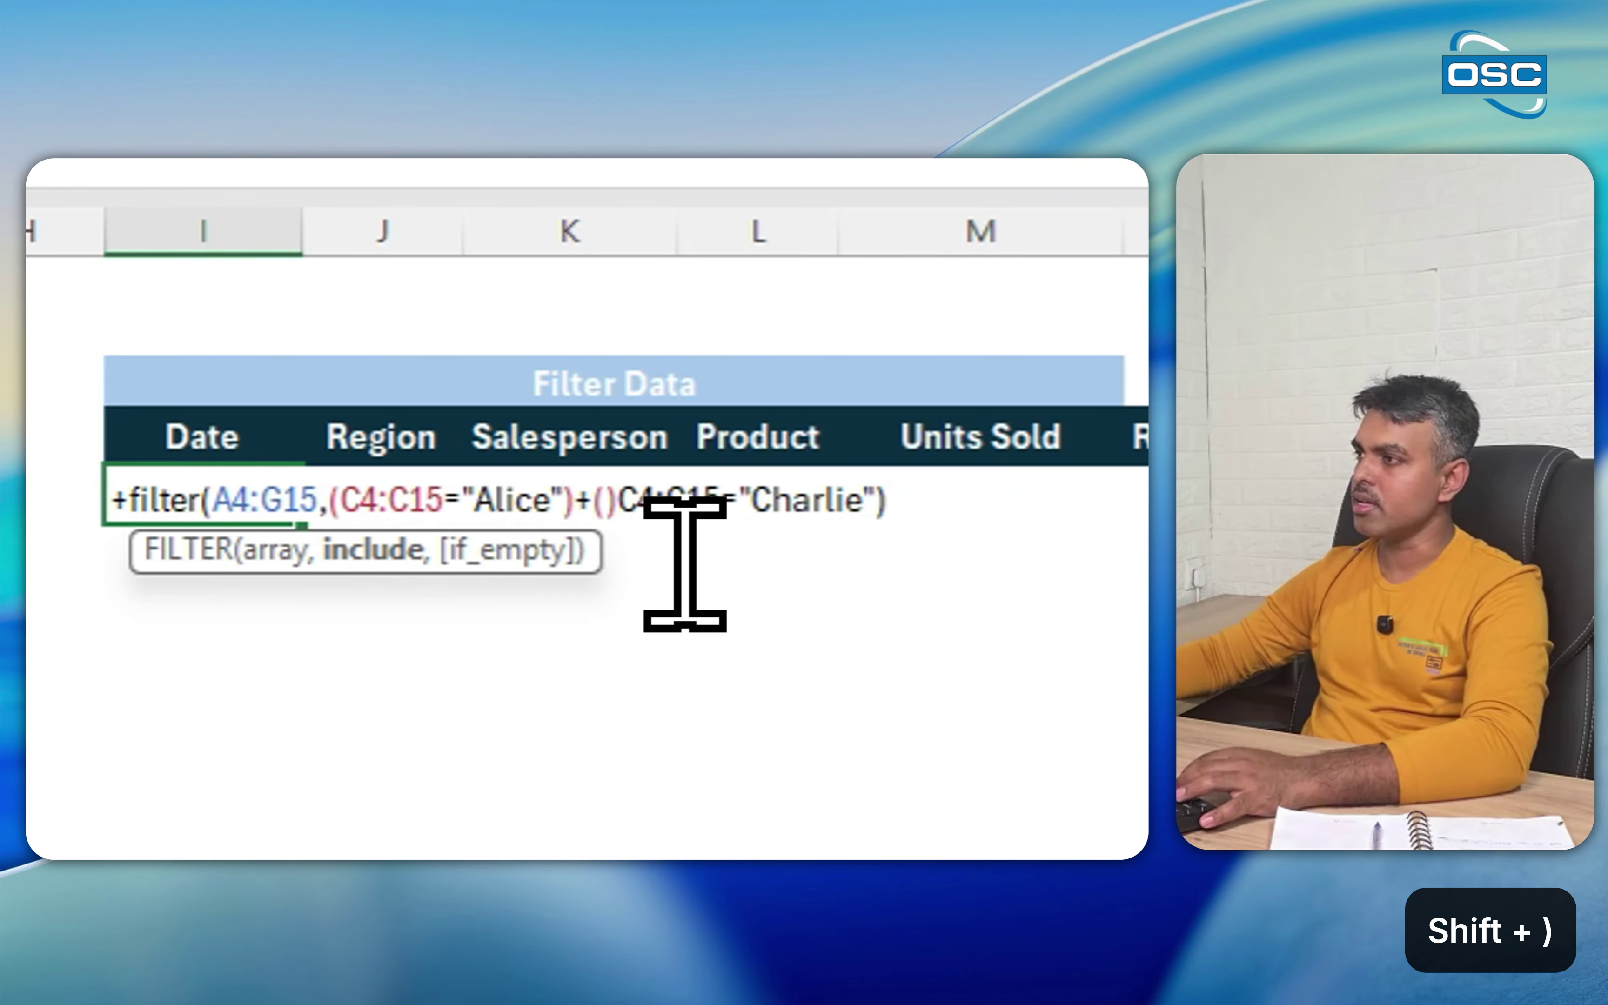
key(BackSpace)
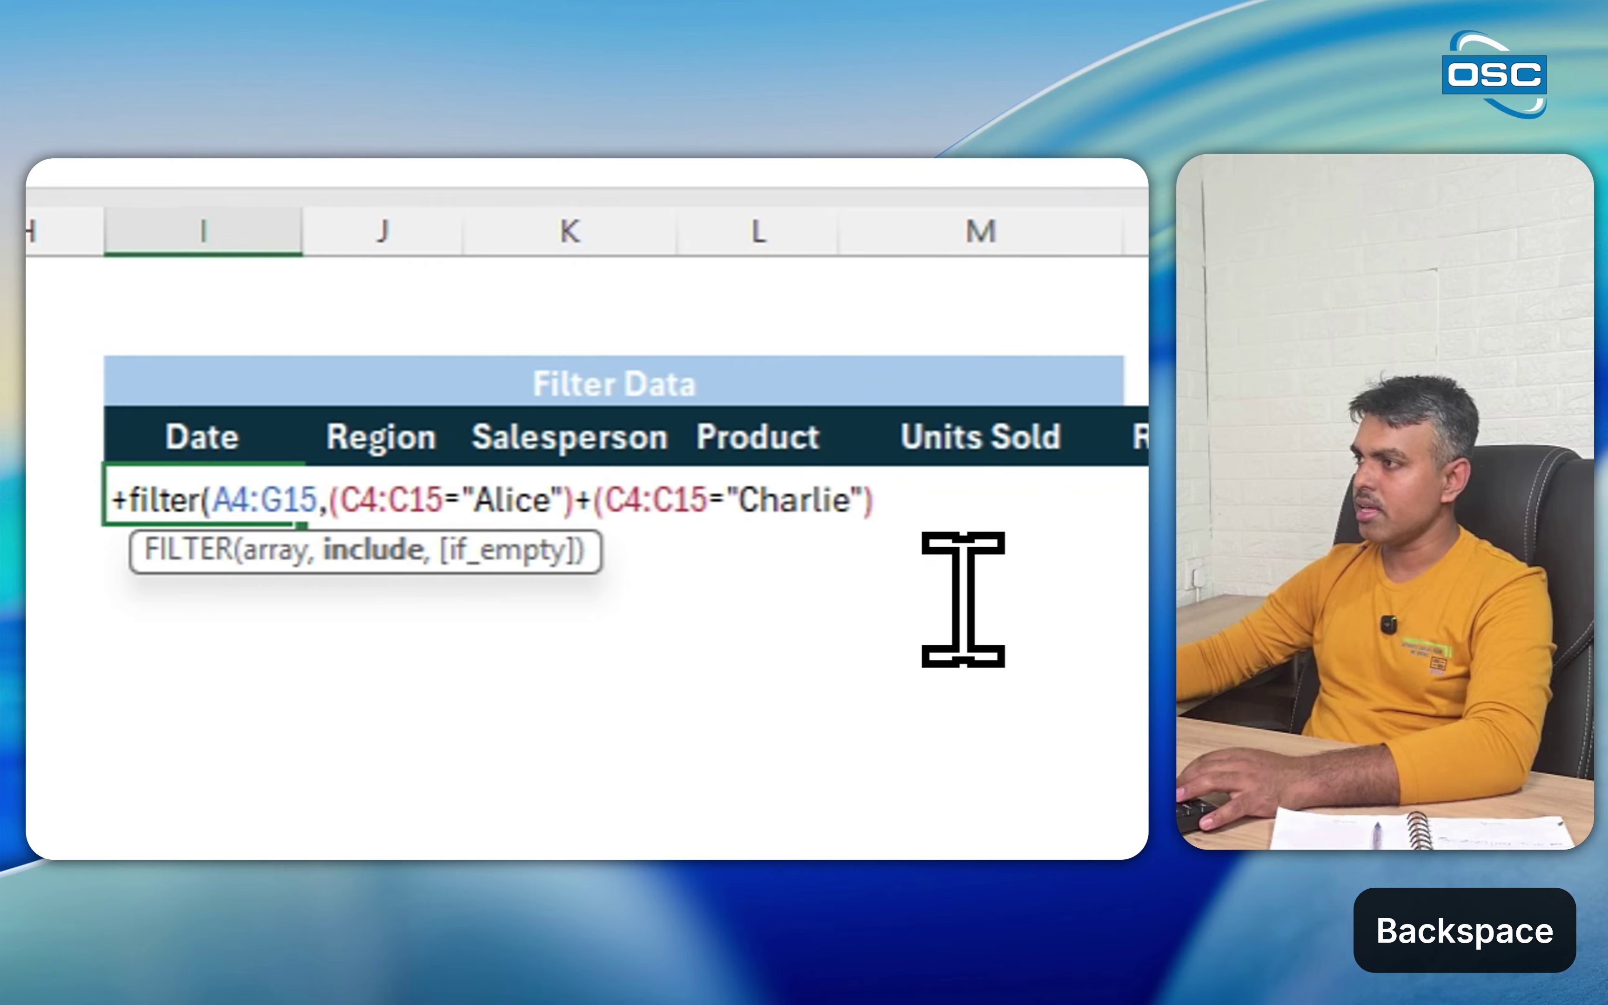
click(922, 510)
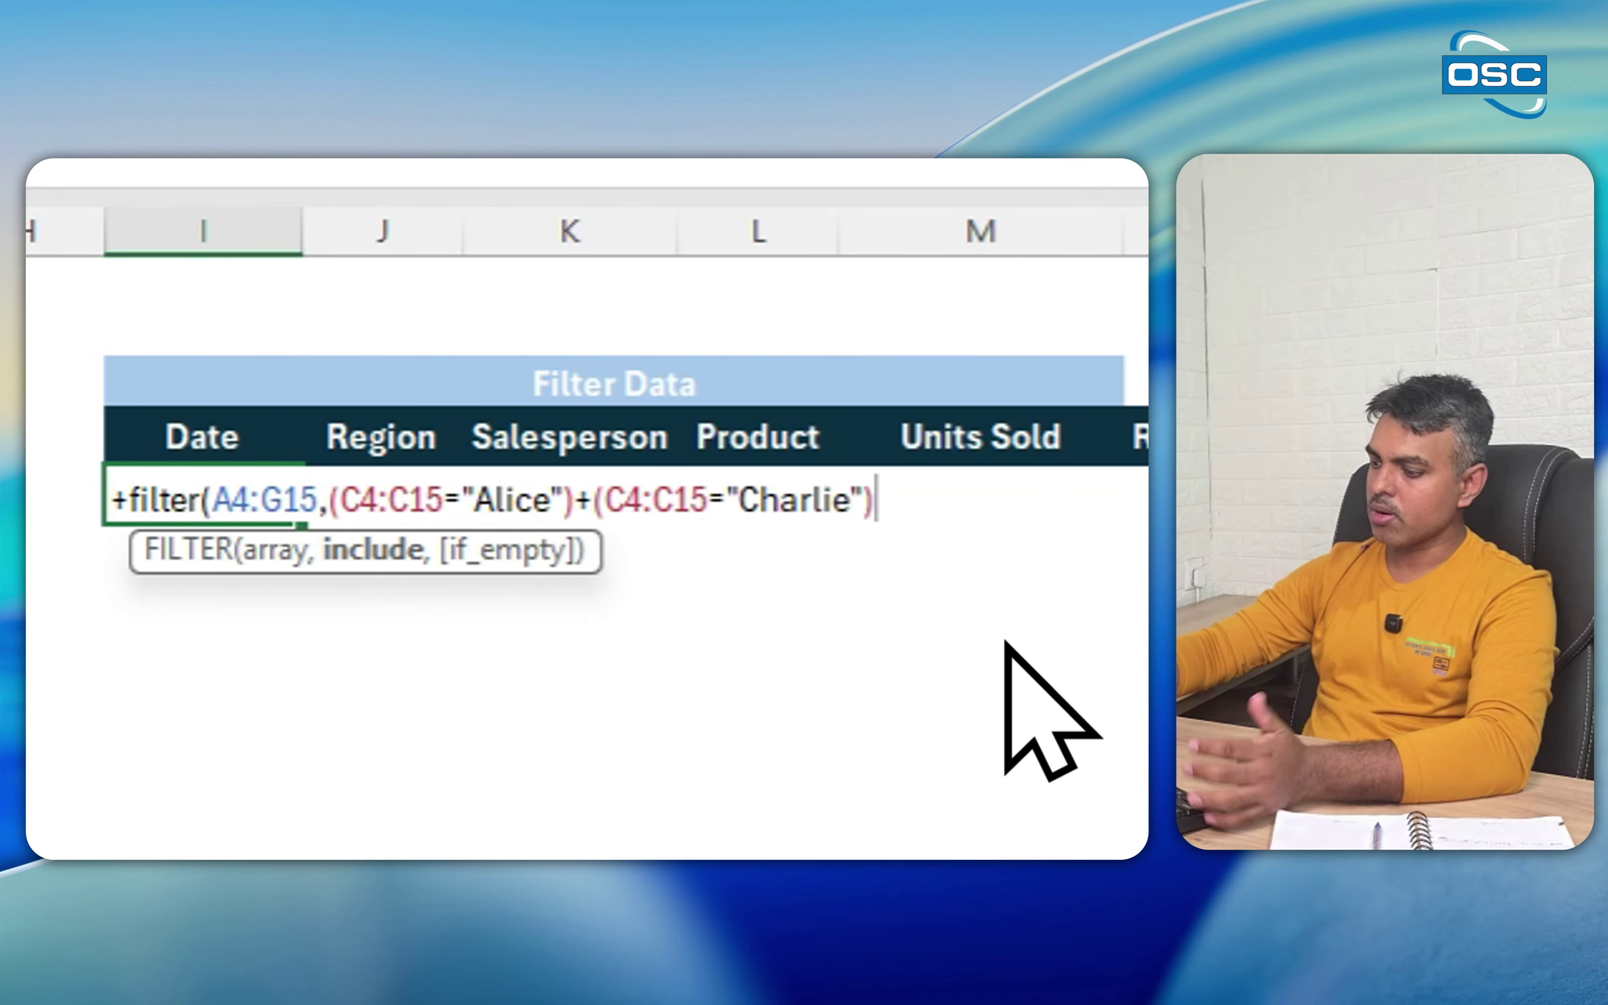
text())
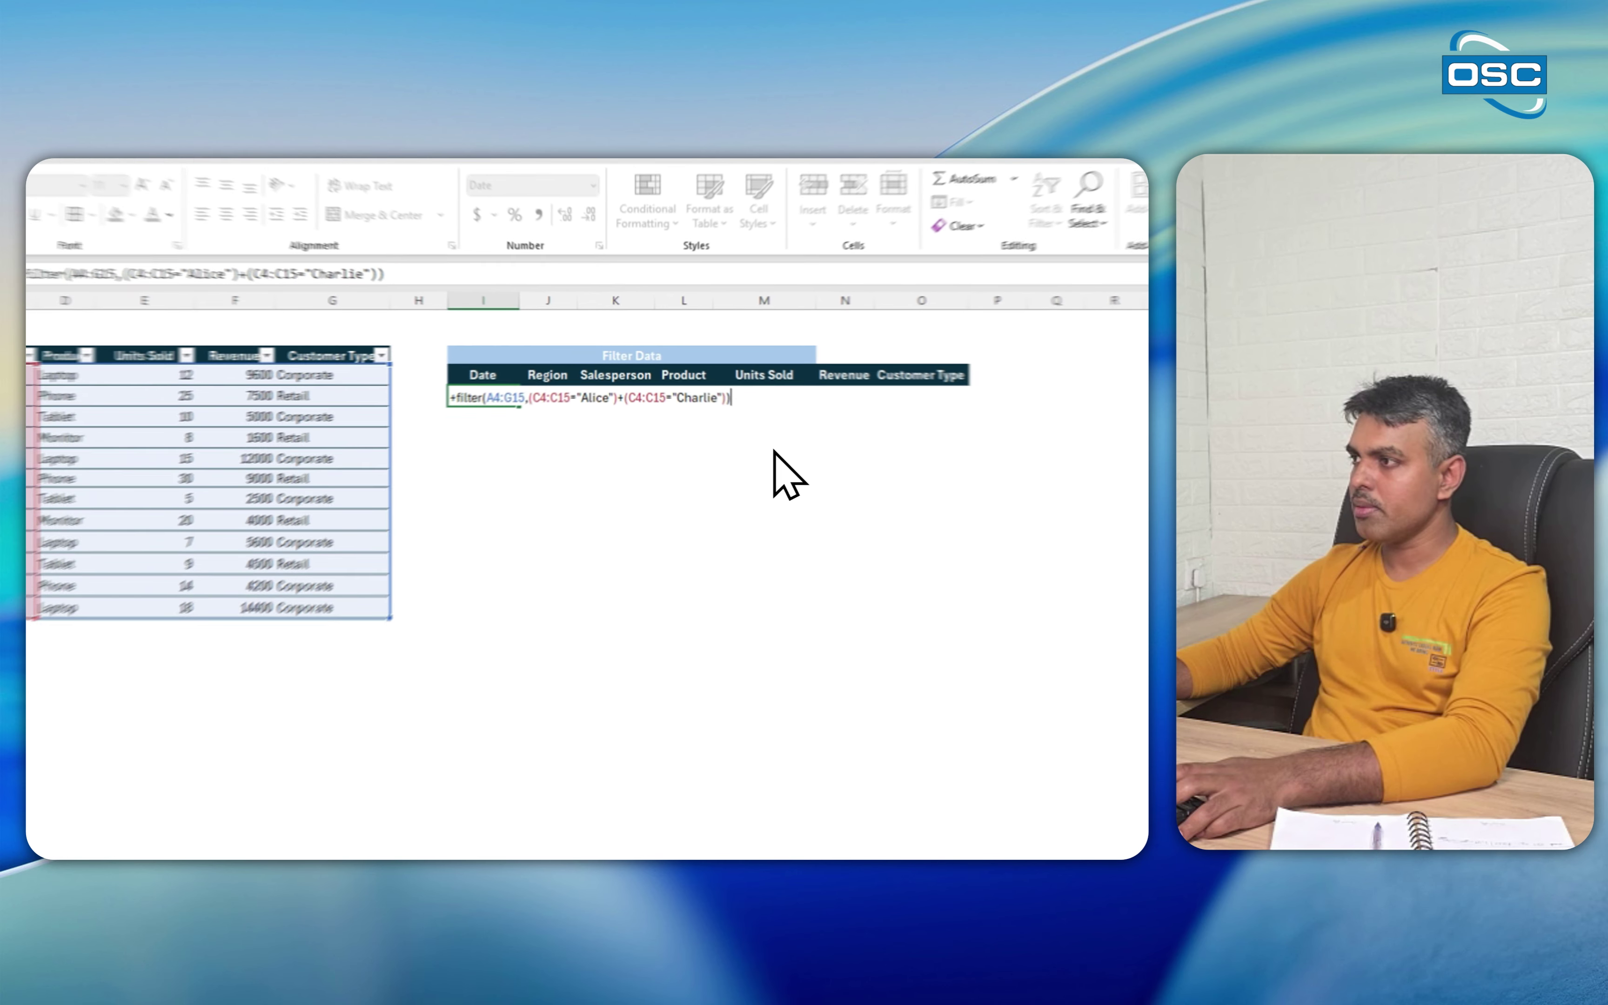
key(Return)
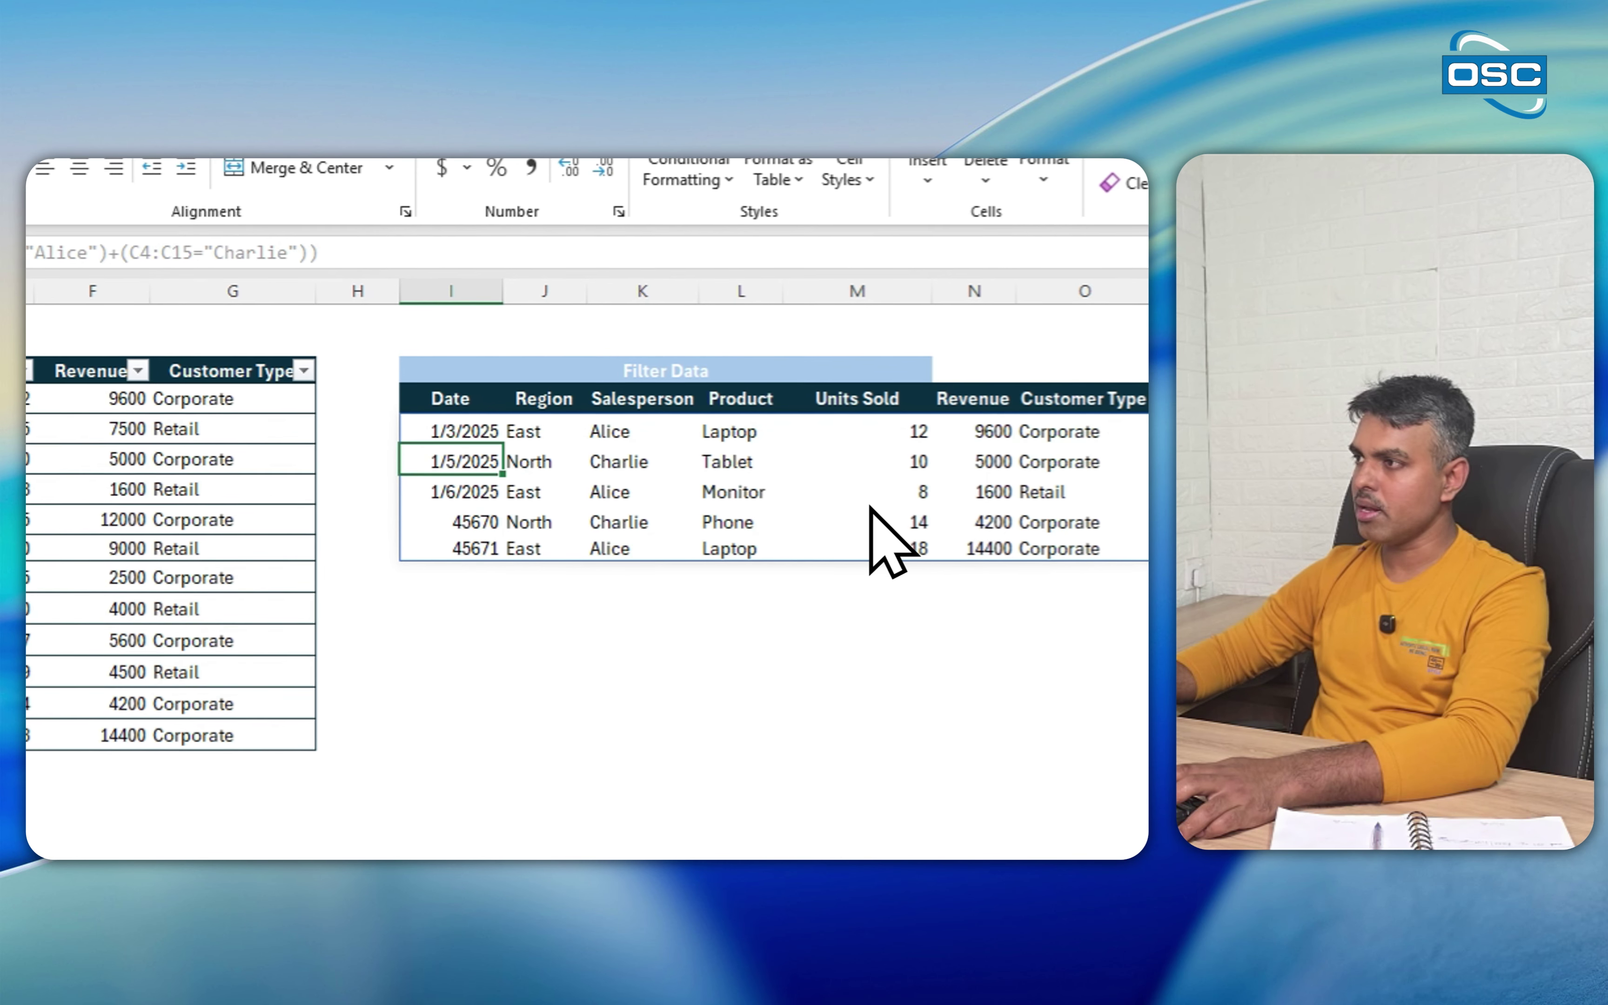
- Examine the salespeople in the filtered records and compare them with the Salesperson column of the source table
key(Up)
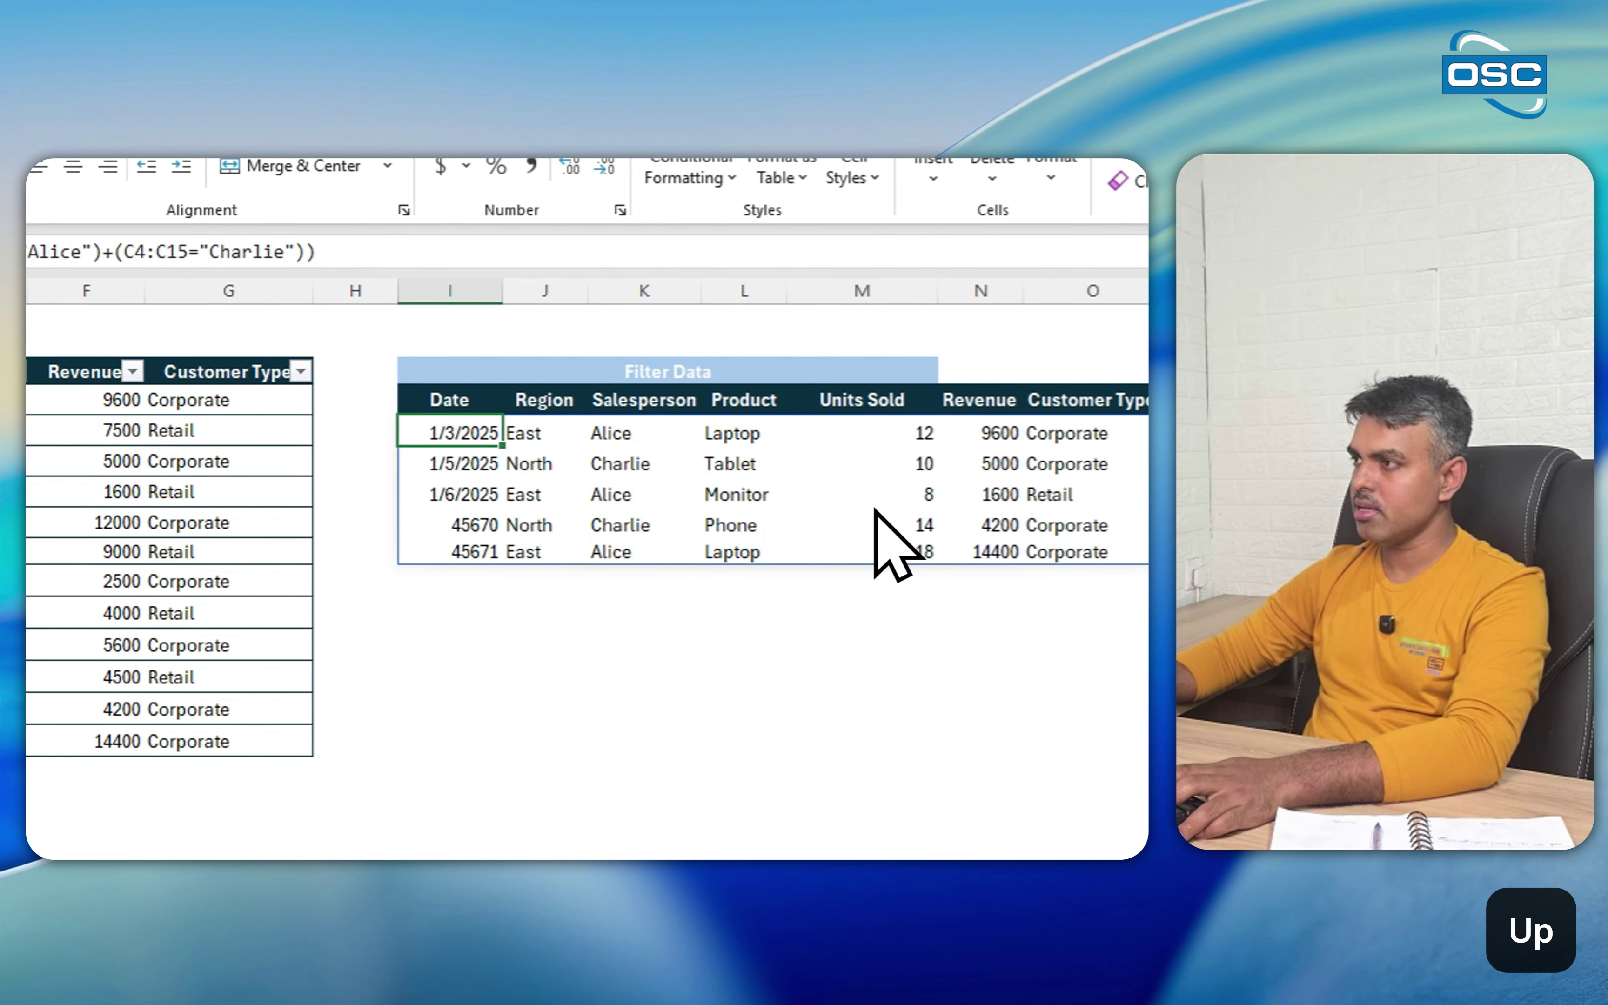
key(Right)
key(Right)
key(Down)
key(Down)
key(Down)
key(Down)
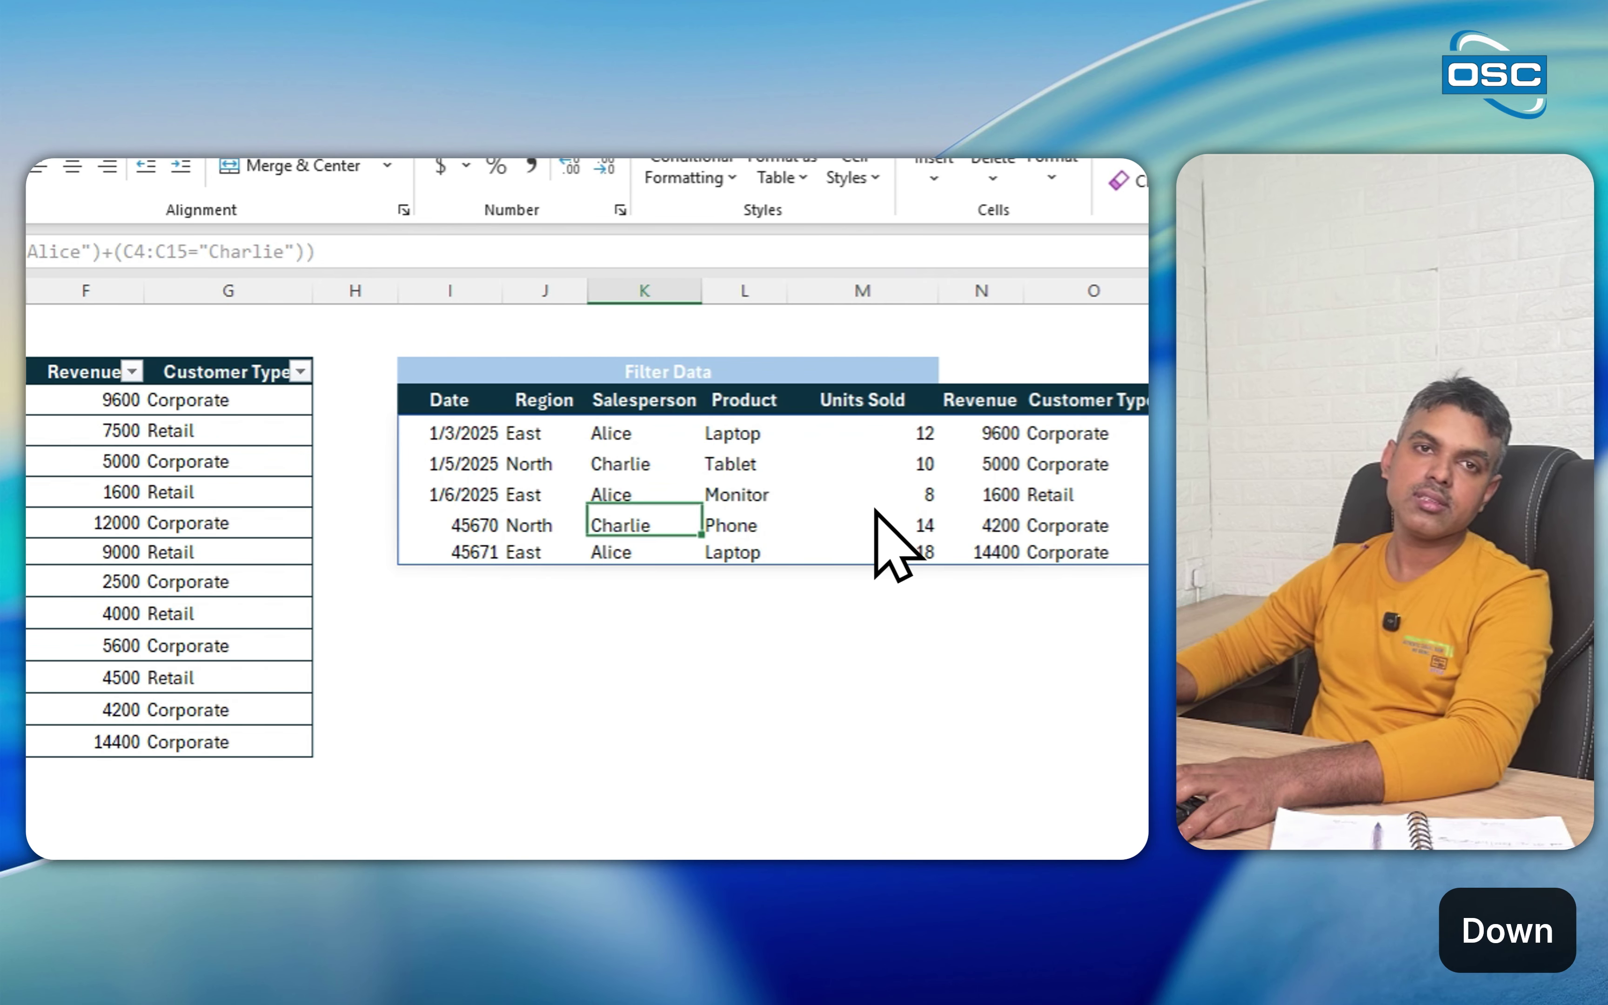
key(Up)
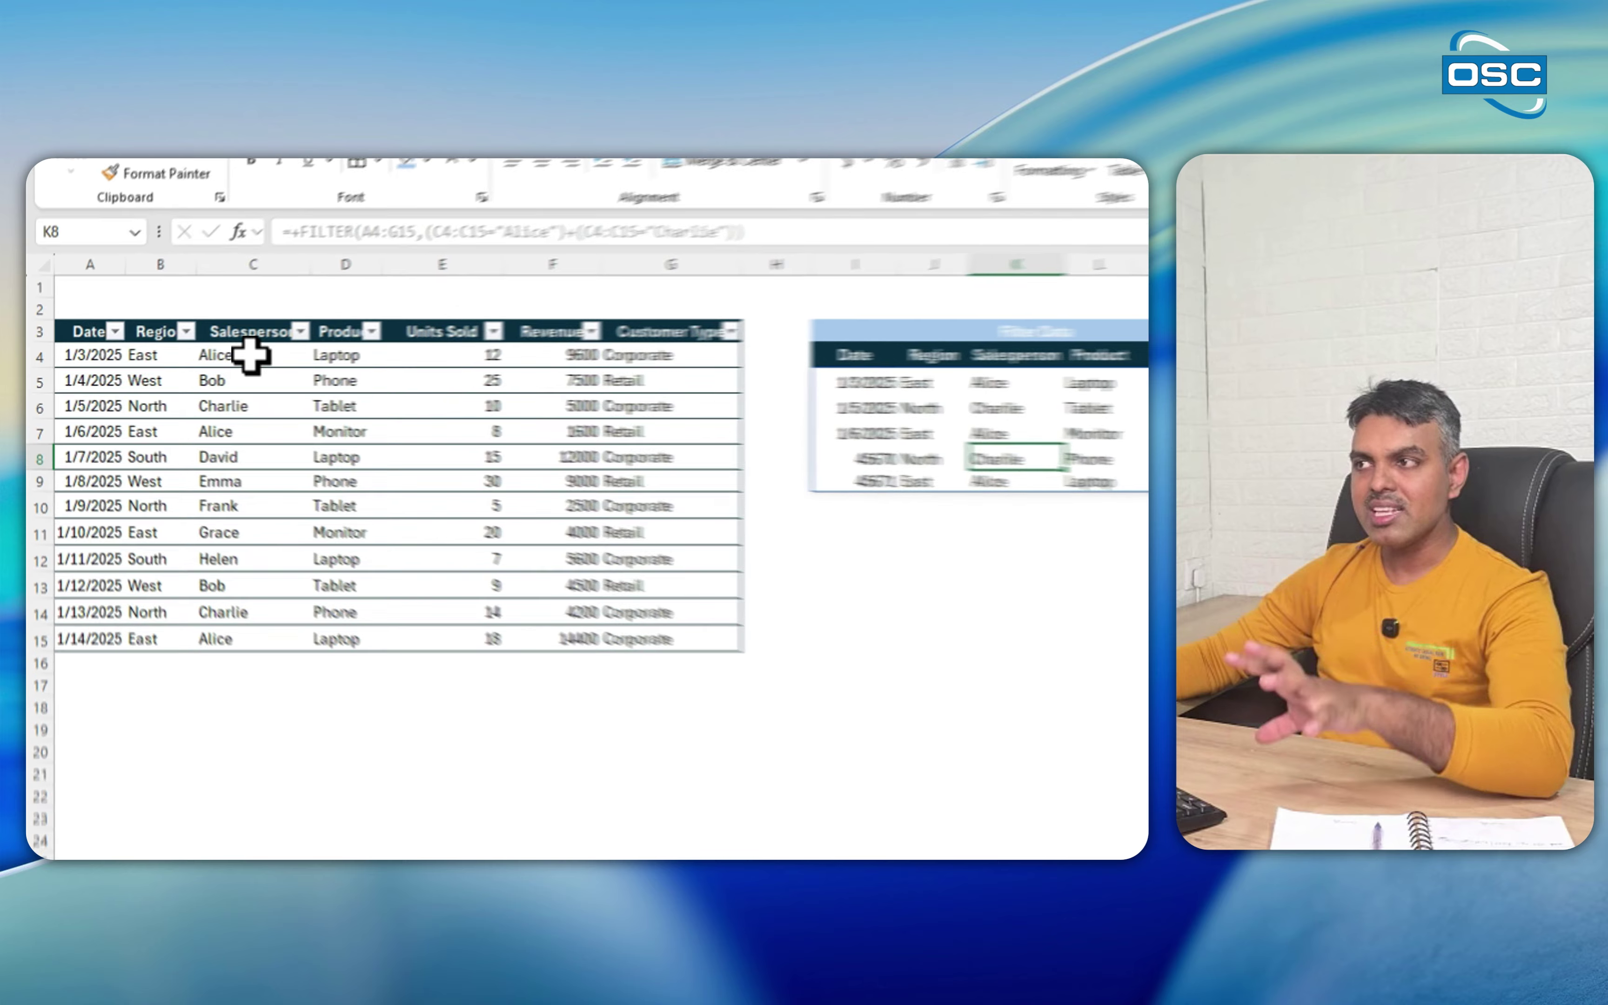
drag(250, 356, 265, 619)
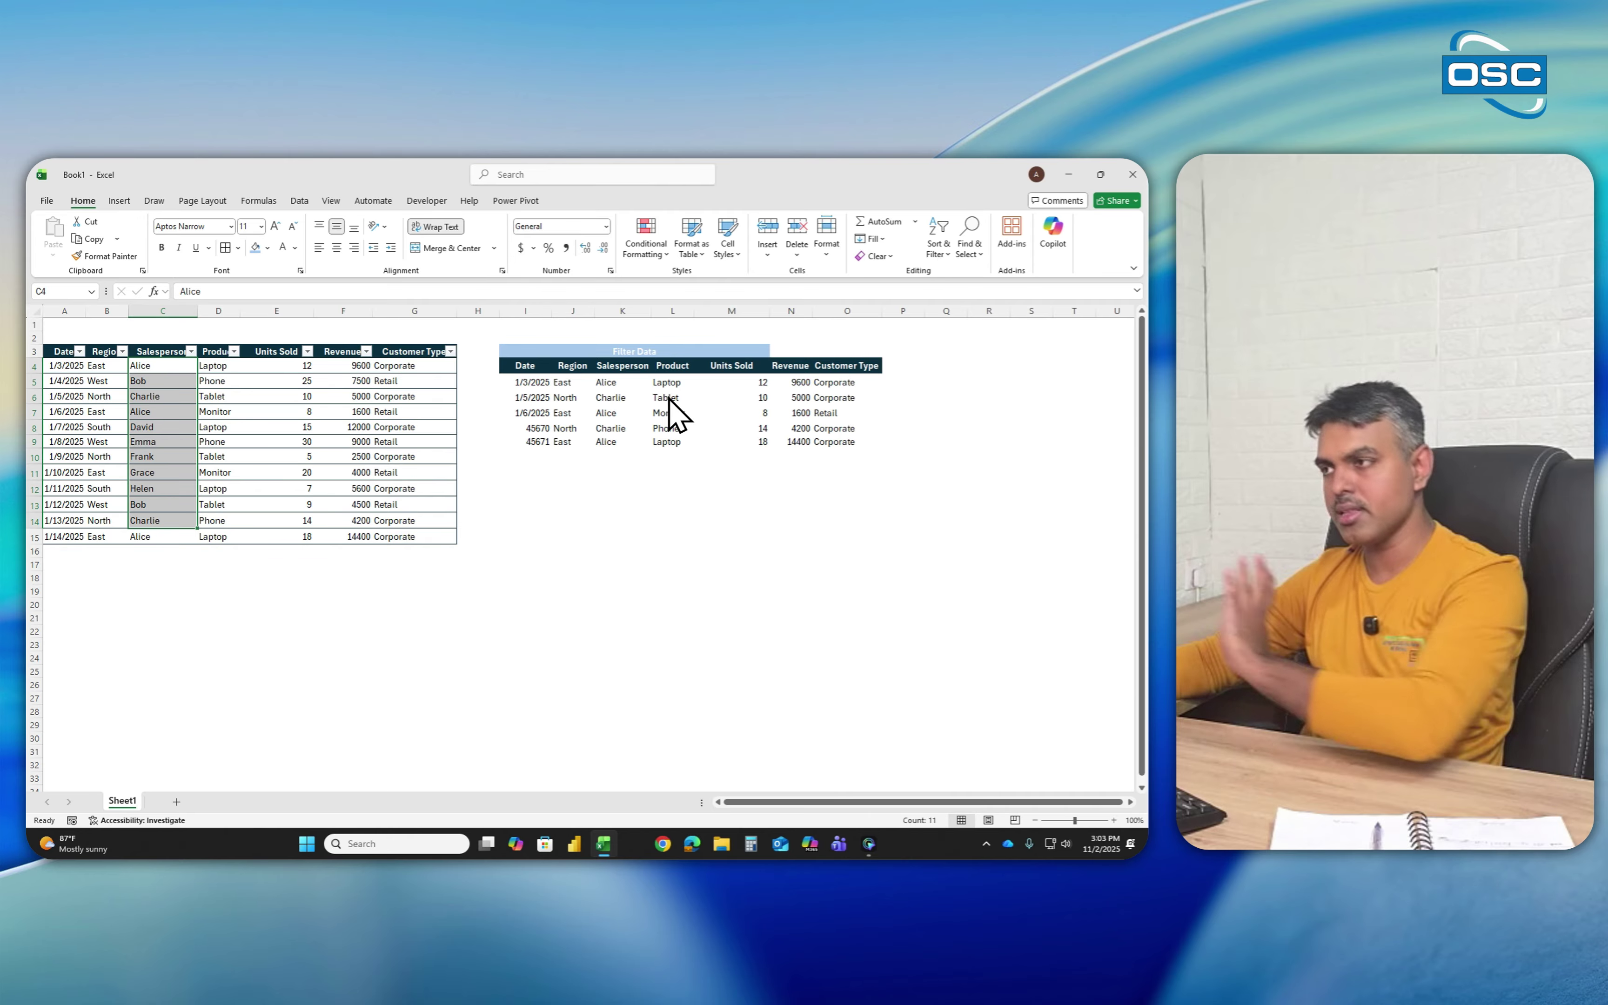
click(152, 380)
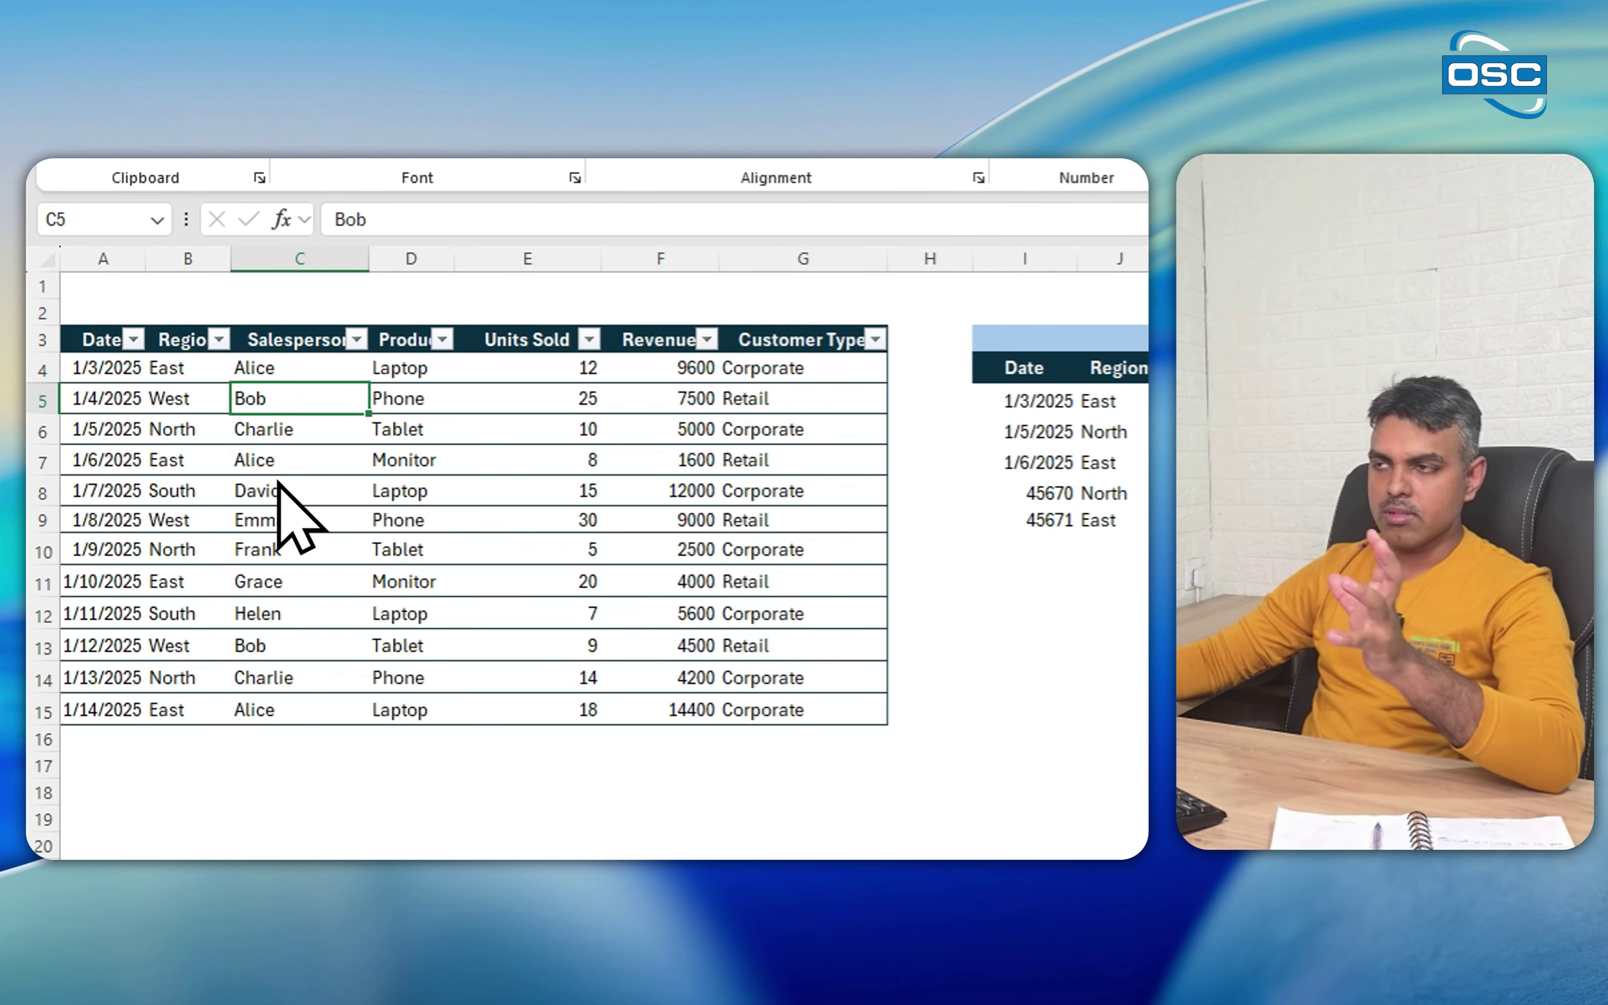
drag(279, 369, 280, 646)
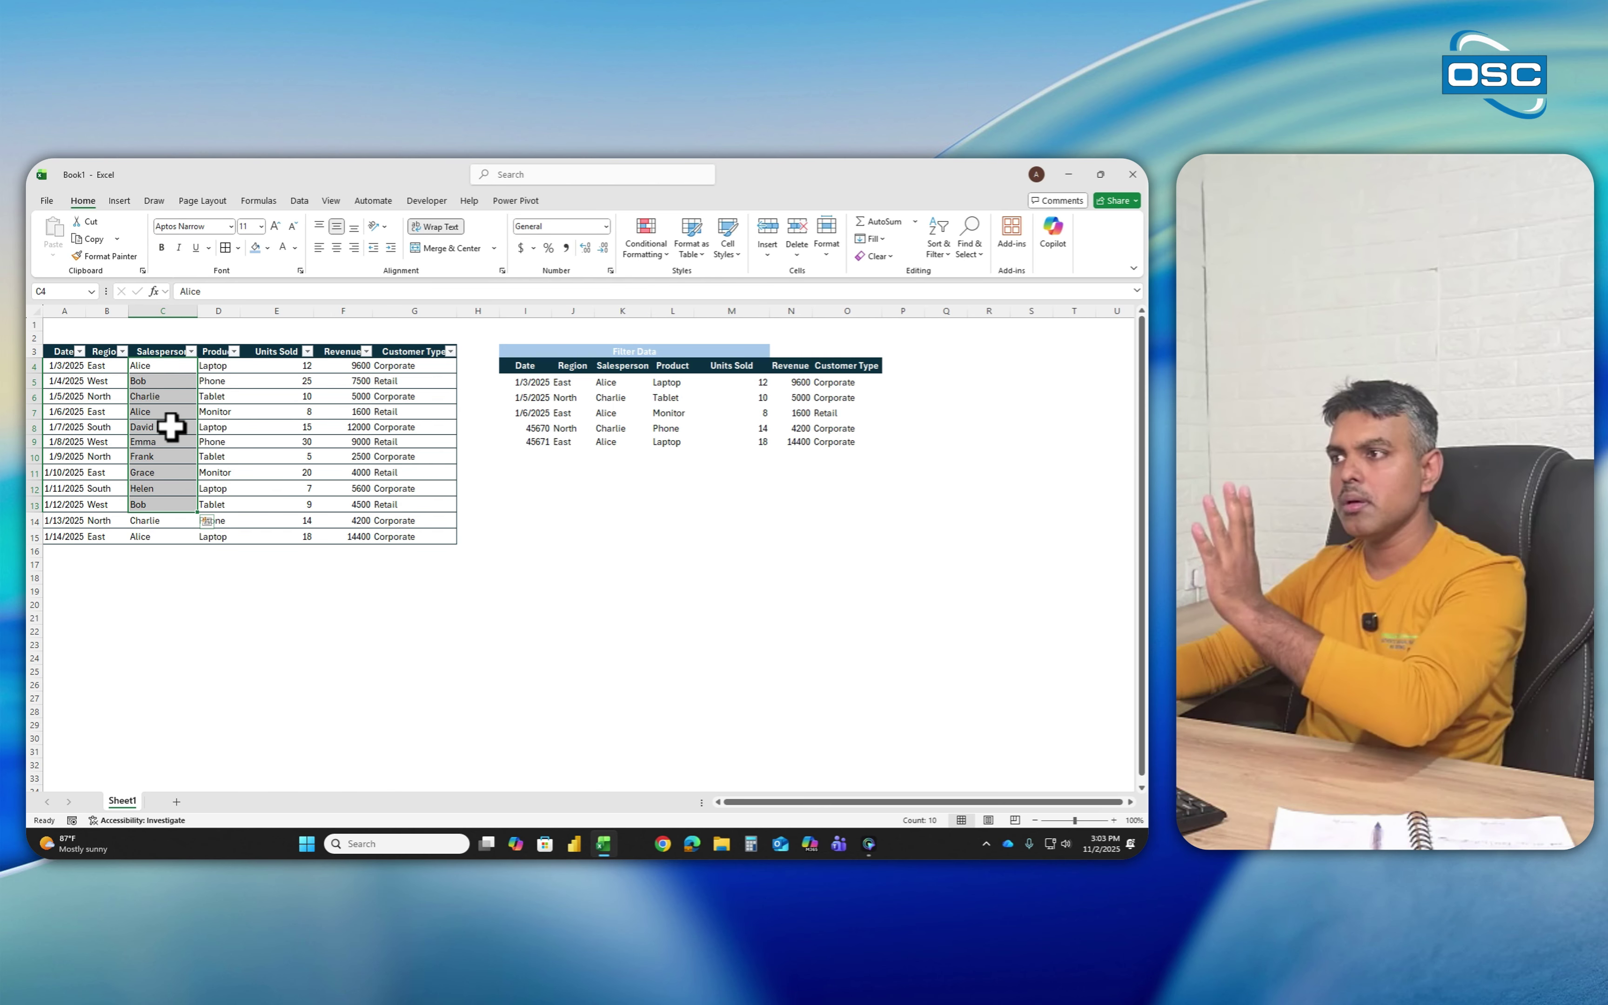
click(213, 396)
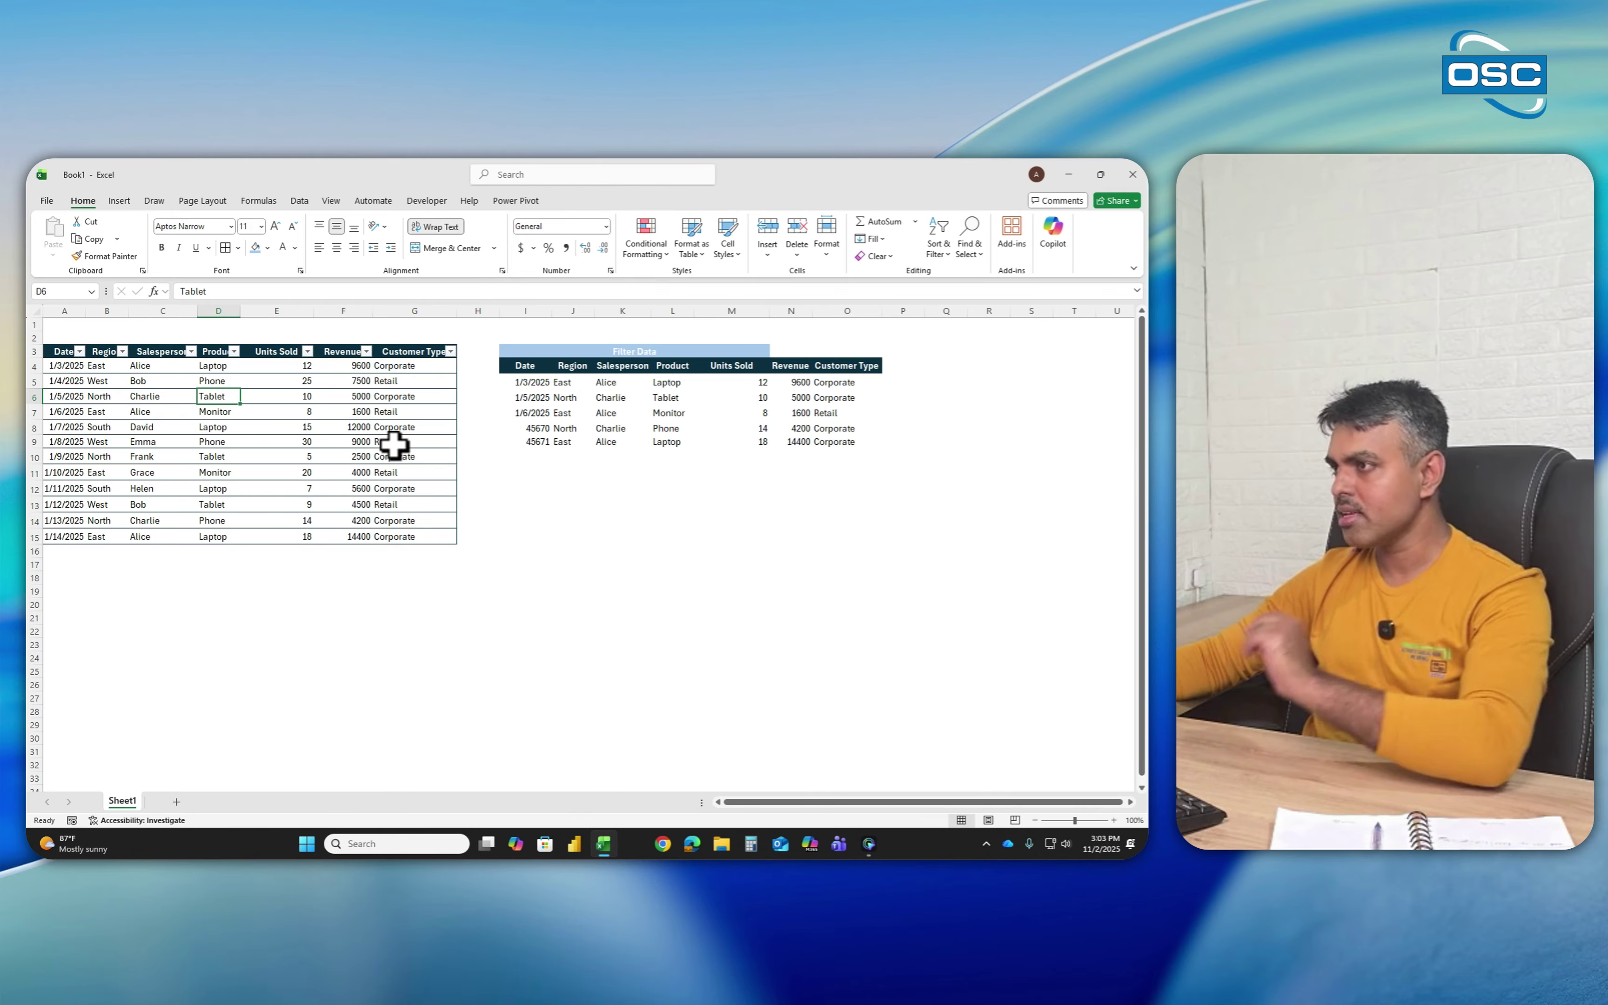
- Delete the OR formula from I5 and begin a new formula =Filter( there with A4:G15 as the array
click(528, 382)
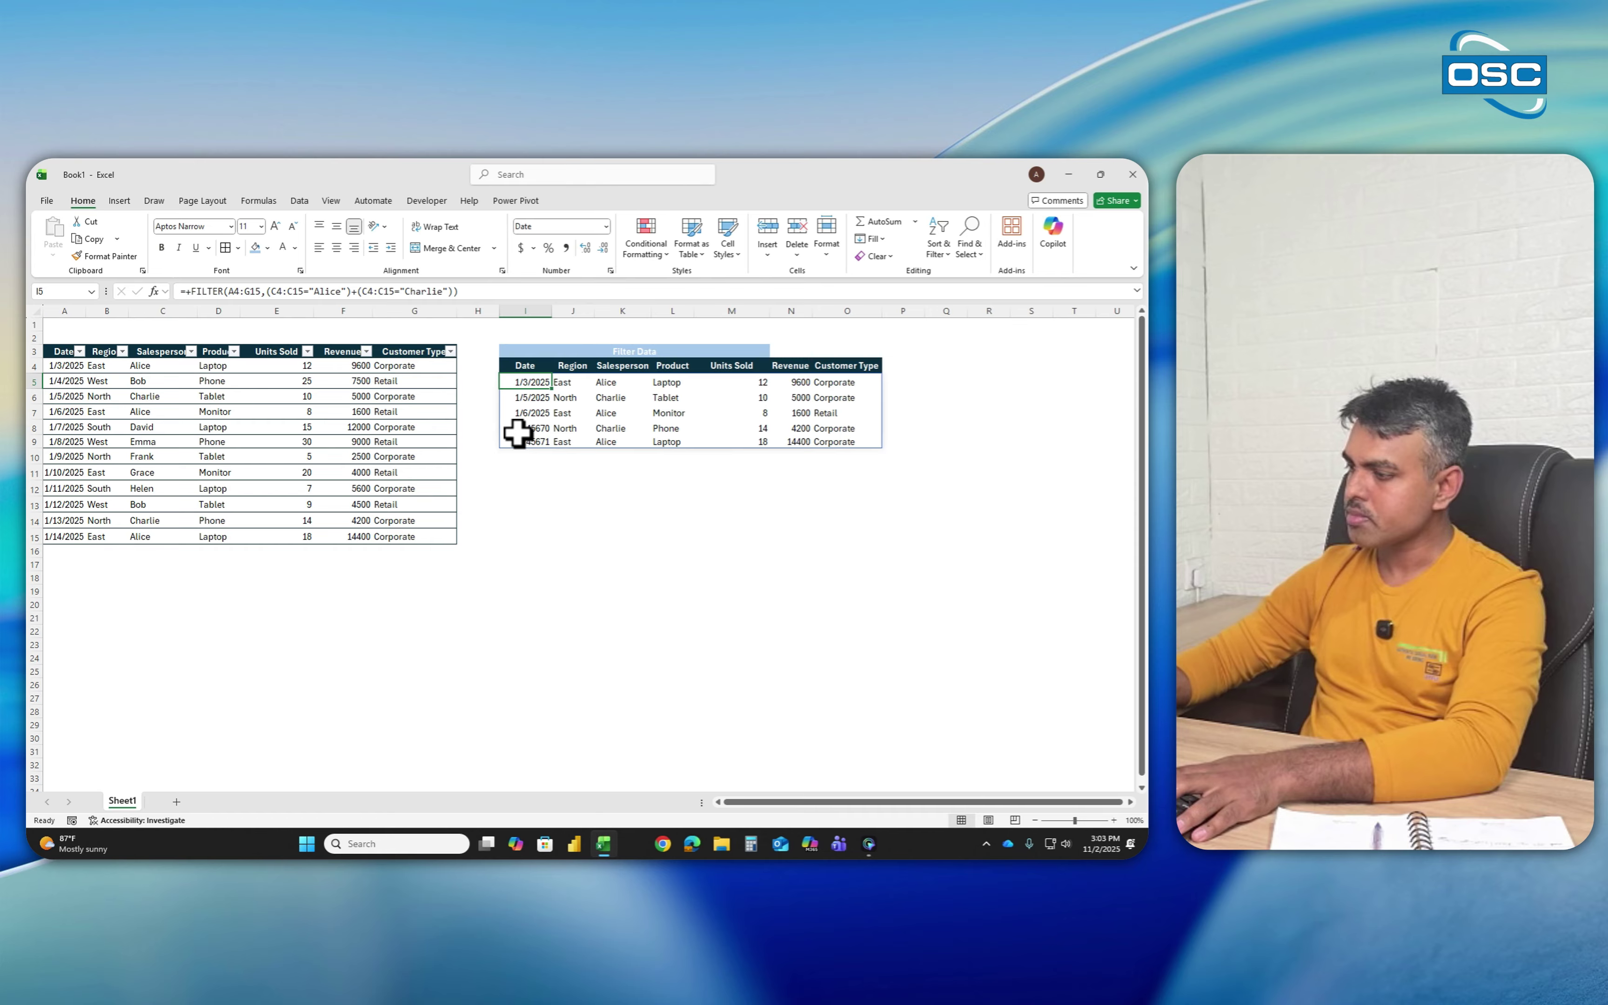
key(Delete)
text(=F)
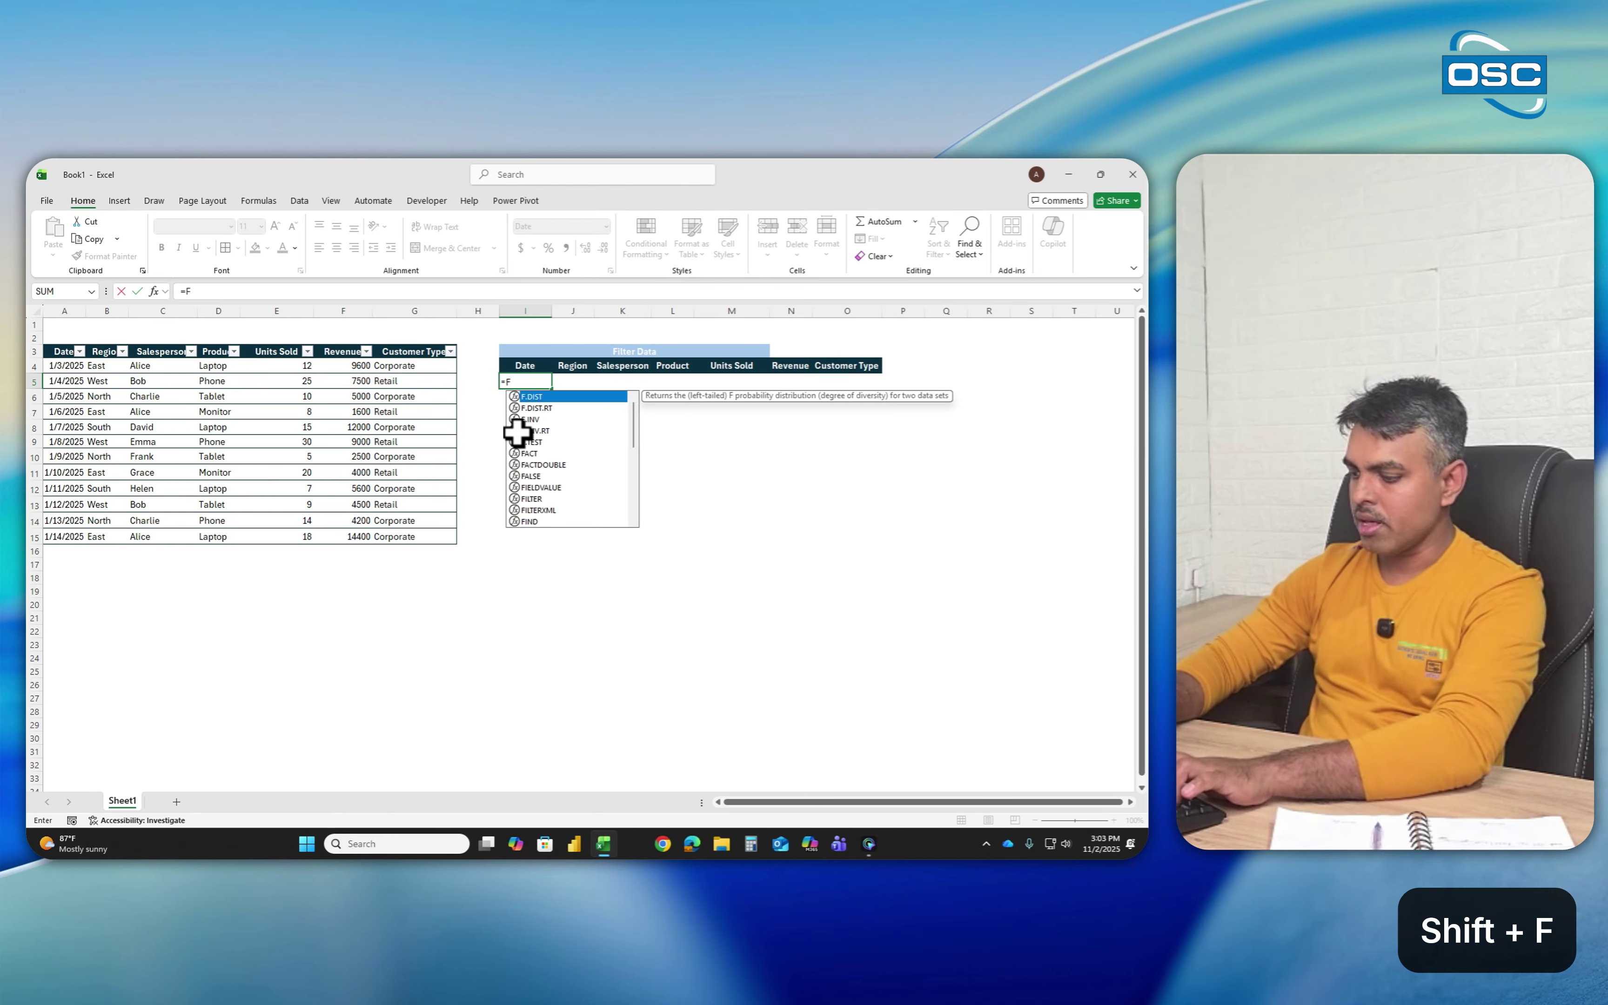
text(ilter()
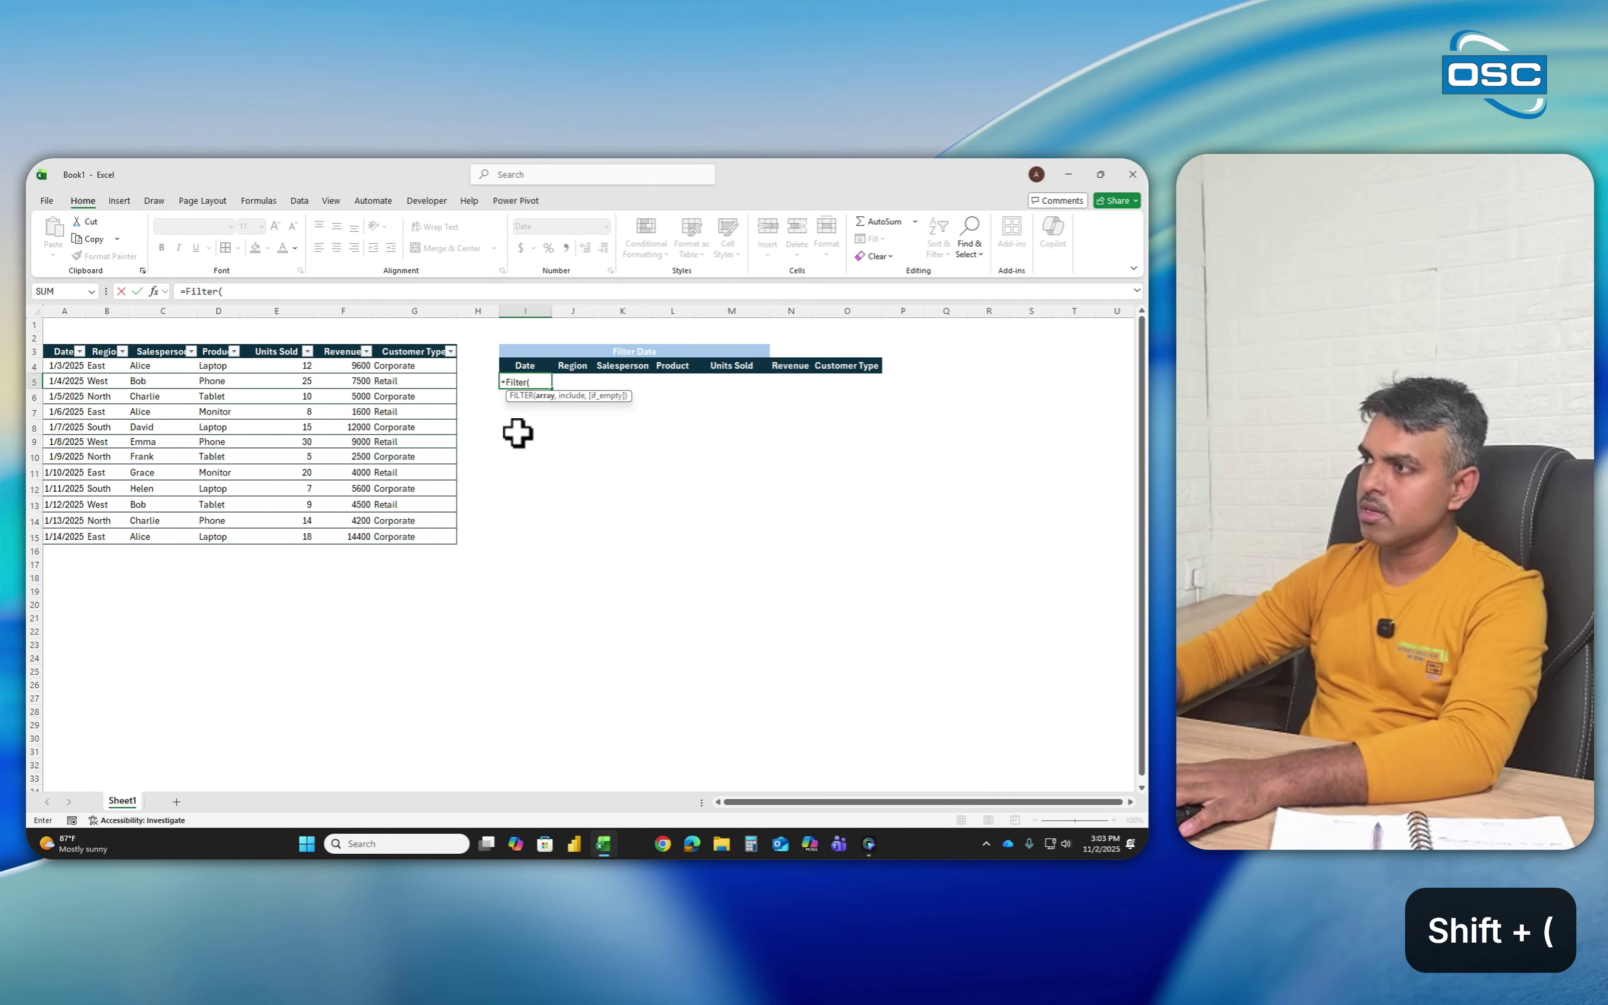
drag(66, 366, 369, 528)
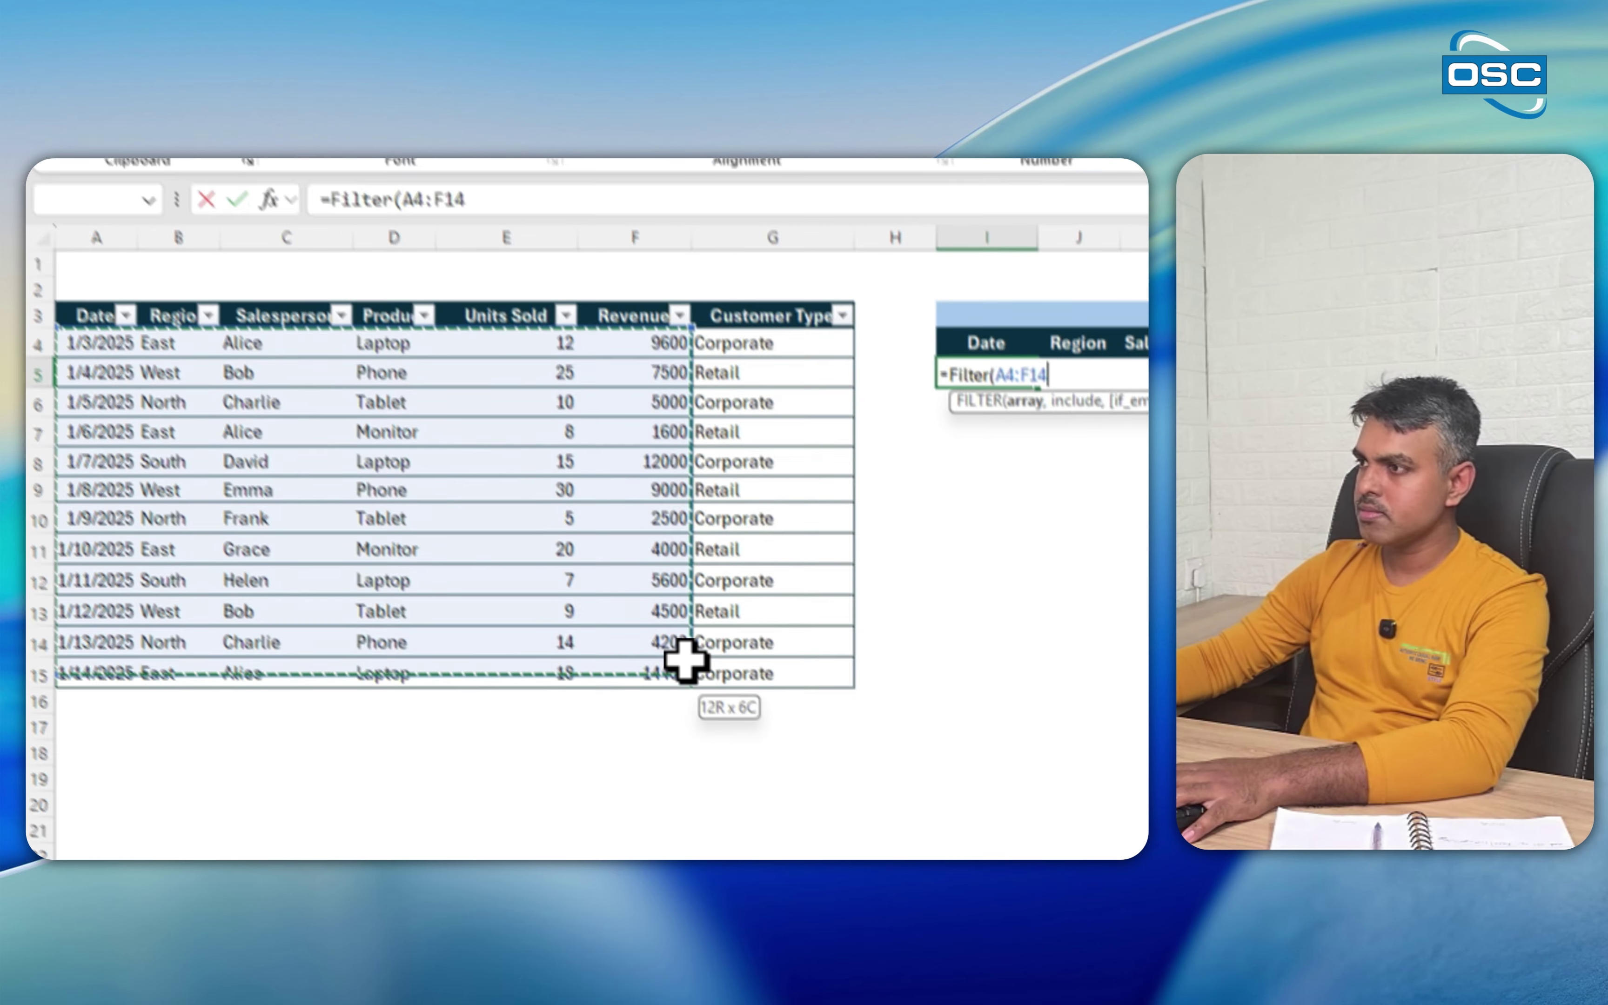
drag(684, 657, 770, 675)
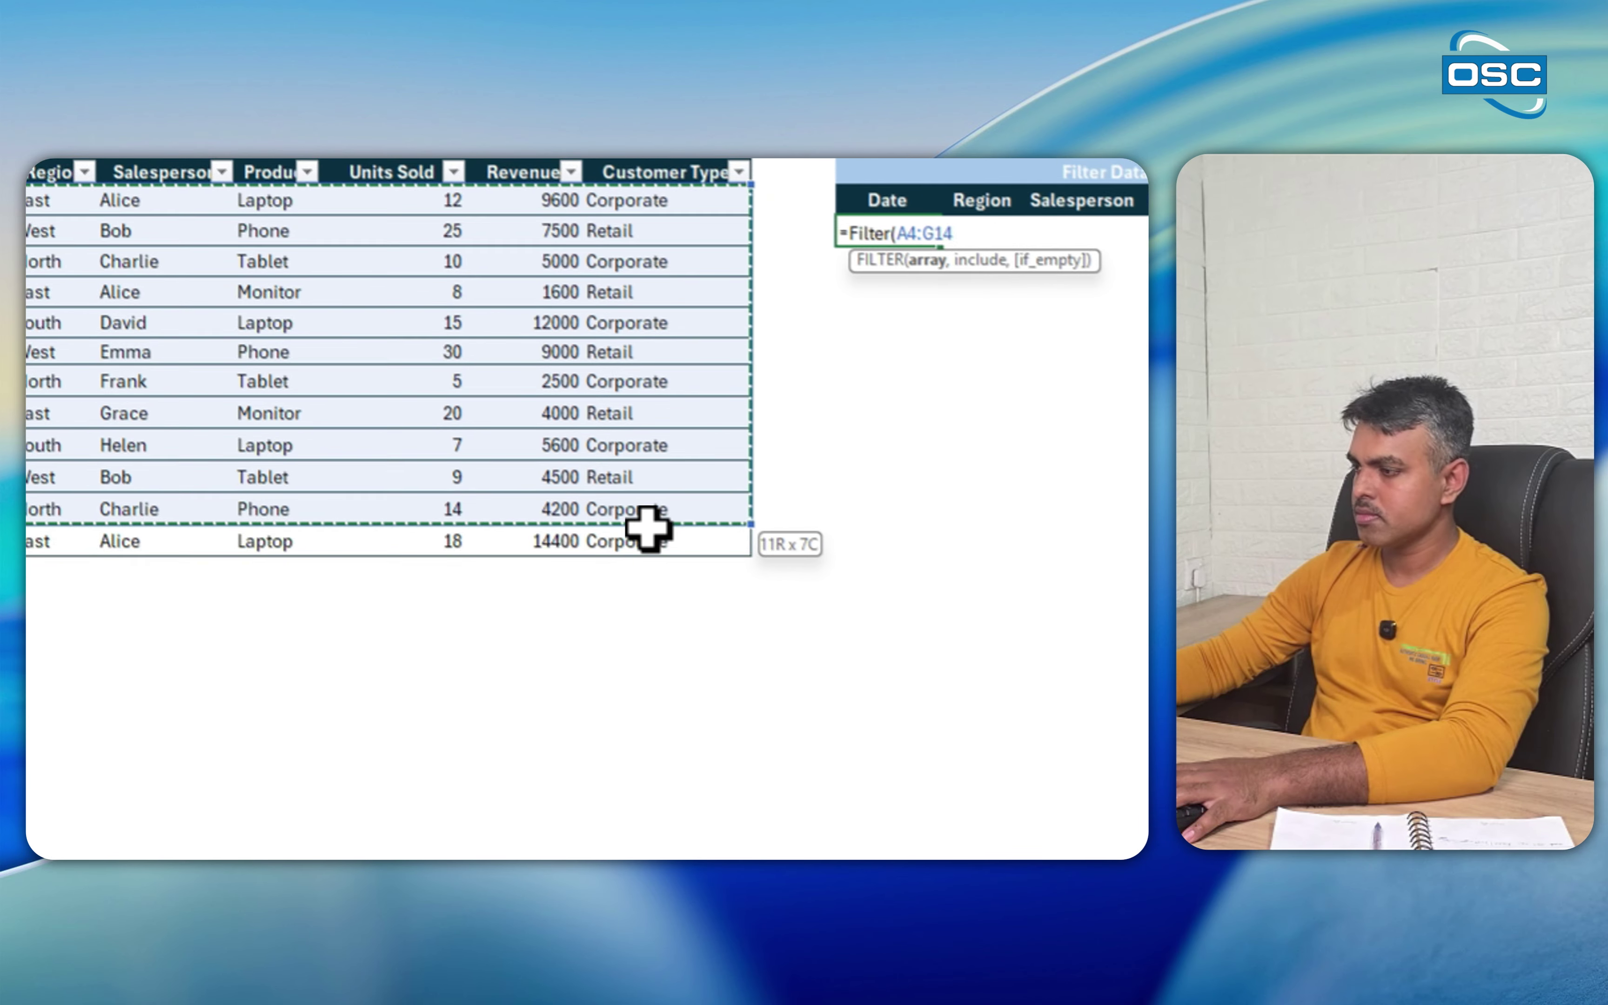
text(,)
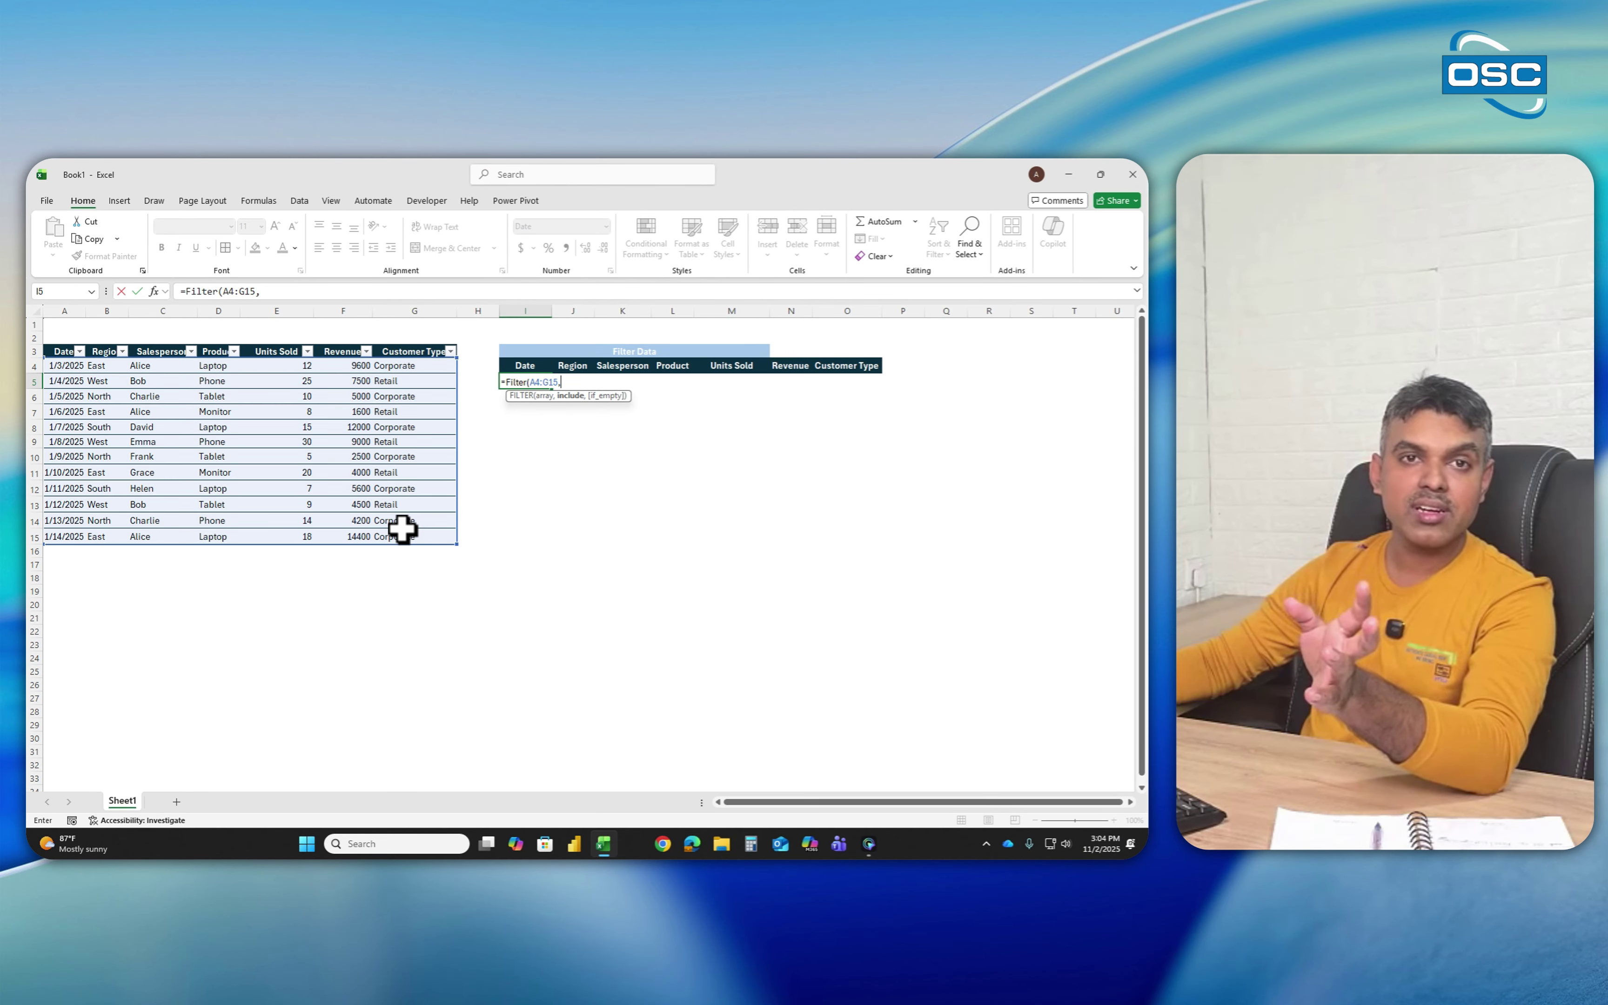
- Set the include condition so that C4:C15 equals the name of the salesperson in C4
drag(149, 367, 168, 526)
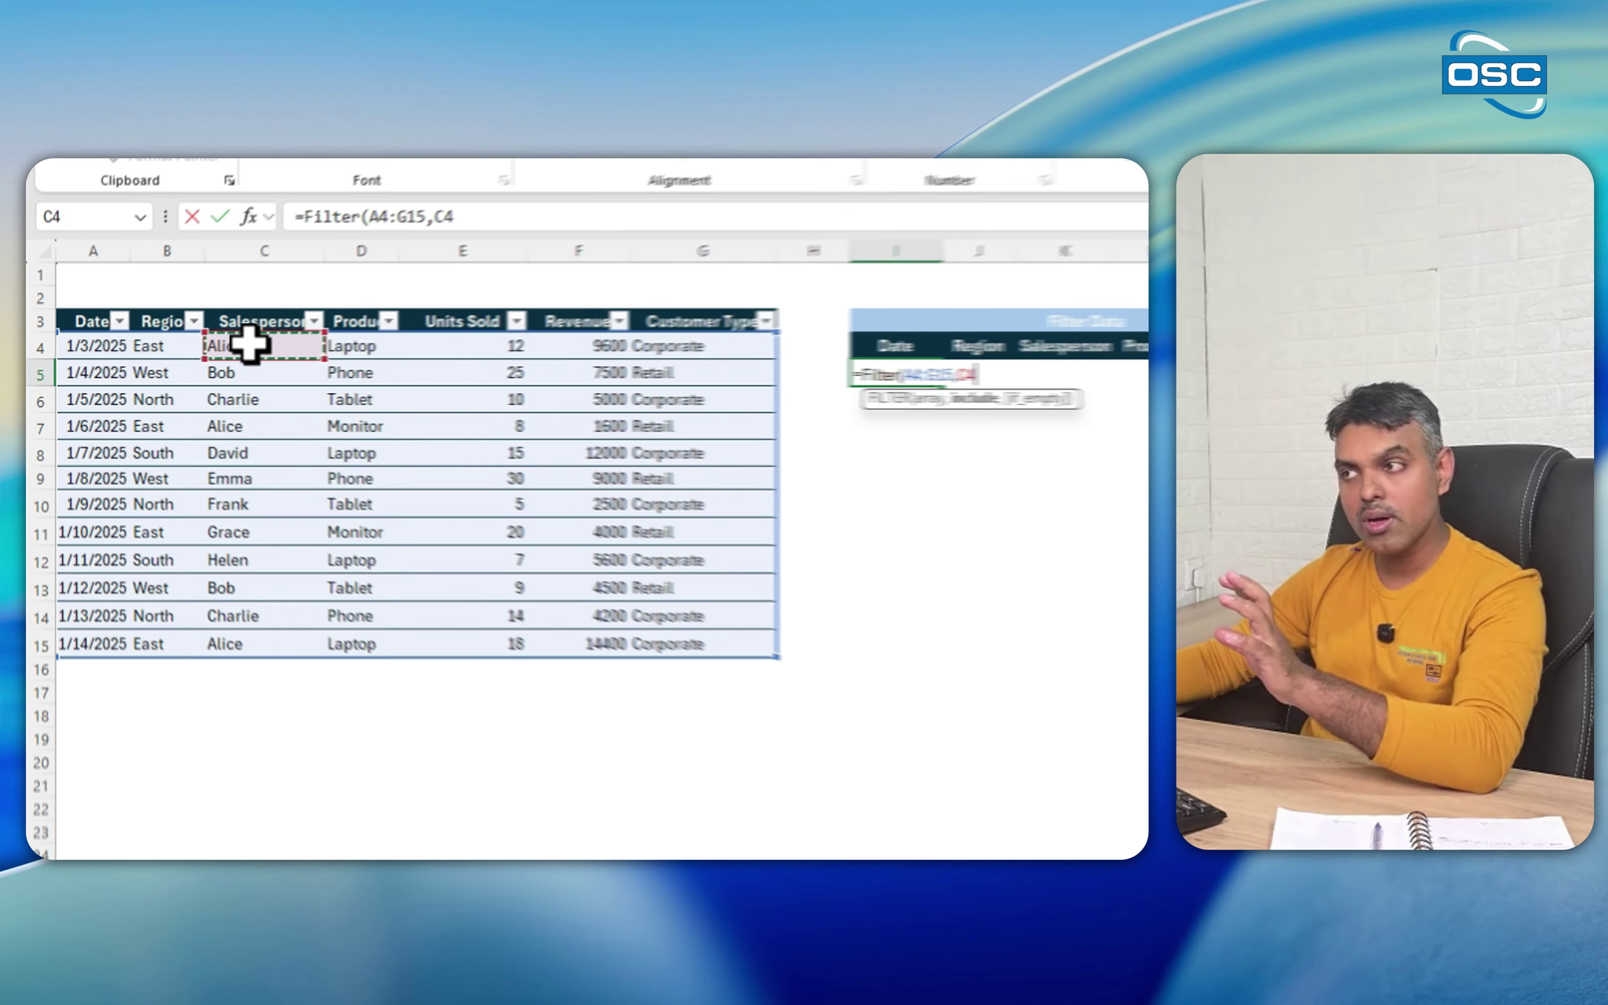
drag(310, 676, 312, 679)
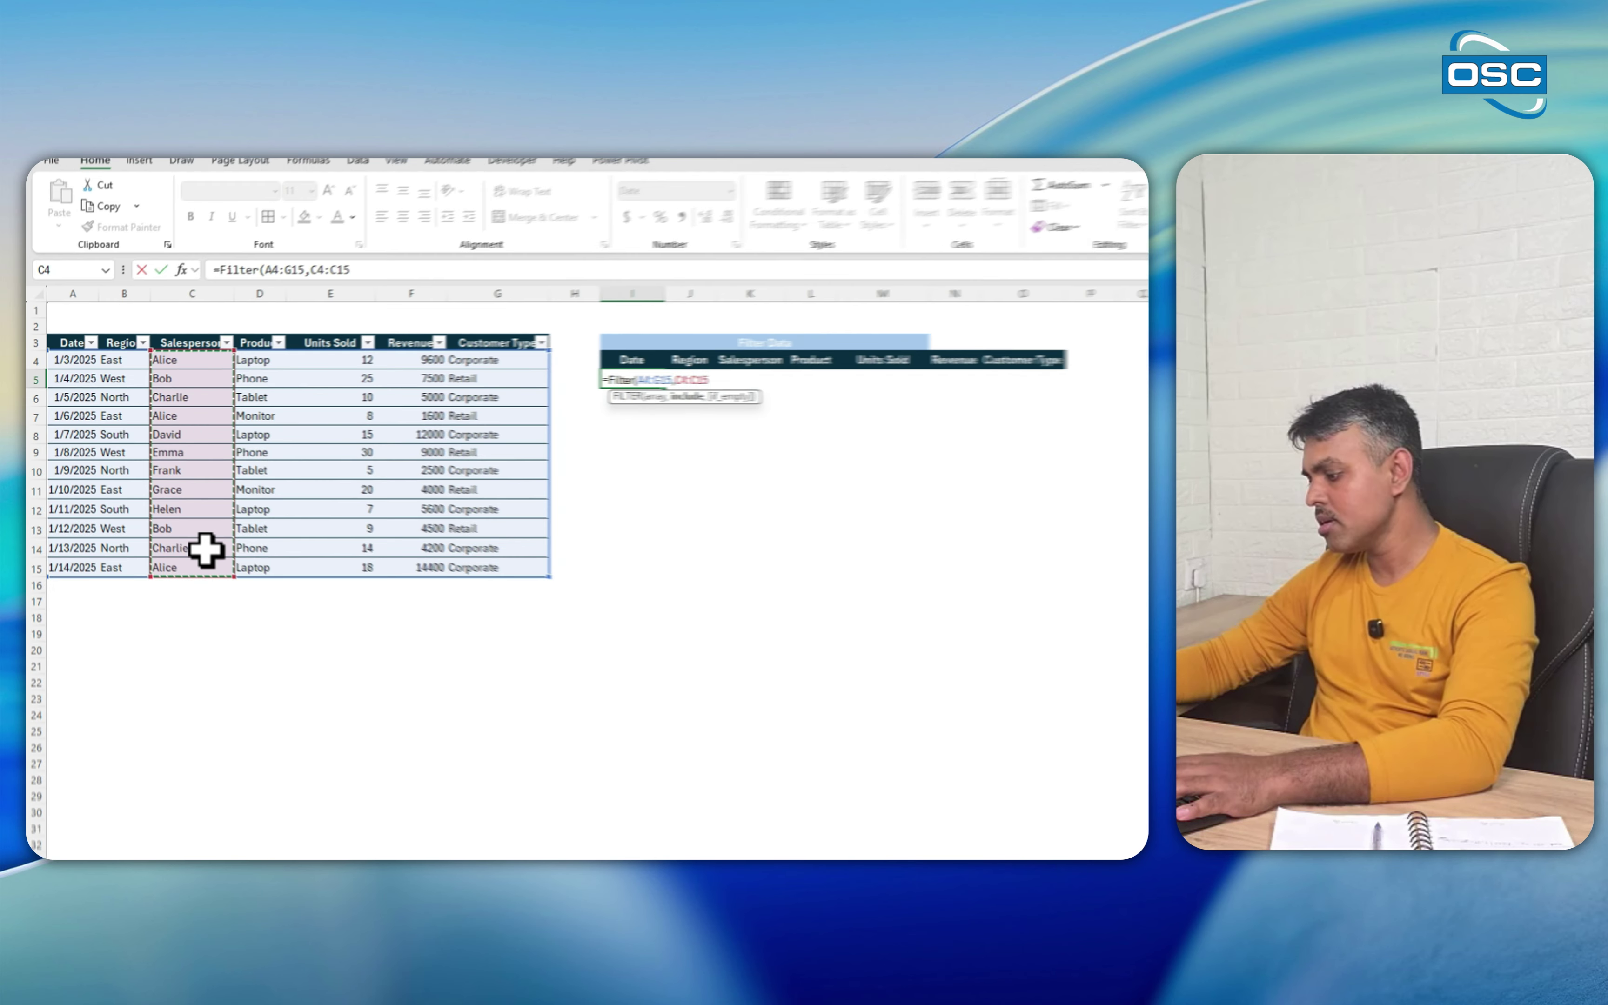
text(=)
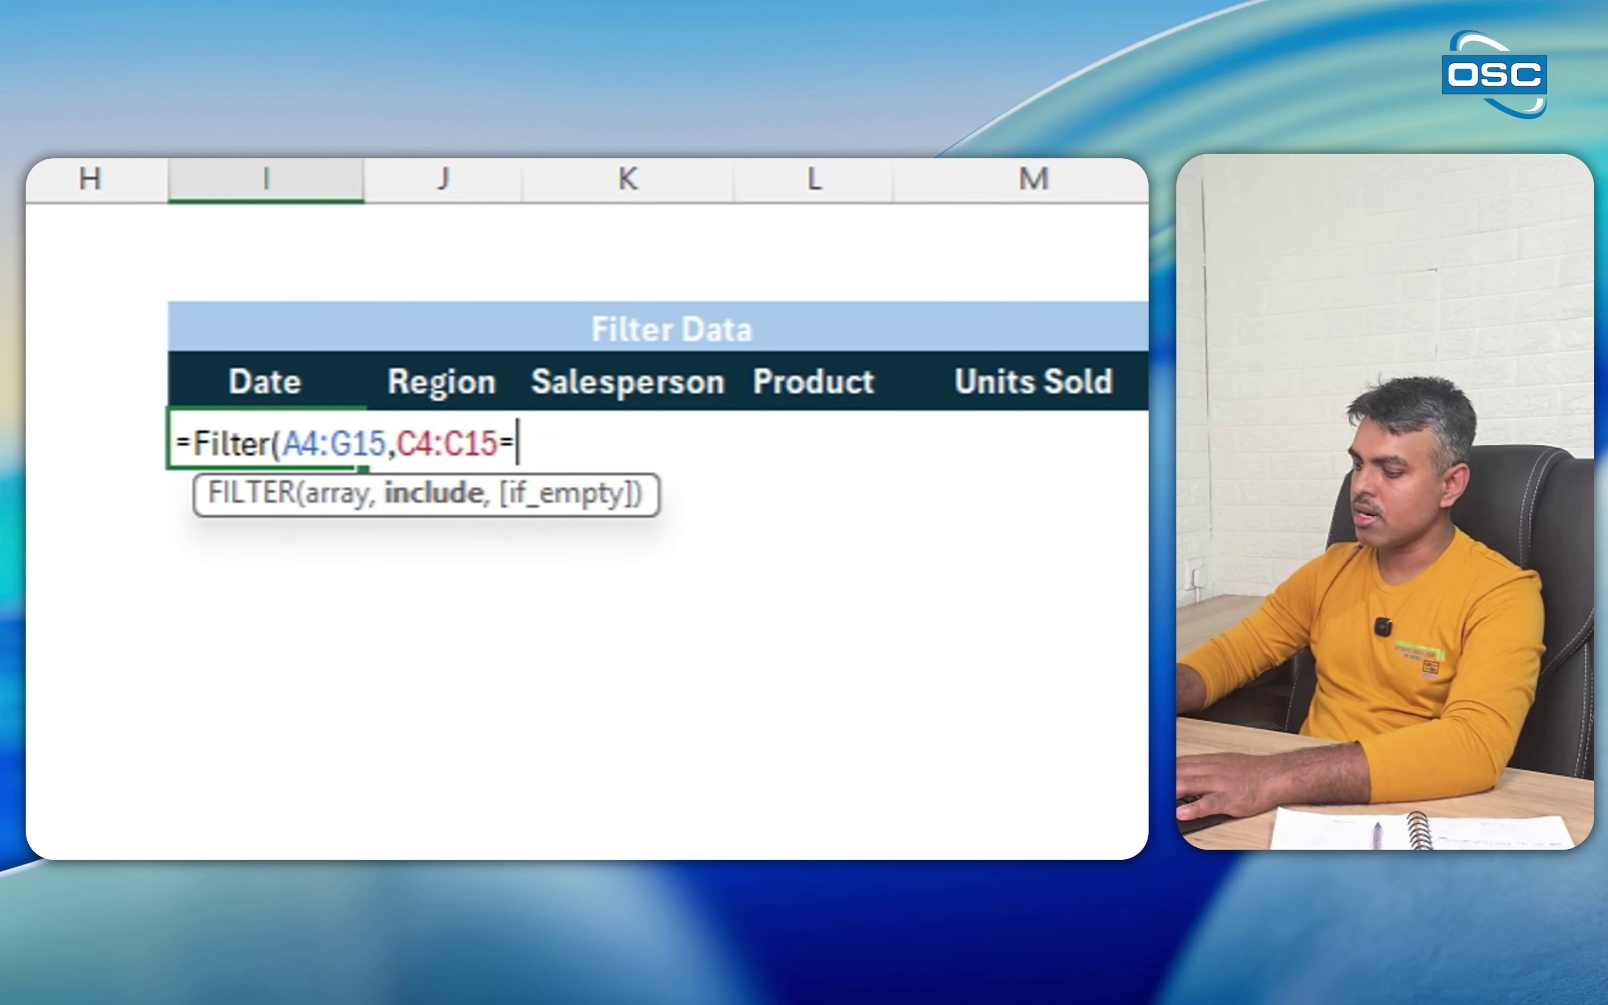
text("Alice")
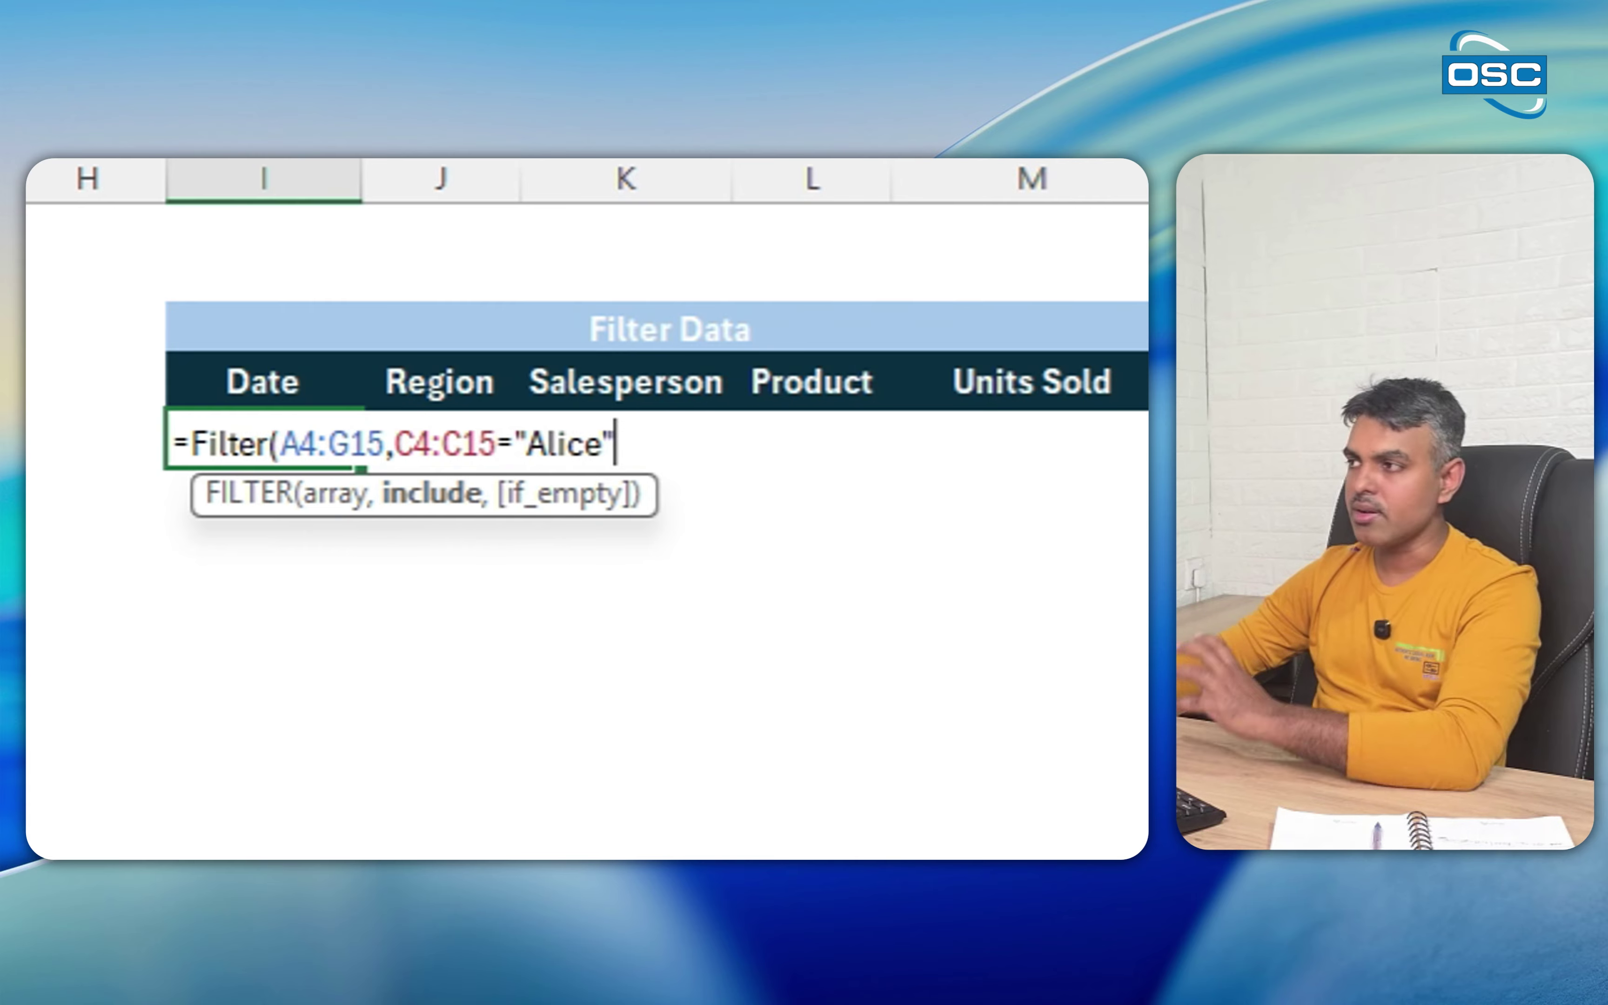
- Enclose the salesperson condition on C4:C15 in parentheses and append the AND operator * after it
click(477, 492)
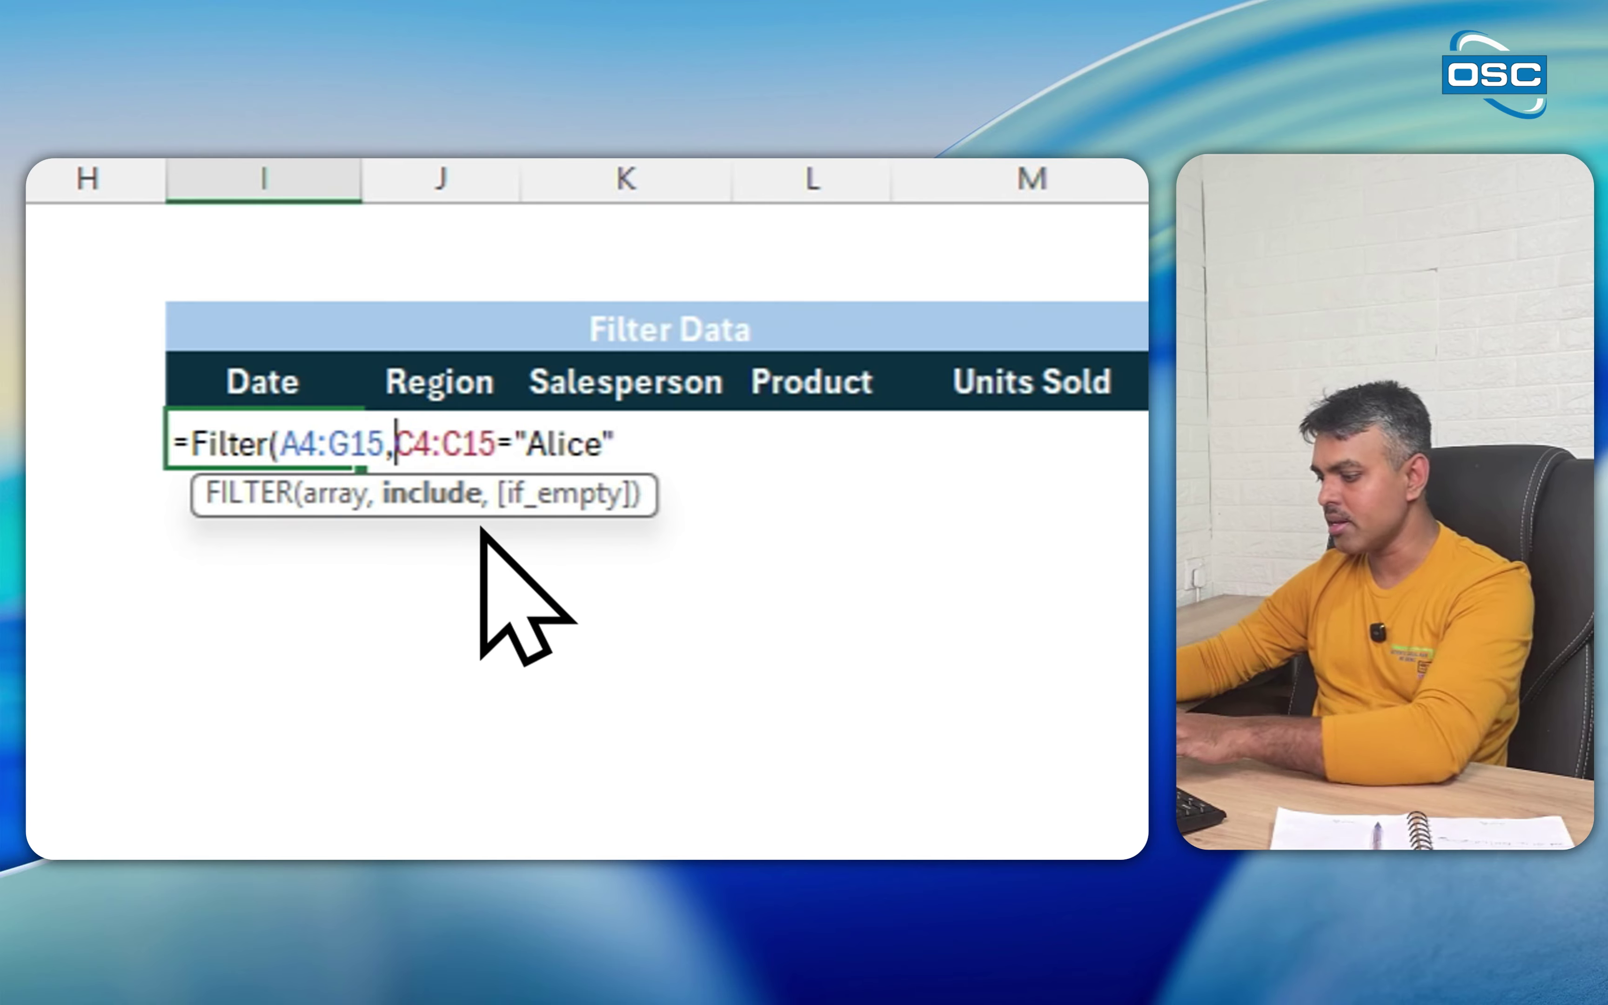
text(()
click(733, 481)
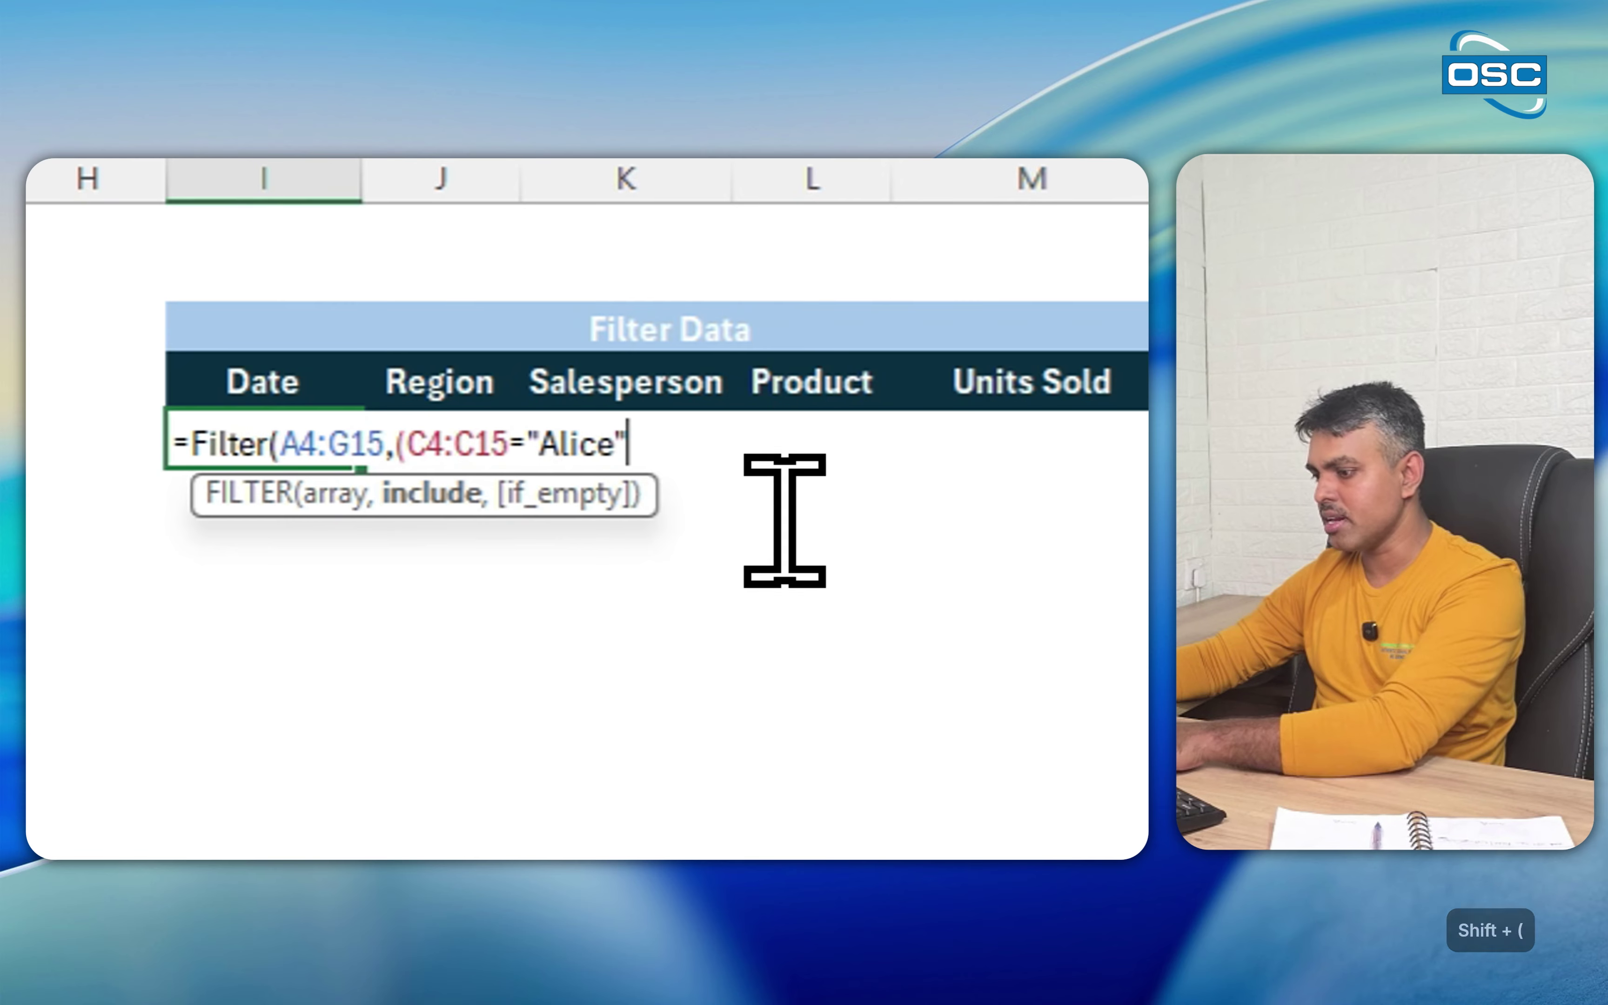
text()*)
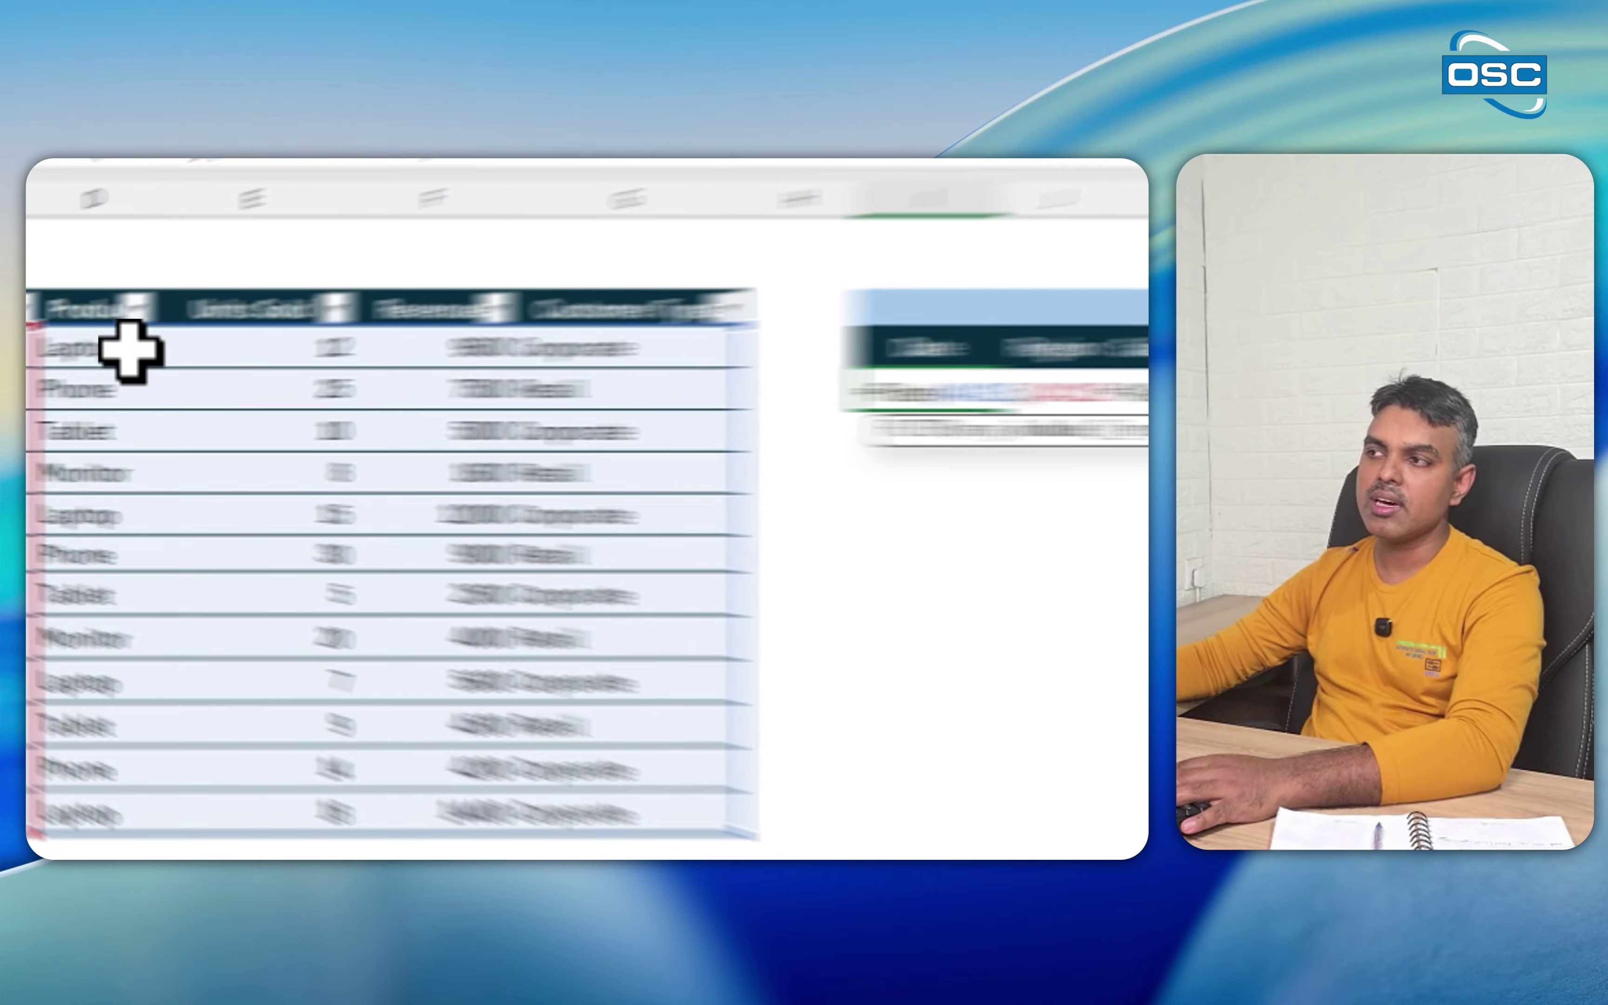
- Add a second include condition requiring D4:D15 to equal "Laptop"
drag(398, 341, 427, 687)
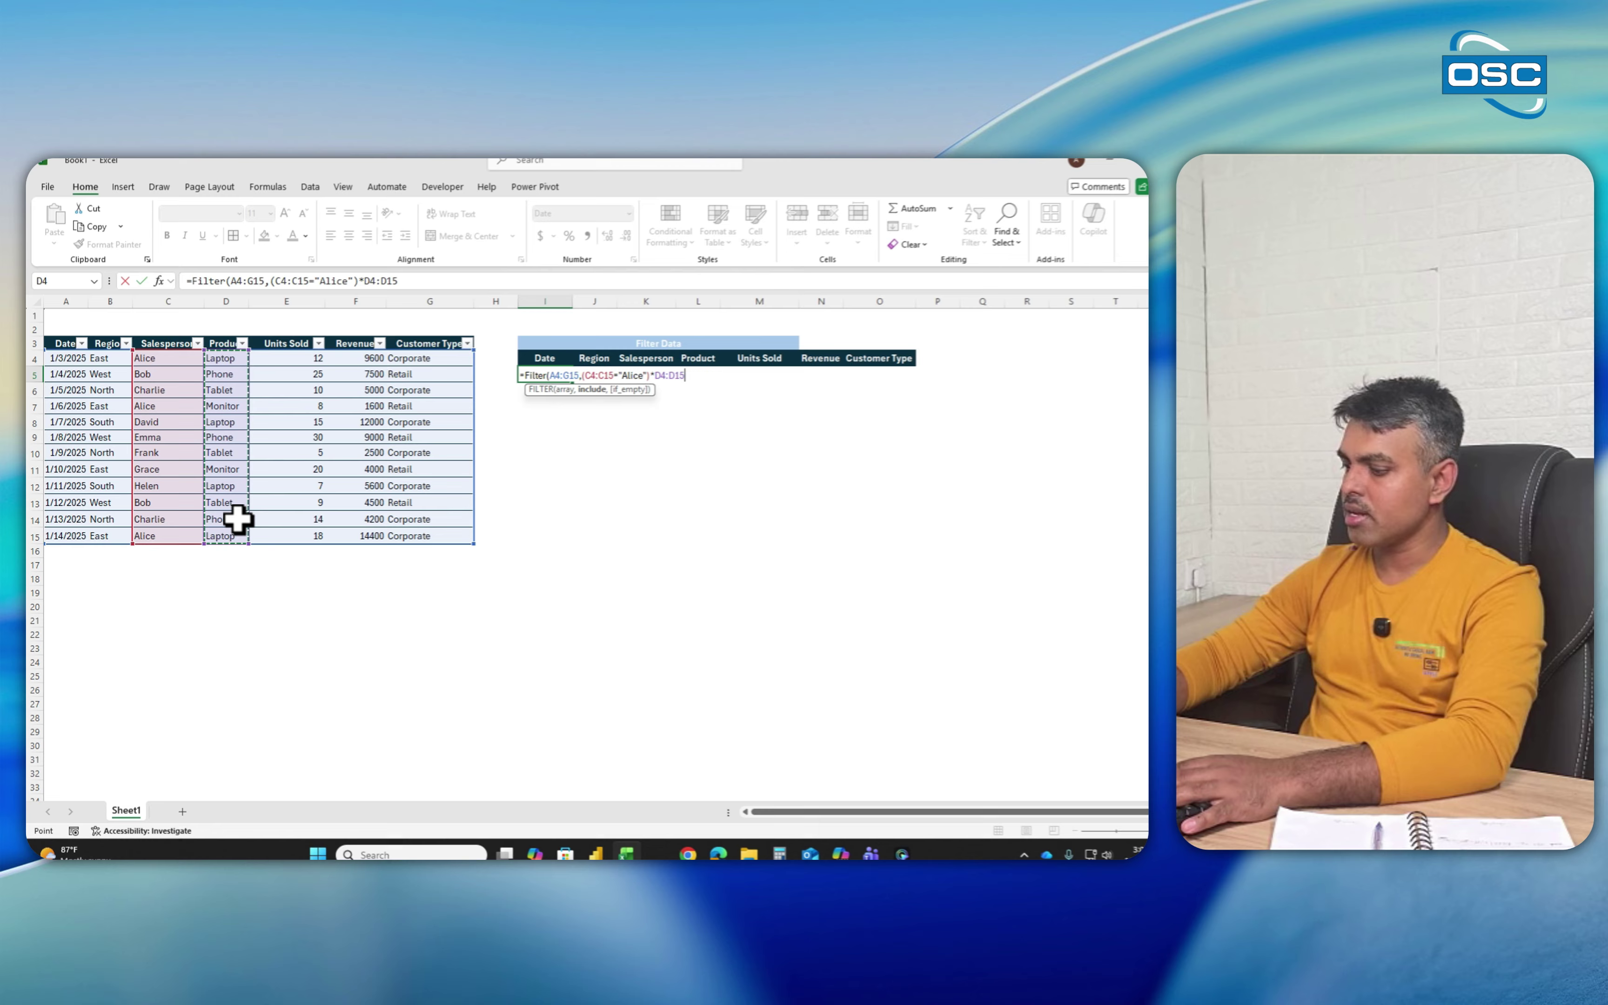
text(="Laptop)
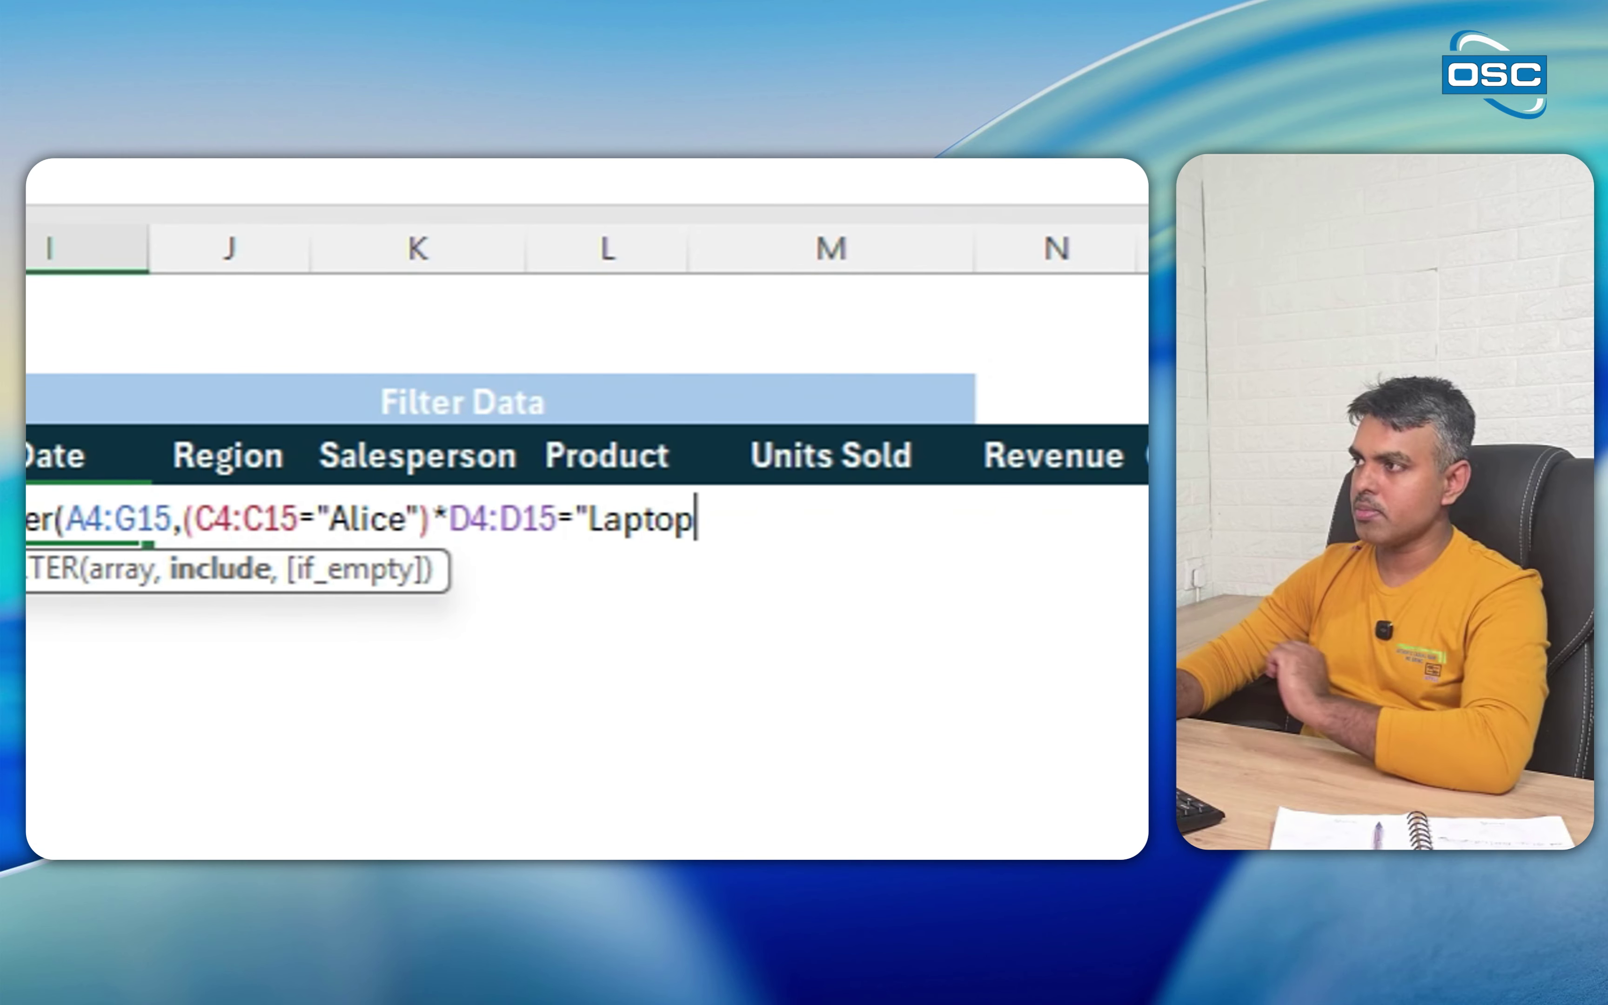
text(")
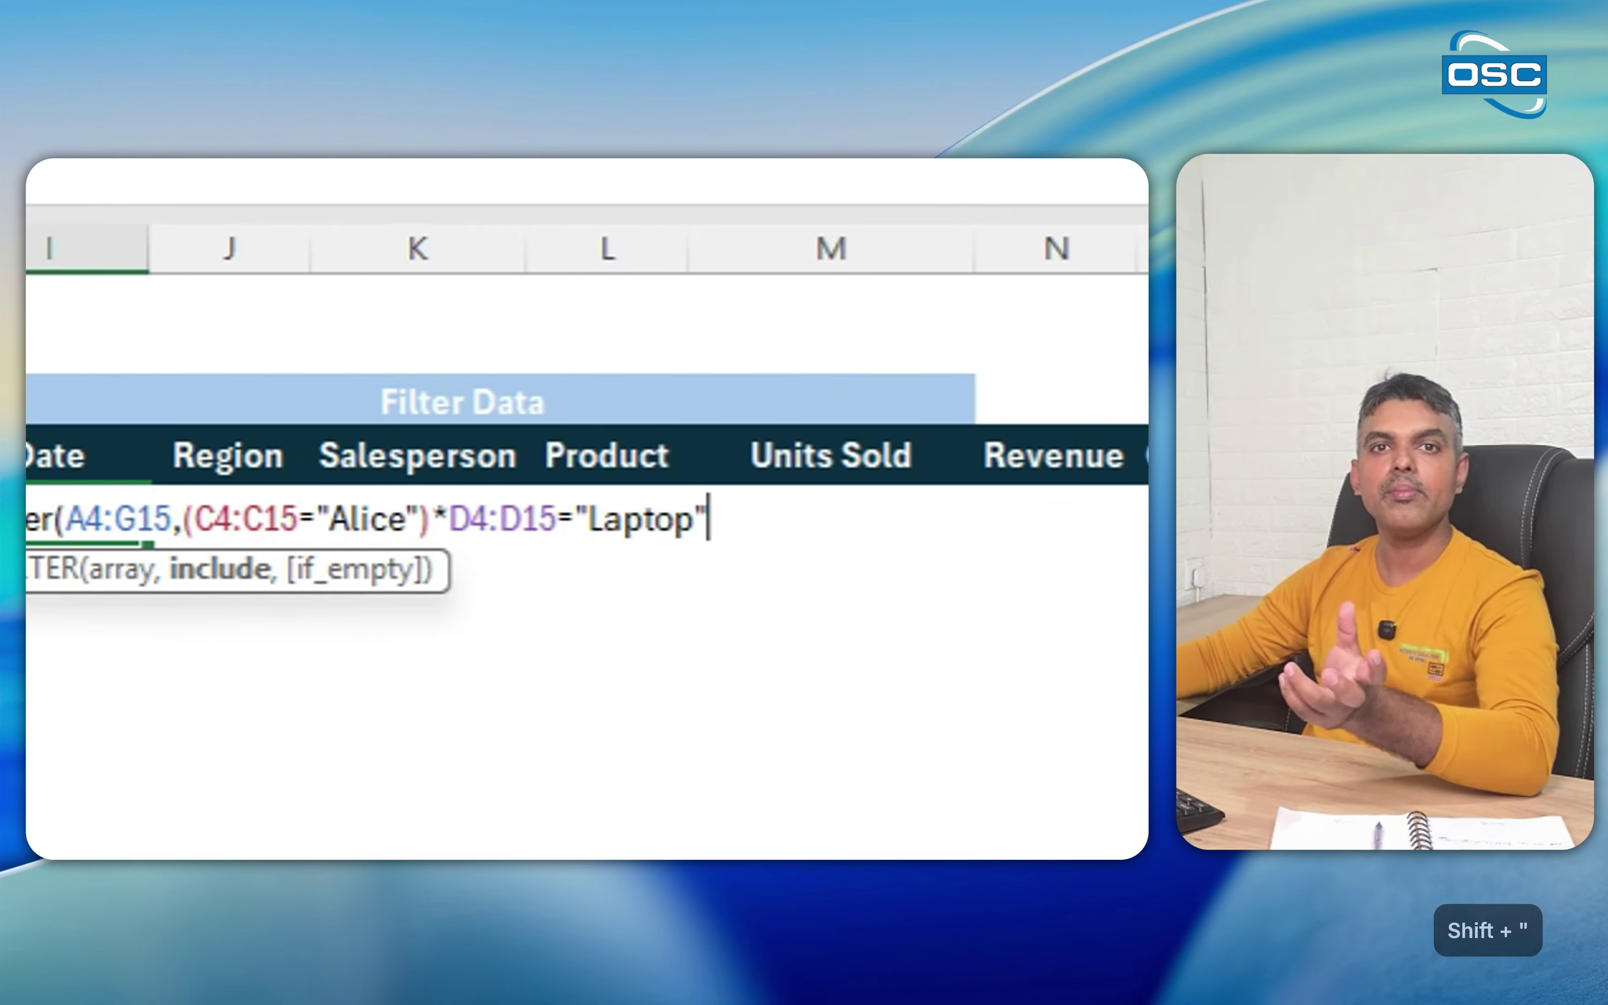
- Enclose the D4:D15="Laptop" condition in parentheses and enter the FILTER formula in I5
key(Left)
key(Left)
key(Left)
key(Left)
key(Left)
key(Left)
key(Left)
key(Left)
key(Left)
key(Left)
key(Left)
key(Left)
key(Left)
key(Left)
key(Left)
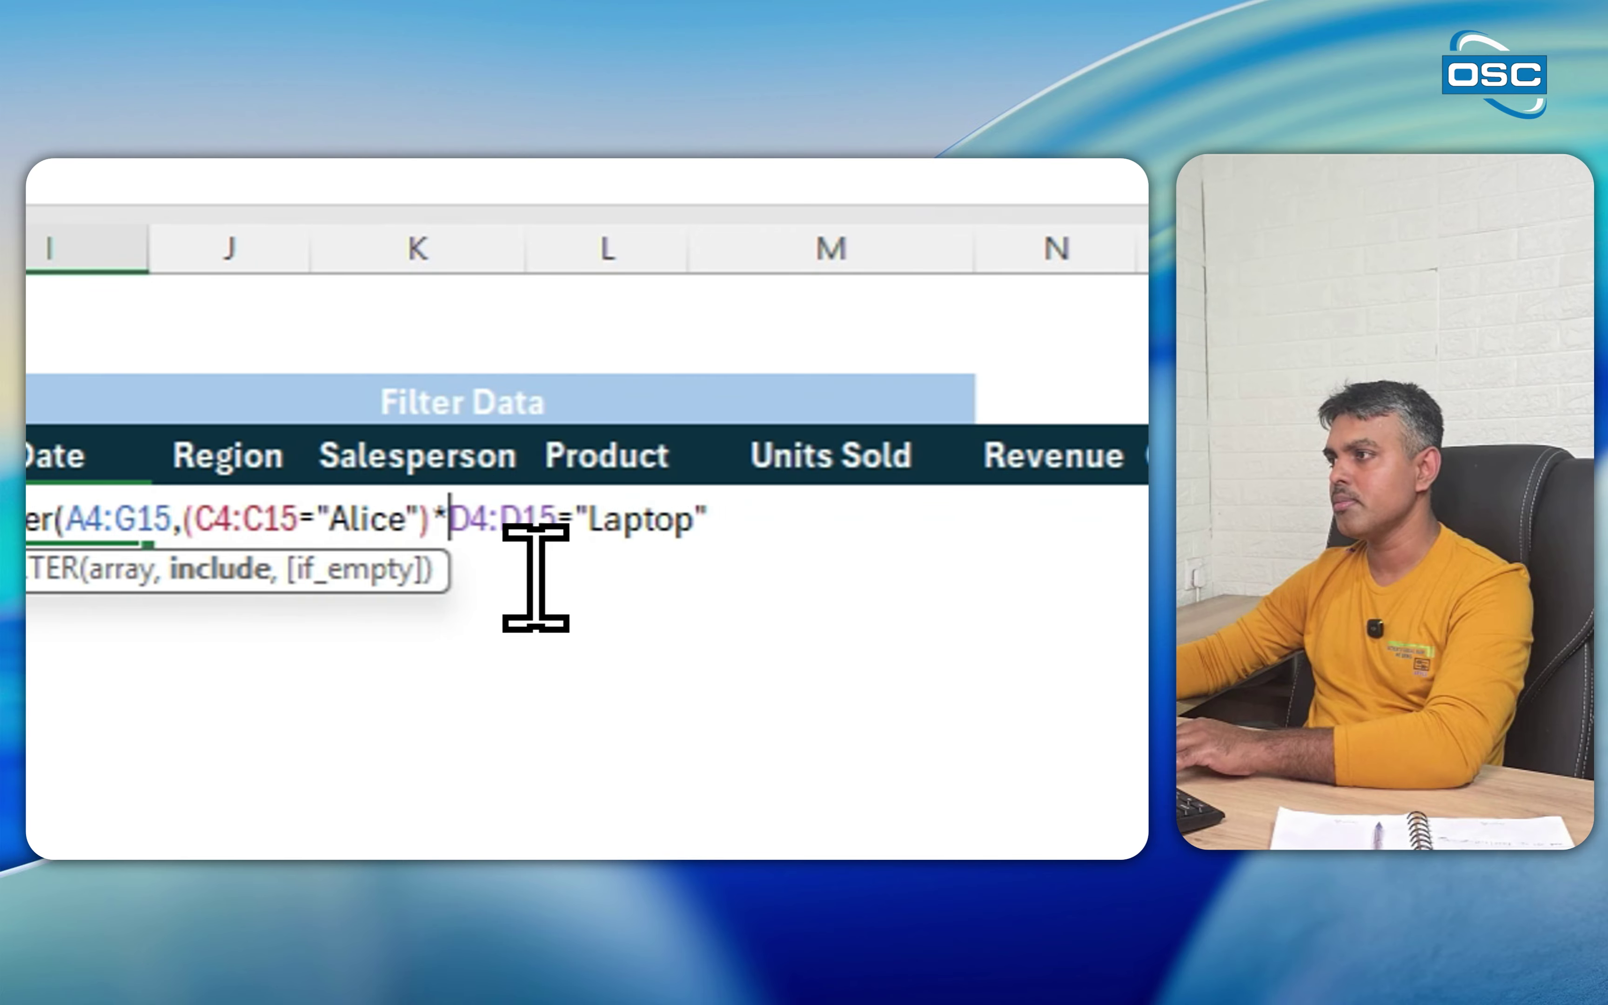
text(()
key(End)
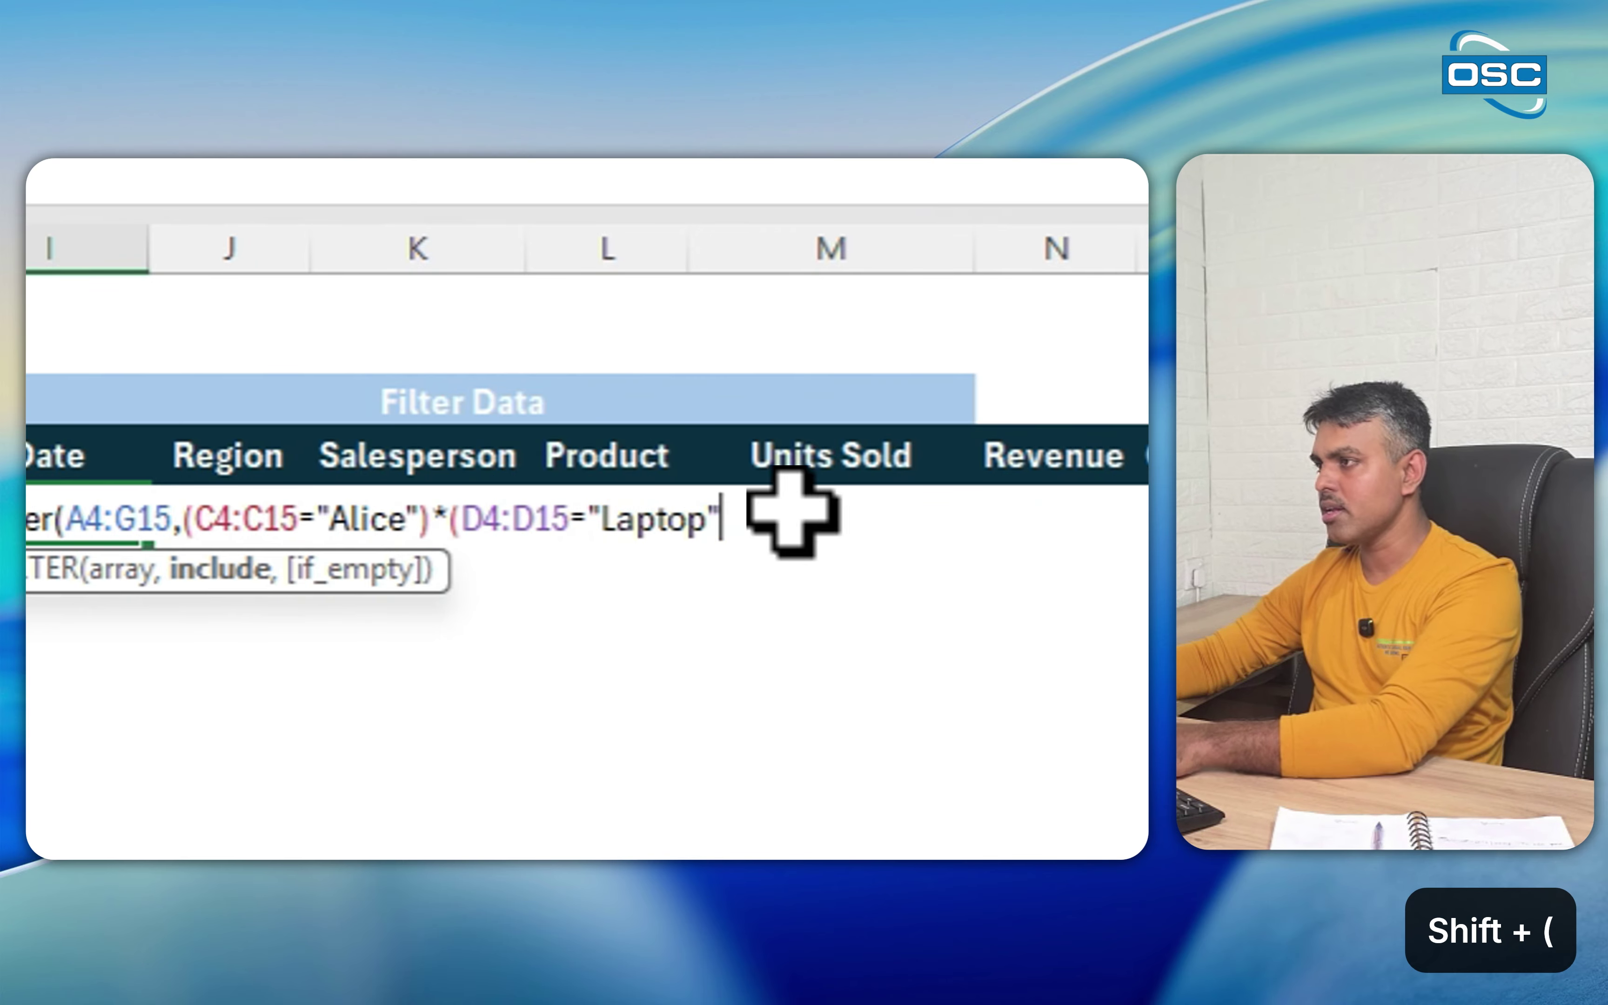
text())
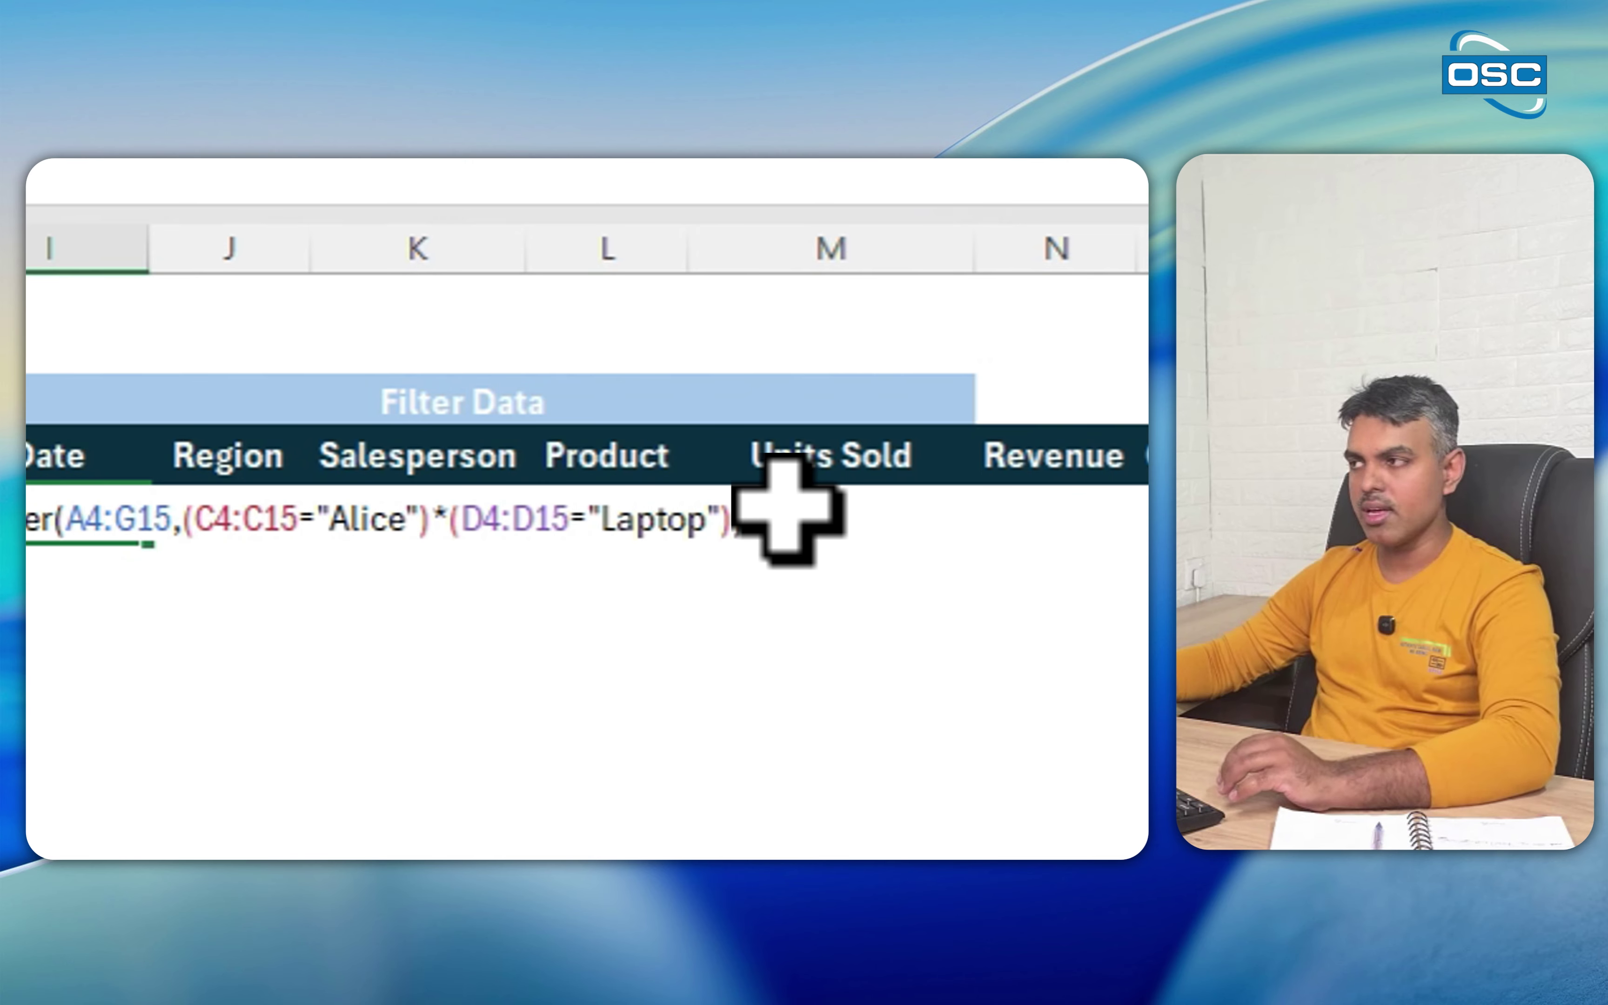
key(Return)
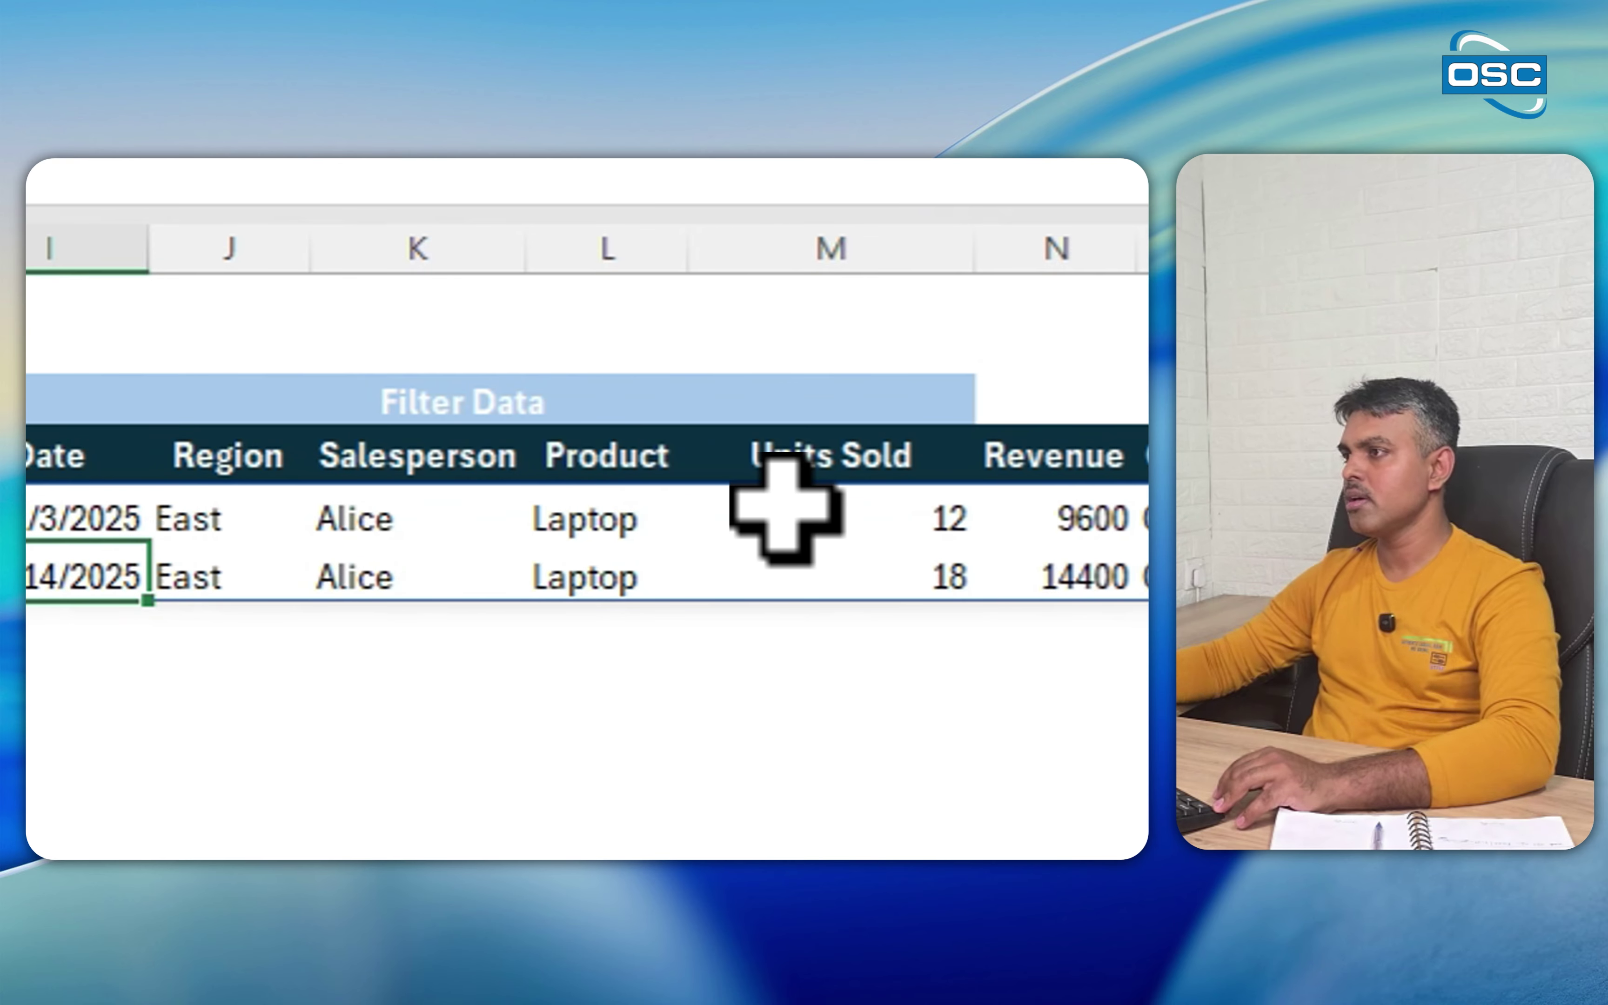
- Examine the Salesperson and Product values in the filtered records, and the same two columns in the source table
click(393, 558)
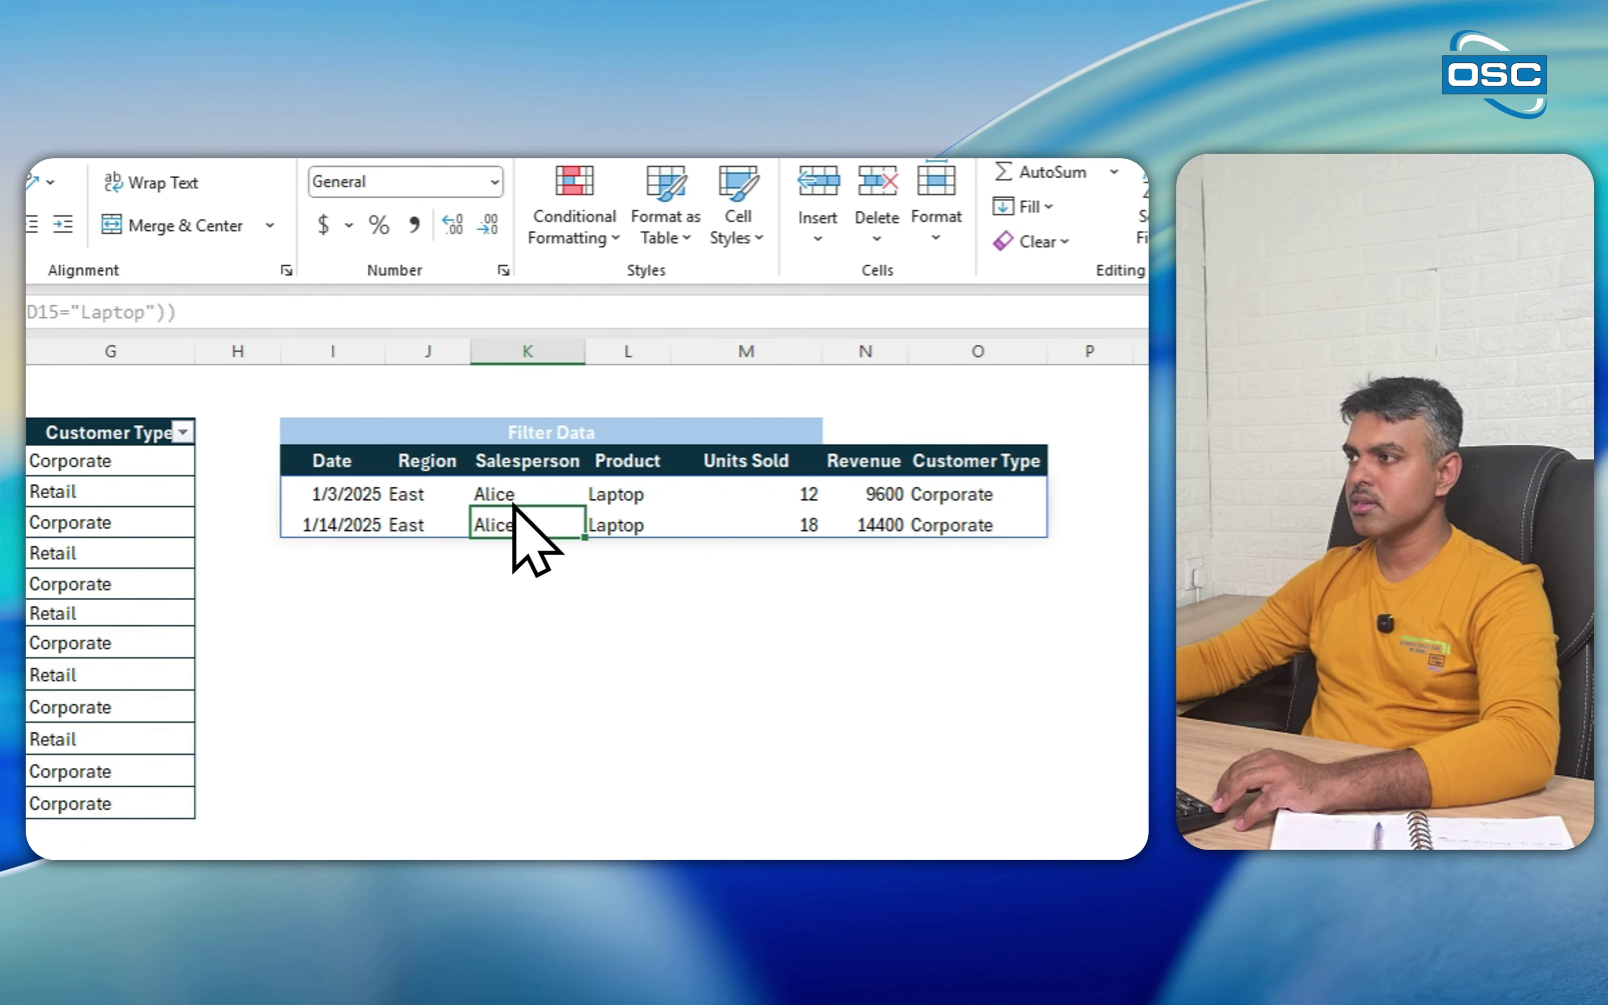
click(615, 498)
click(650, 519)
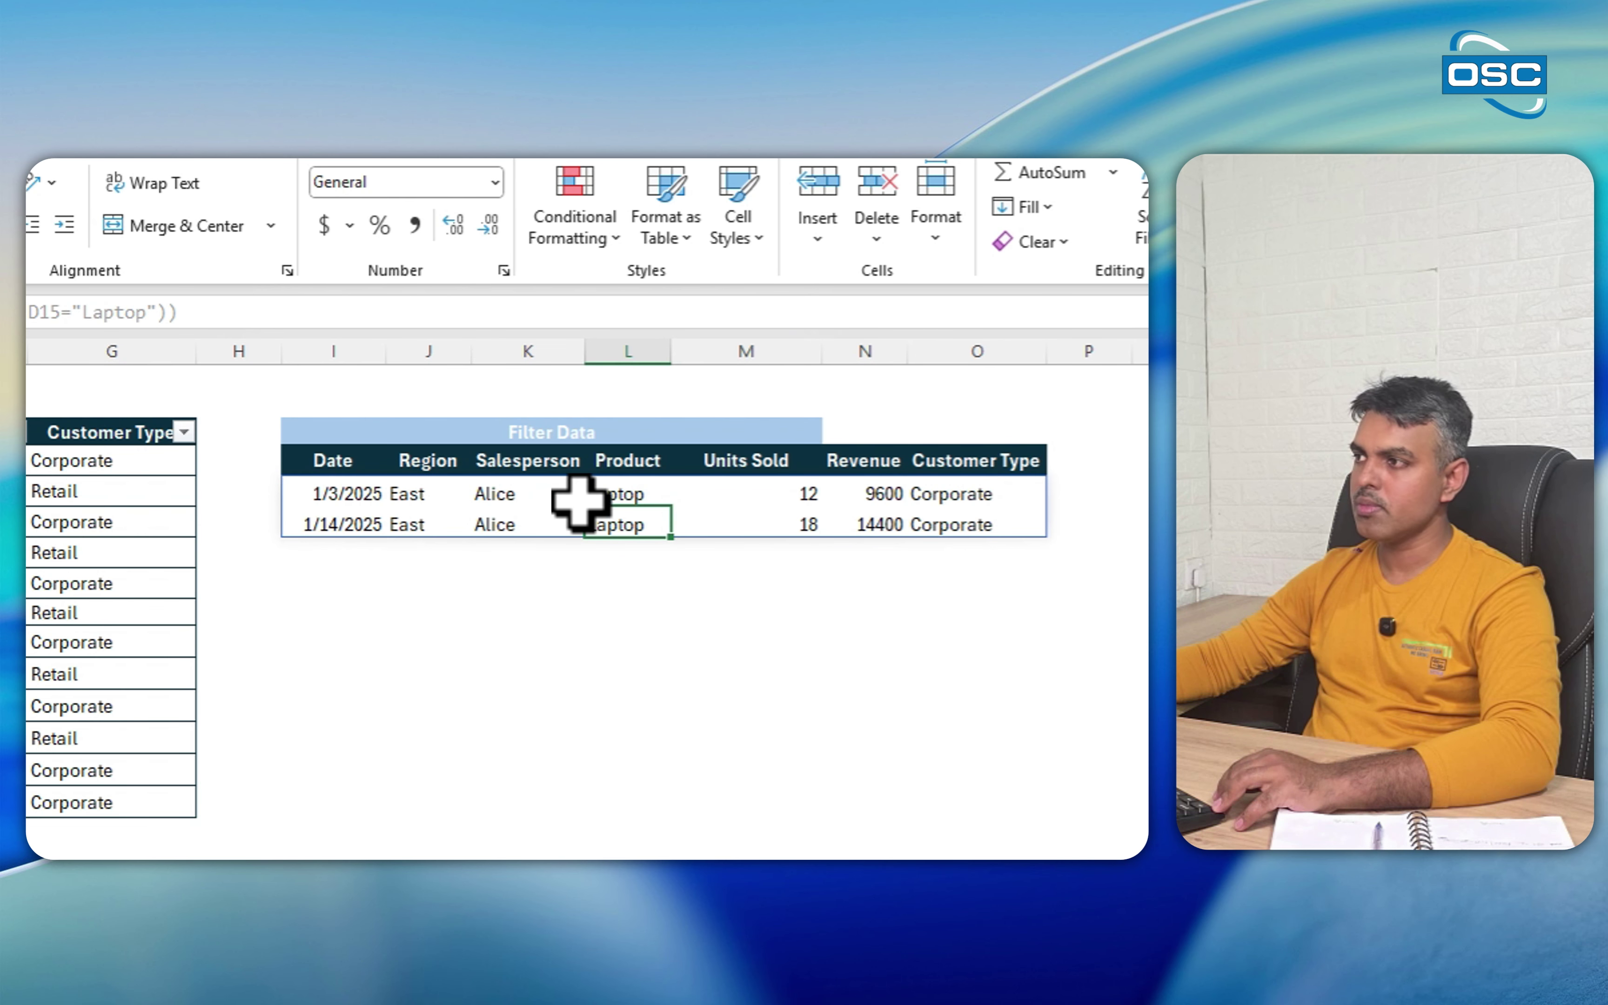
drag(531, 495, 532, 526)
drag(655, 495, 658, 525)
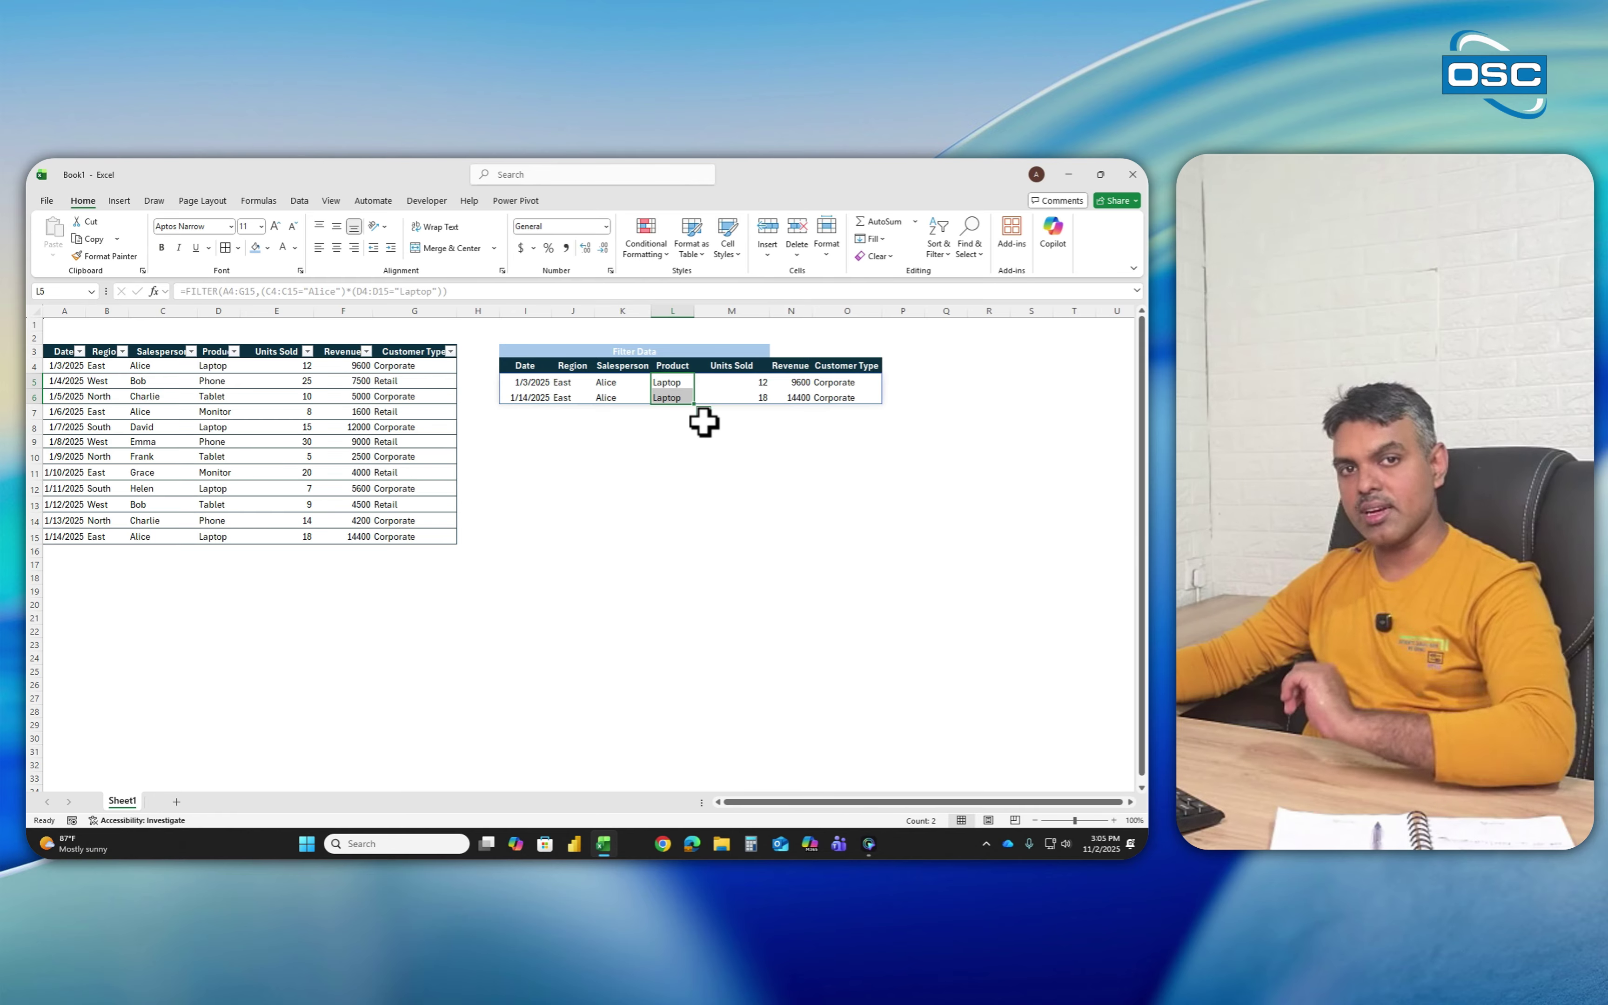
click(579, 455)
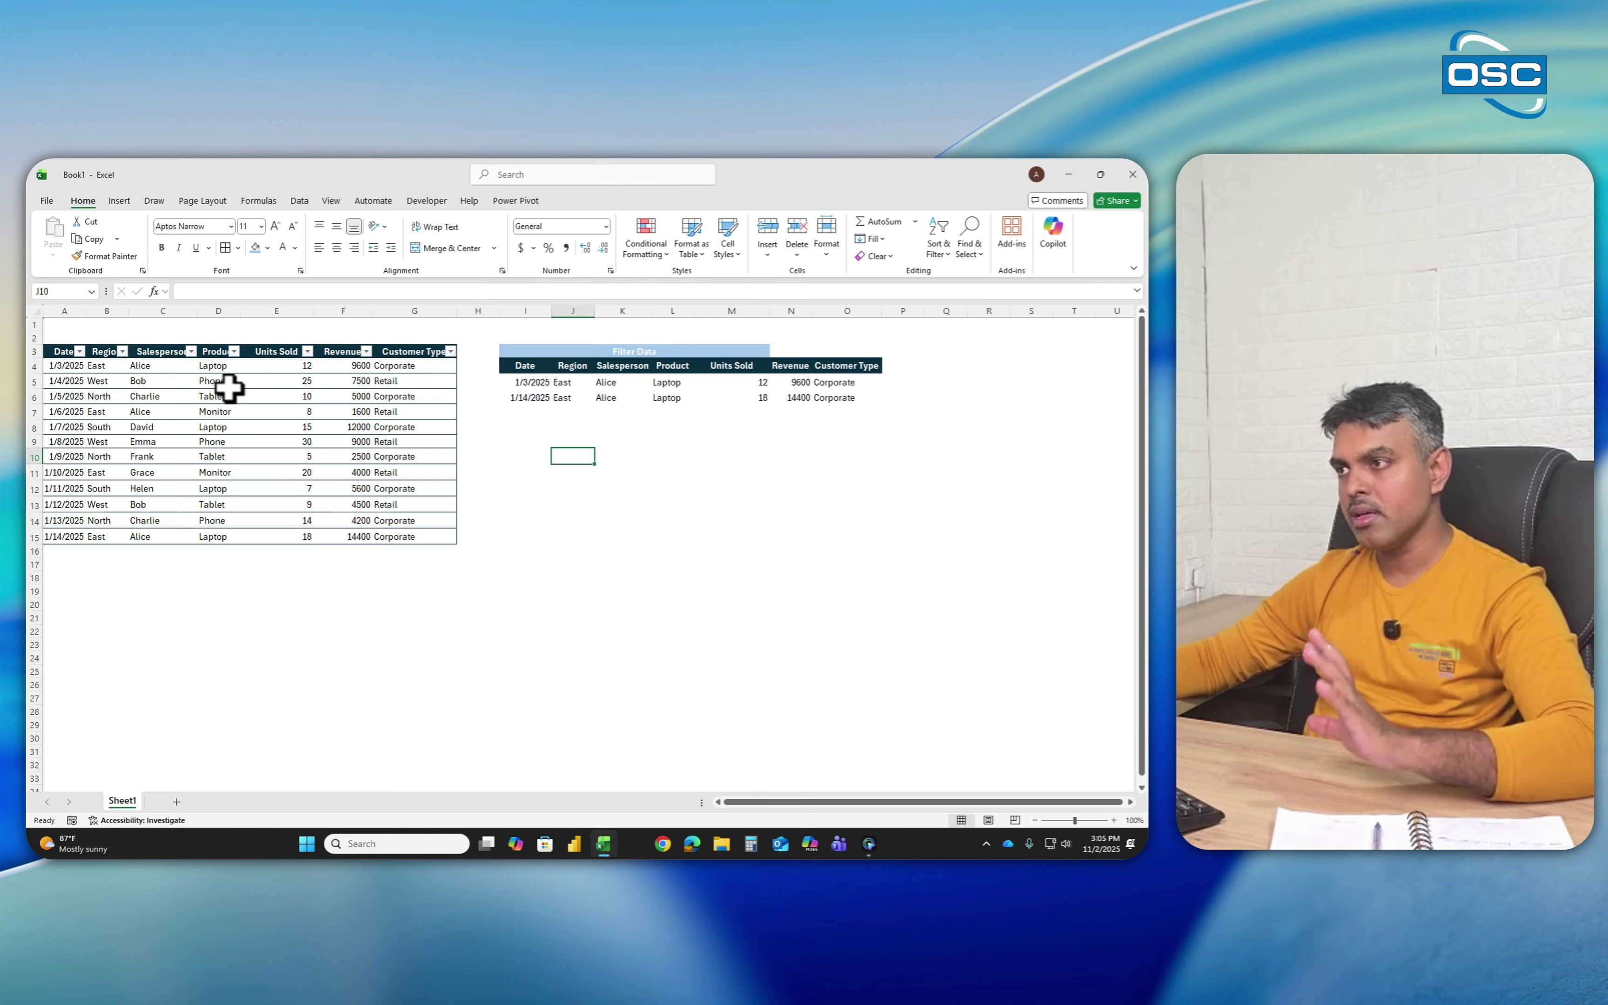
drag(142, 366, 153, 533)
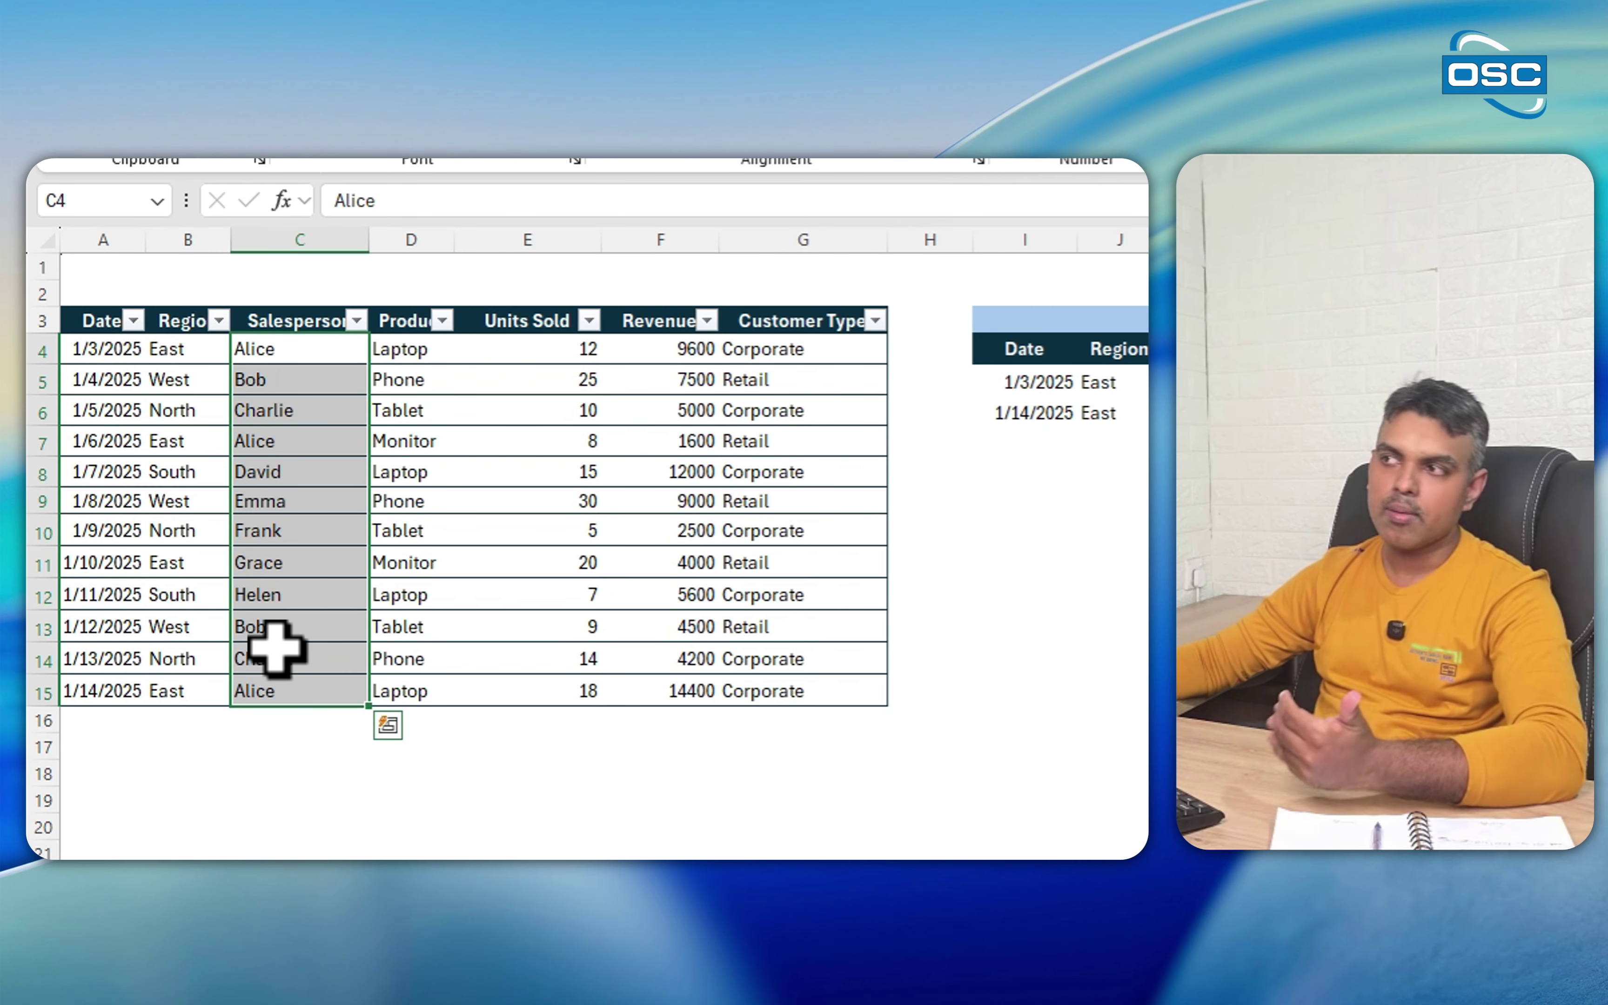
drag(420, 352, 412, 651)
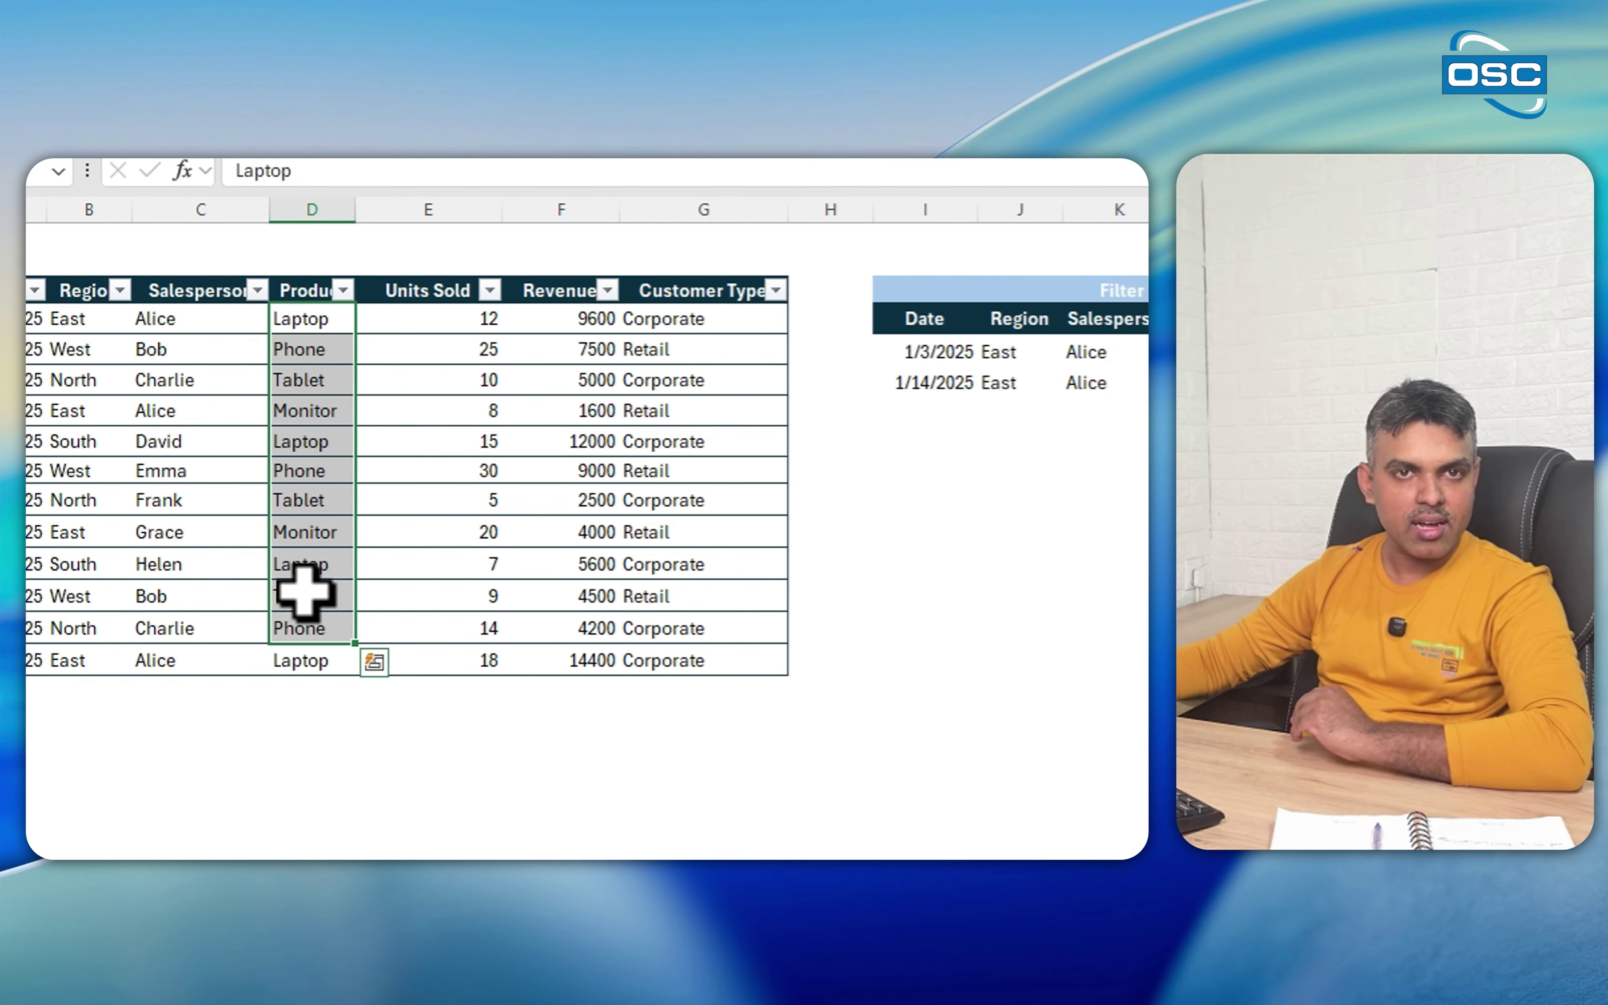
- Delete the AND formula from I5 and begin a new =FILTER( formula there with A4:G15 as the array
click(929, 354)
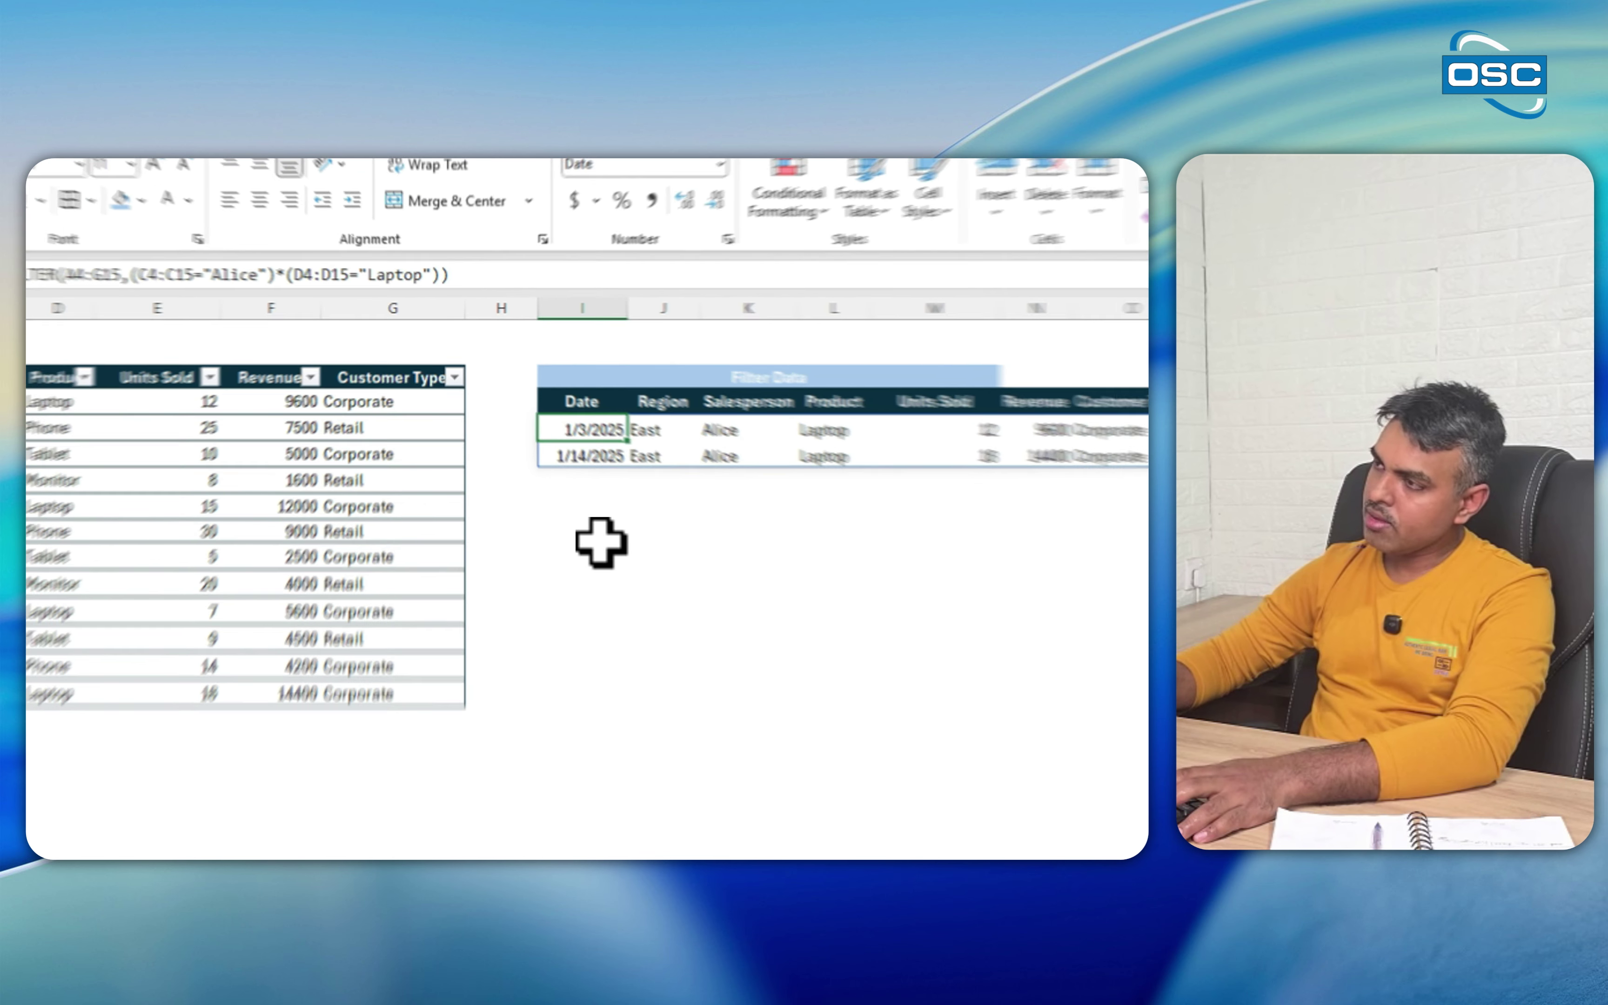
key(Delete)
text(=Fi)
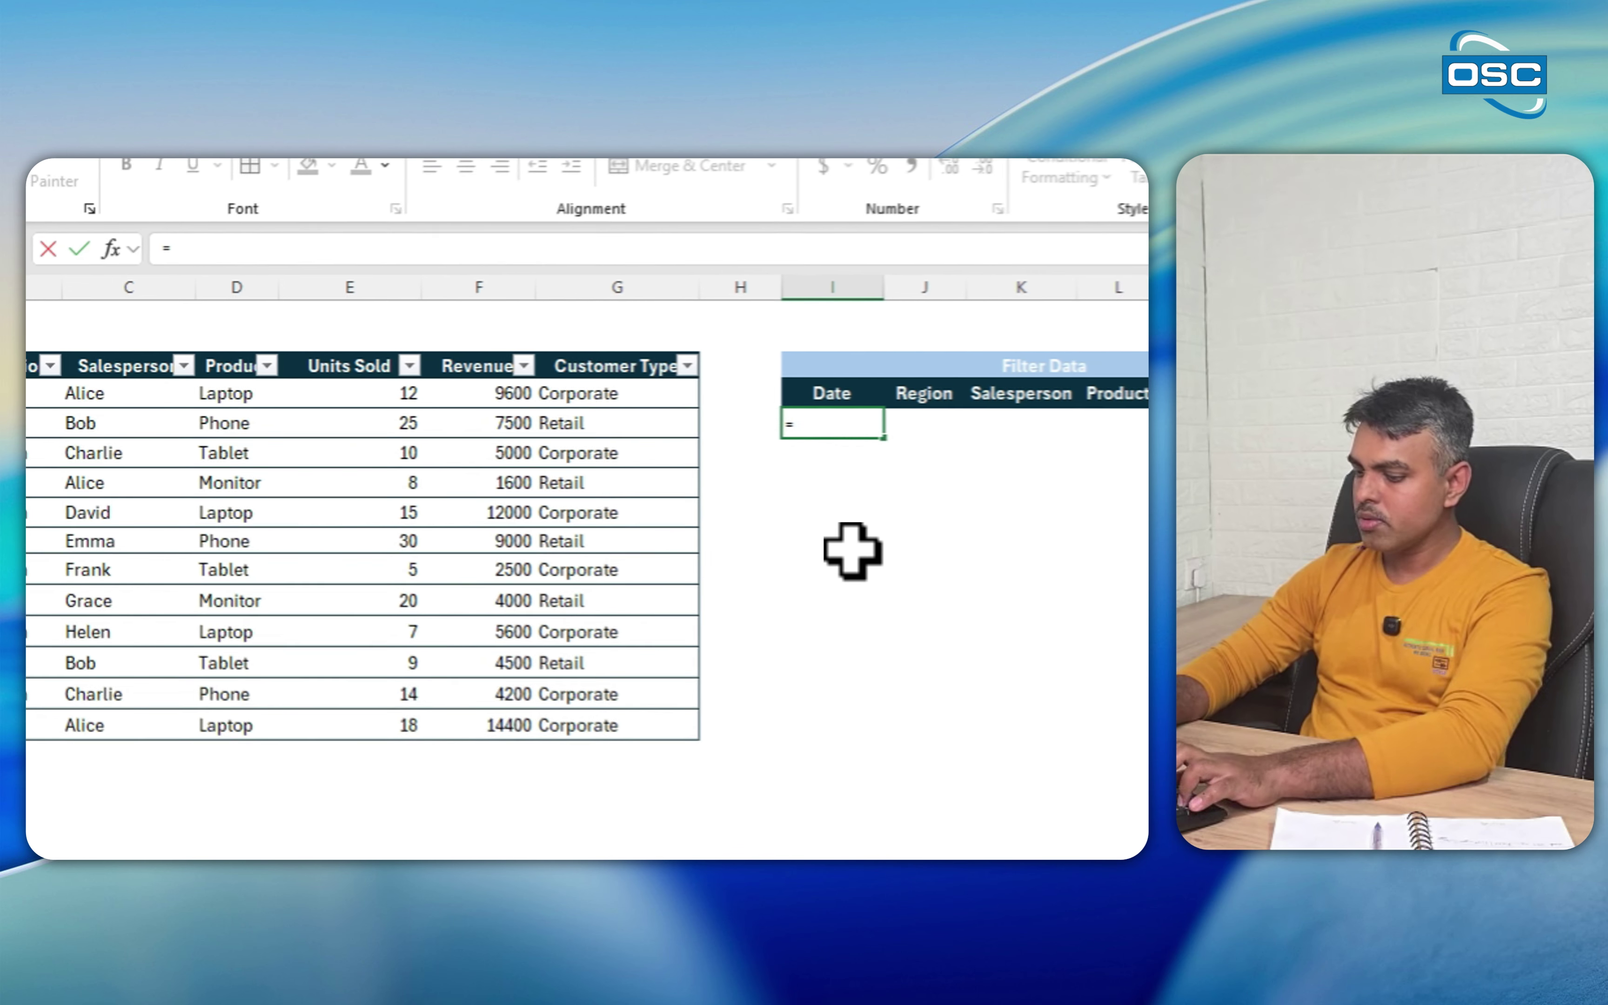
text(klt)
key(BackSpace)
key(BackSpace)
key(BackSpace)
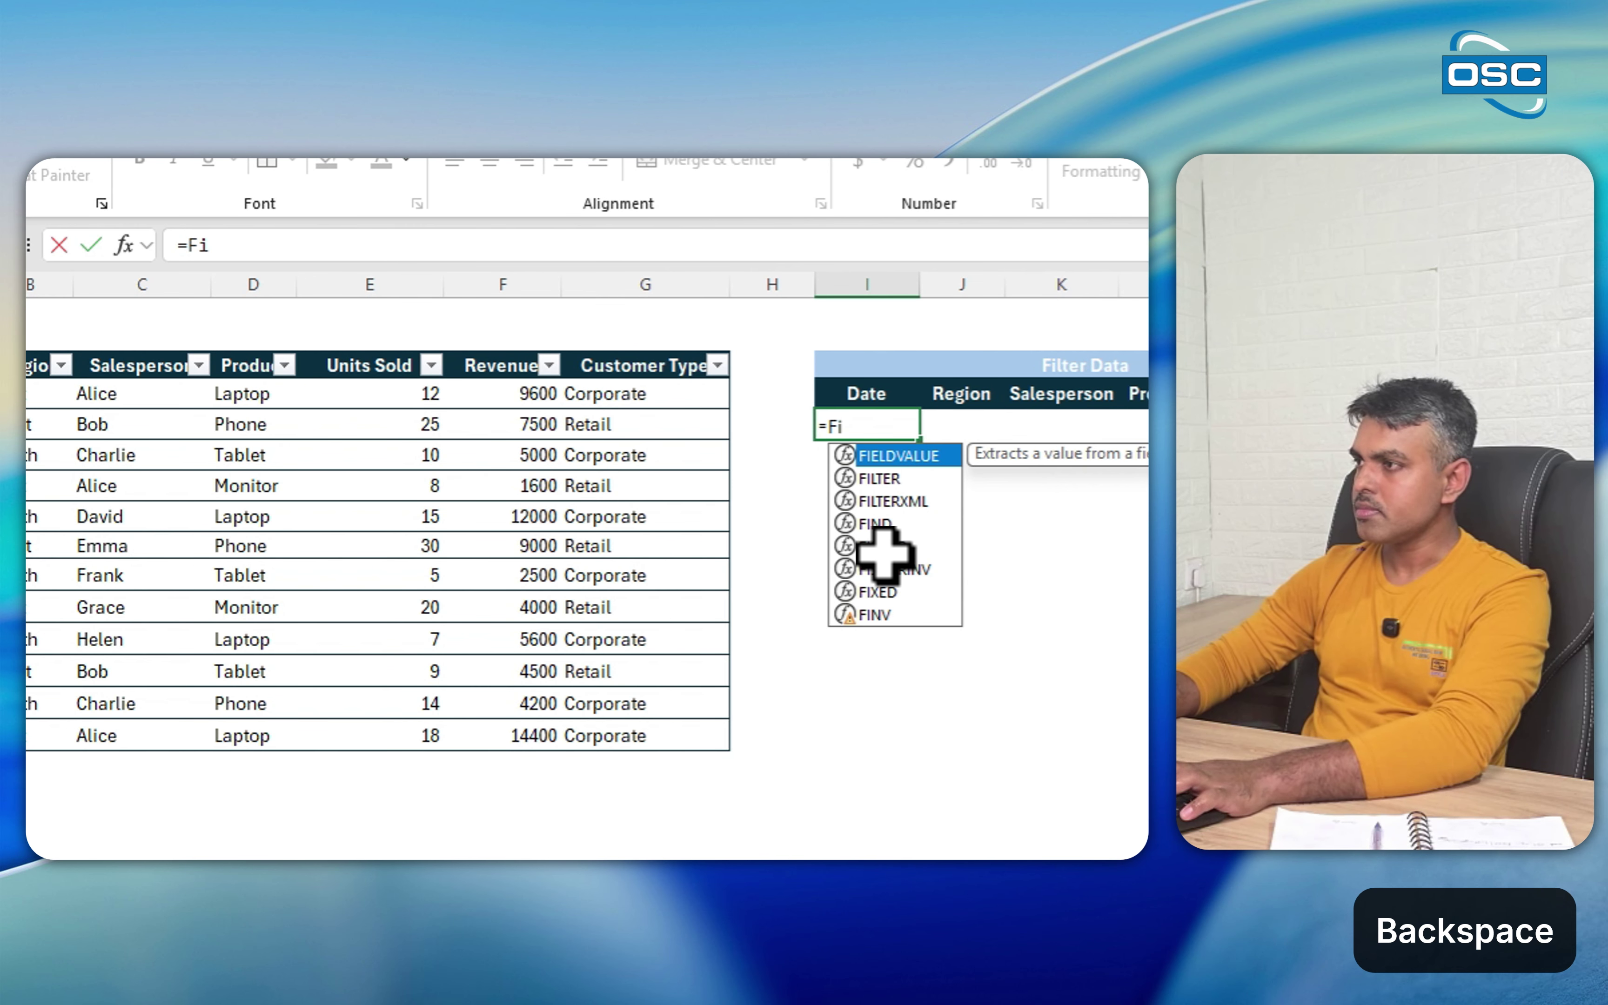
text(lt)
key(Tab)
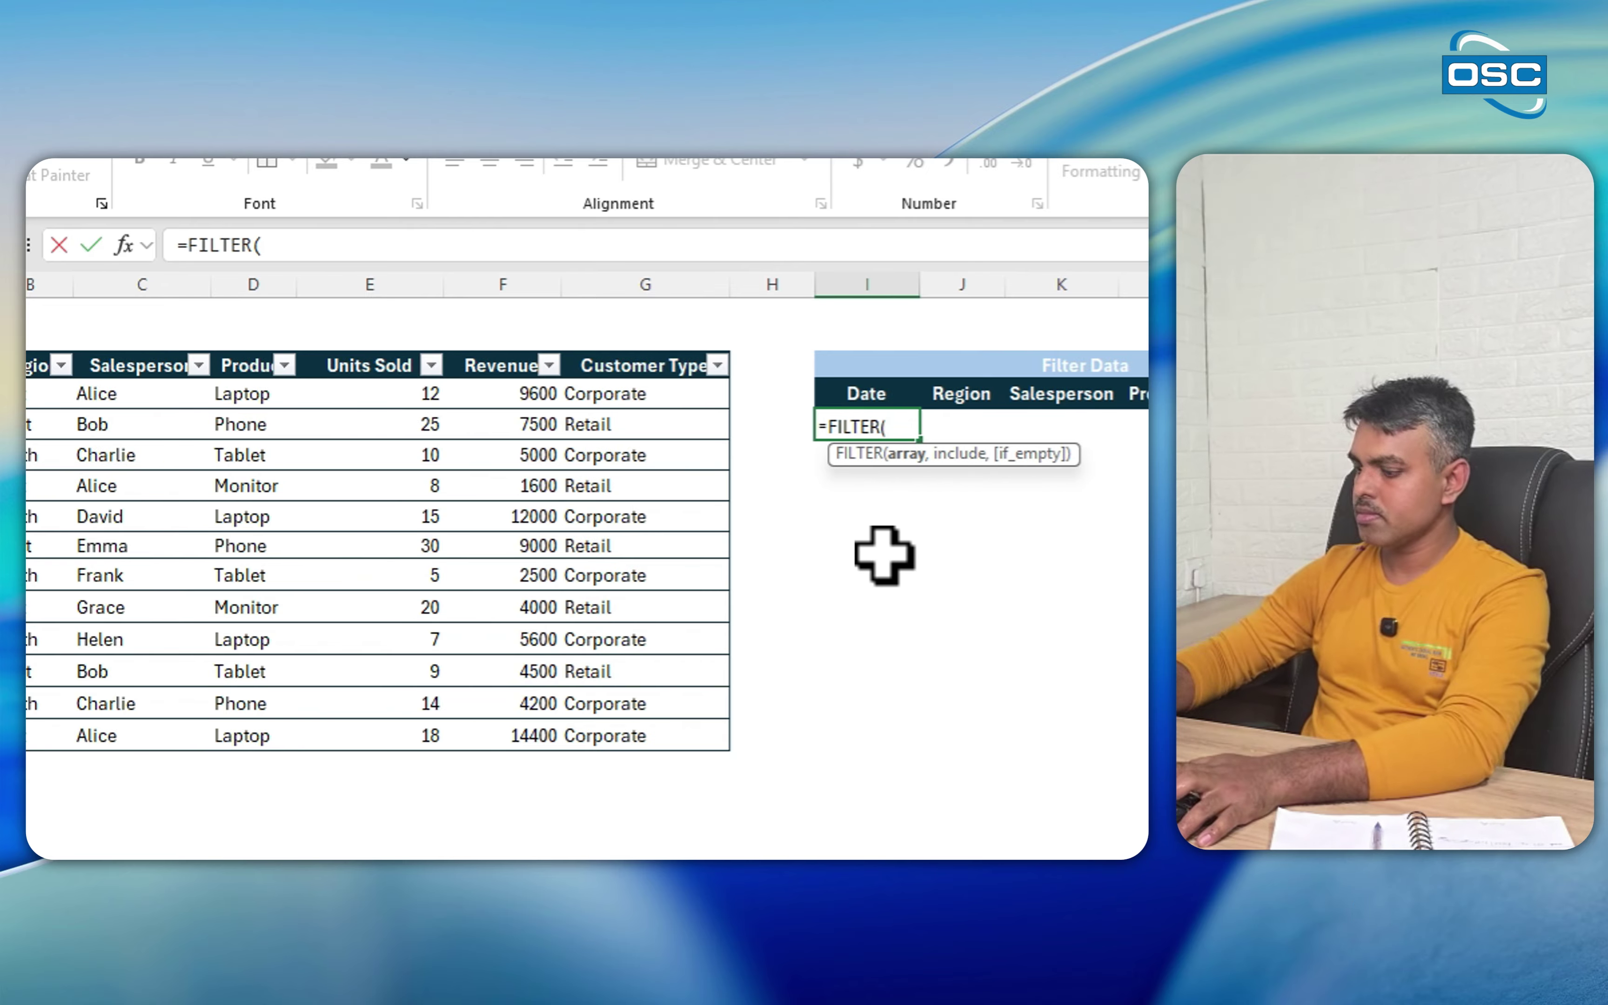
drag(65, 420, 621, 732)
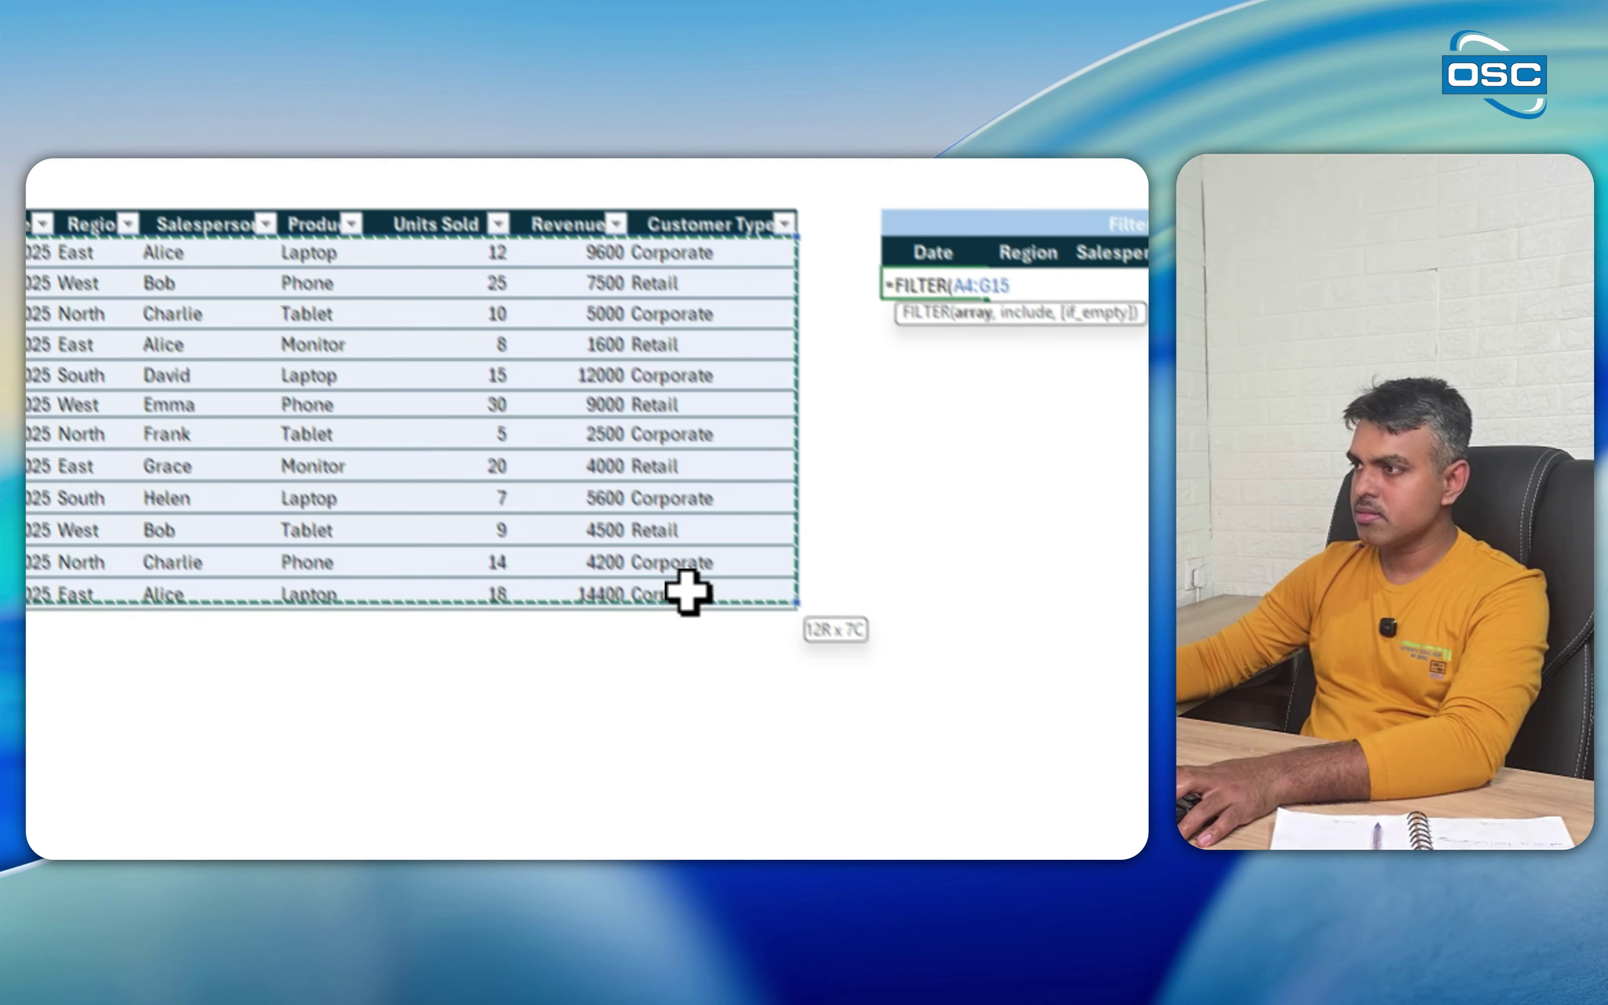
drag(687, 591, 688, 592)
text(,)
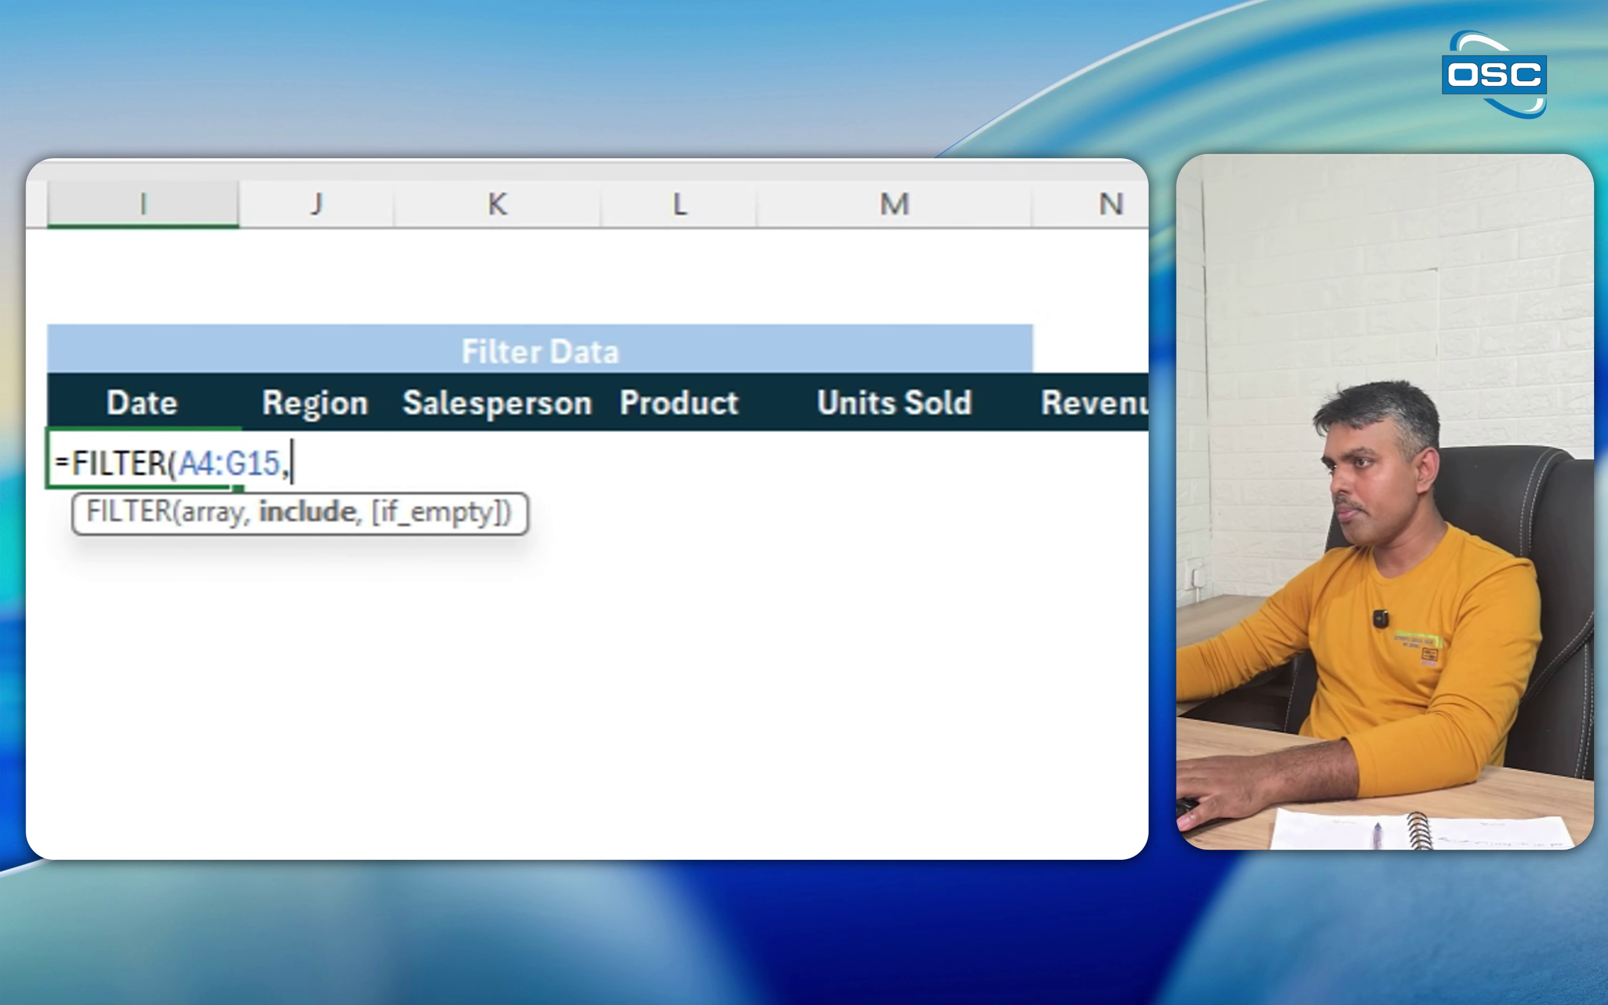
- Add an include condition making C4:C15 equal to the name of the salesperson in C4
drag(265, 317, 331, 684)
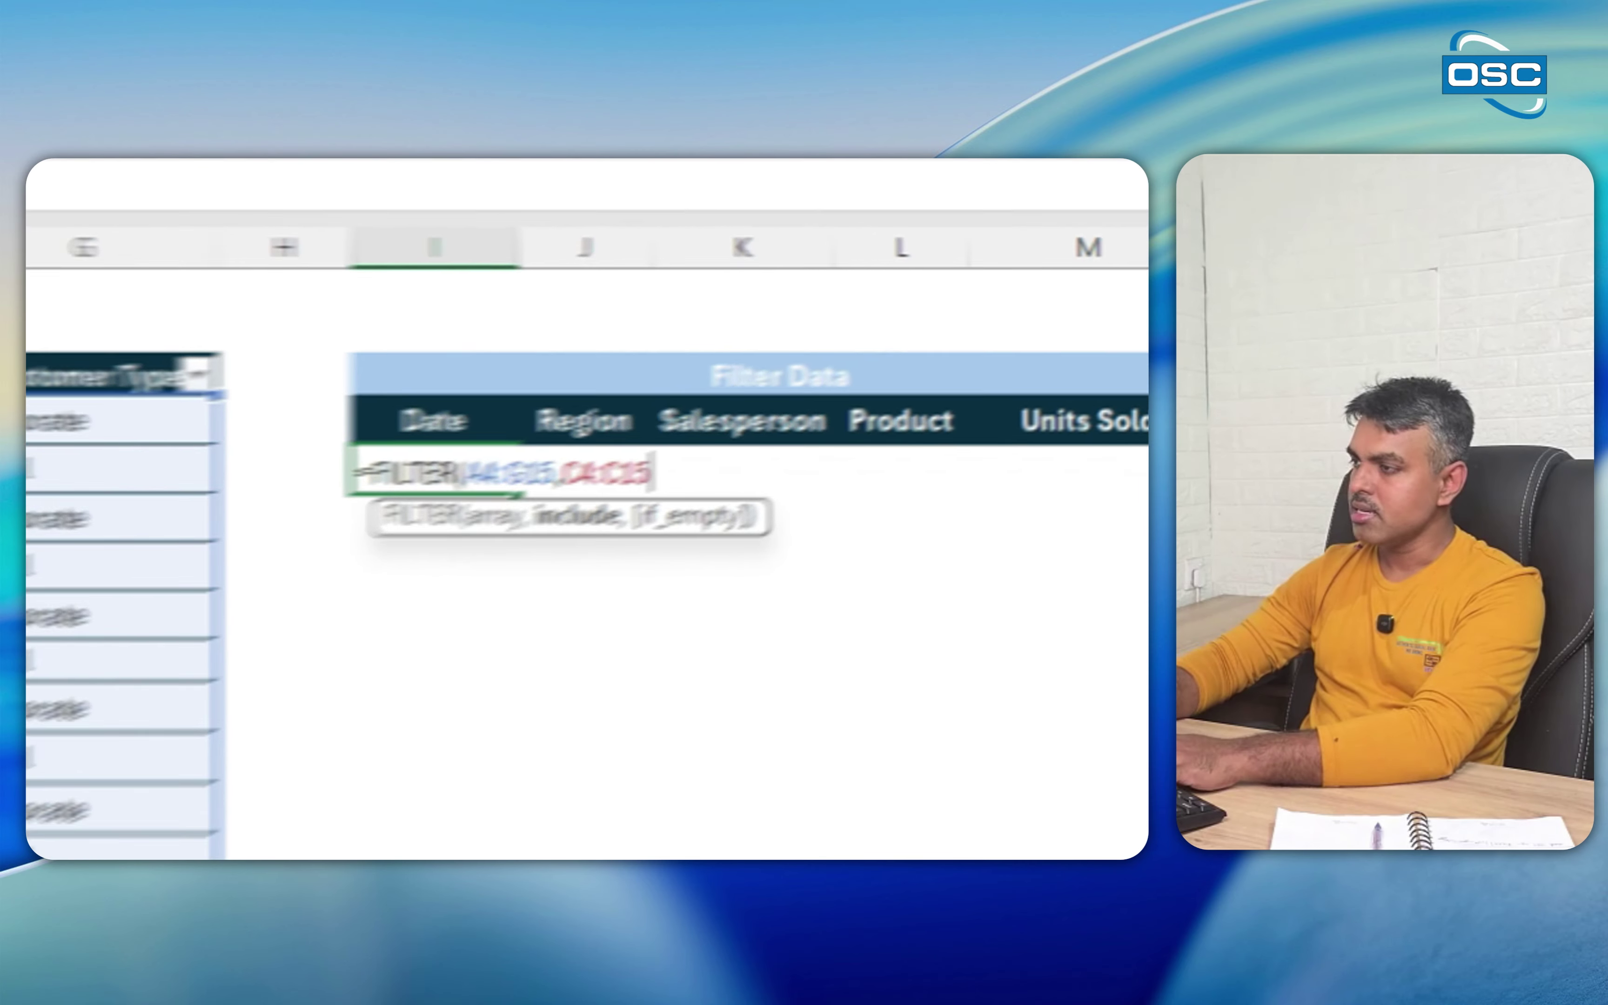
text(="Al)
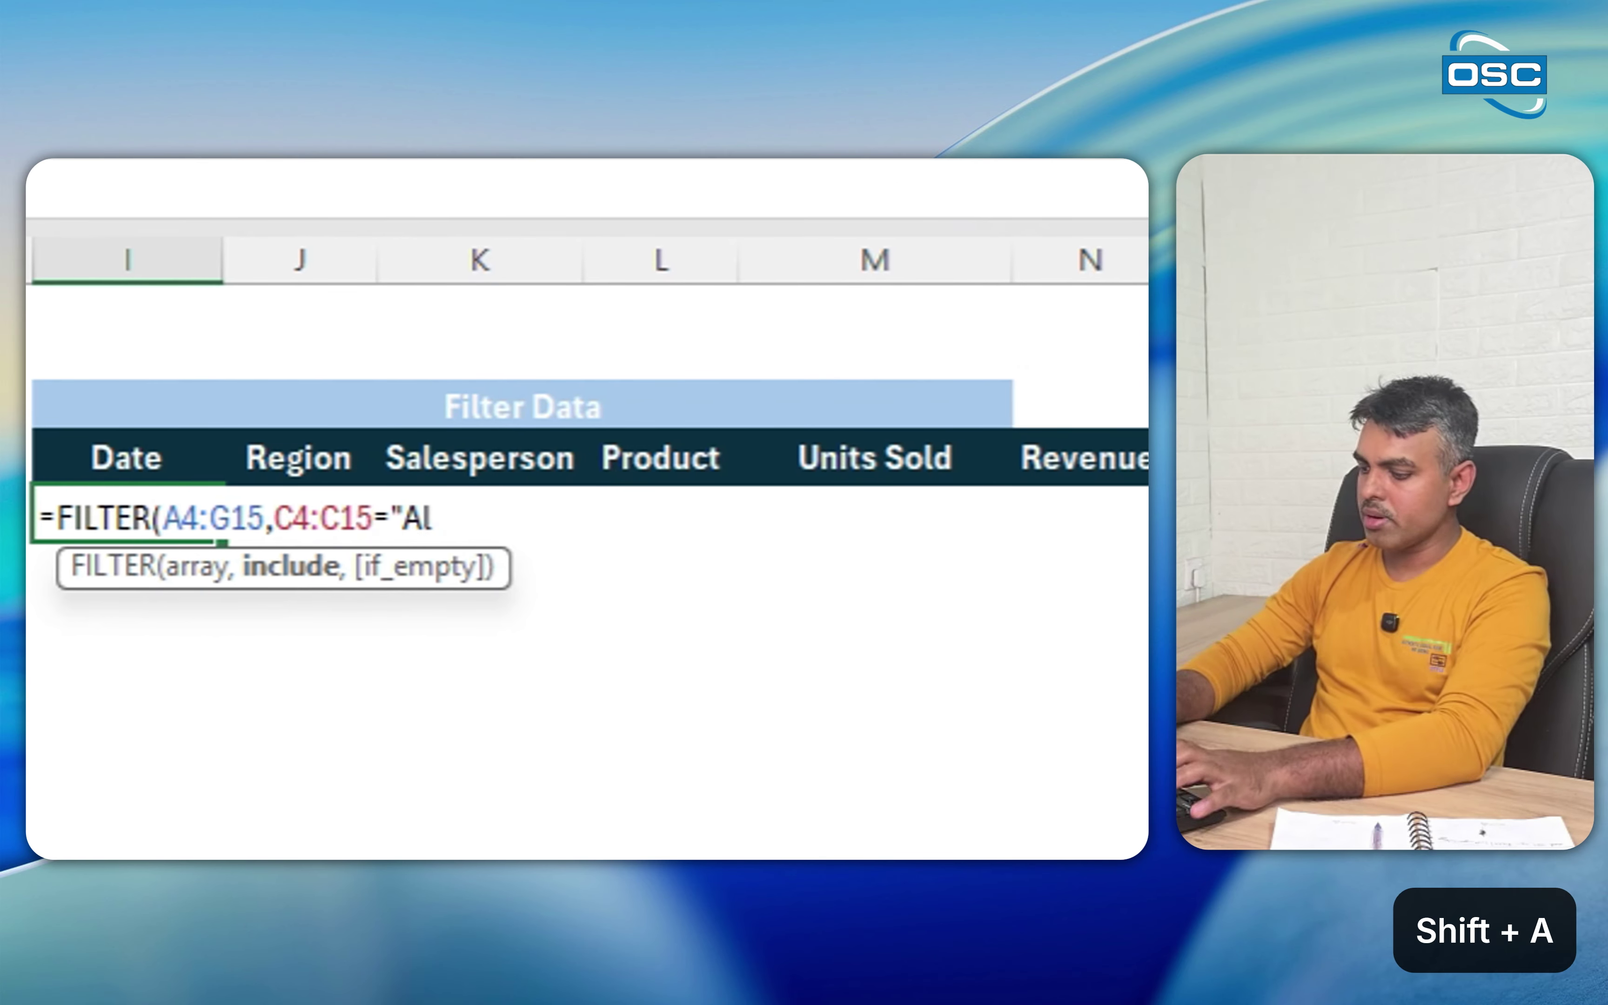
text(ice")
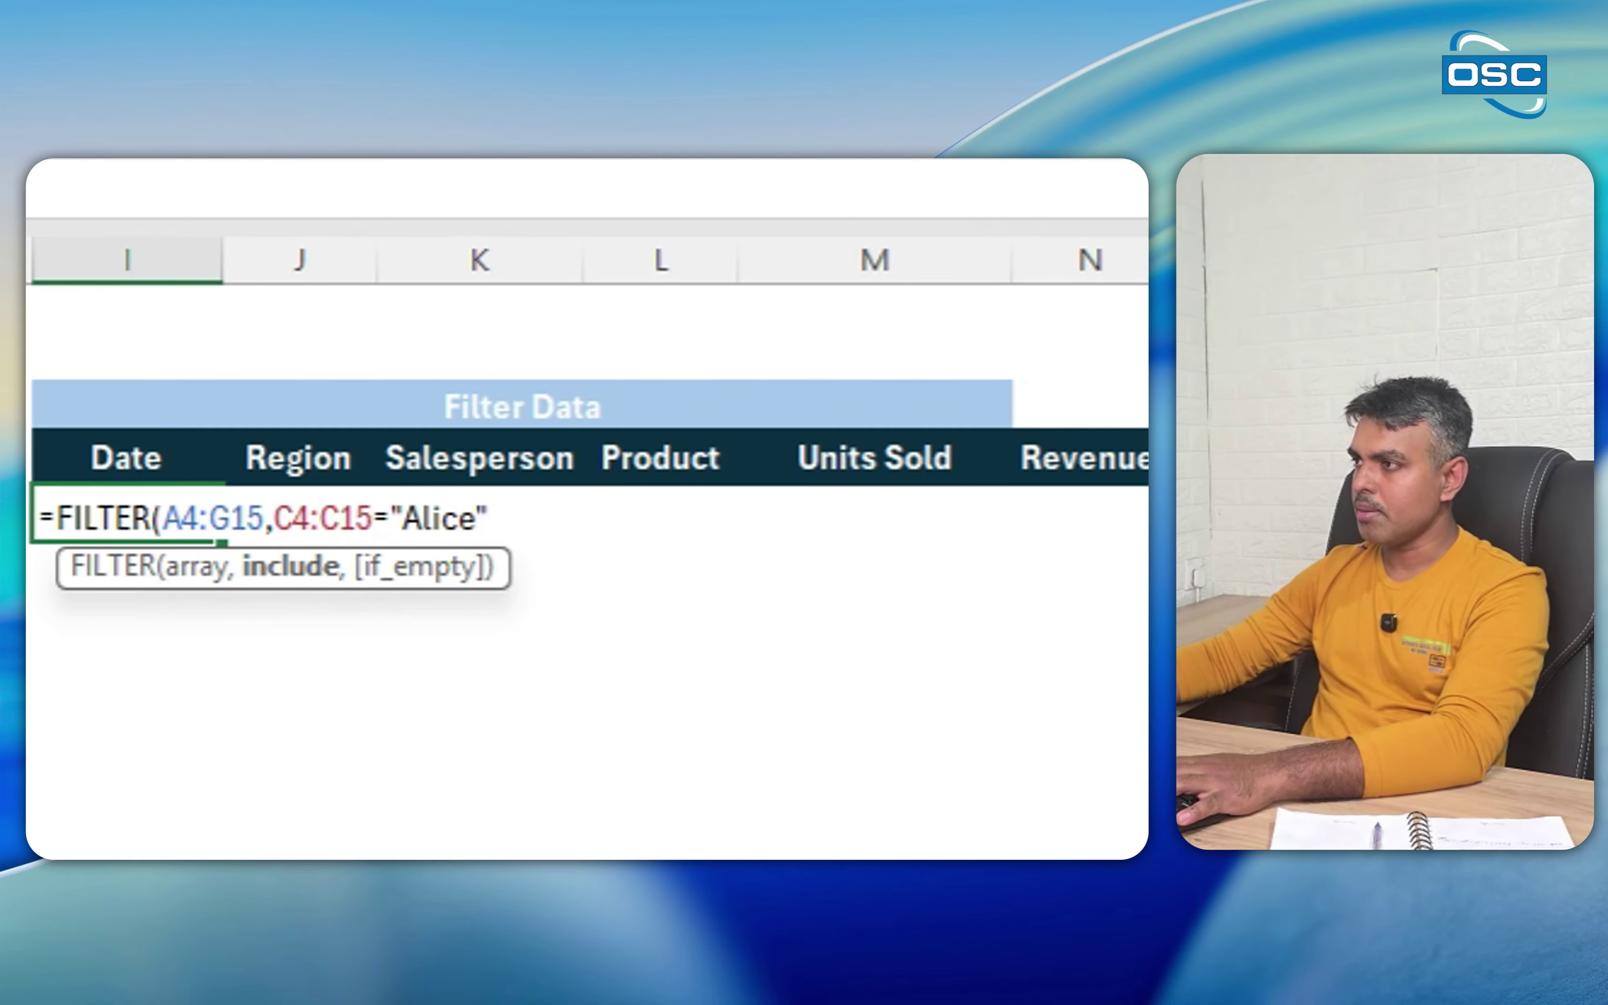
- Wrap the first salesperson condition in parentheses and append the OR operator + after it
click(277, 520)
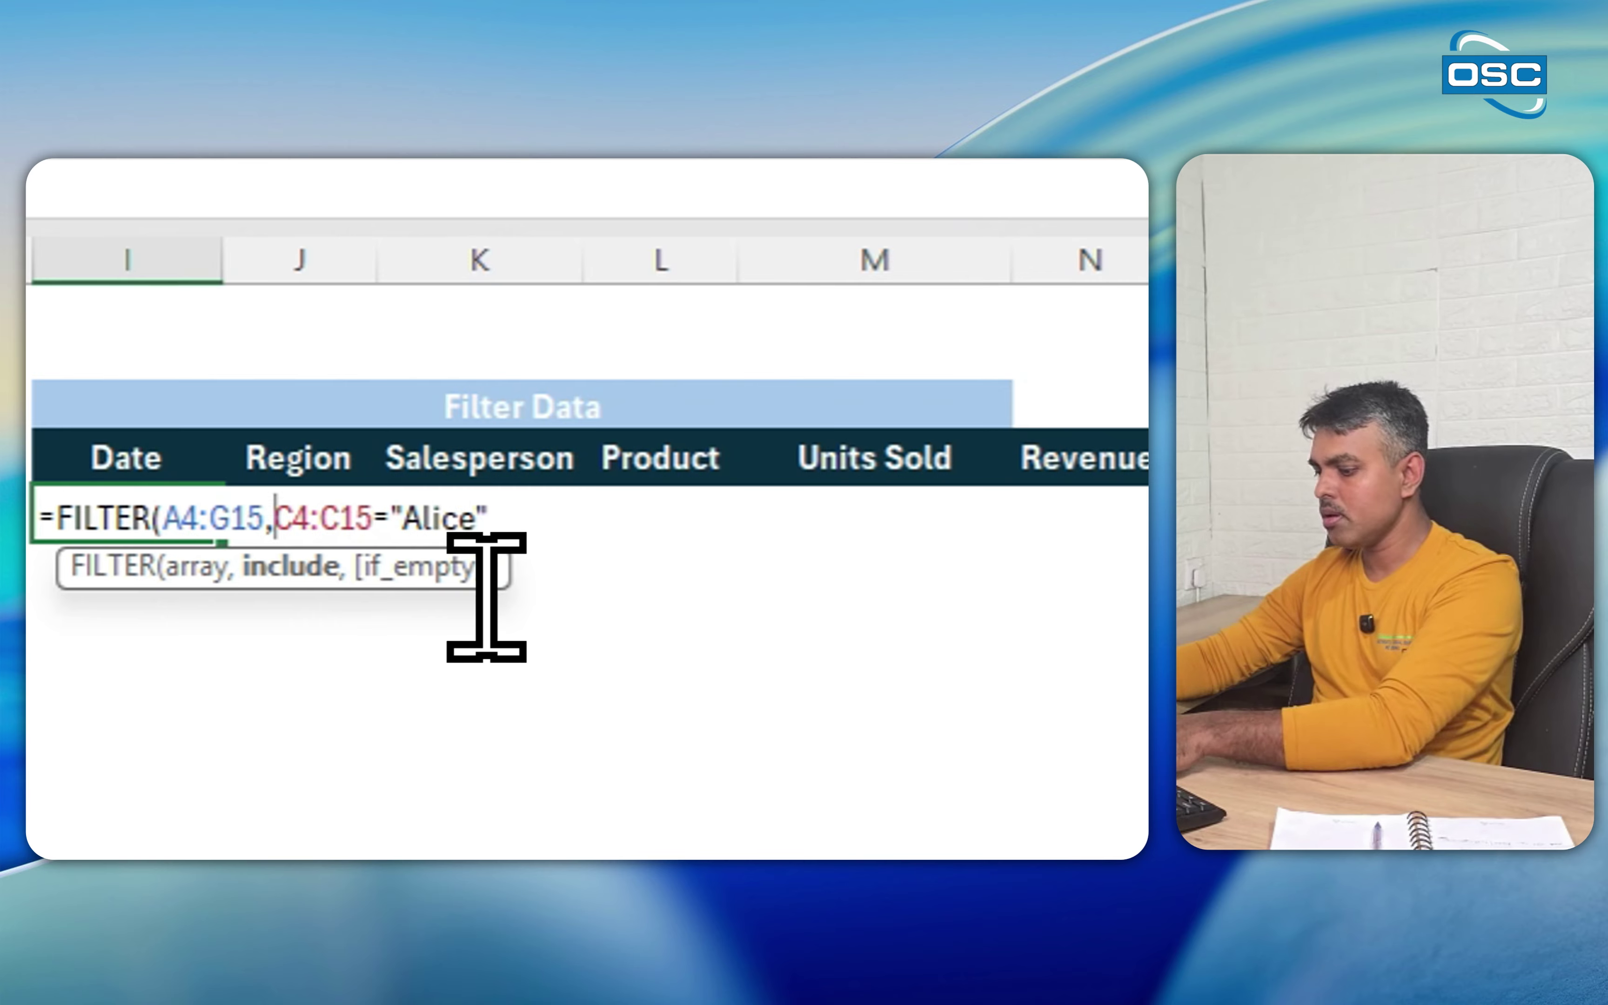
text(()
click(638, 519)
text())
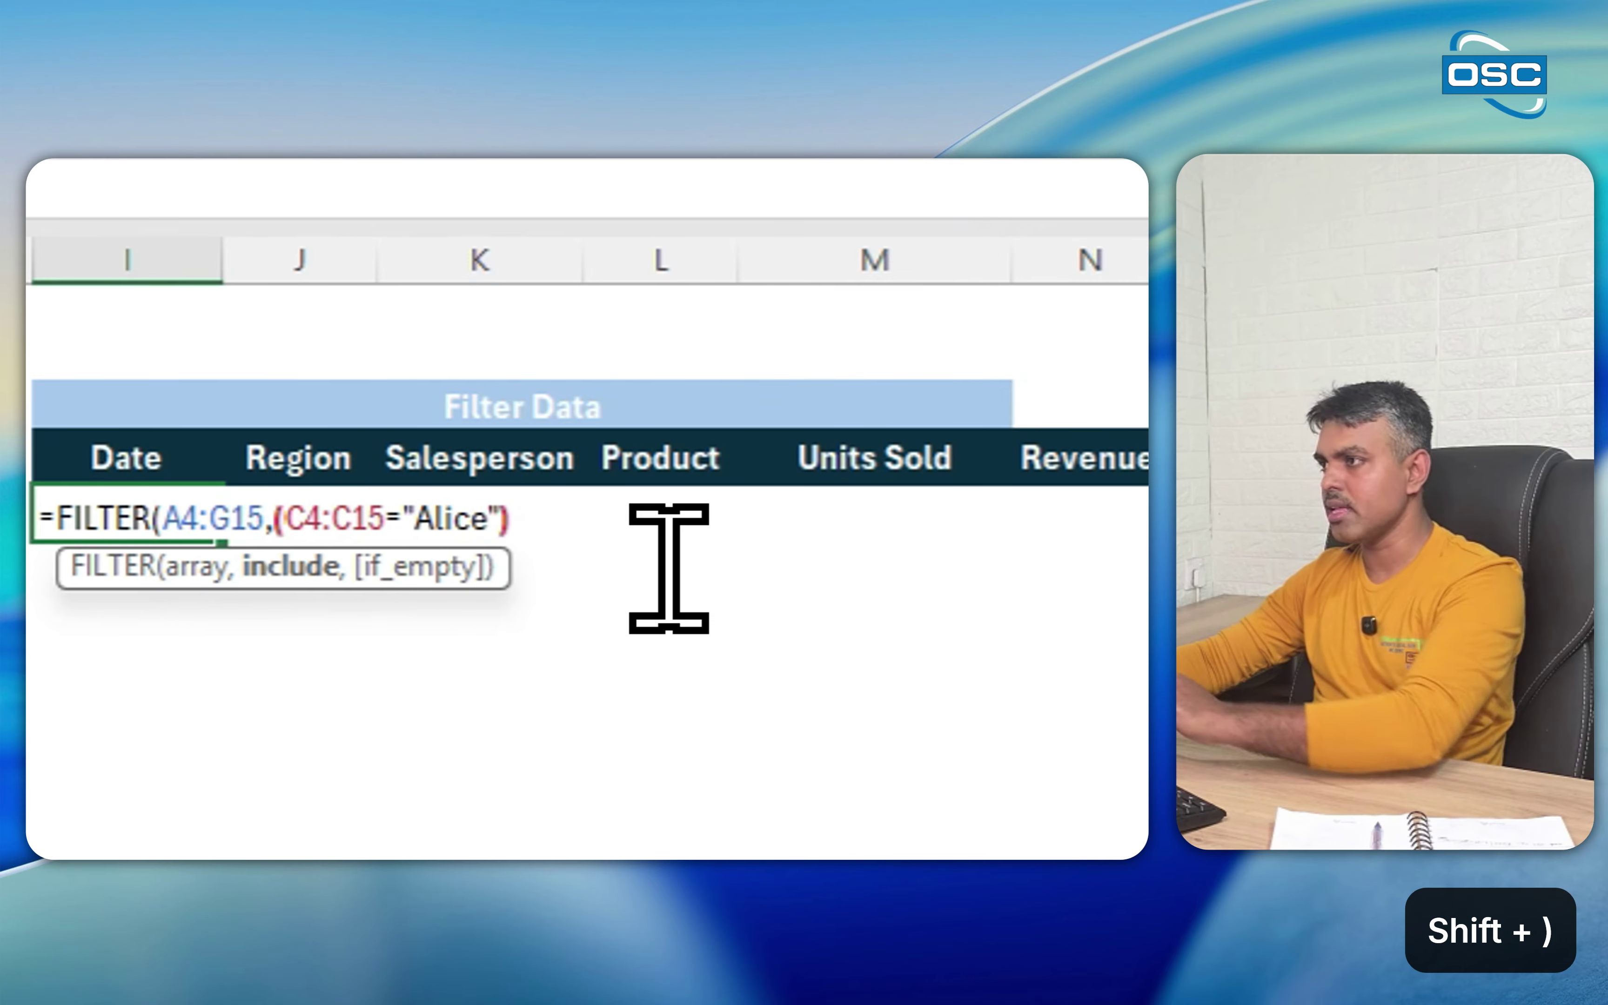
text(+)
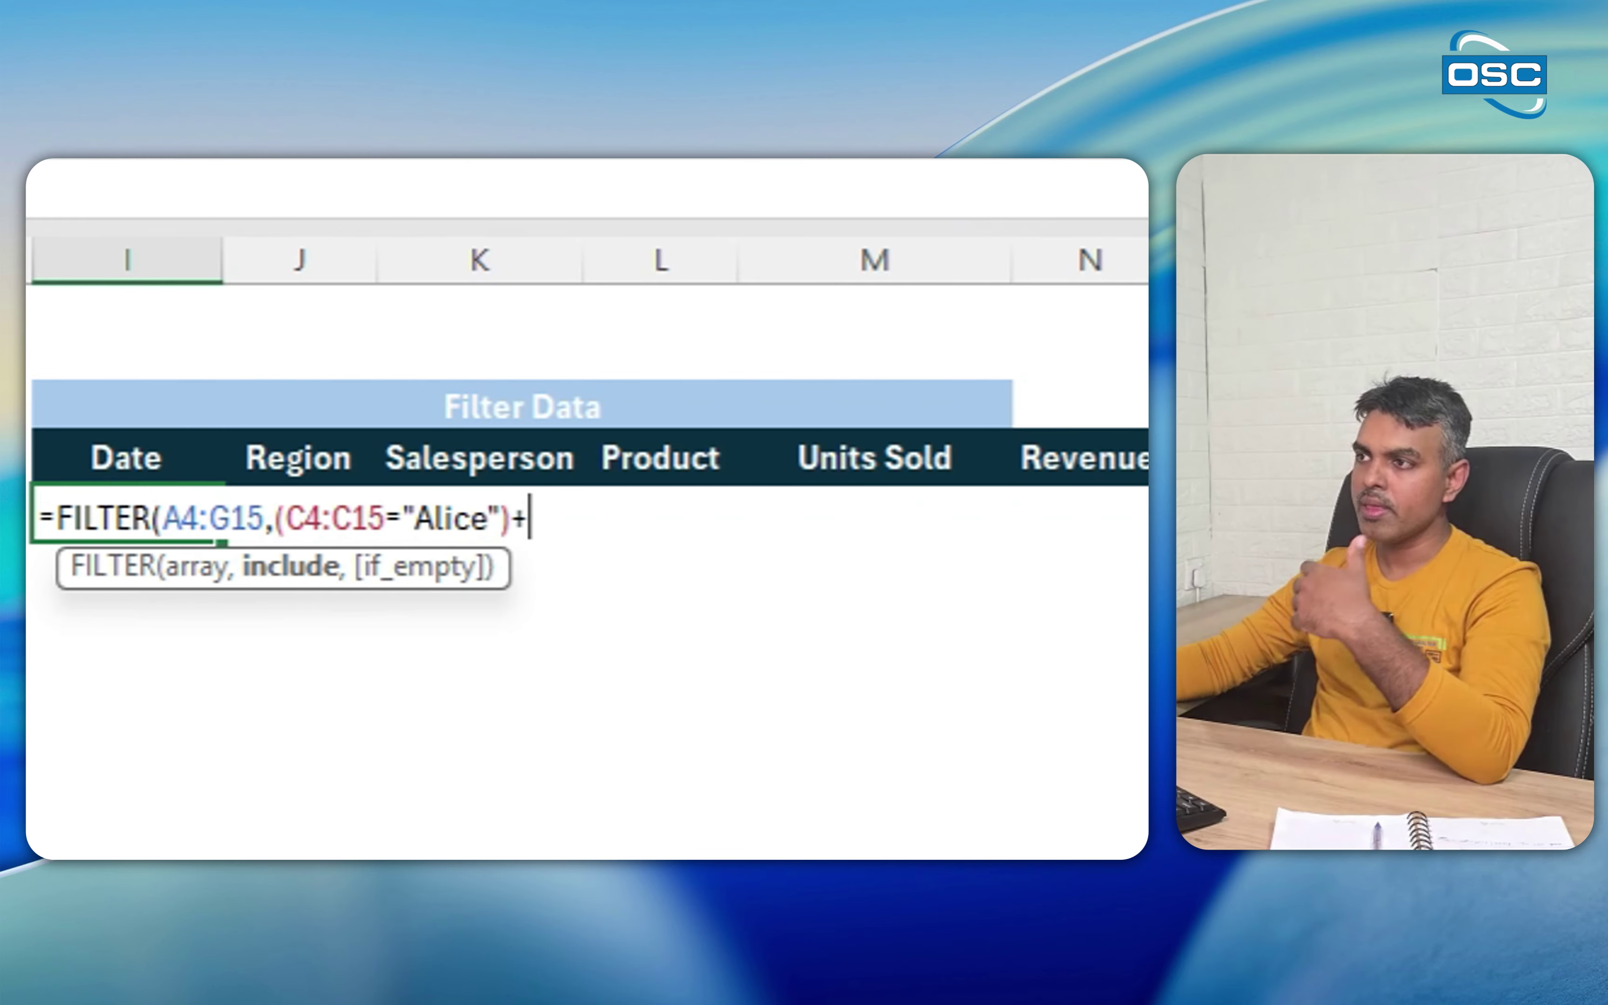
- Add an alternative condition making C4:C15 equal to the name of the salesperson in C6
drag(162, 365, 166, 537)
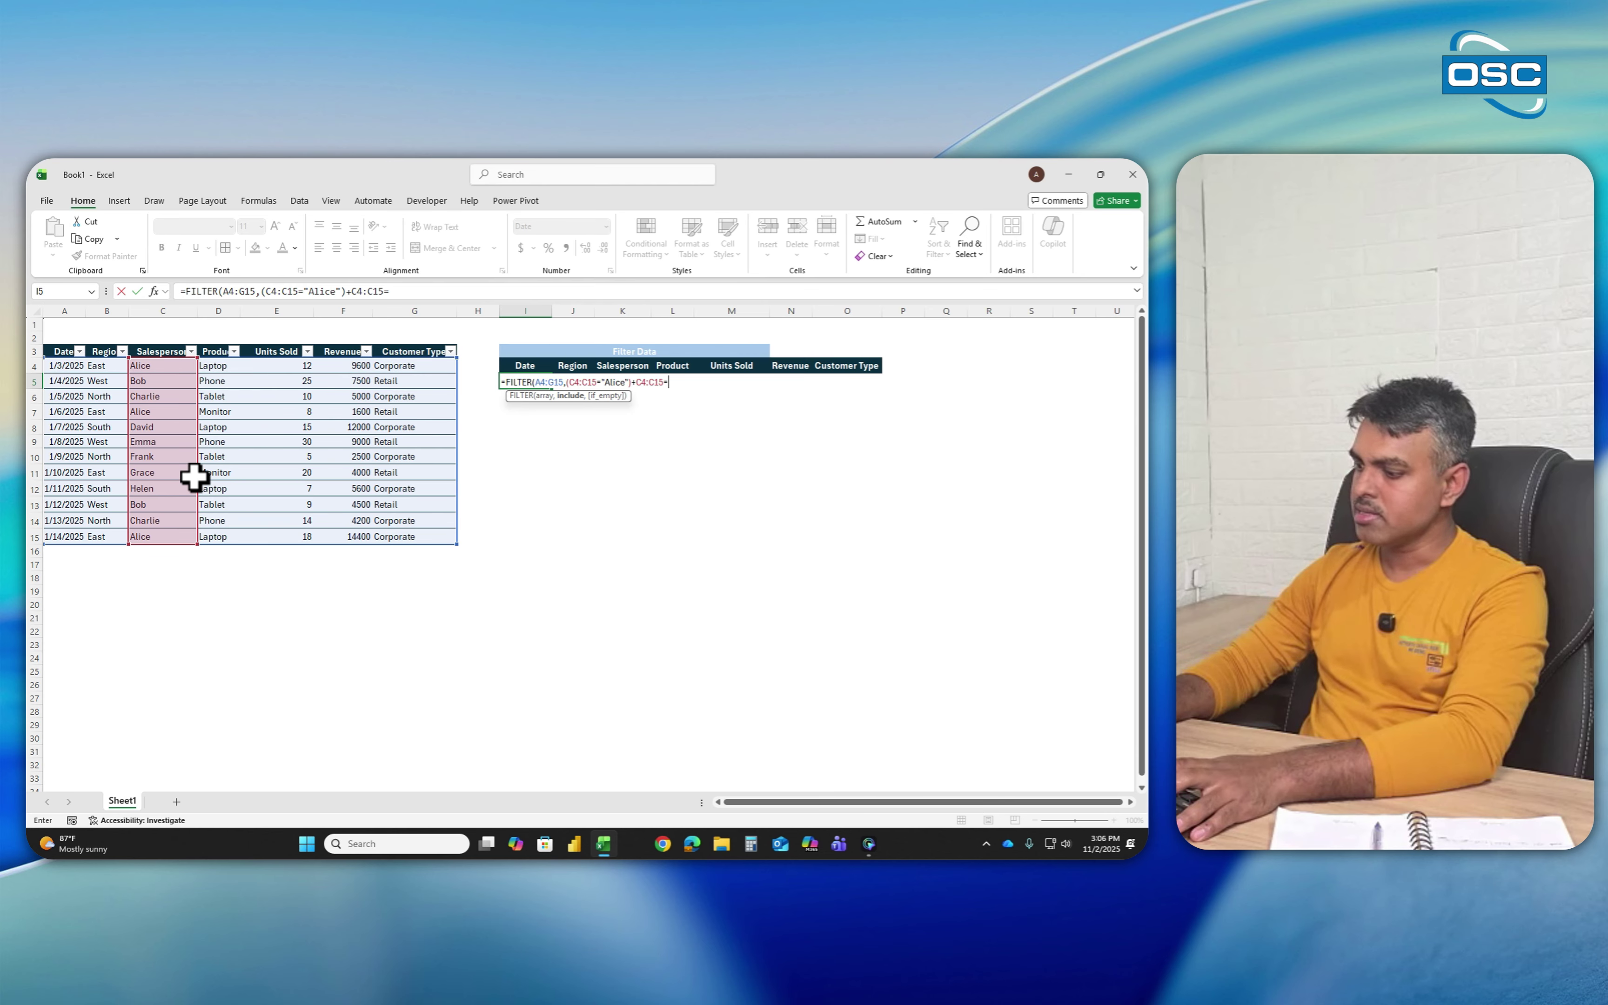
text(")
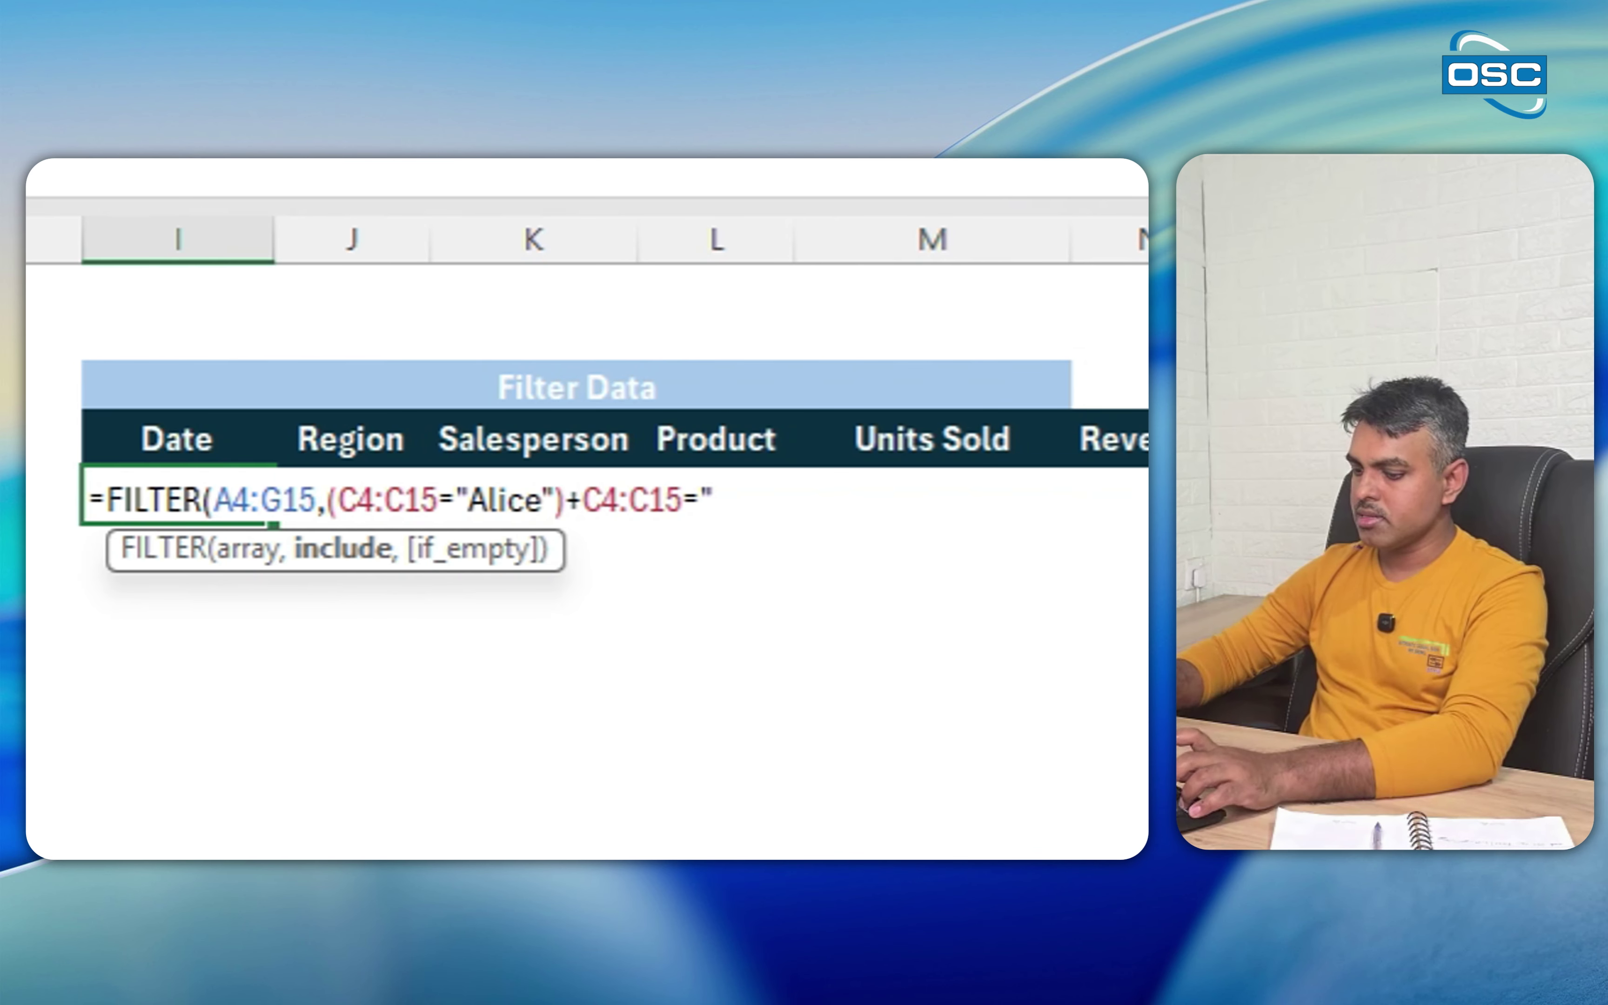
text(Charli)
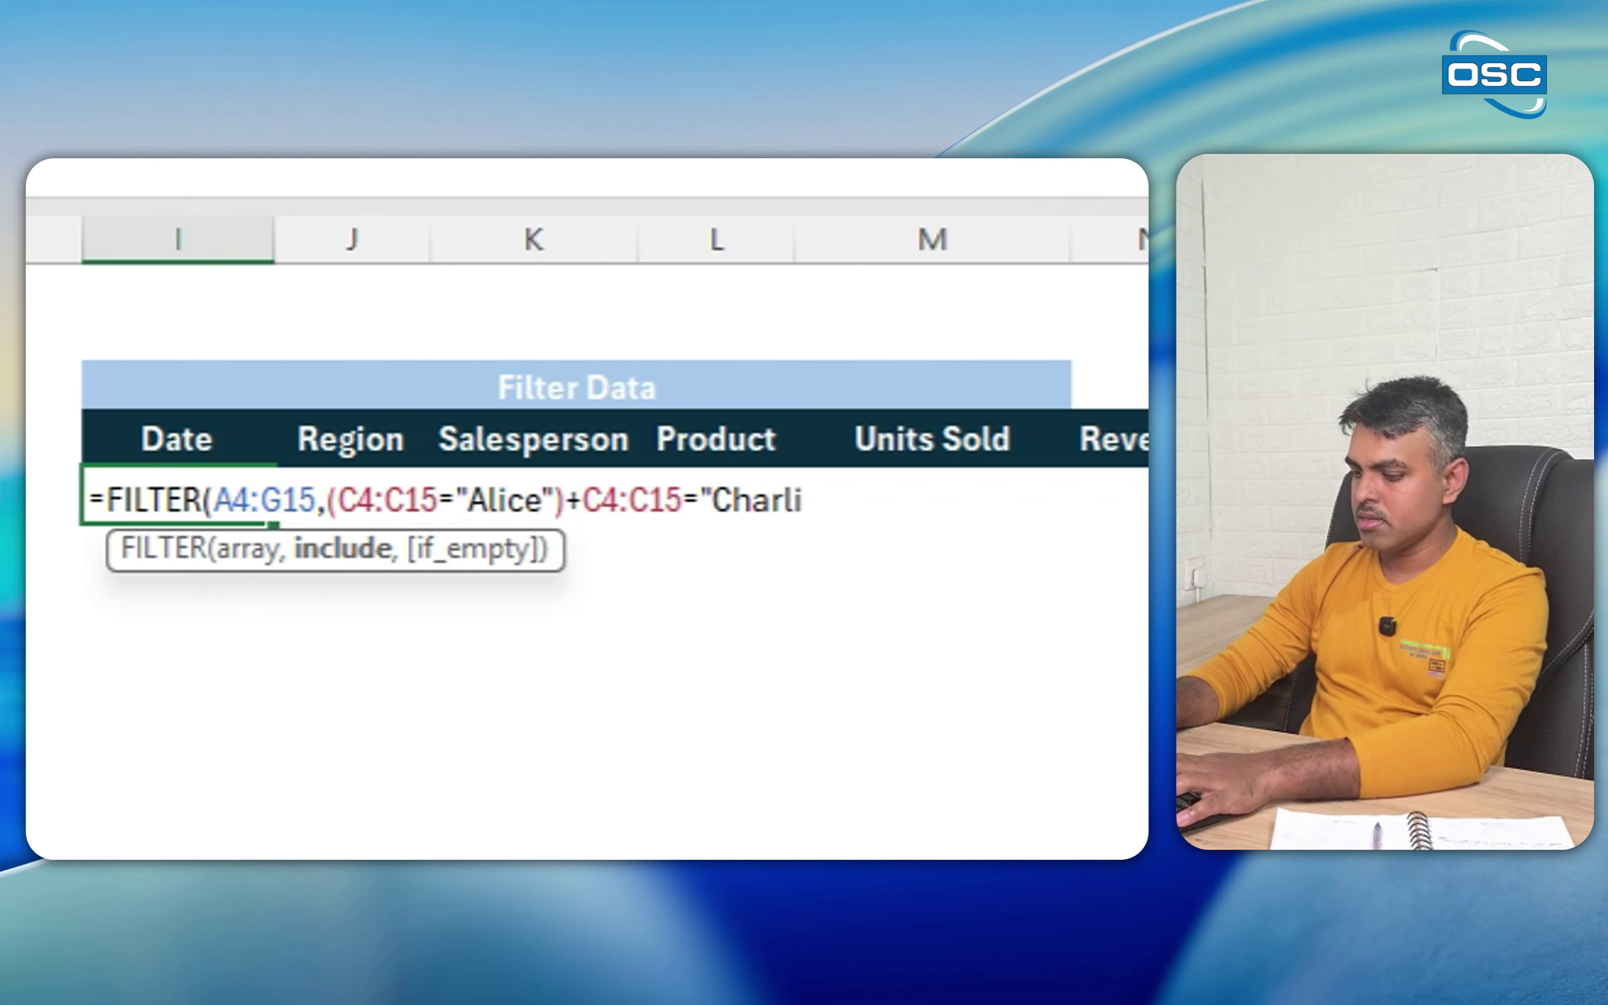
text(e")
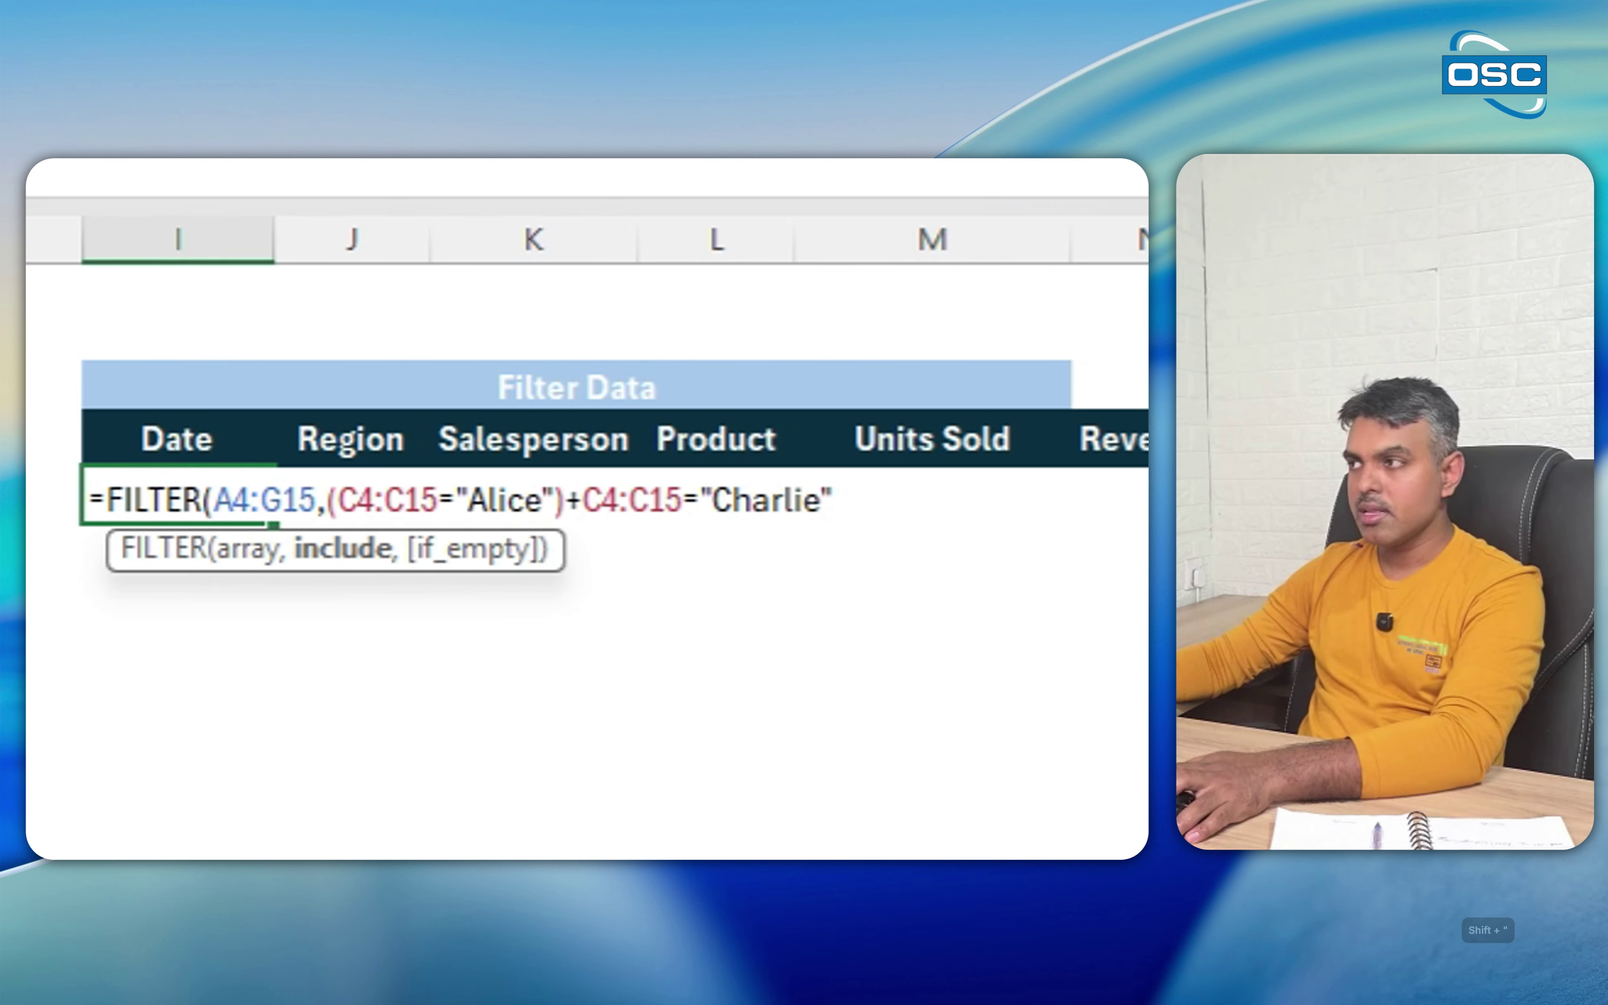
- Enclose the second salesperson condition, after the + operator, in parentheses
click(583, 500)
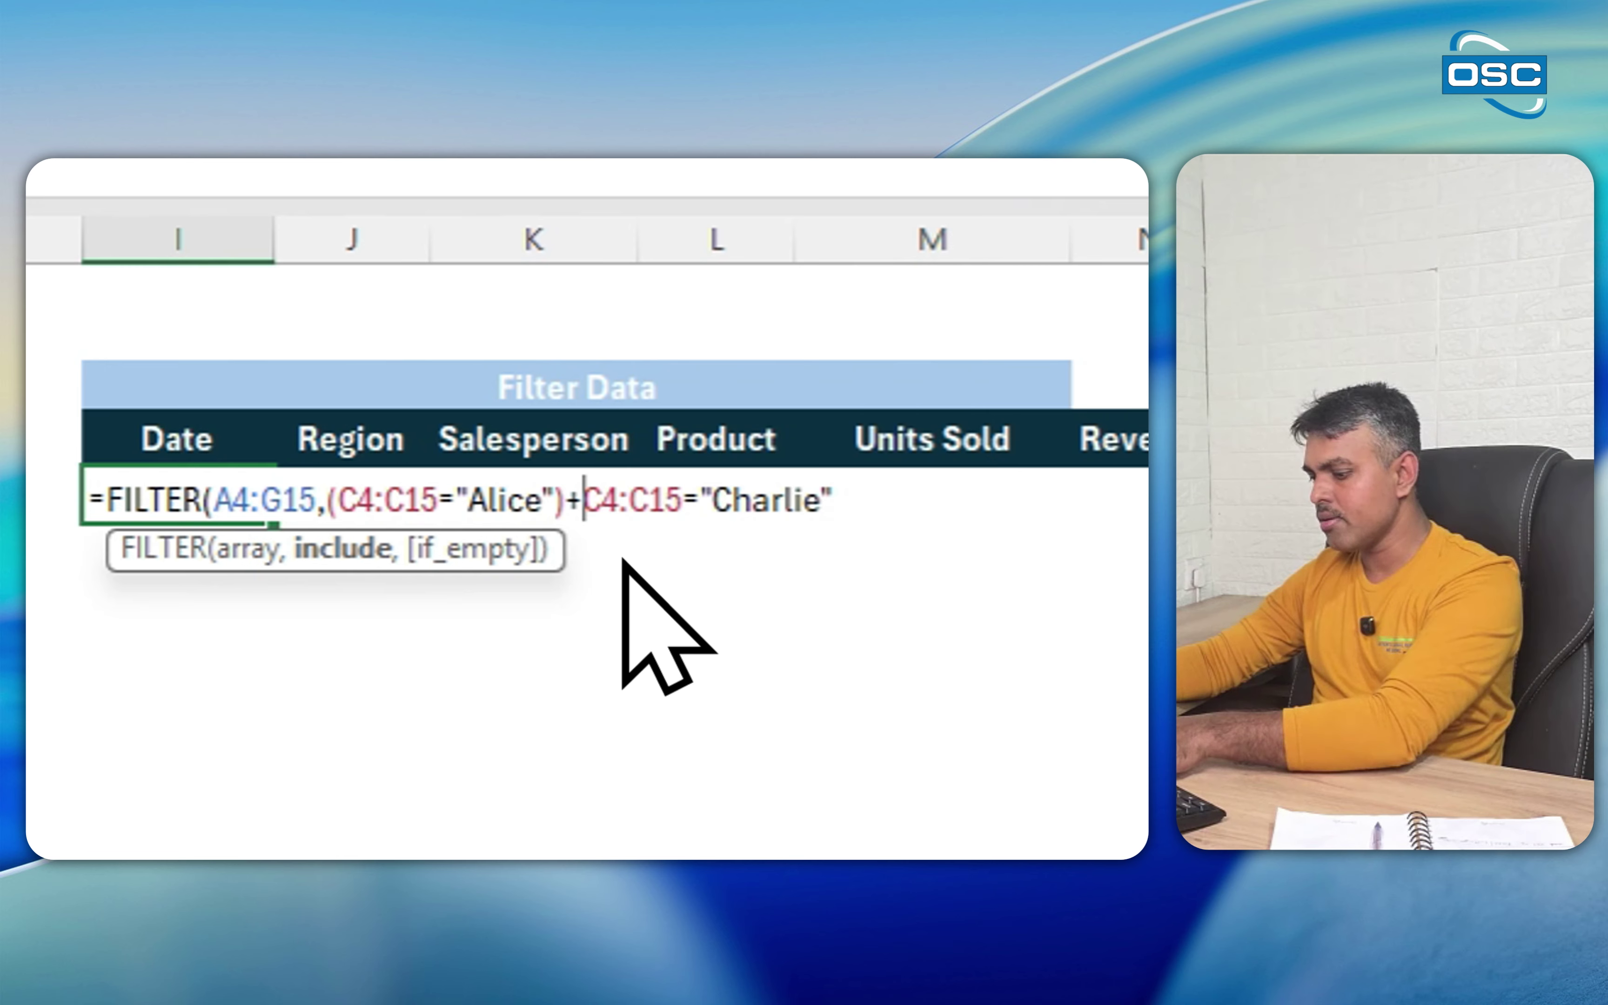
text(()
key(End)
text())
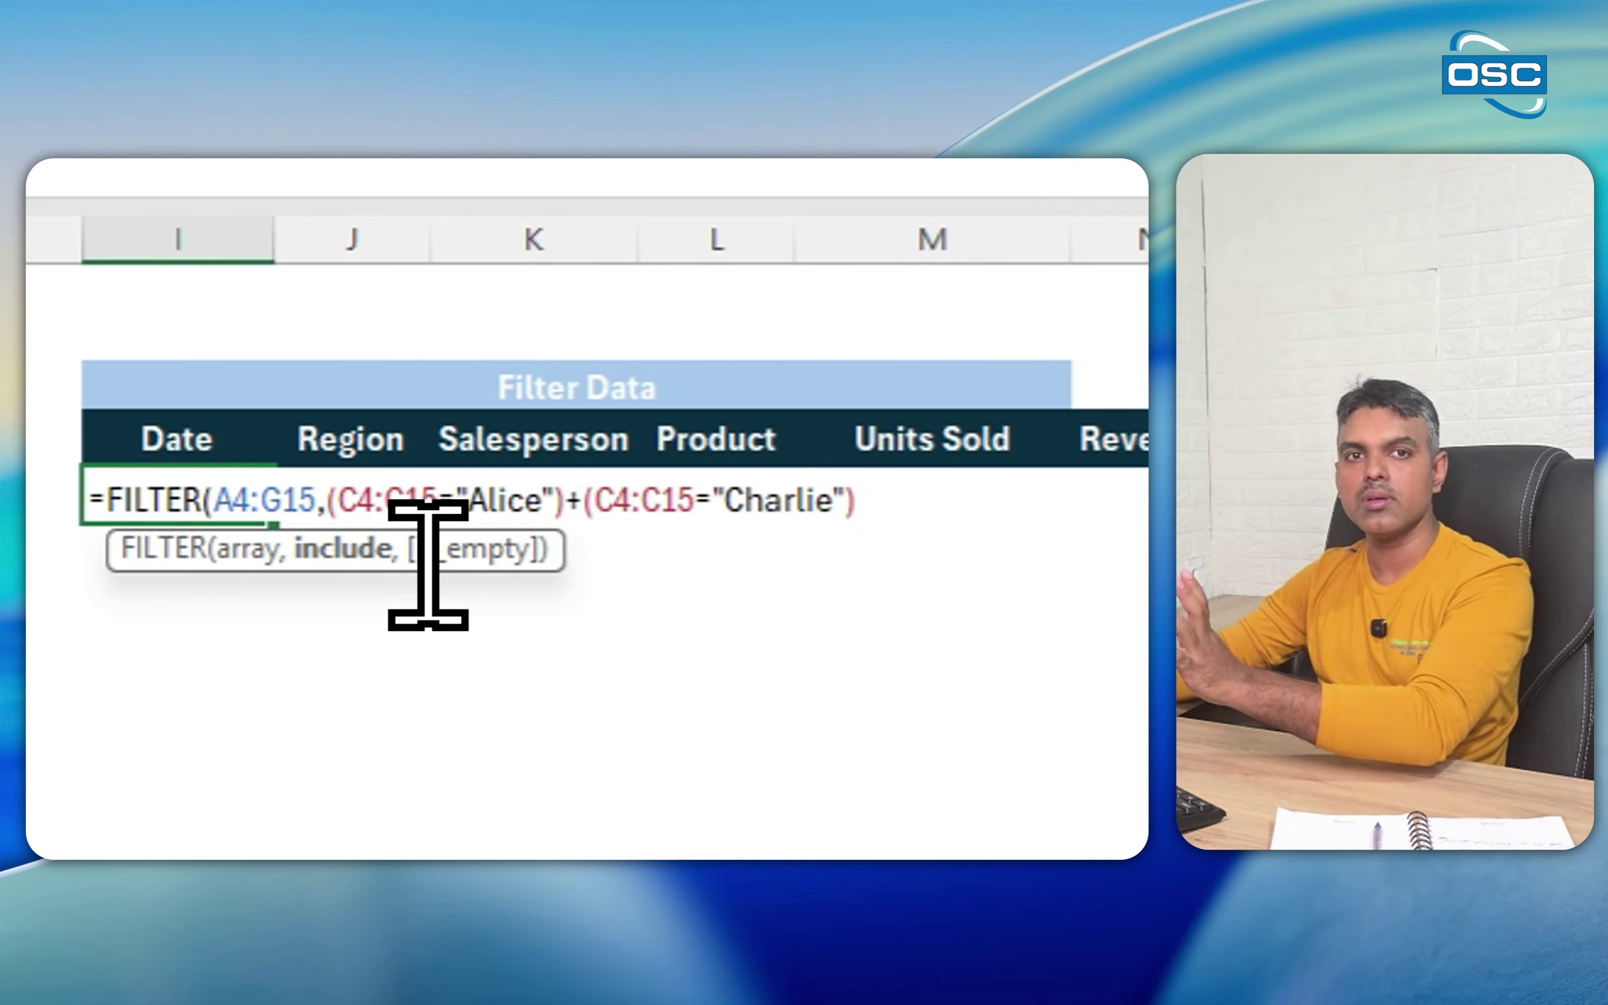
- Enclose the two OR-joined salesperson conditions together in an outer pair of parentheses
key(Left)
key(Left)
key(Left)
key(Left)
key(Left)
key(Left)
key(Left)
key(Left)
key(Left)
key(Left)
key(Left)
key(Left)
key(Left)
key(Left)
key(Left)
key(Left)
key(Left)
key(Left)
key(Left)
key(Left)
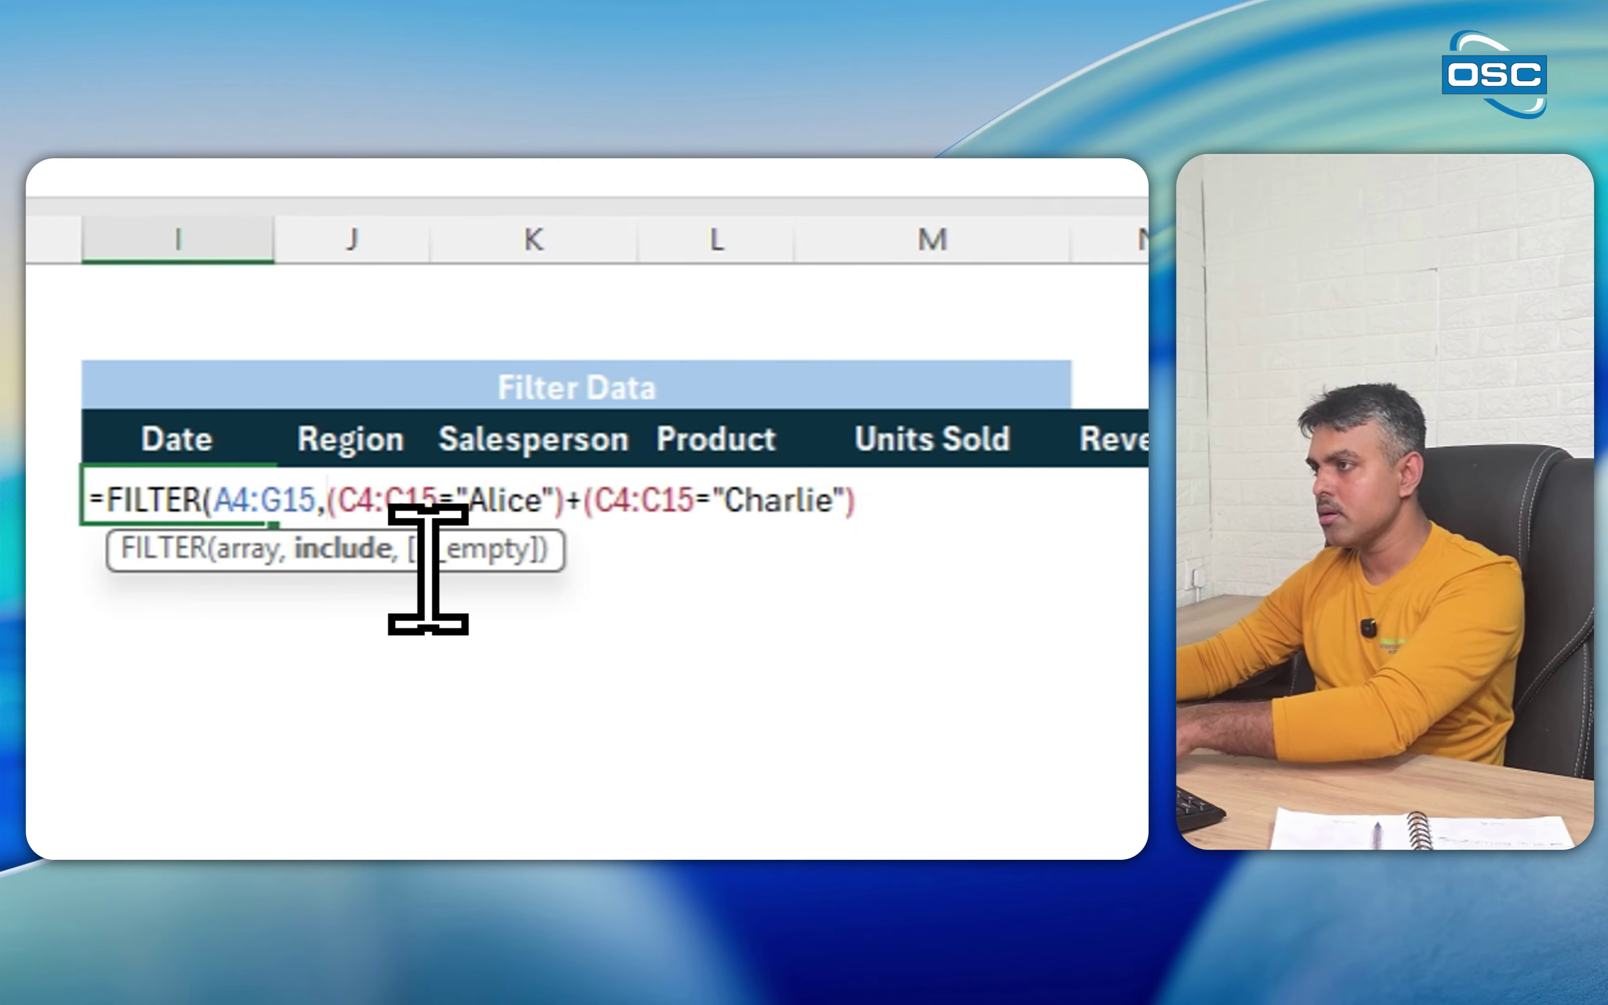
text(()
key(End)
text())
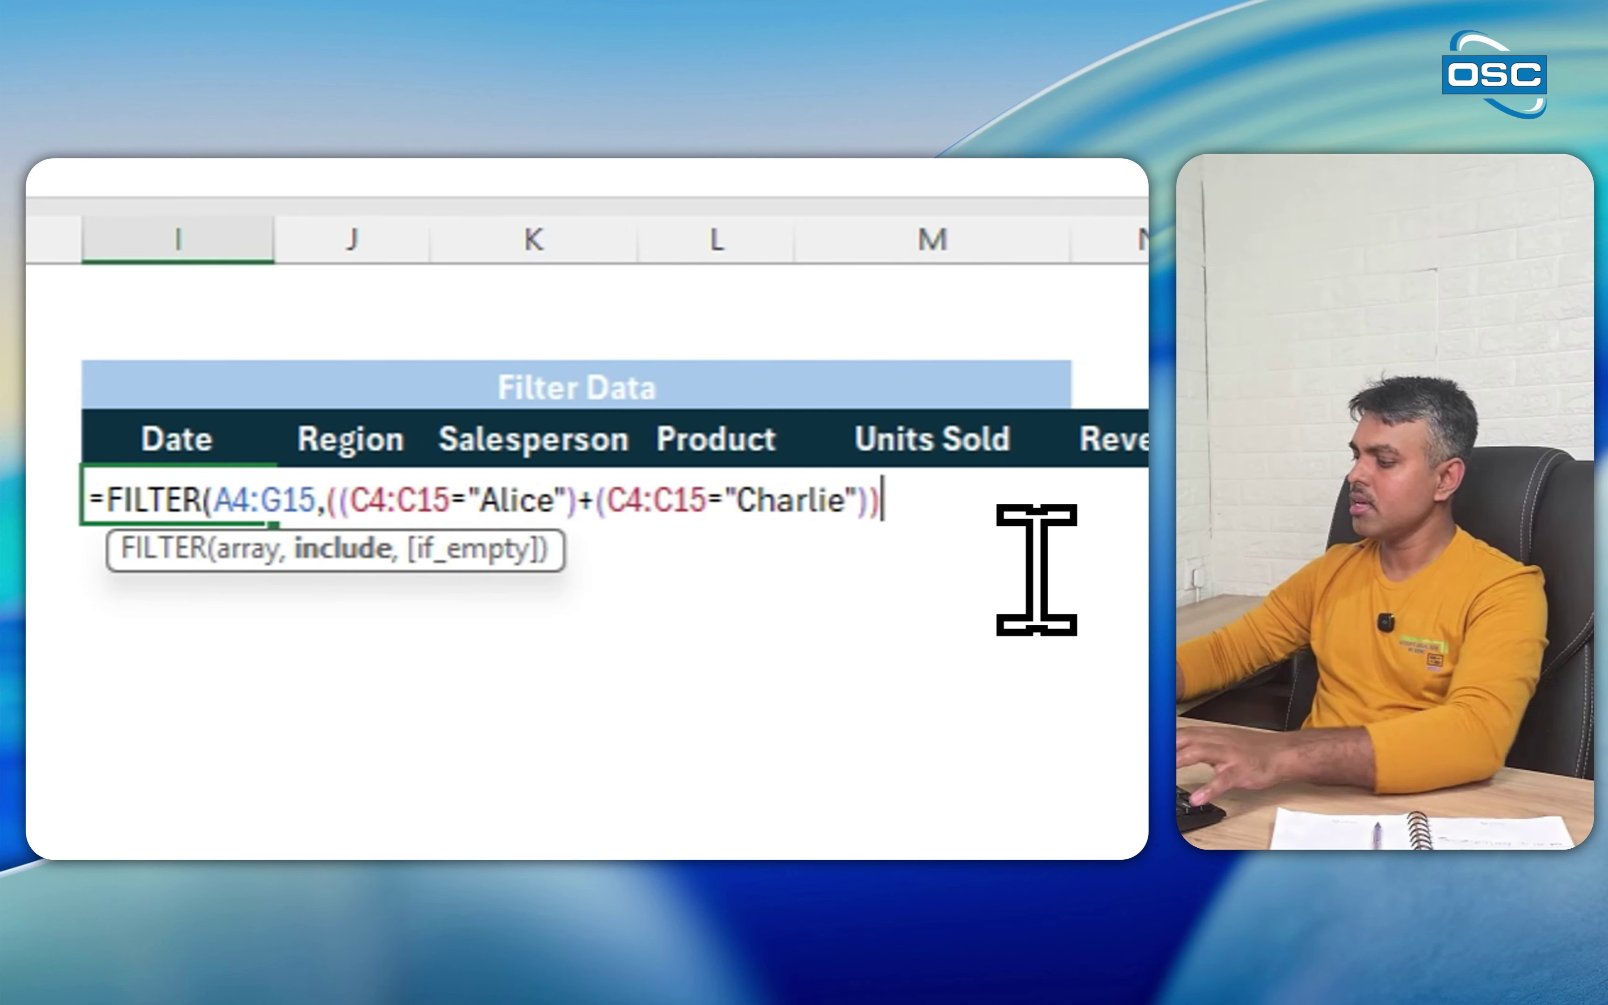
- Append the AND operator * and a product condition making D4:D15 equal to "Laptop"
text(*)
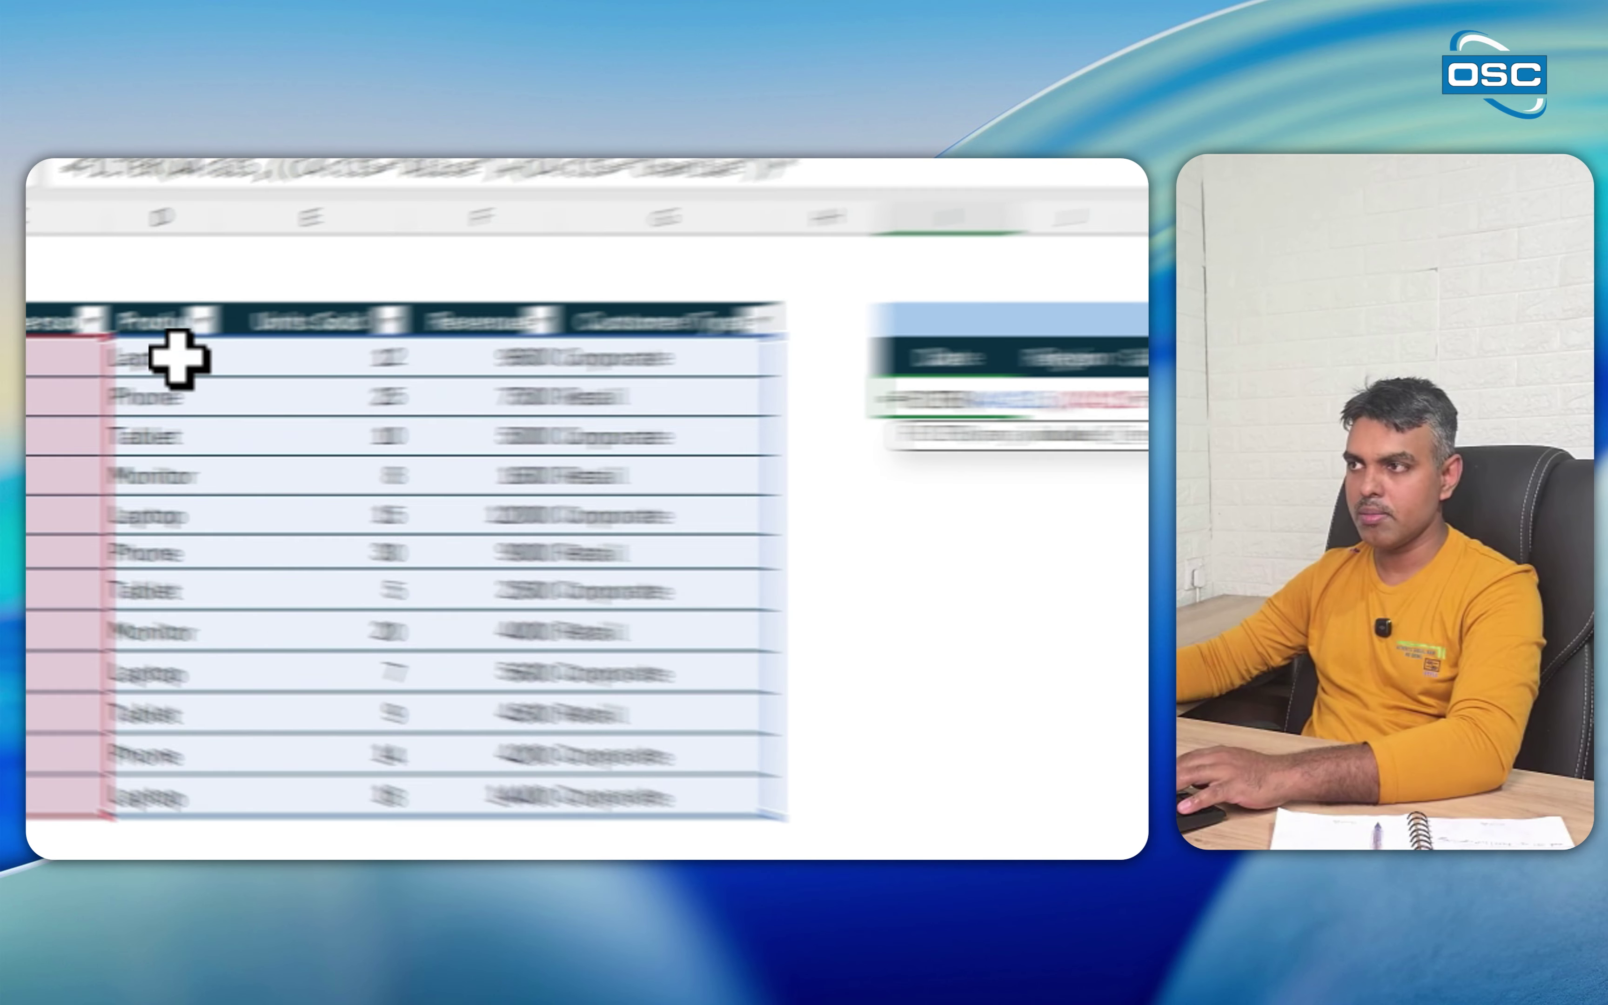
drag(406, 337, 424, 676)
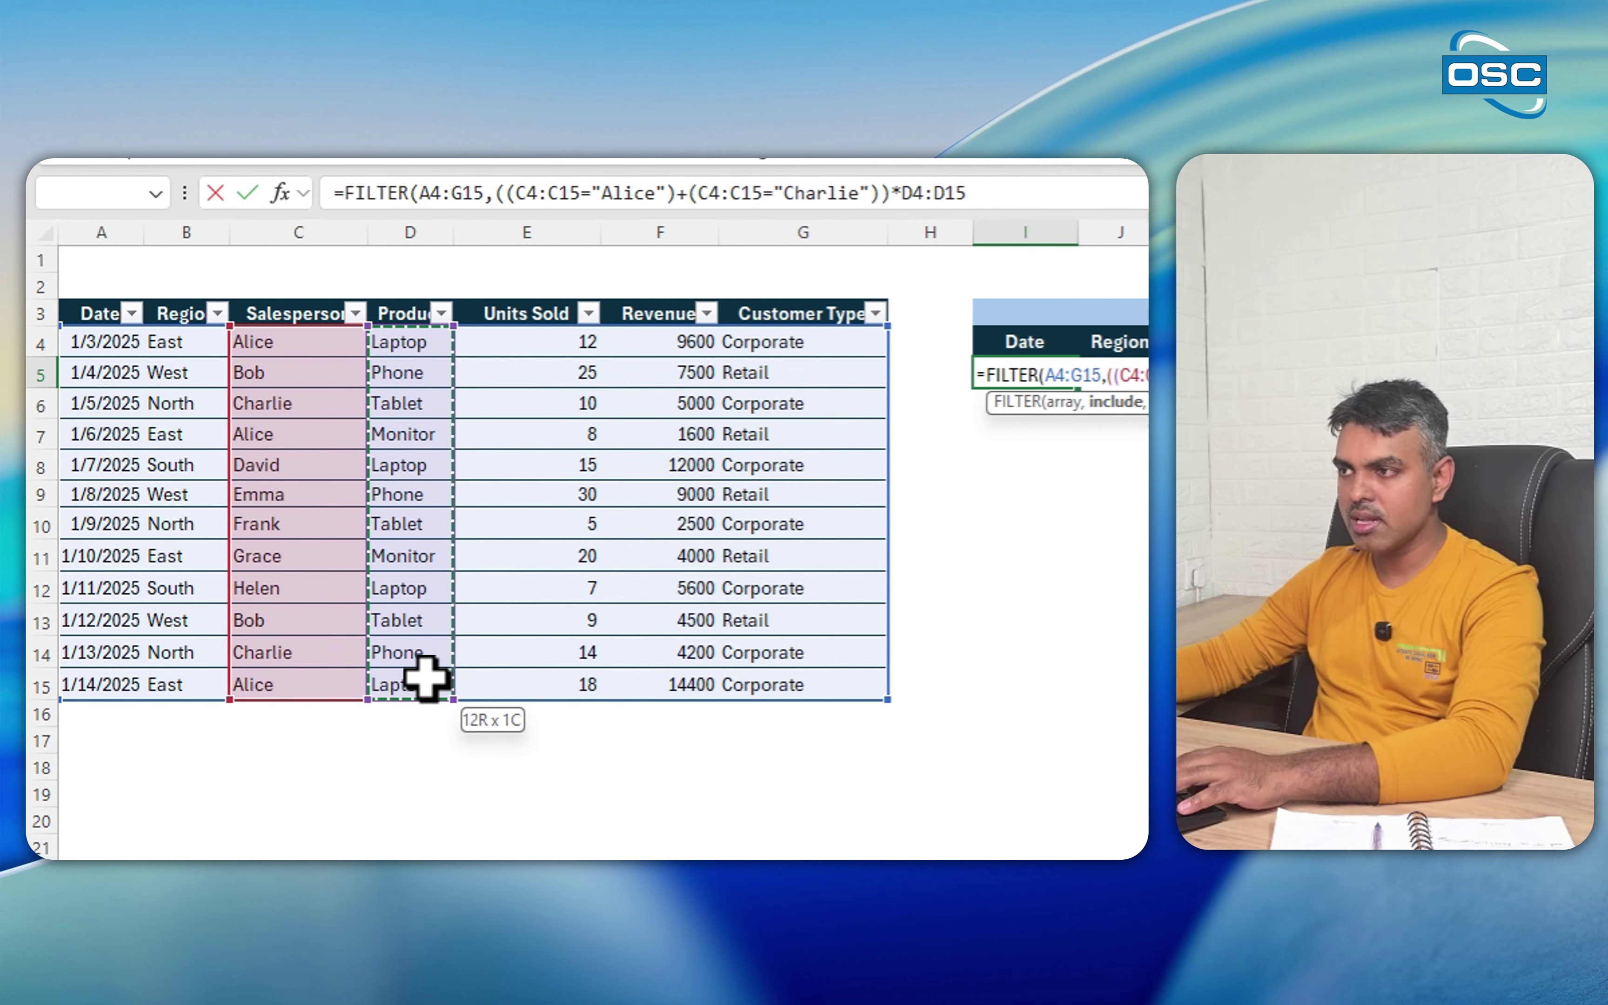
text(=")
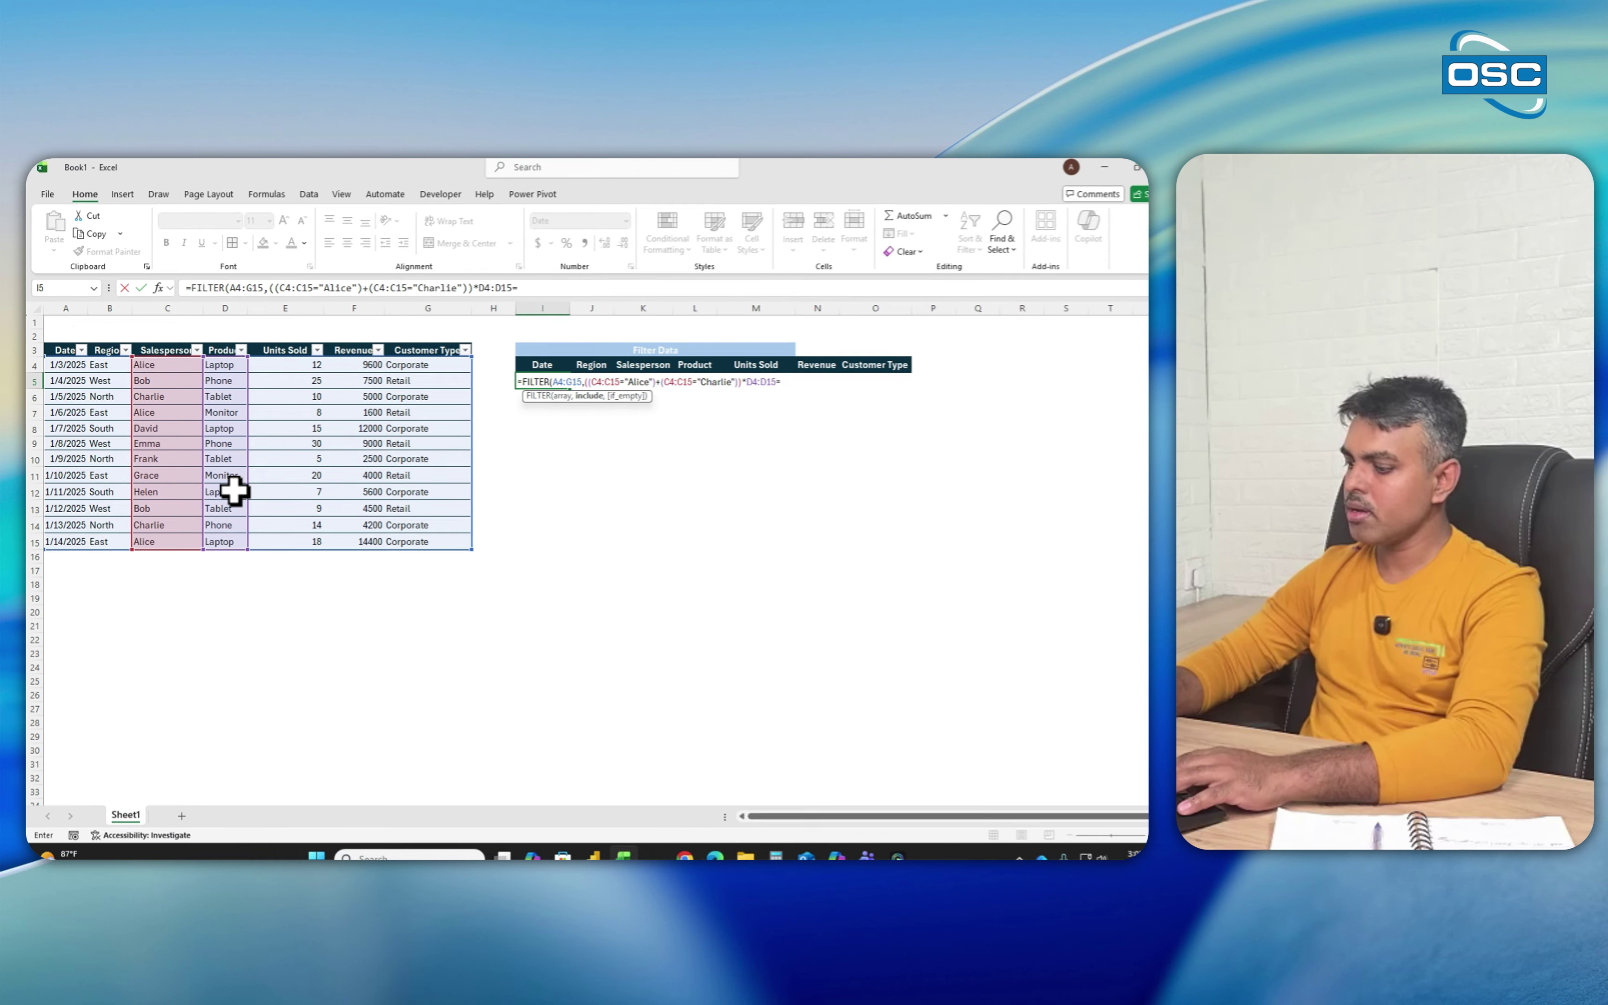
text(LKap)
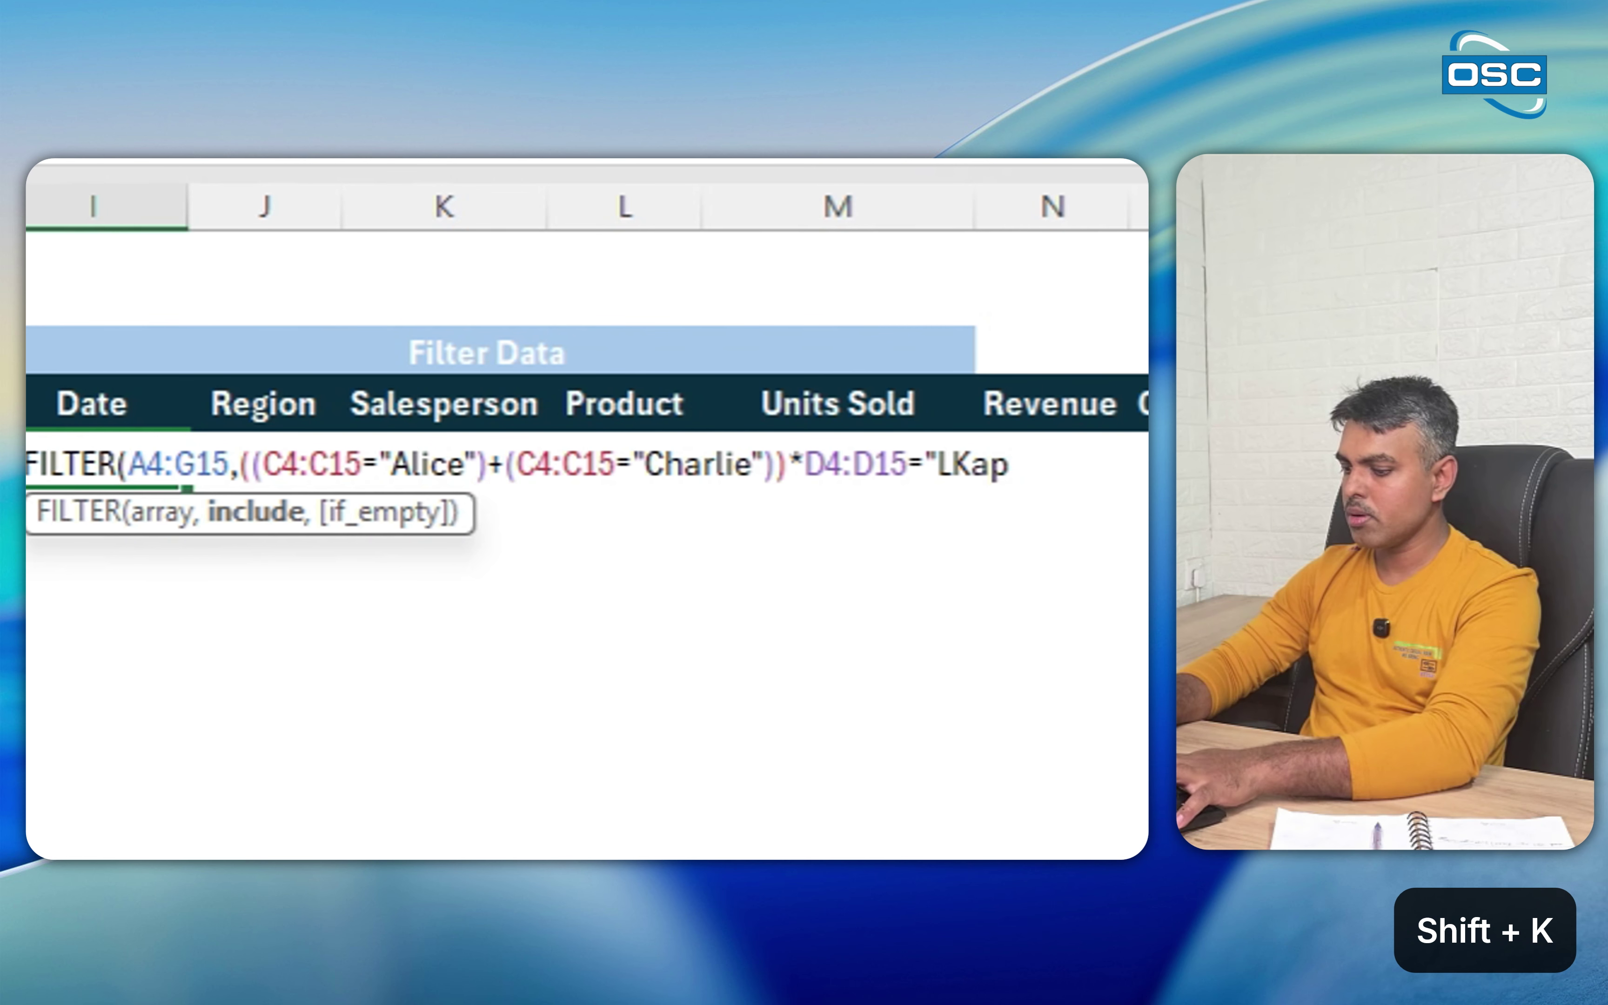
text(top)
key(BackSpace)
key(BackSpace)
key(BackSpace)
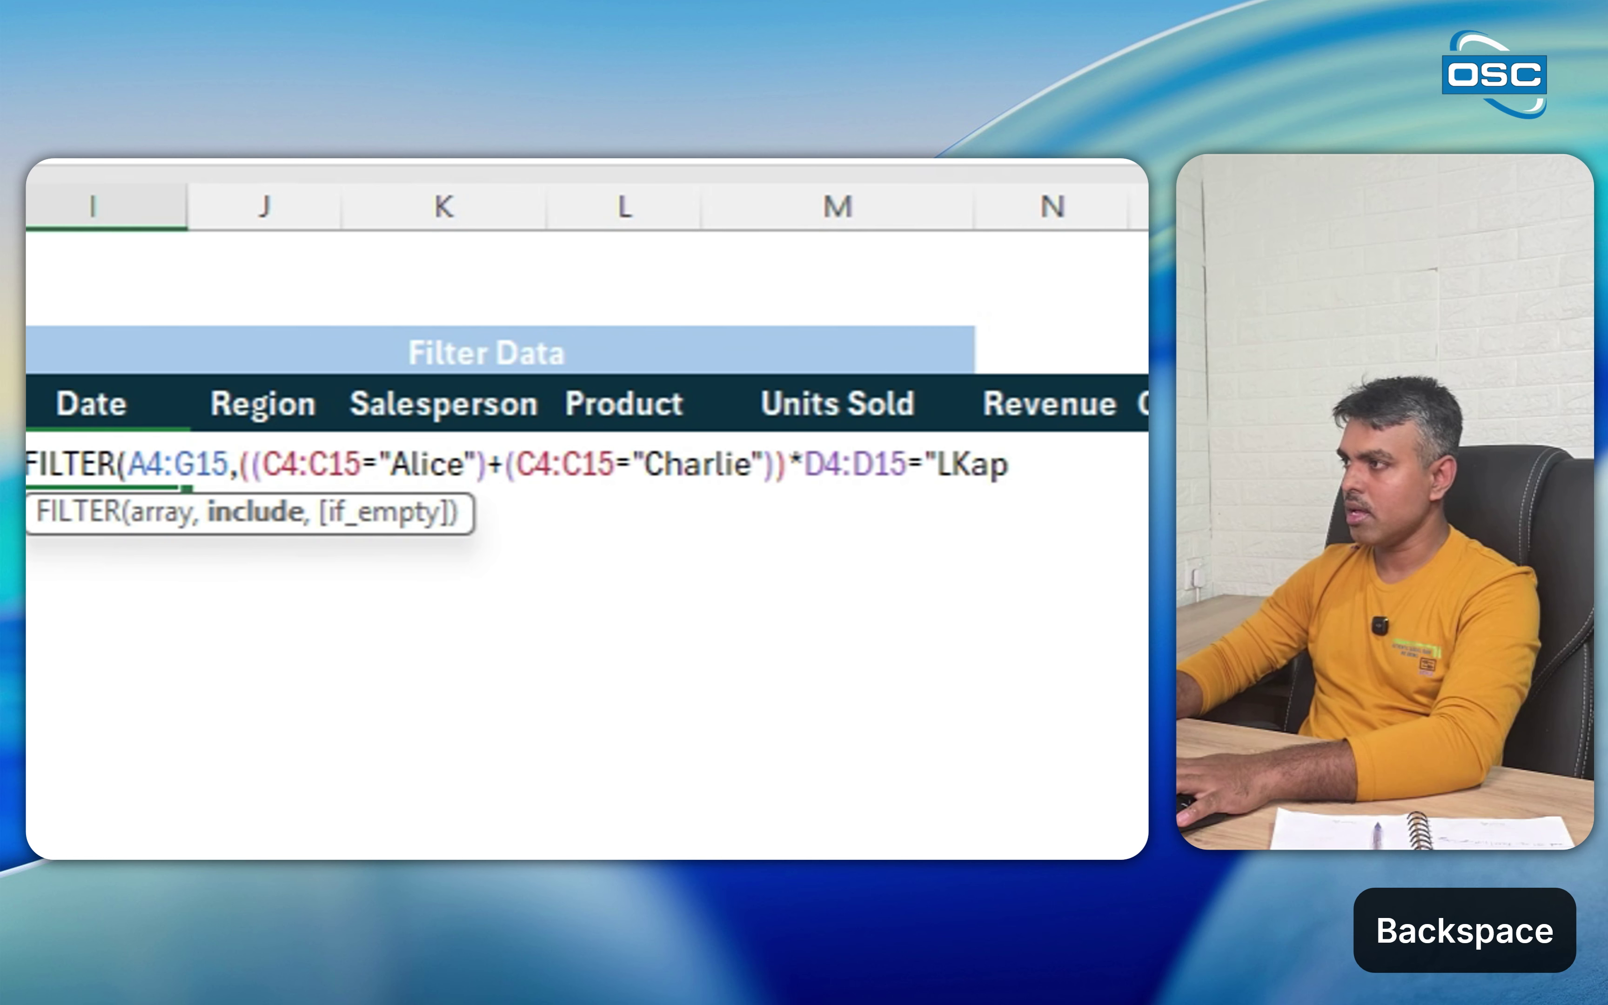
text(aptop)
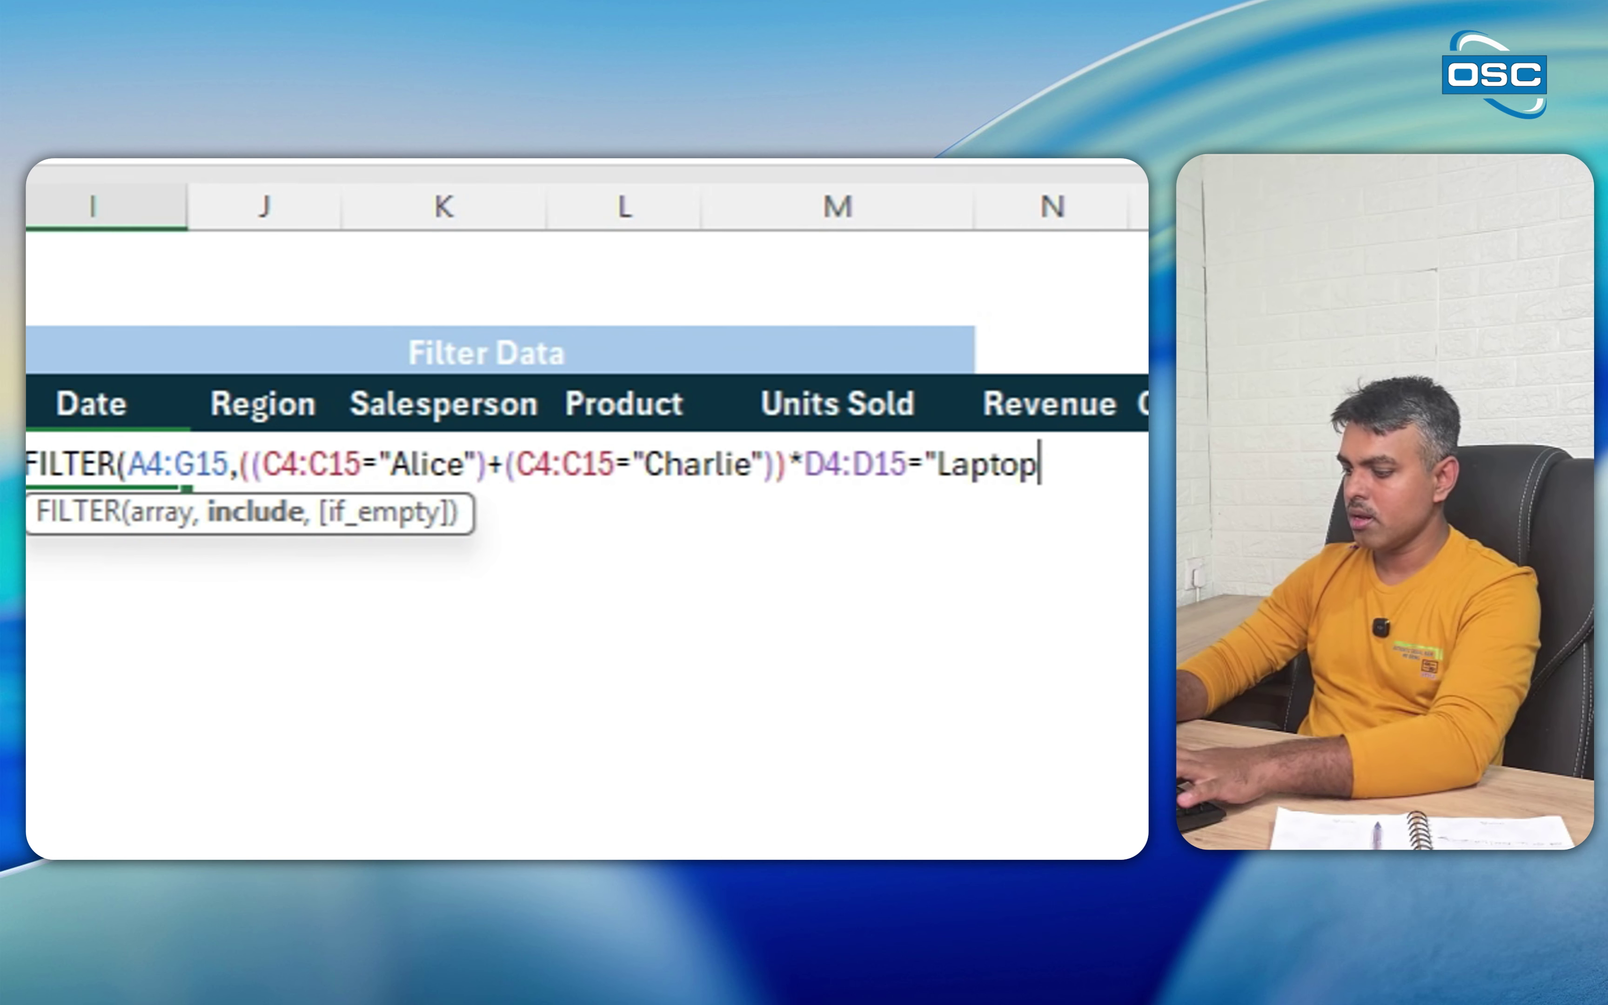
text(")
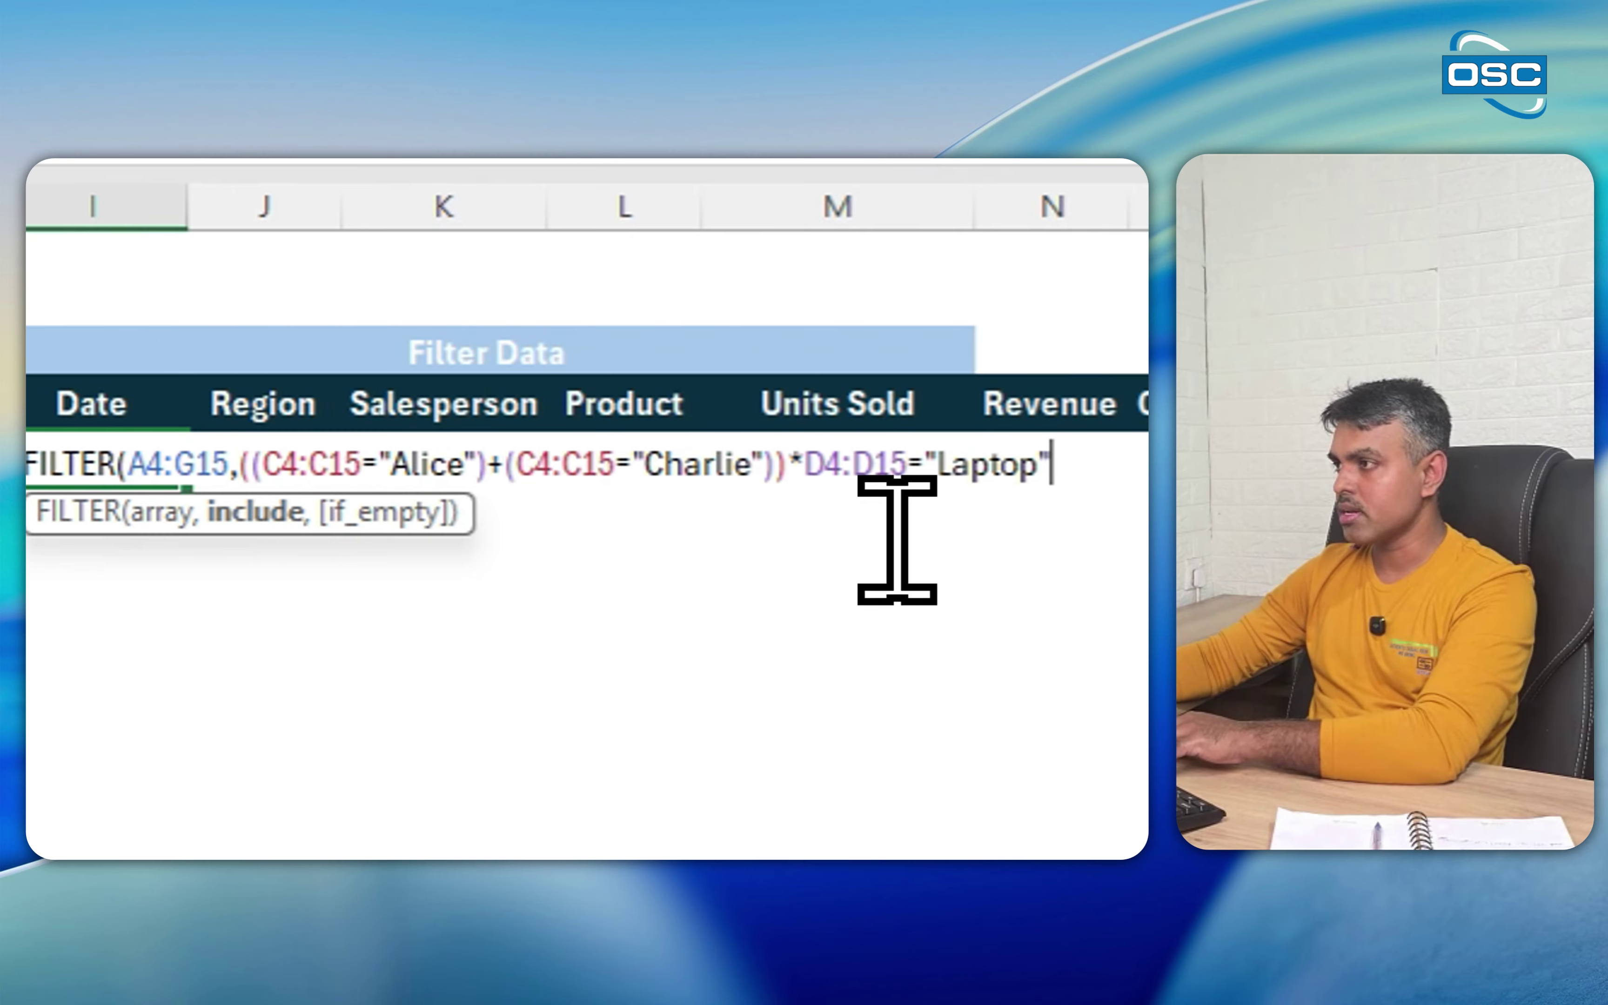
- Wrap the "Laptop" condition in parentheses and append the OR operator + after it
click(809, 468)
text(()
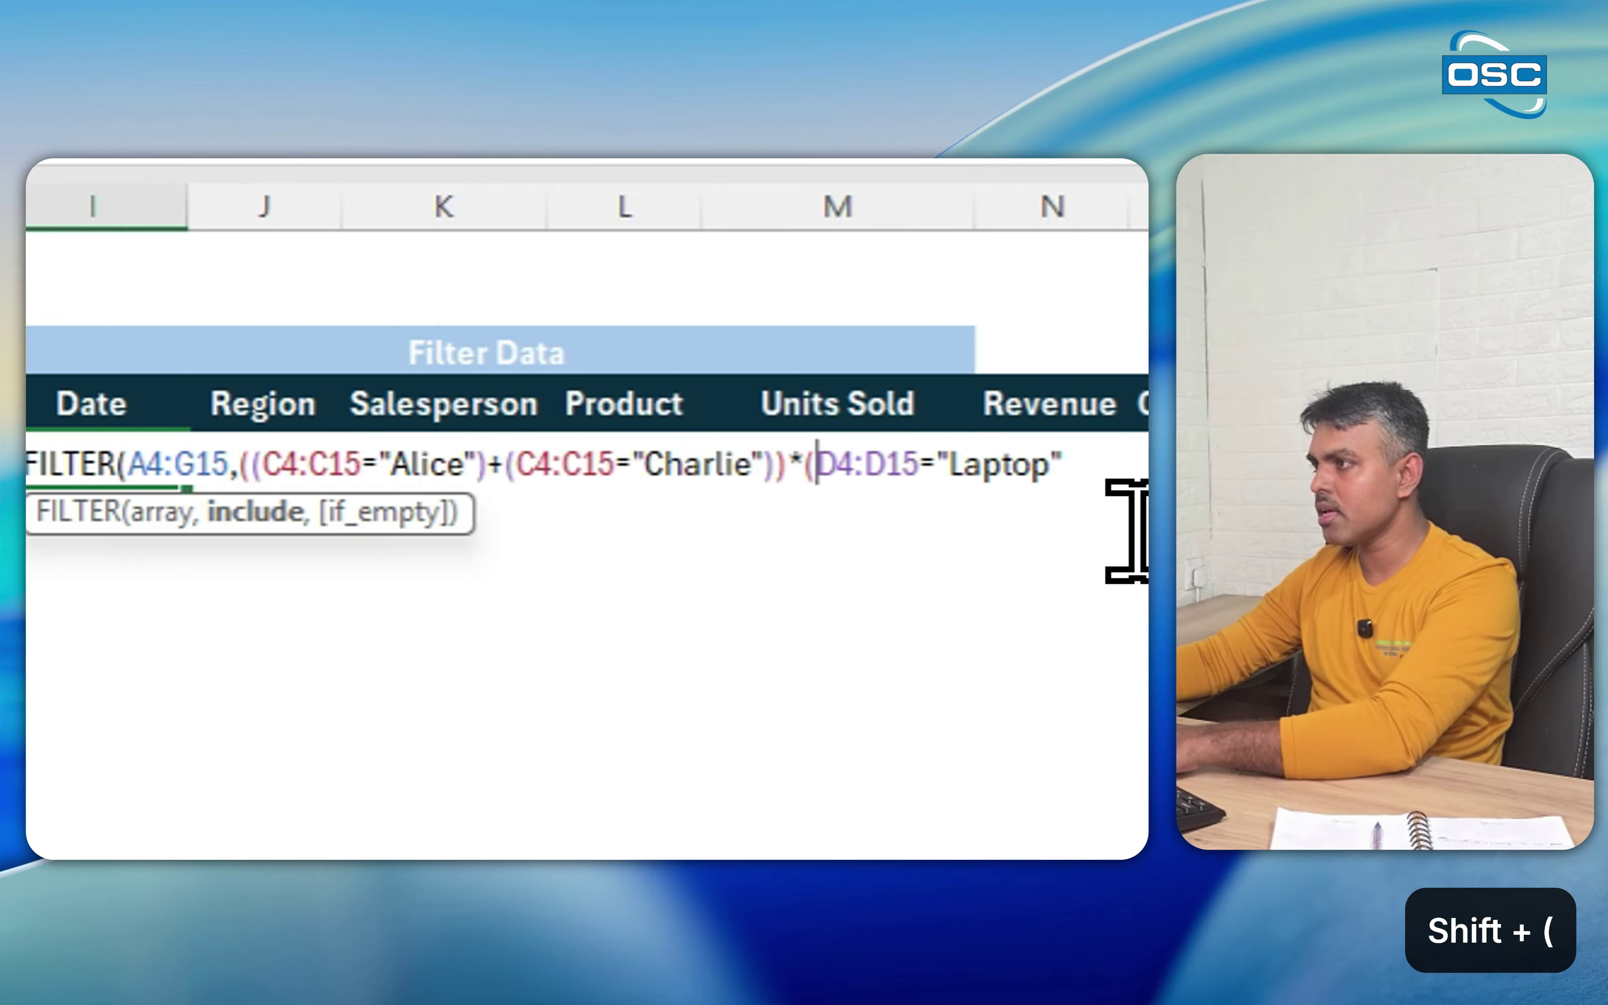
key(End)
text())
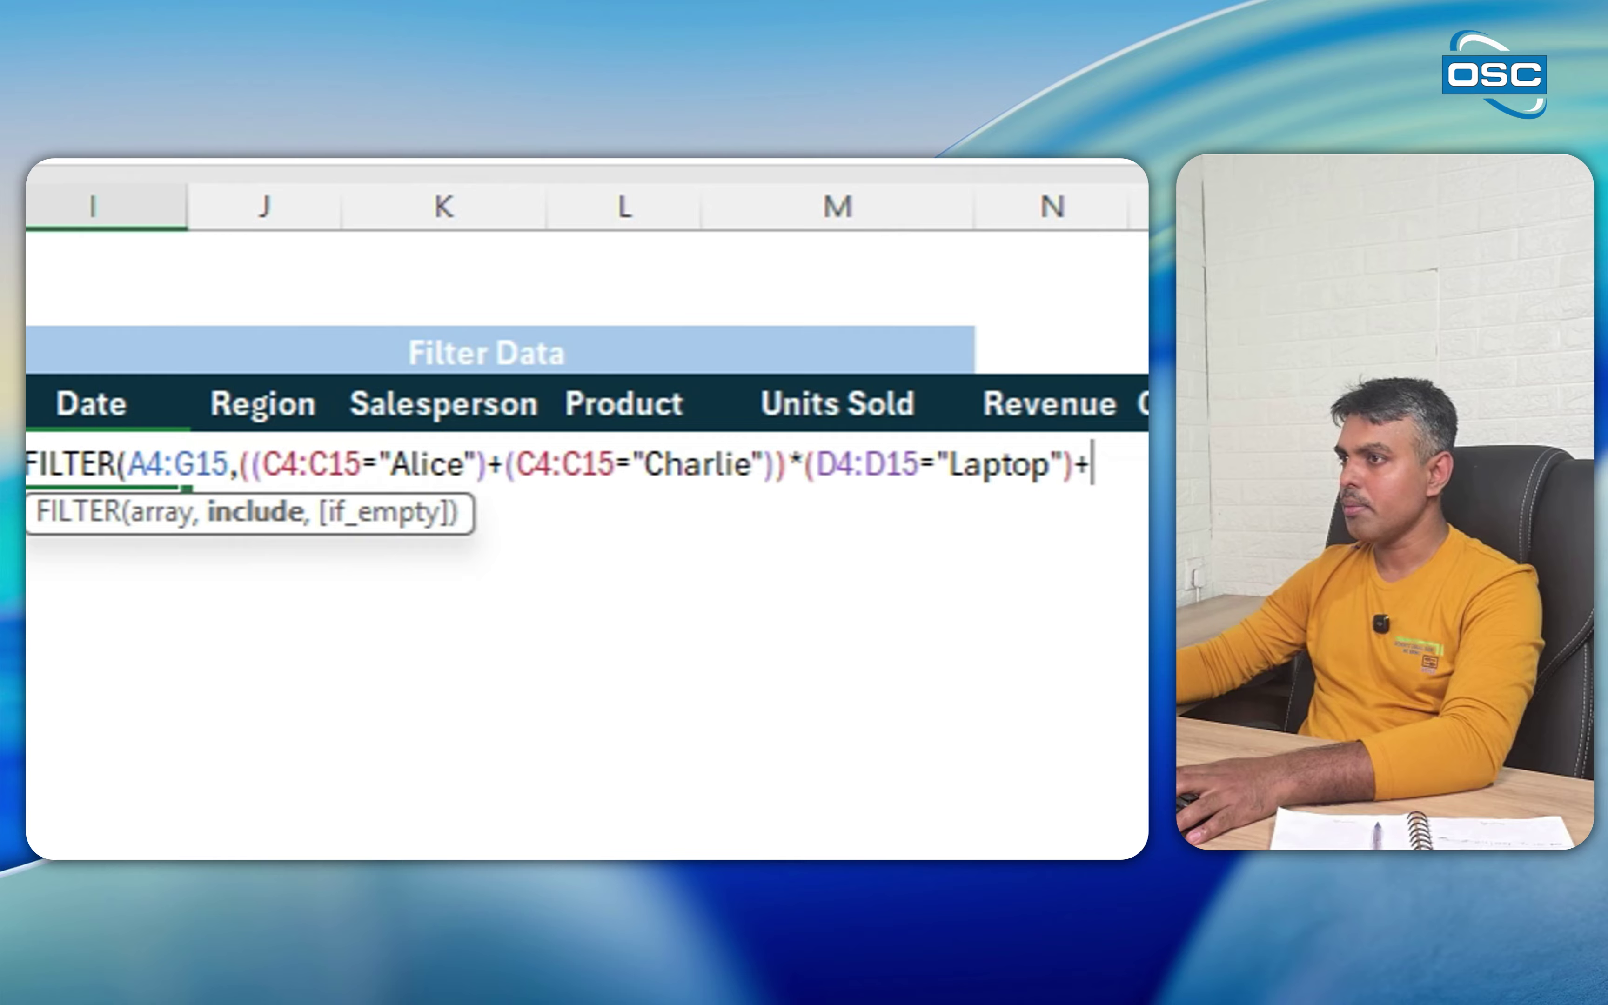
- Add an alternative product condition making D4:D15 equal to "Monitor", enclosed in parentheses
drag(330, 345, 418, 677)
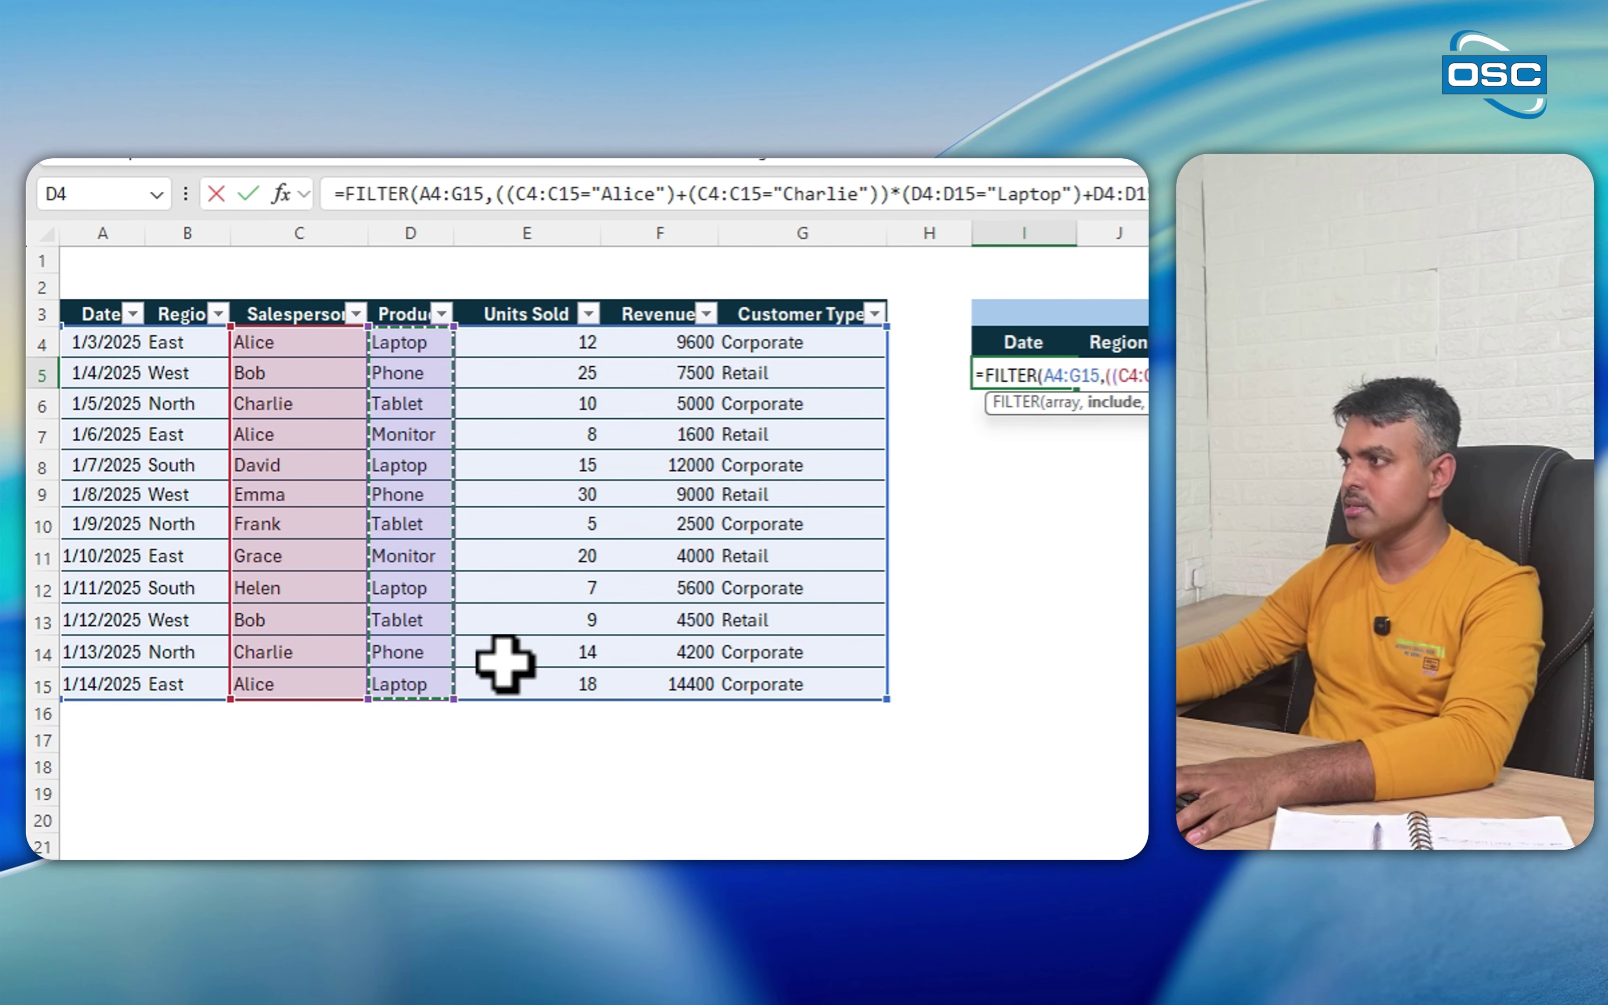
text(=")
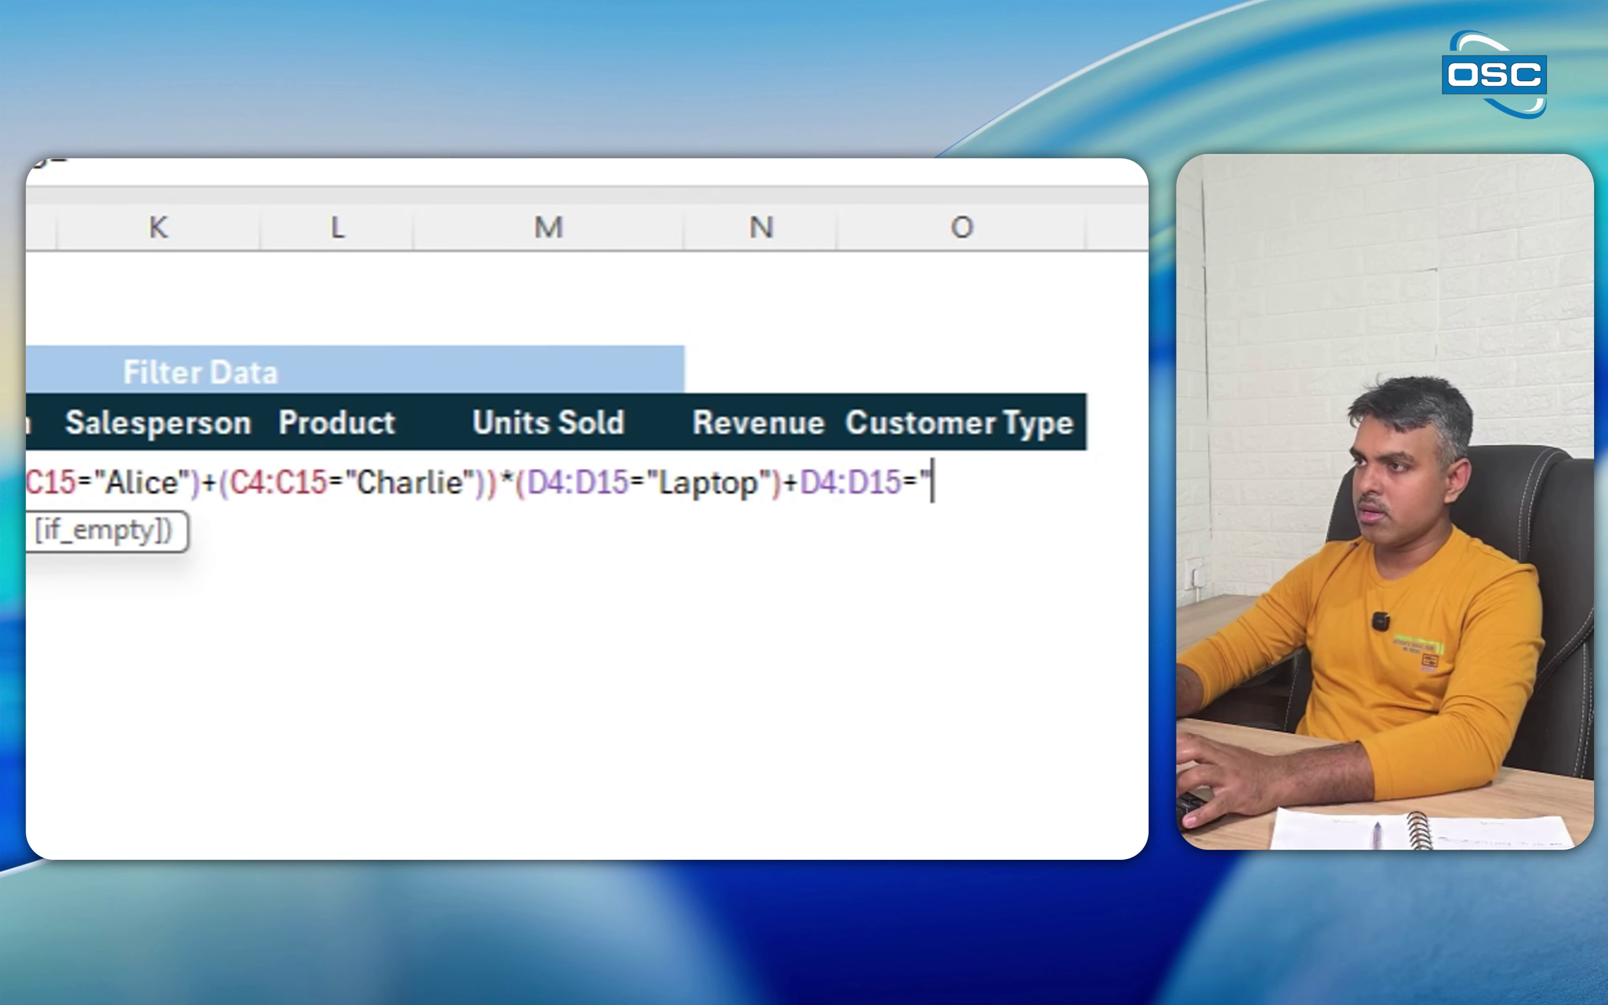
text(Monitor")
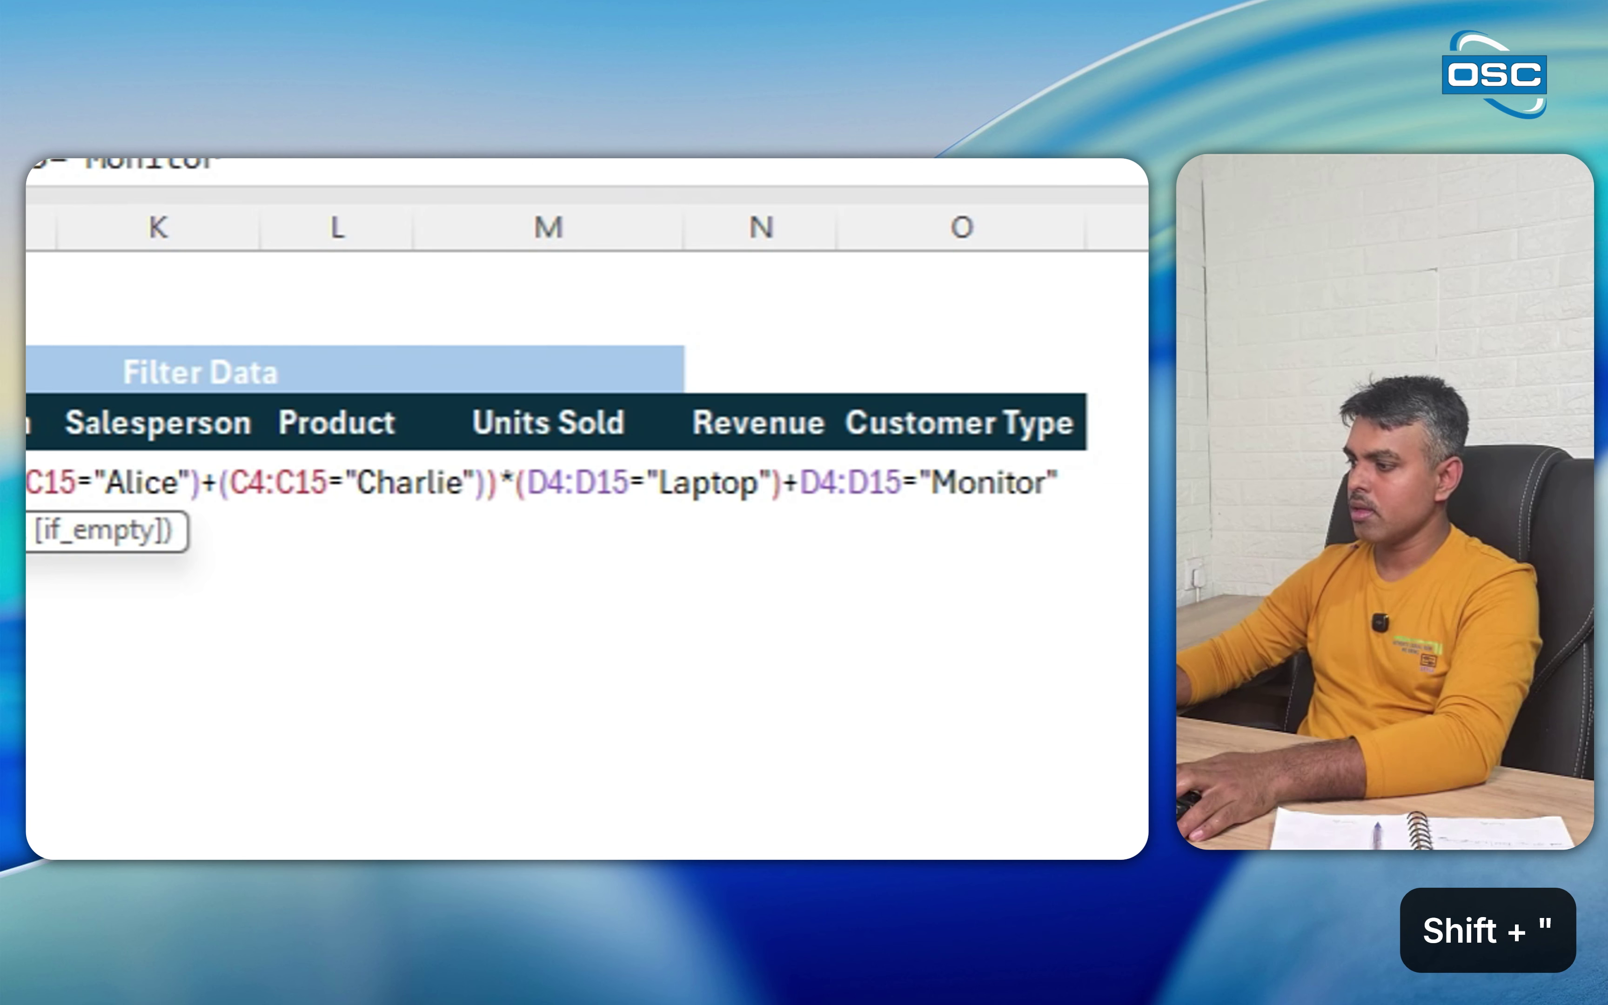
text())
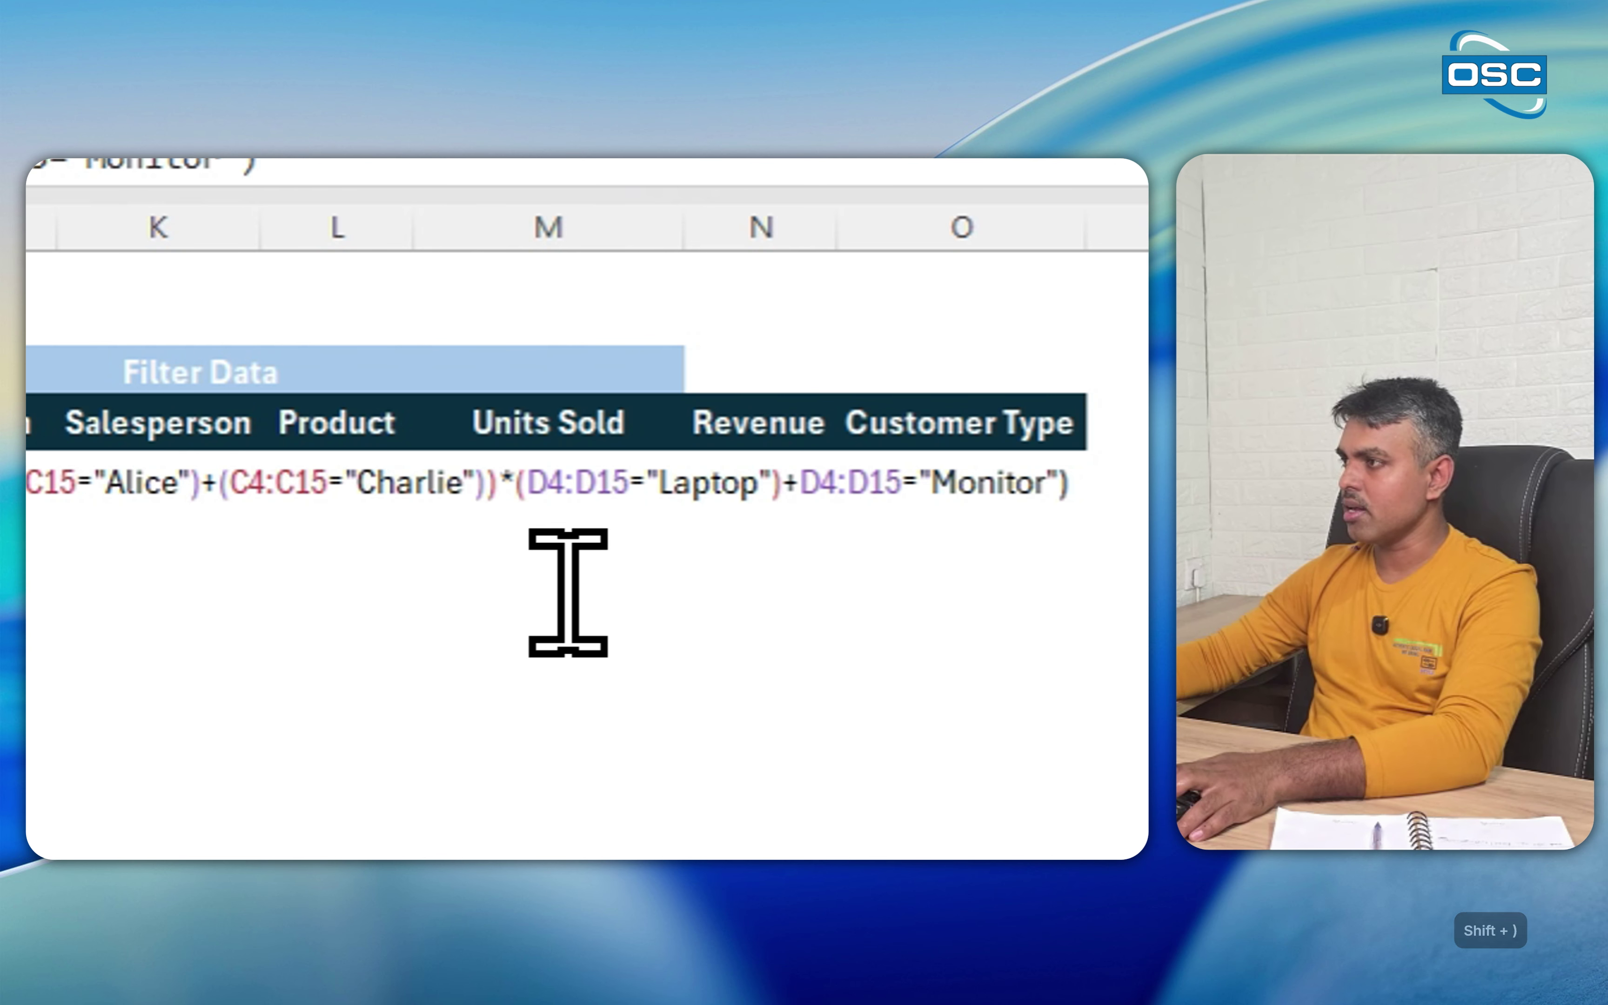
click(799, 480)
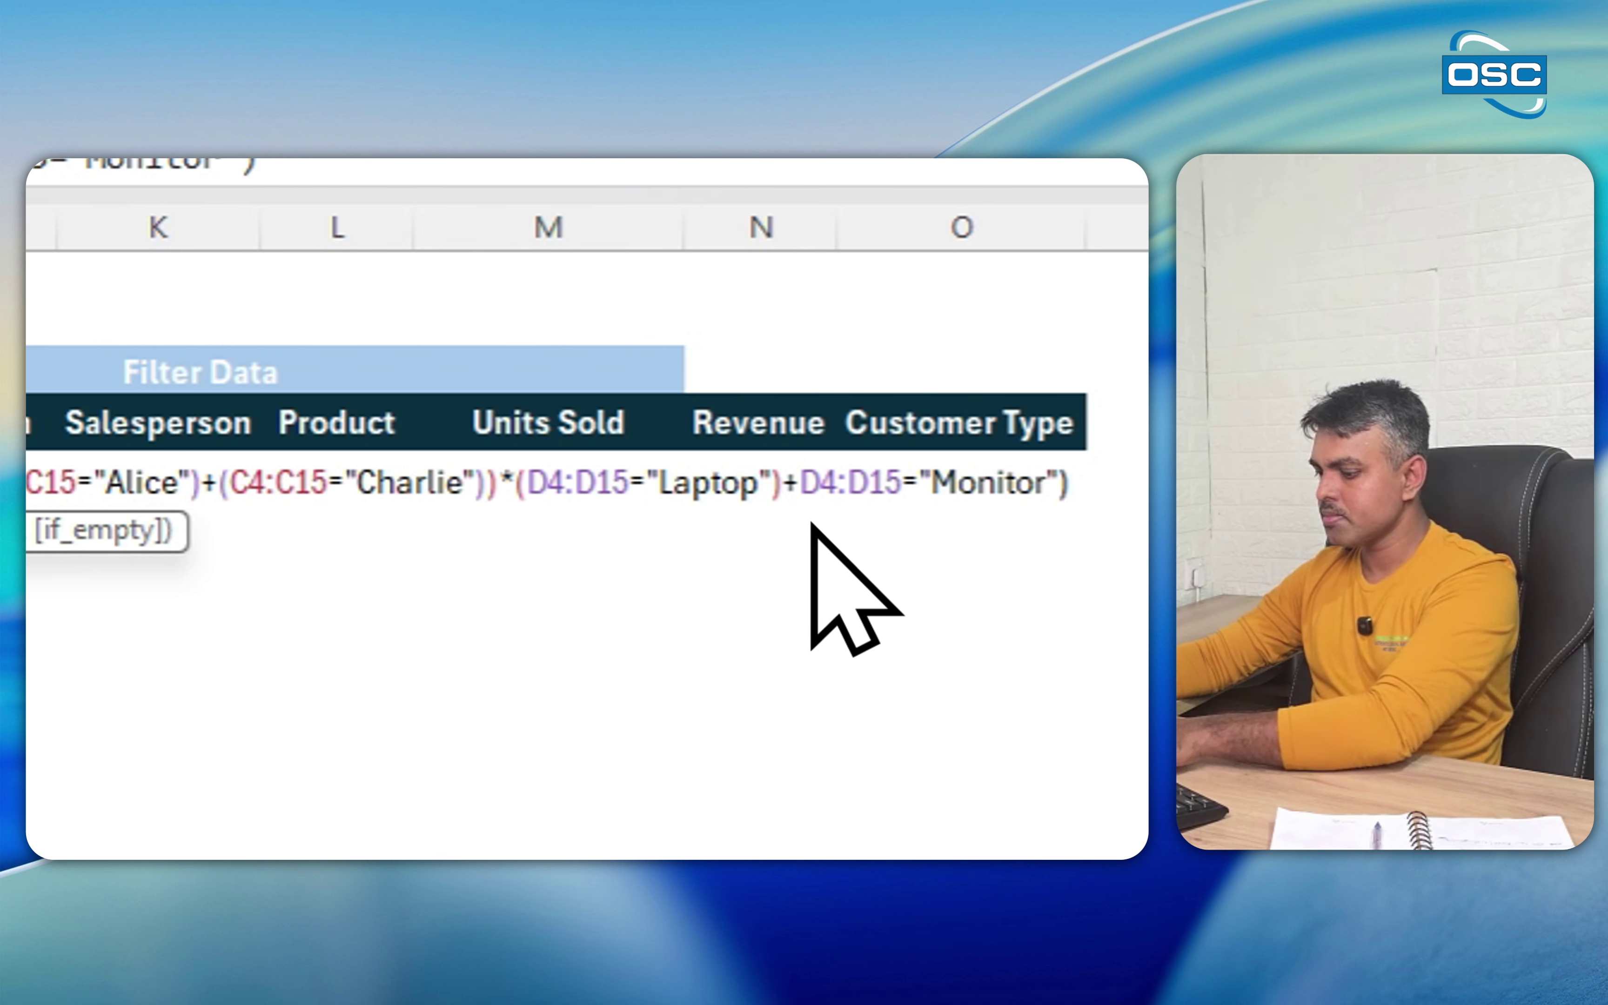
text(()
- Enclose both product conditions in outer parentheses, then close and enter the FILTER formula
click(518, 481)
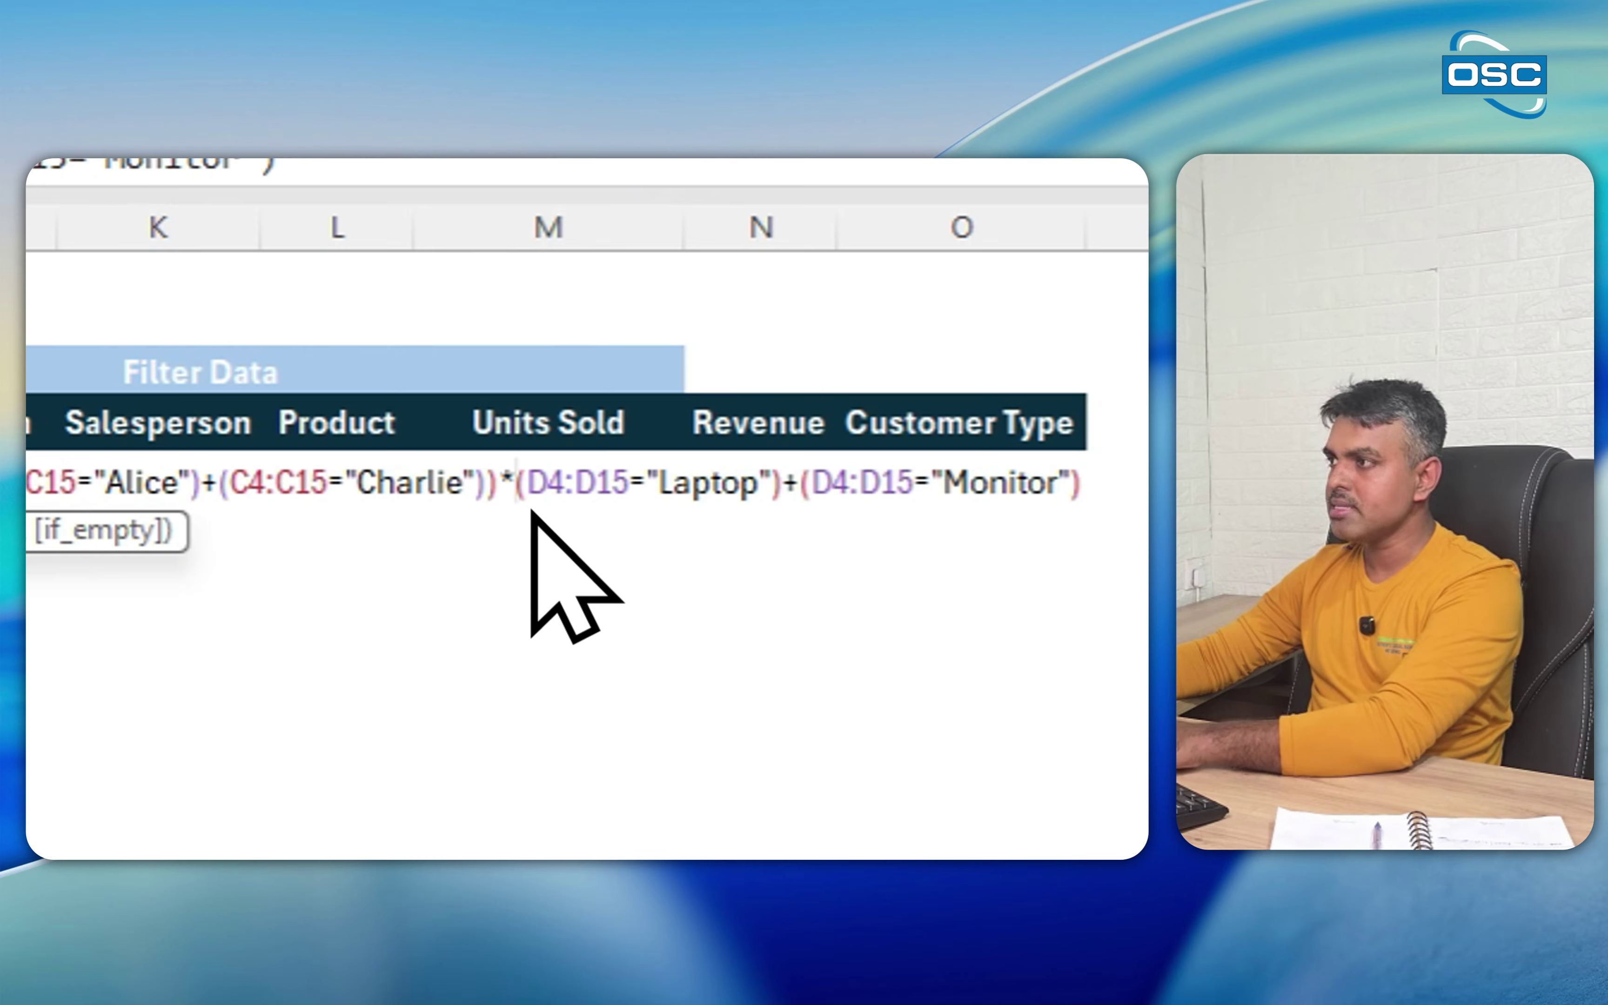
text(()
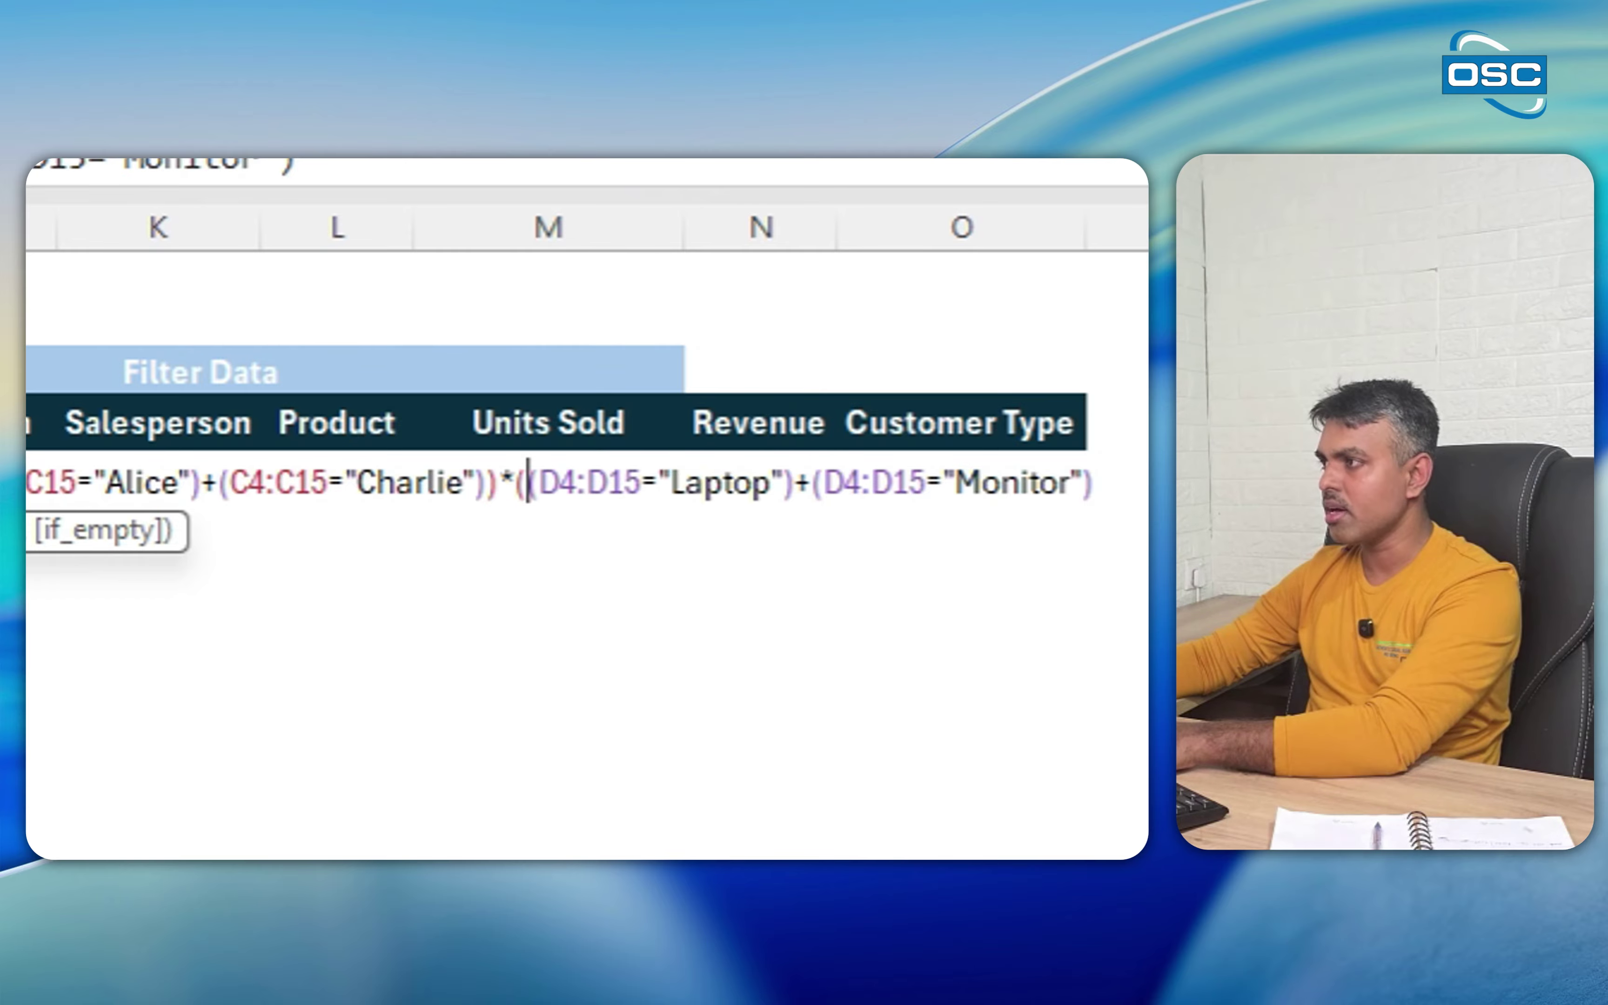
text())
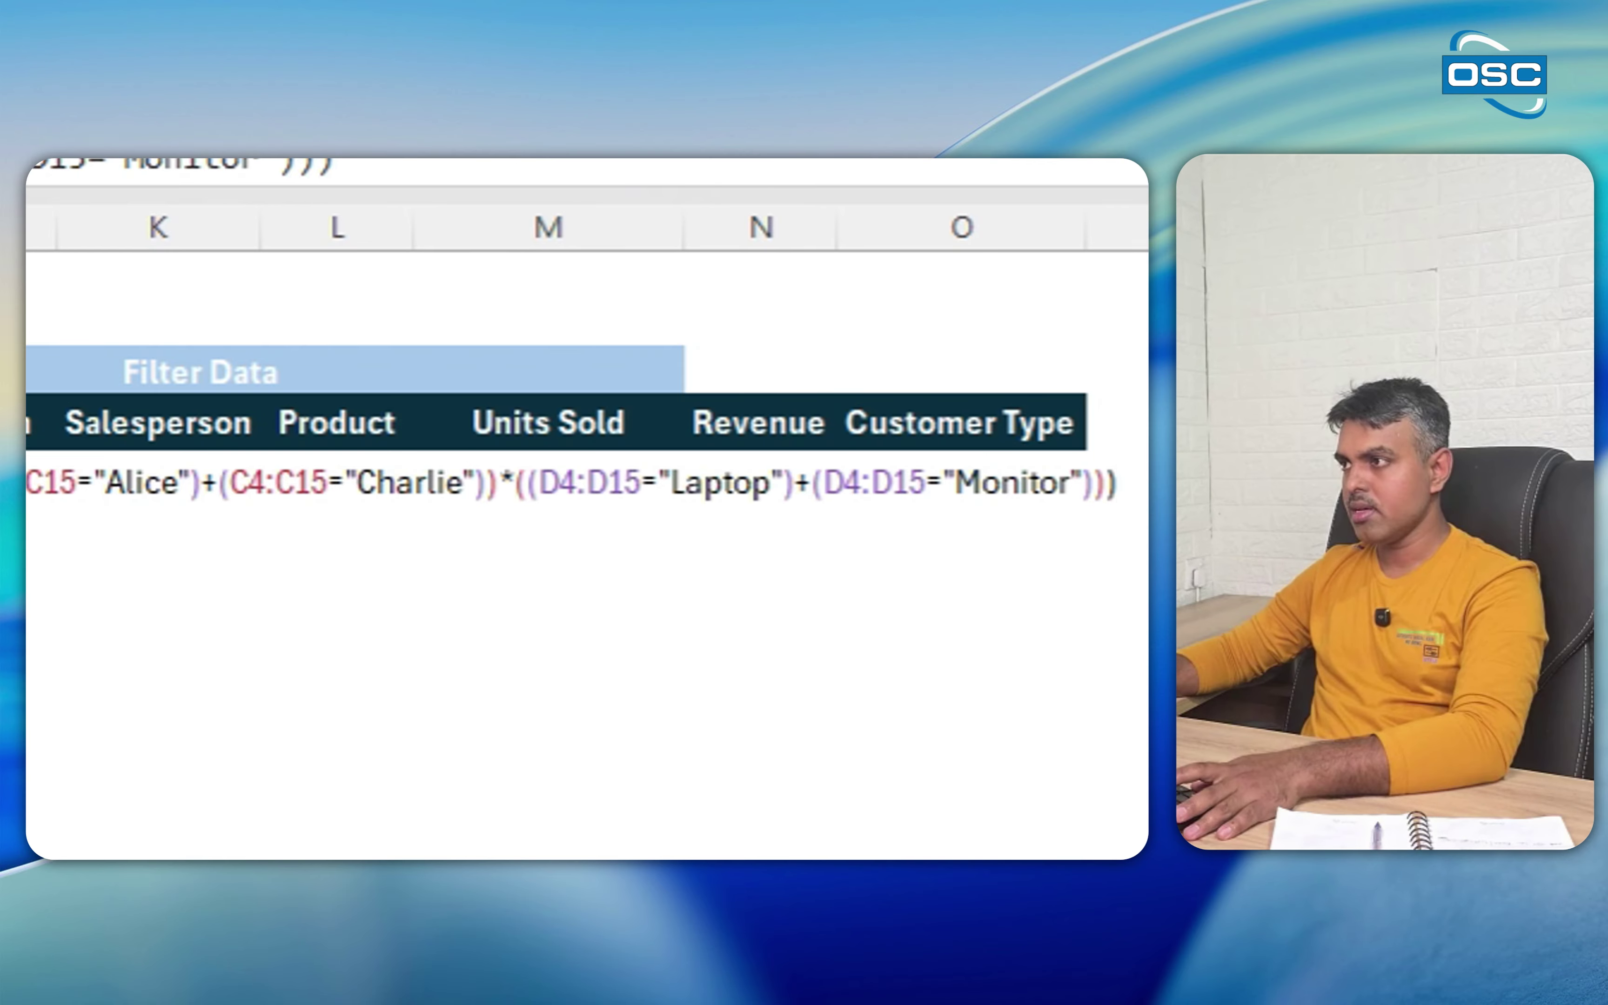
key(Return)
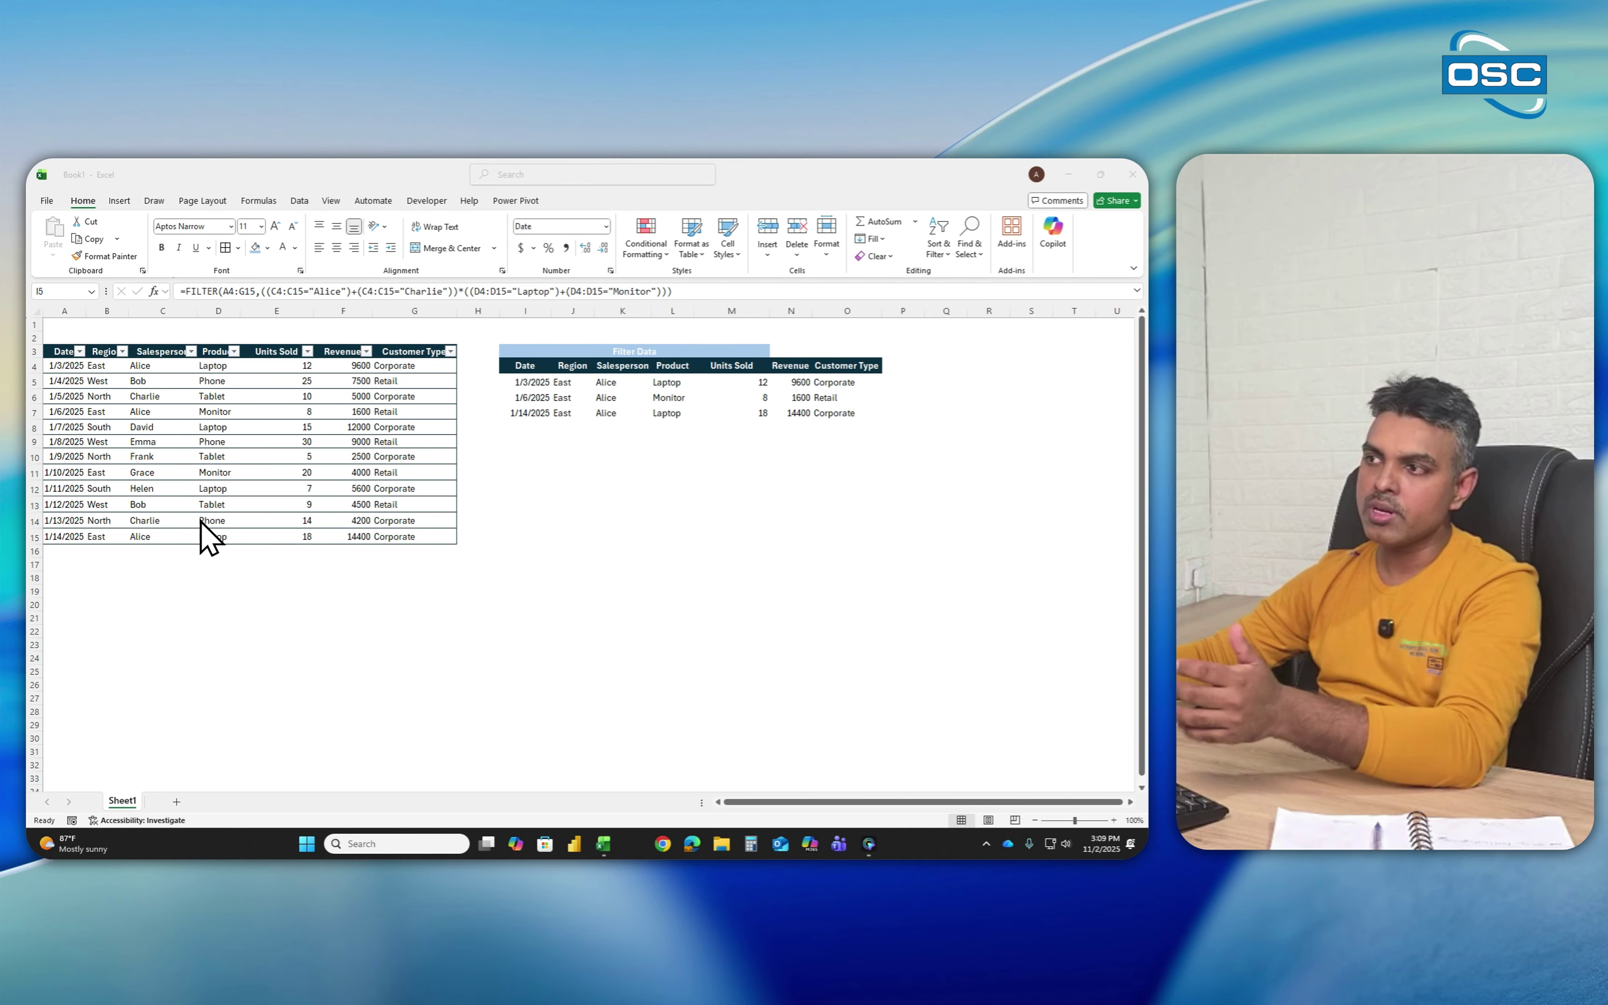
- Replace the second salesperson name in the I5 FILTER formula with the name of the salesperson in C8
click(221, 523)
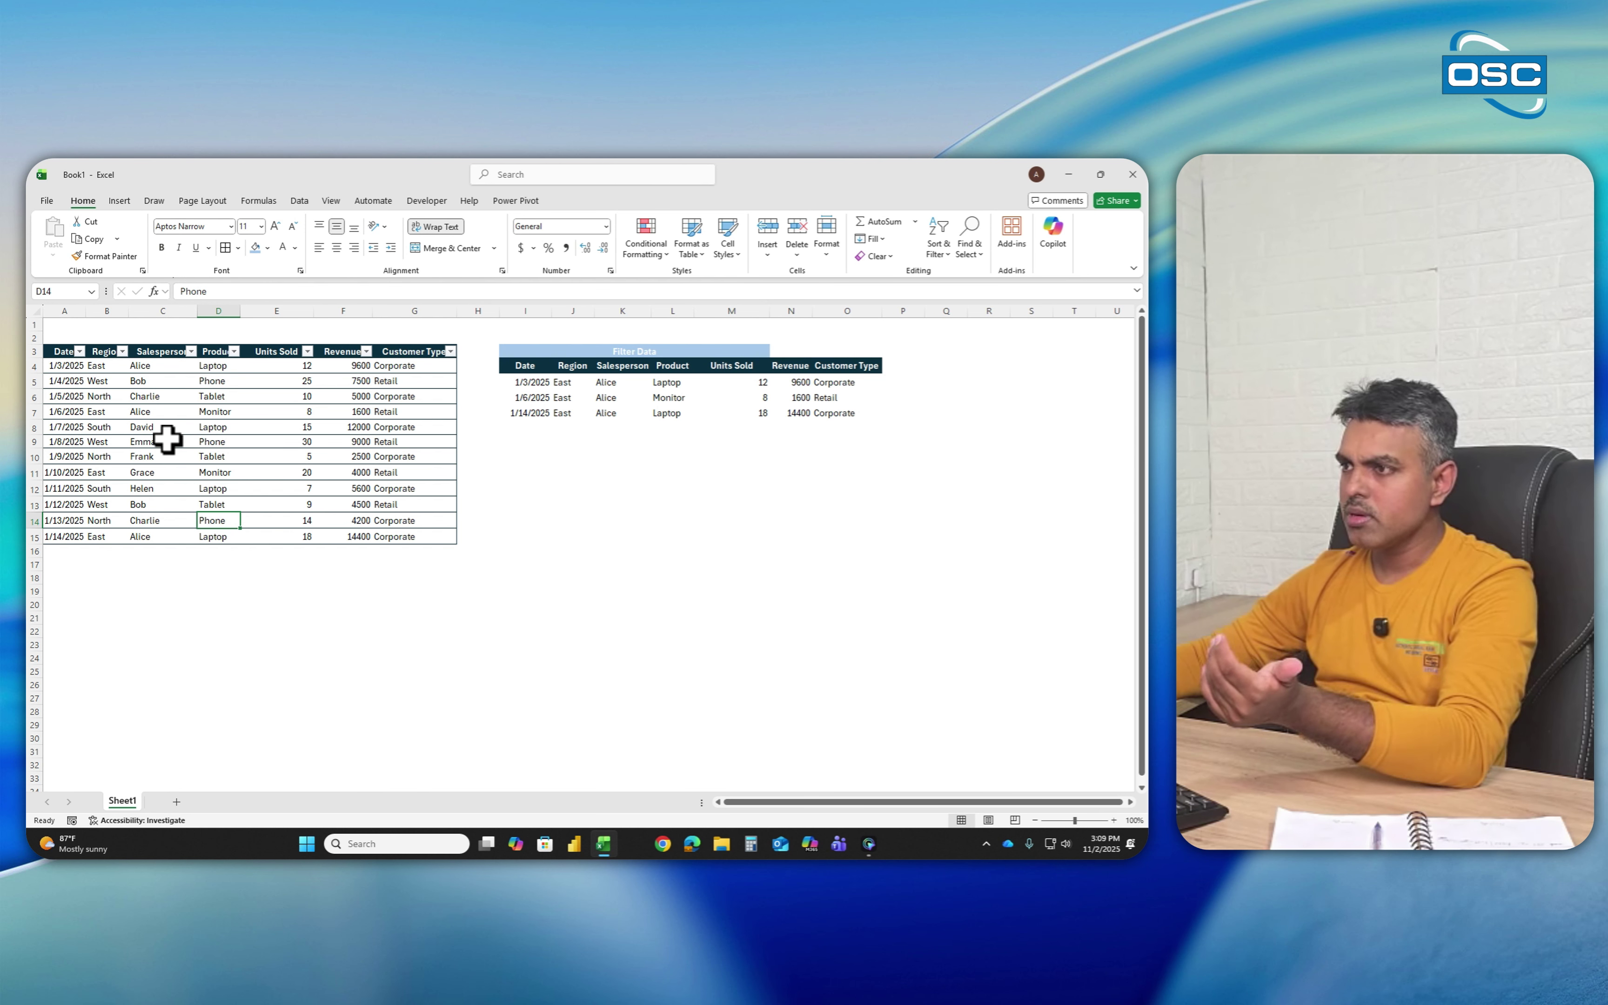
click(542, 383)
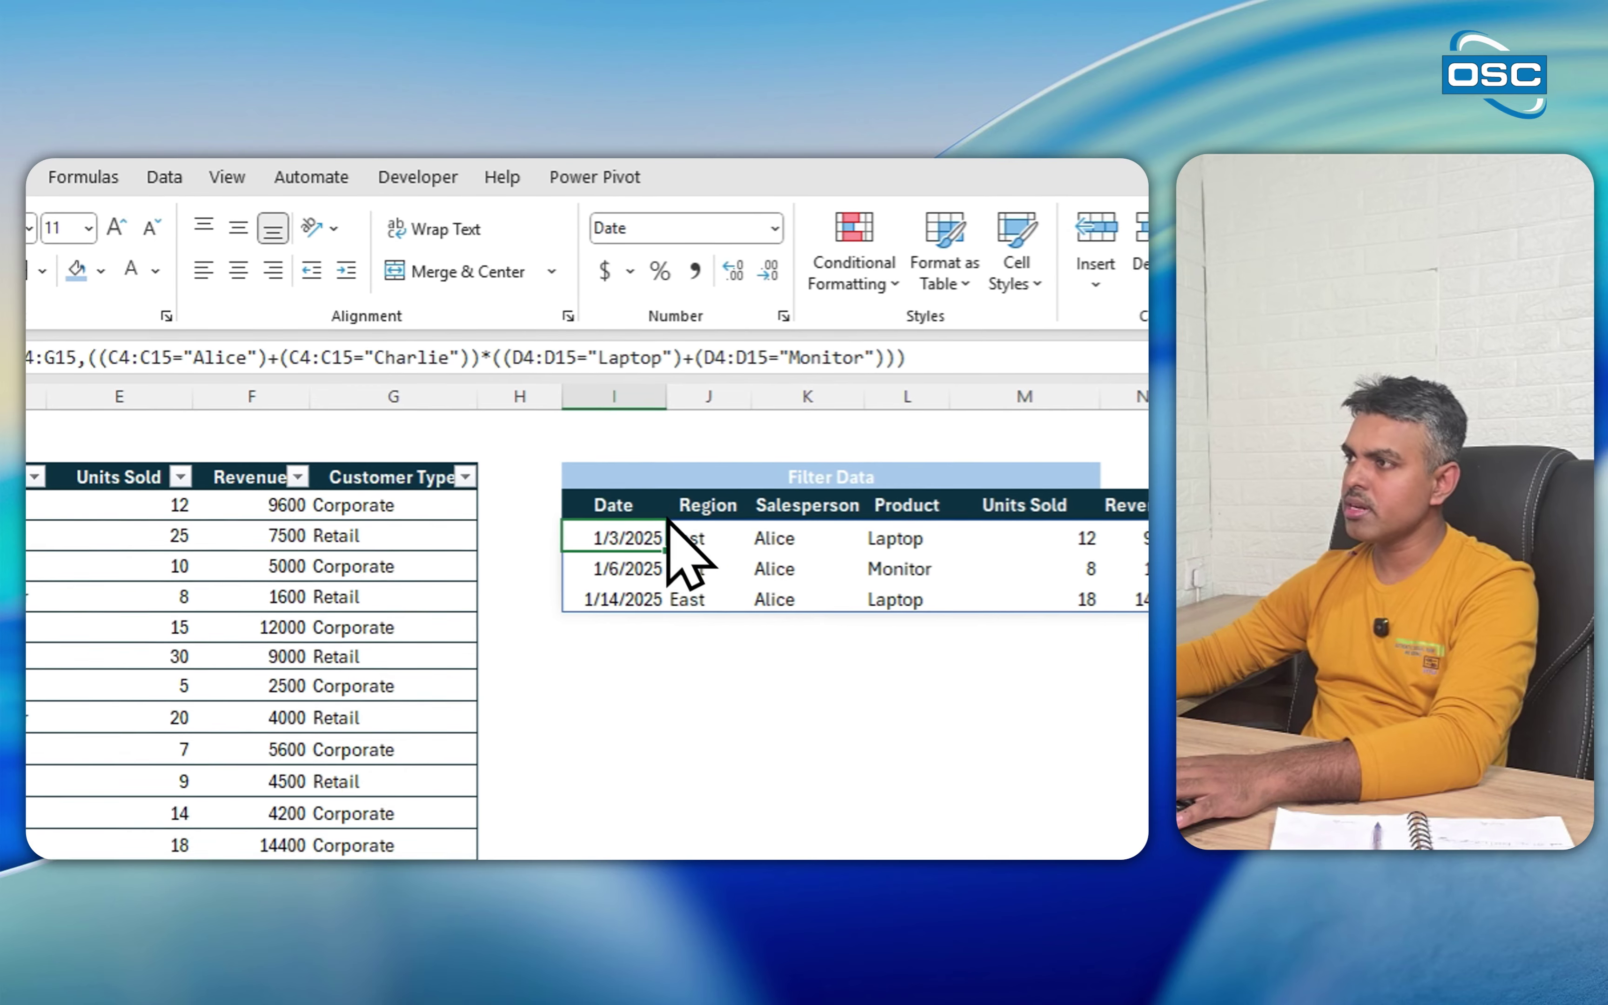
click(477, 362)
double_click(421, 361)
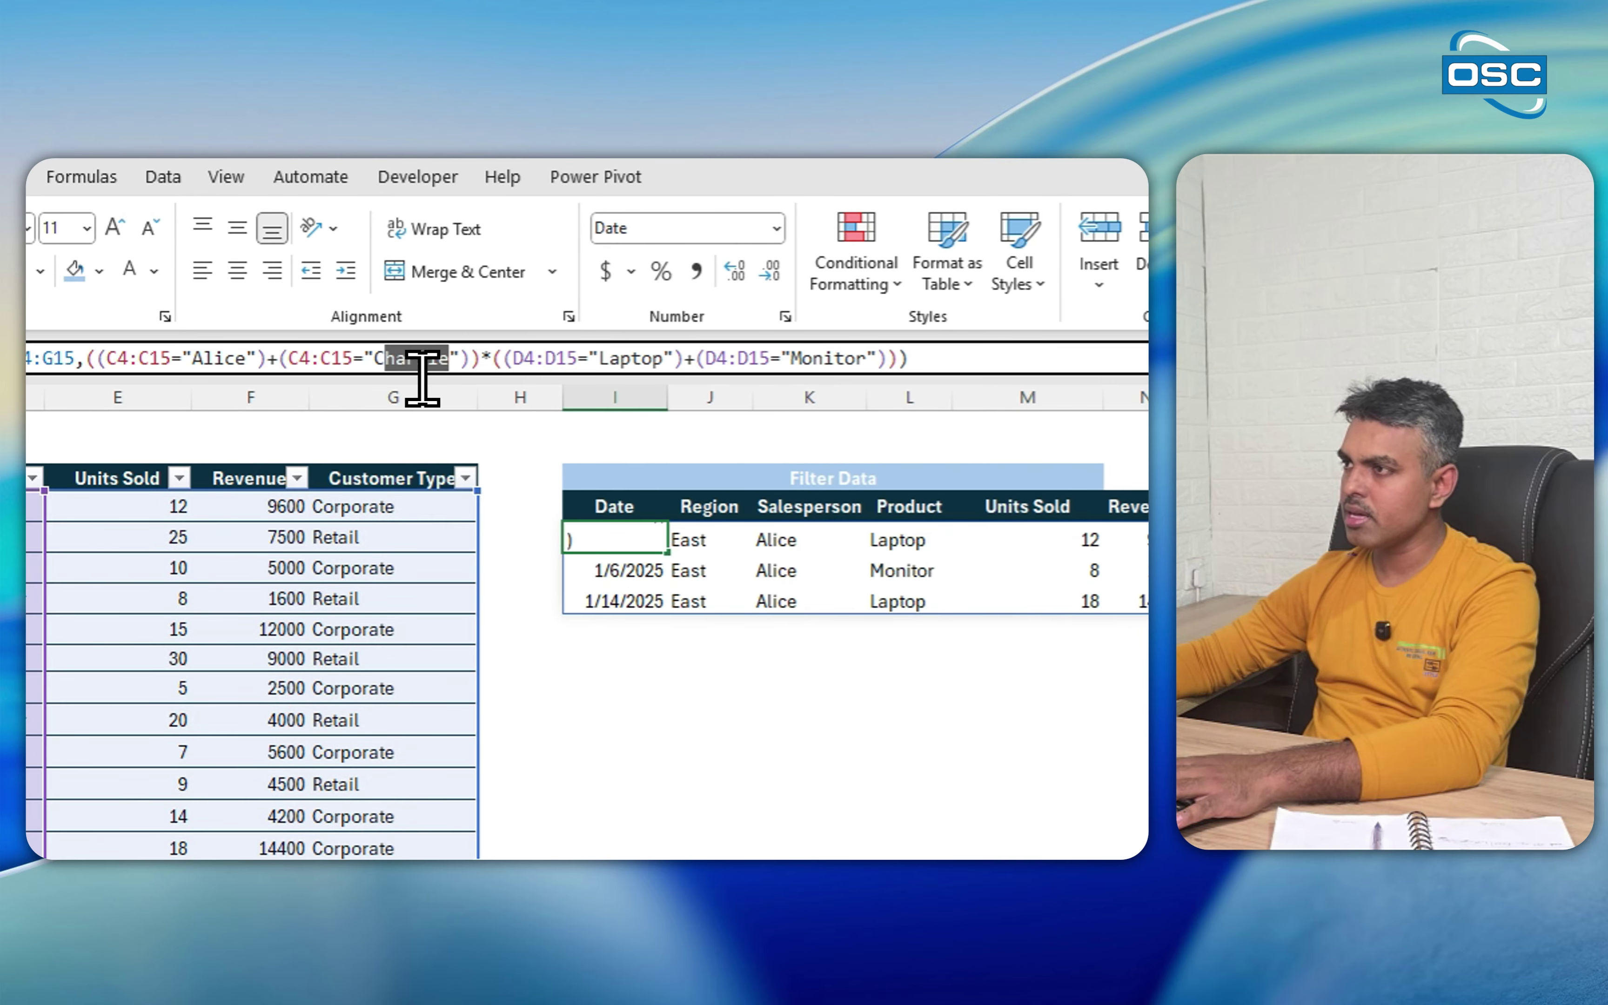
text(David)
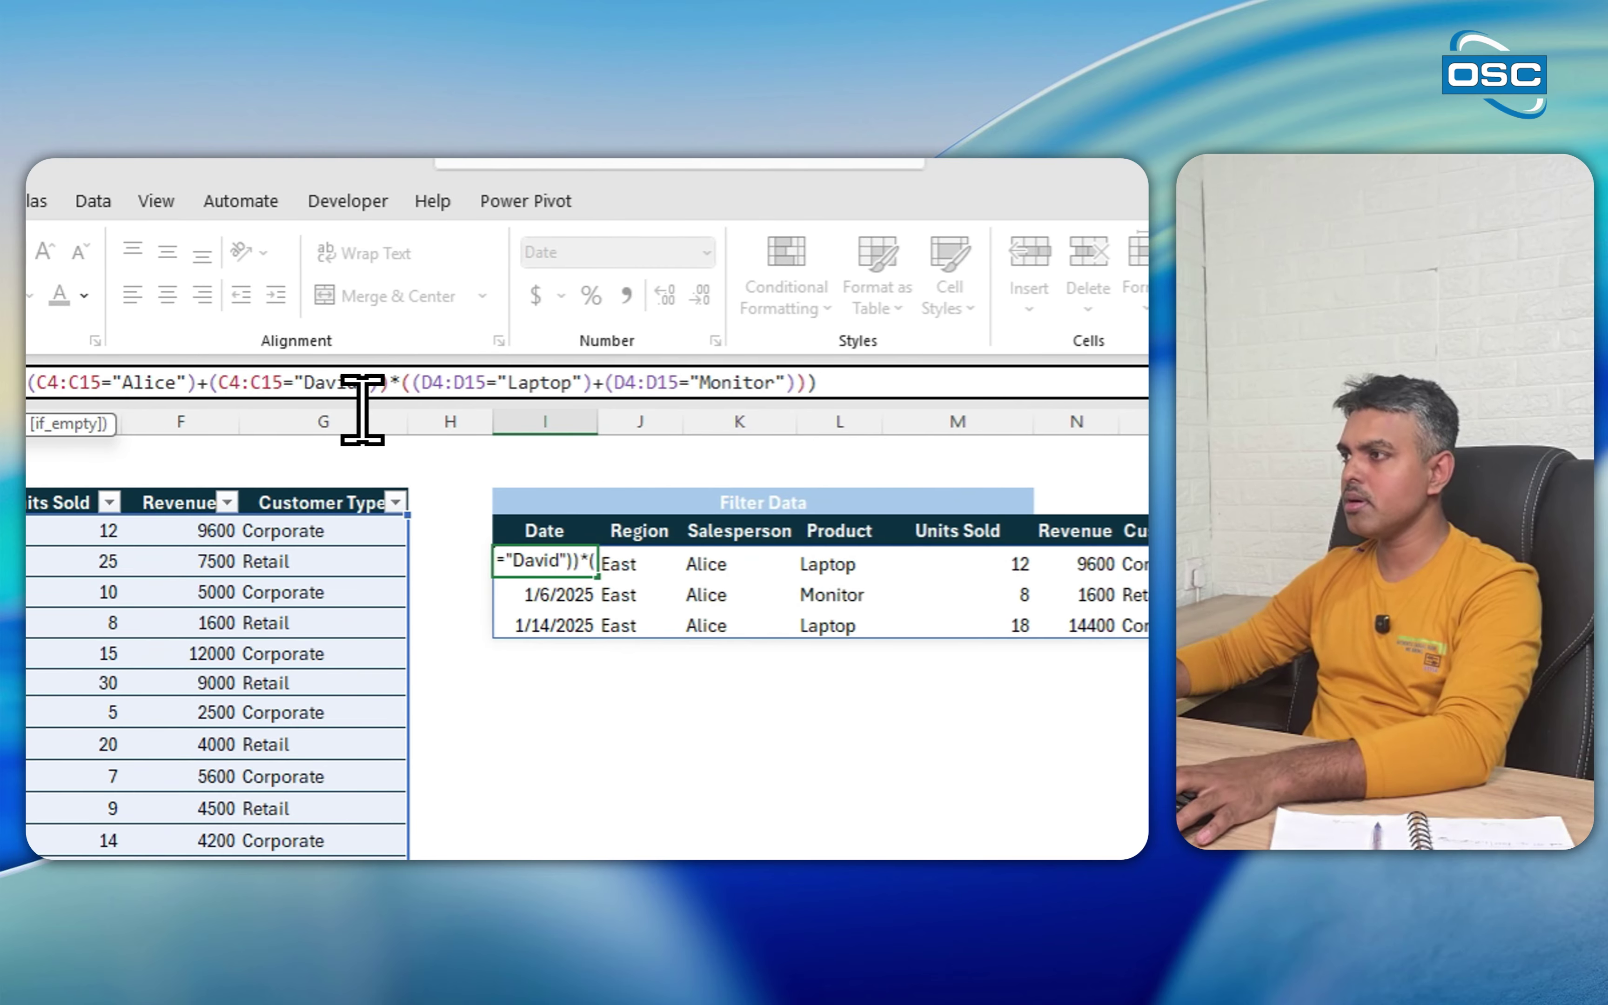
key(Return)
- Examine the Salesperson, Product and Customer Type columns of the filtered records against the criteria
click(721, 568)
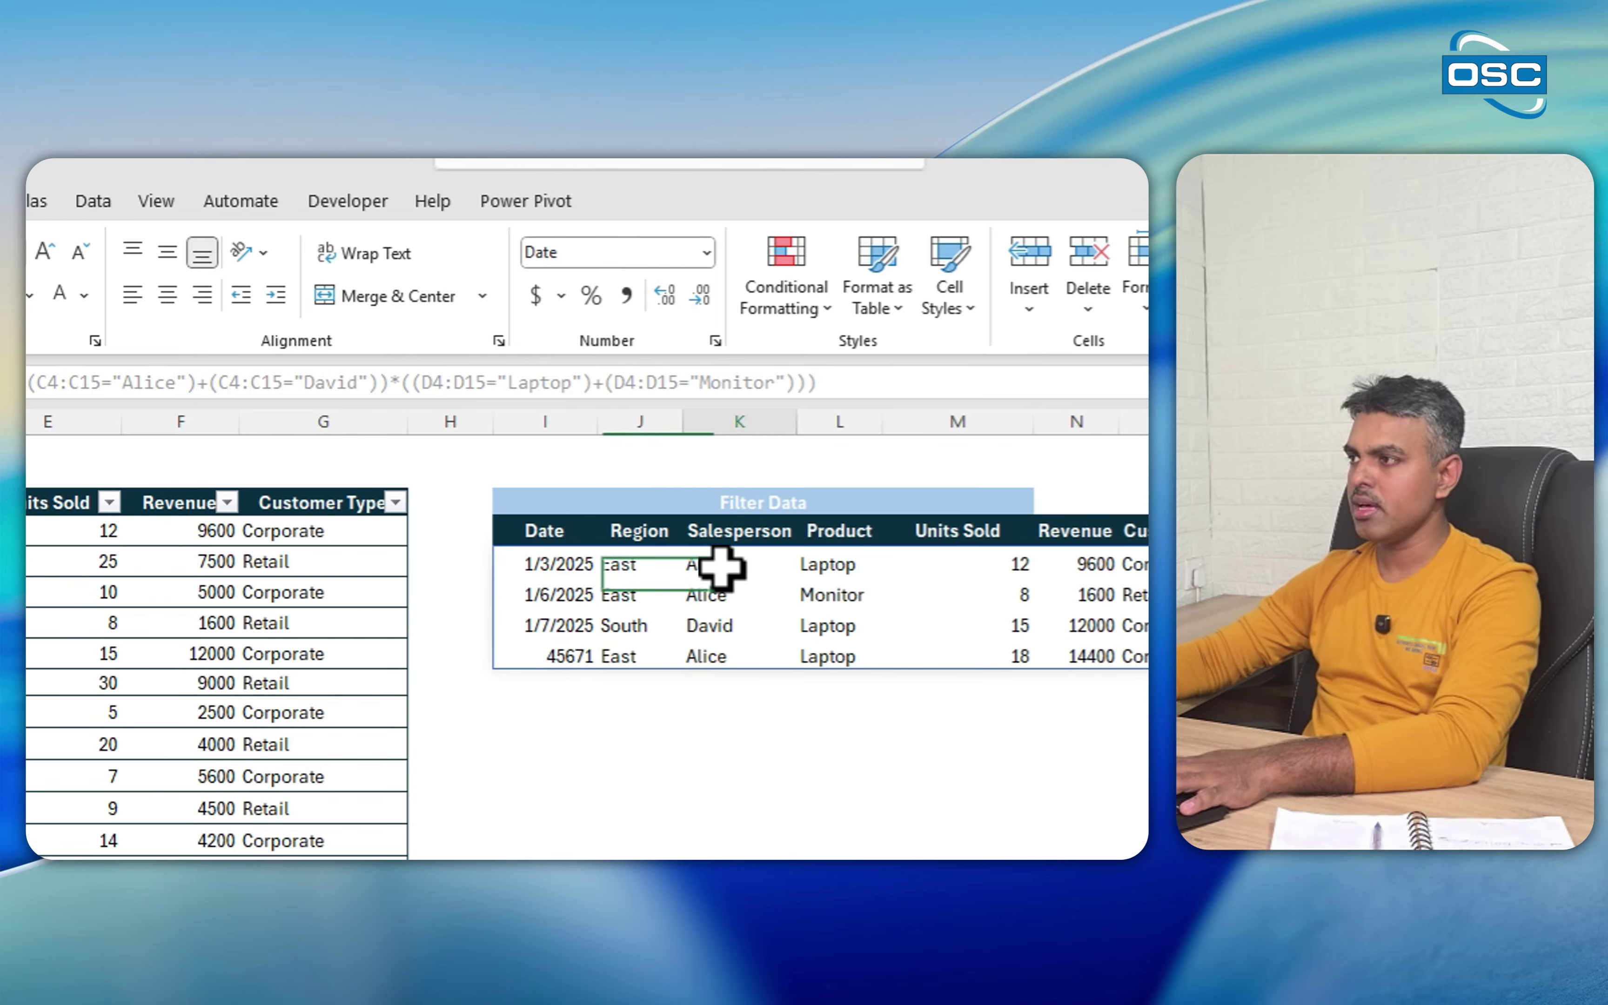
click(729, 598)
click(735, 656)
click(851, 564)
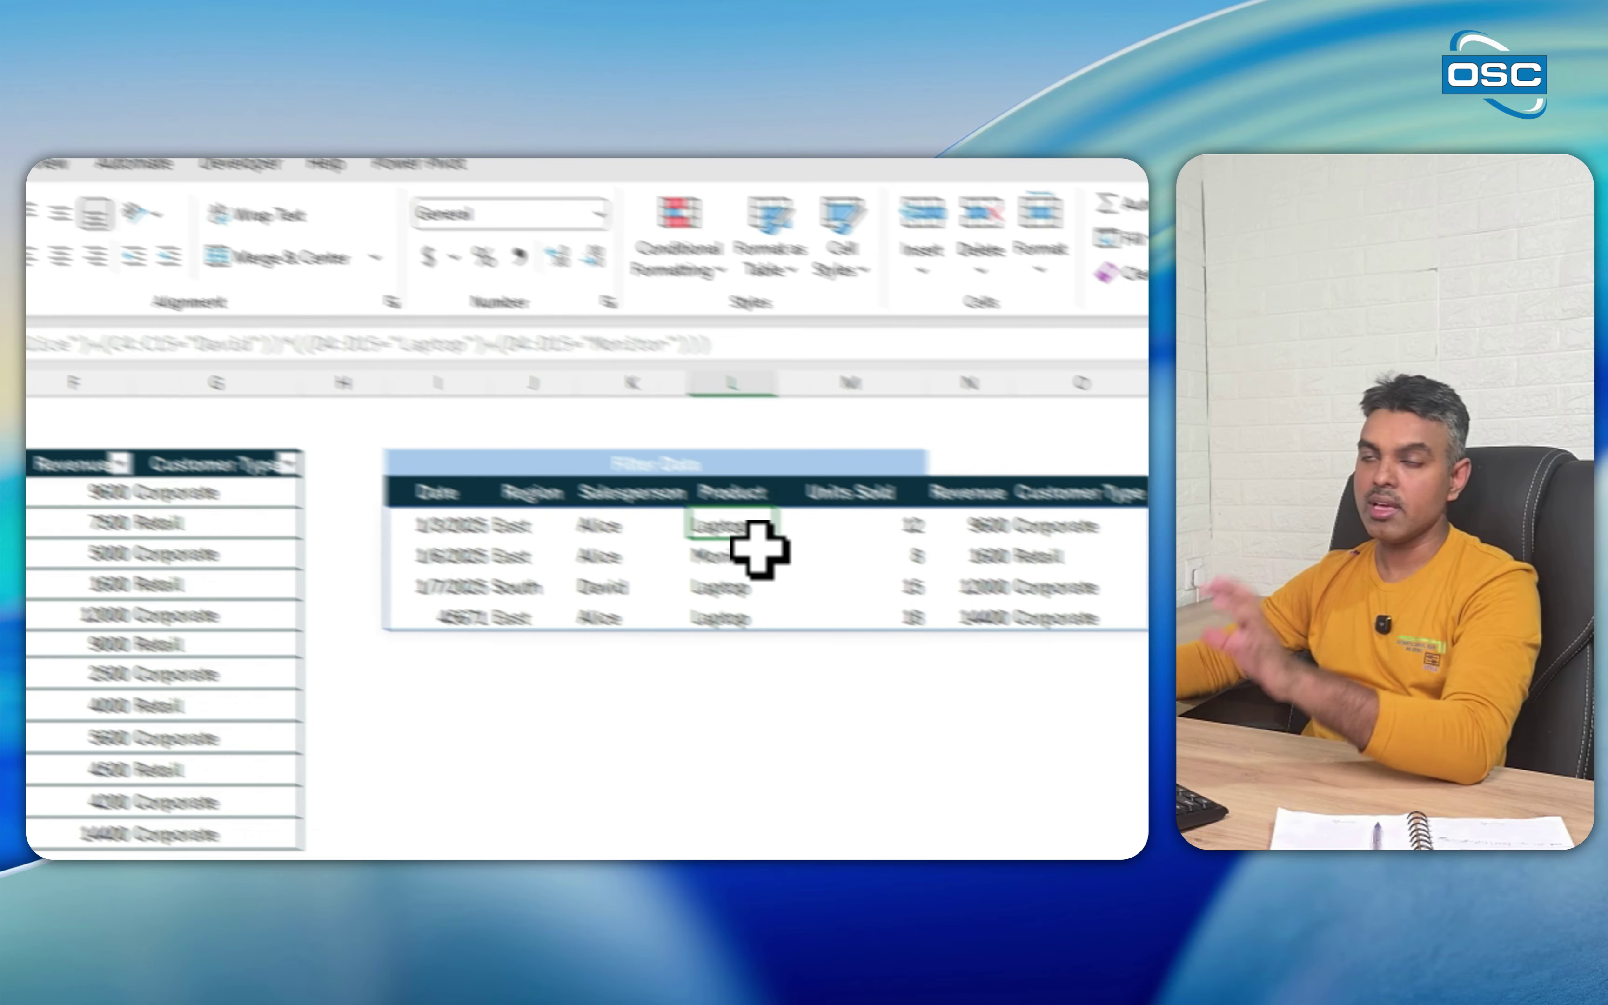
click(760, 549)
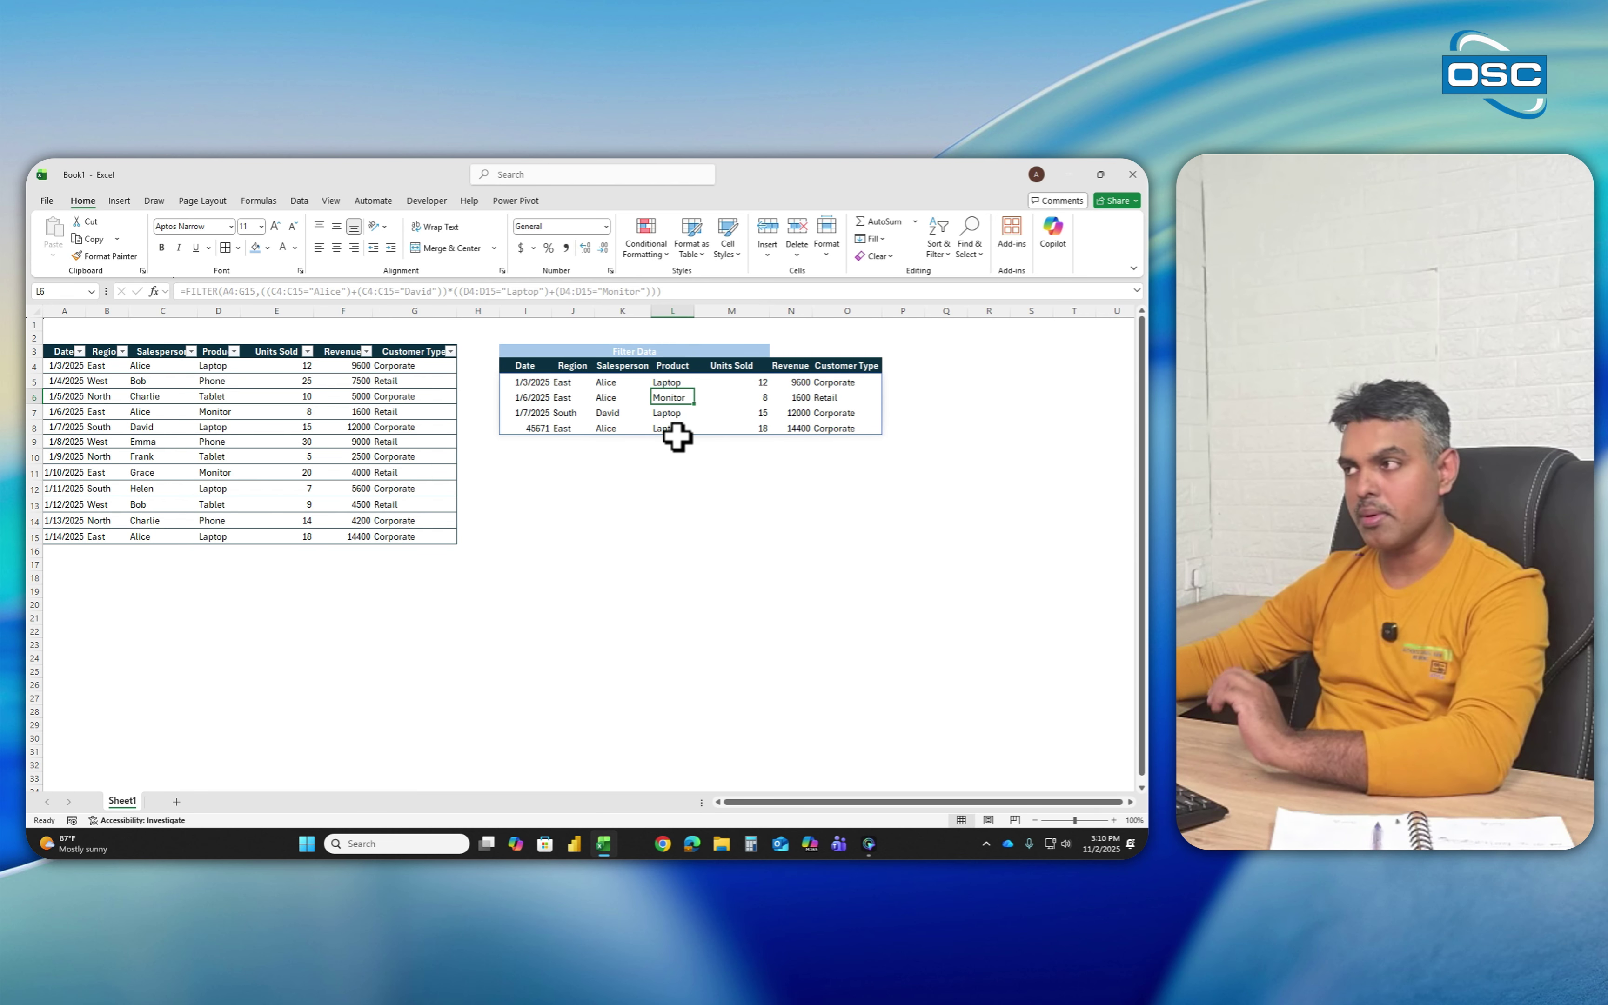
click(578, 473)
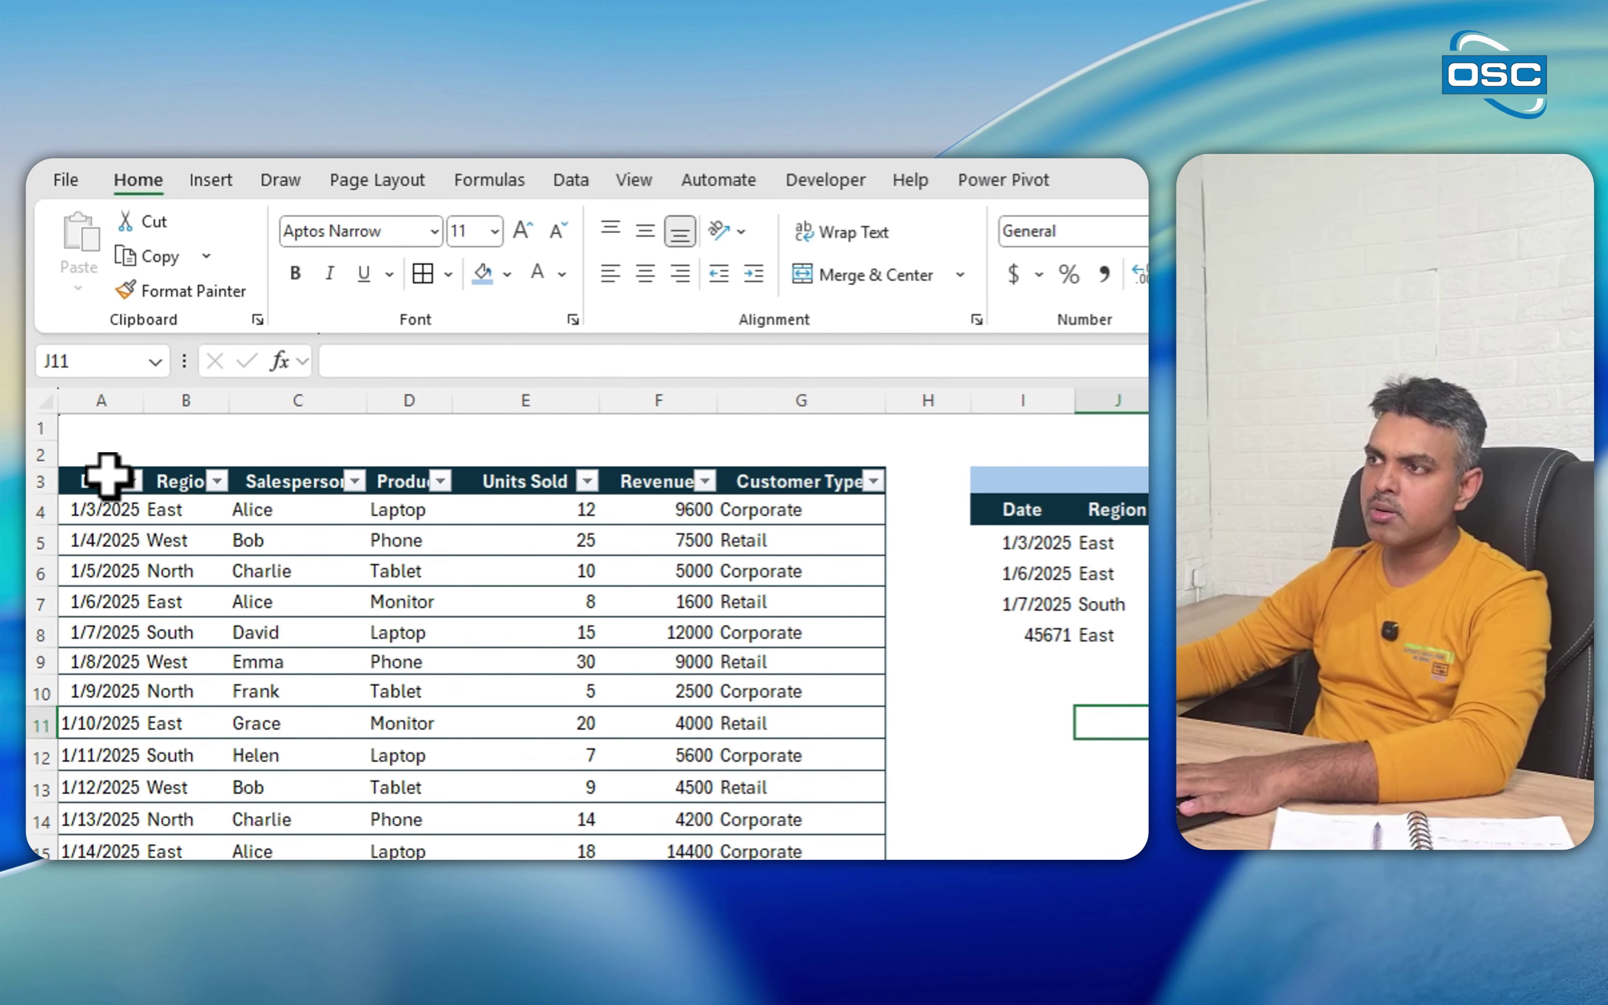
drag(87, 428, 857, 490)
drag(729, 517, 841, 403)
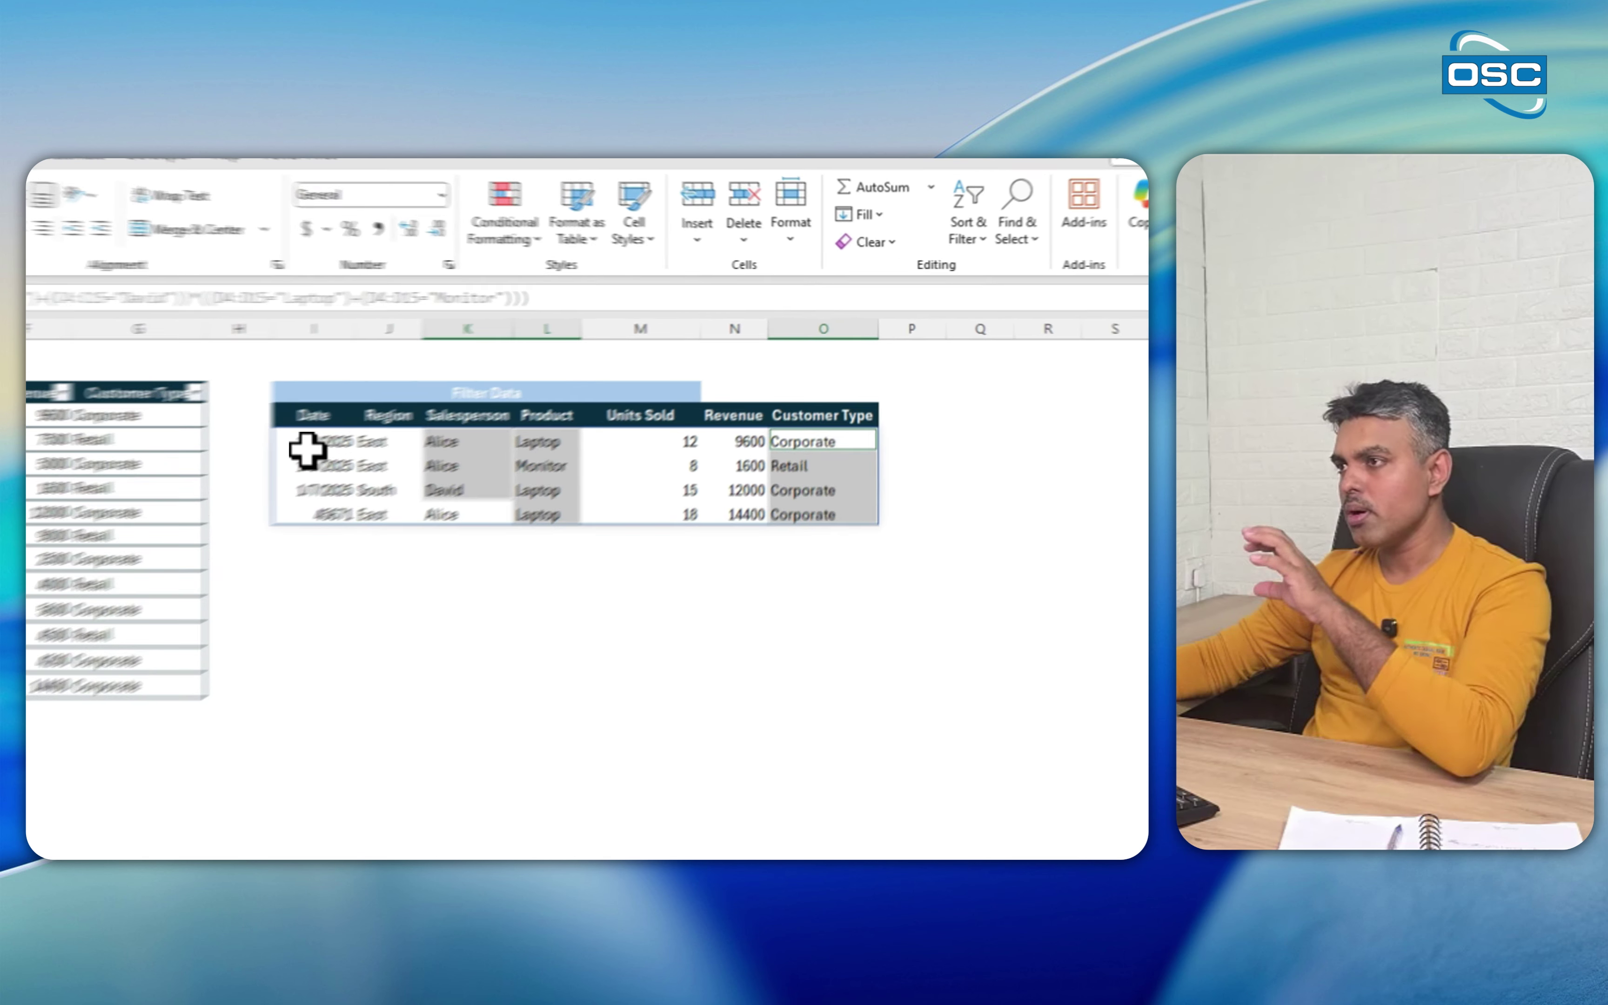
- Wrap the FILTER formula in I5 in a CHOOSECOLS function, using the FILTER result as its array argument
click(305, 449)
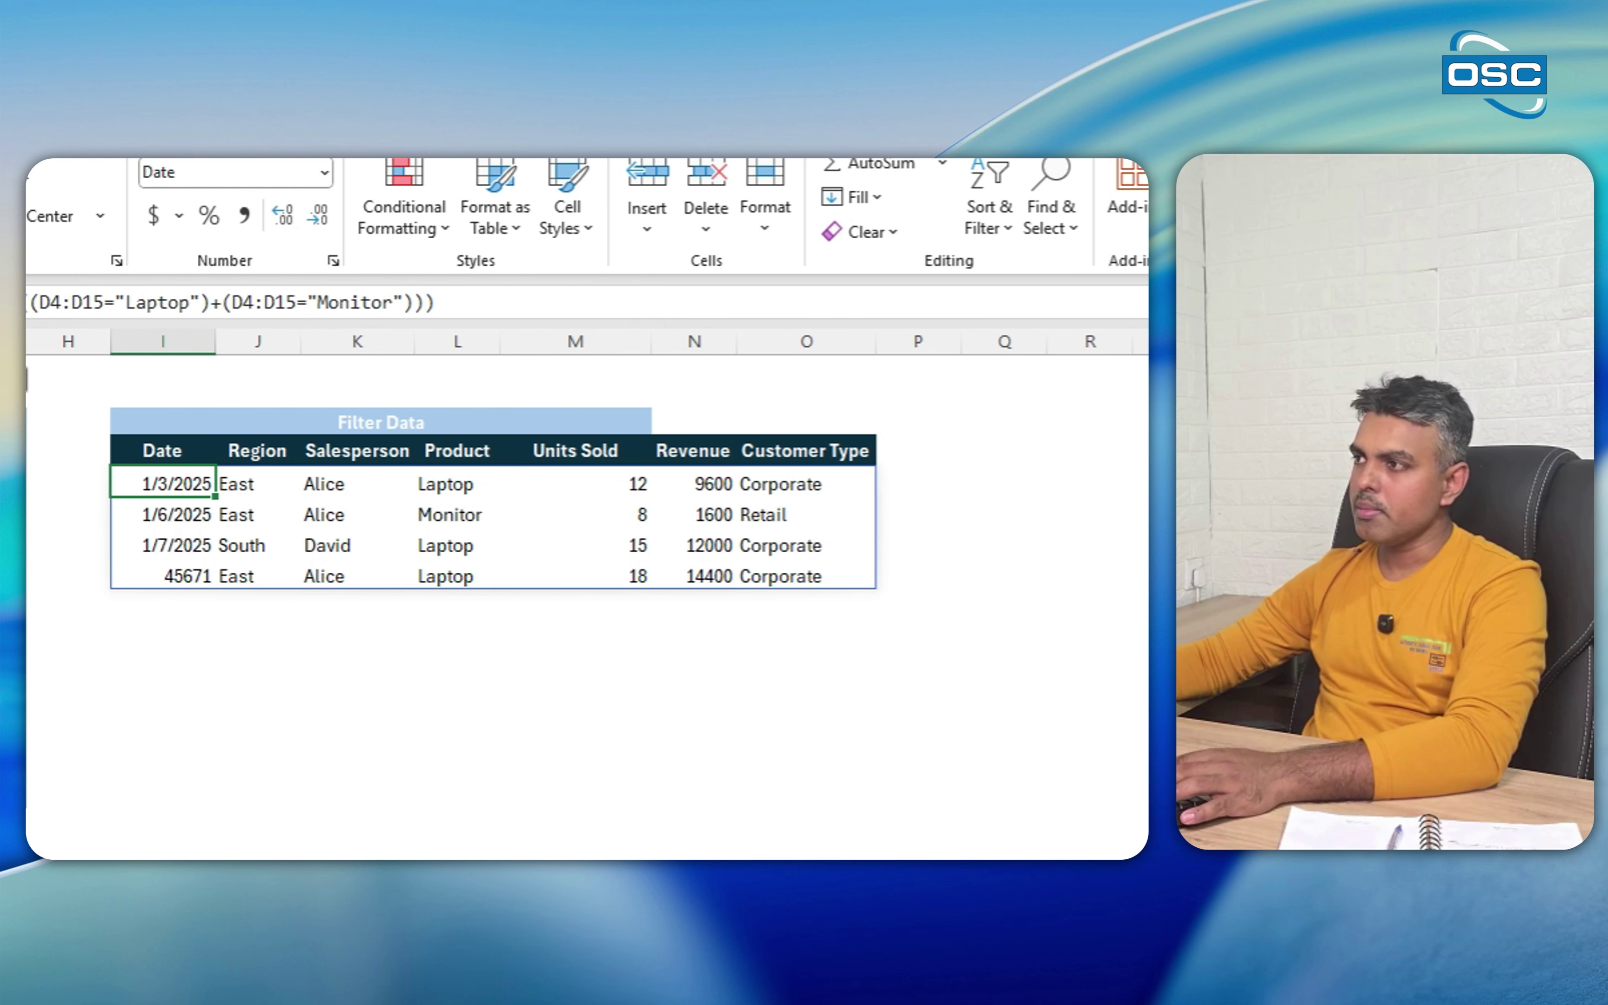
double_click(126, 483)
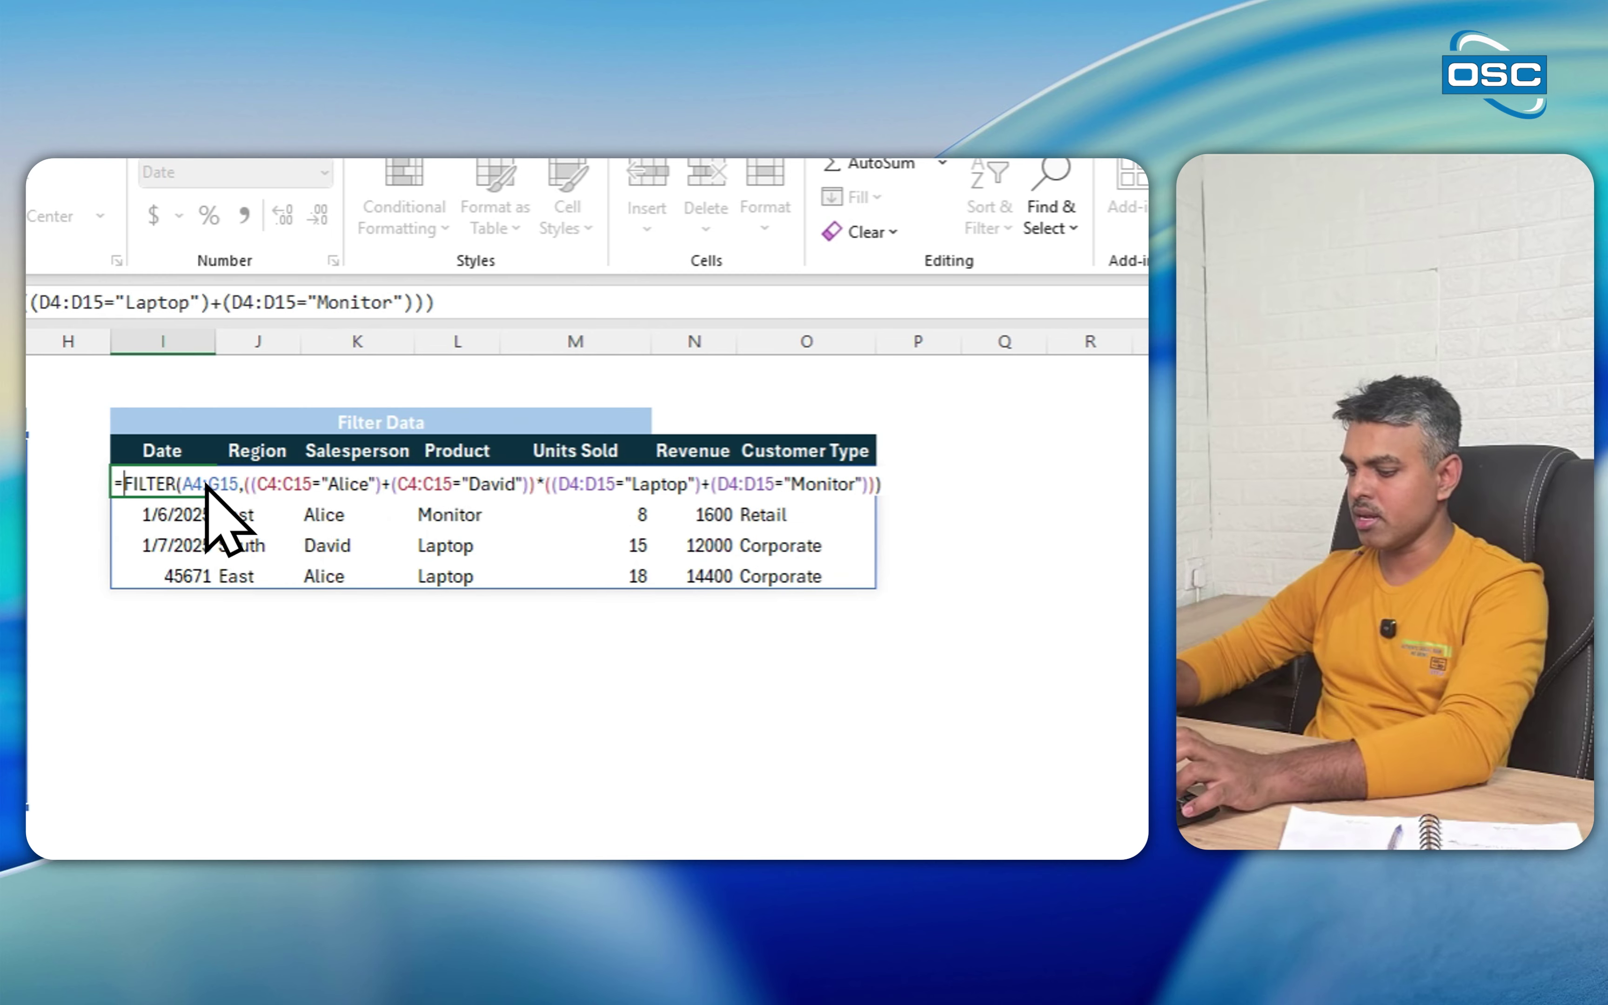
text(Cho)
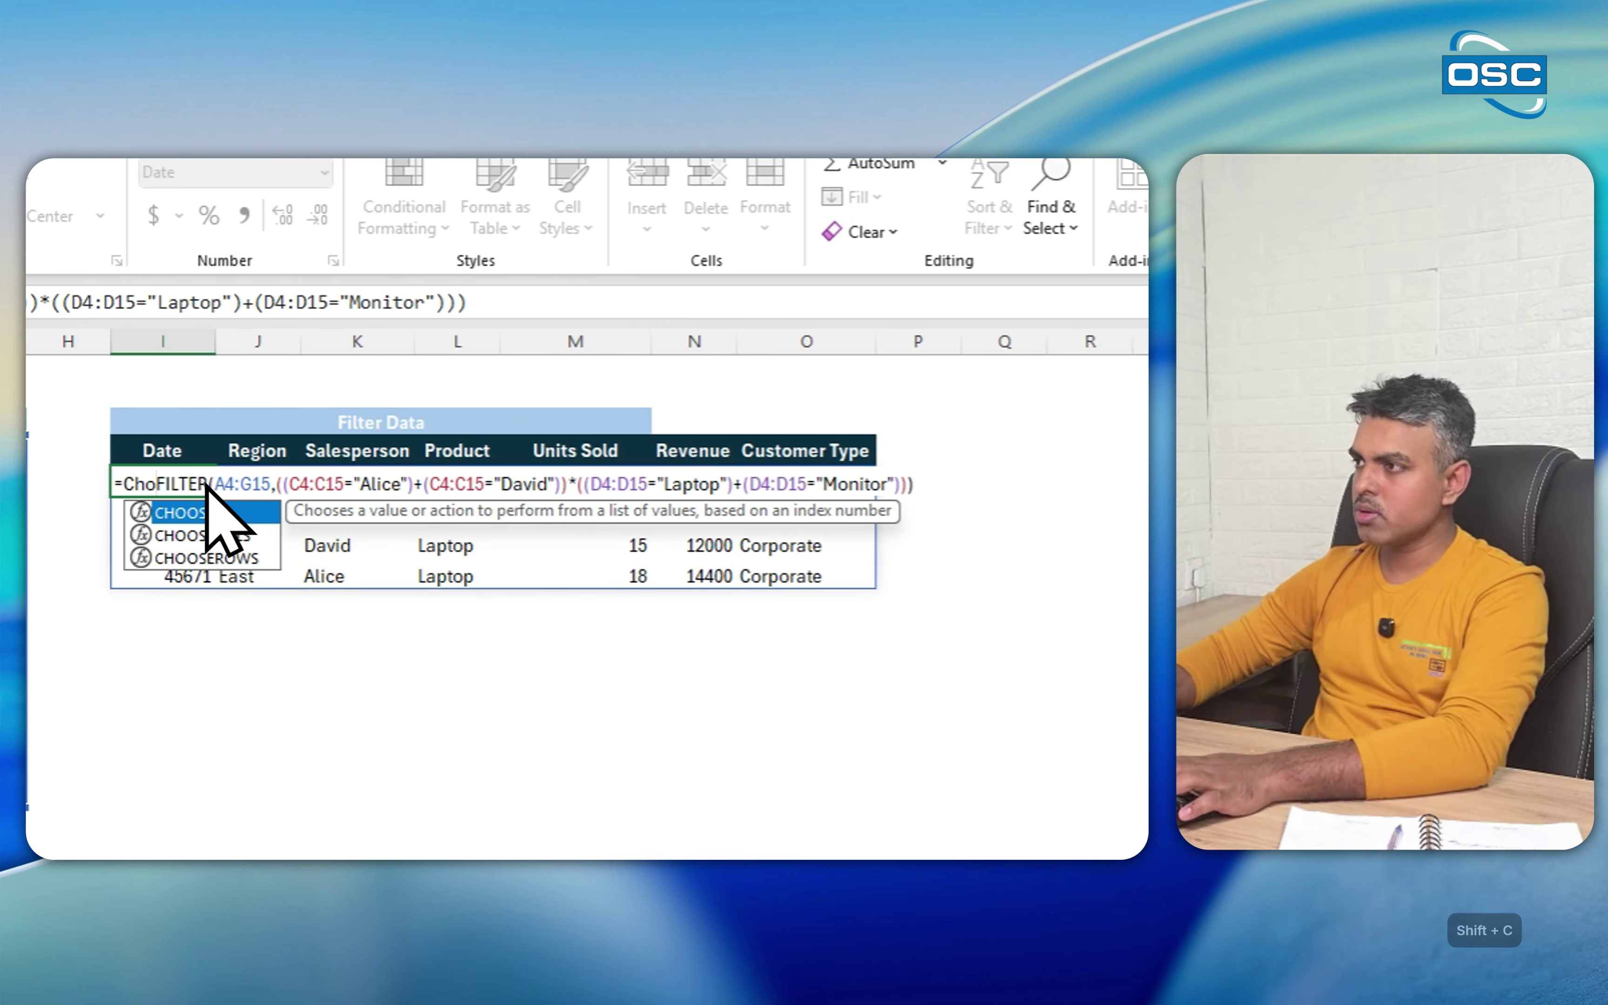
key(Down)
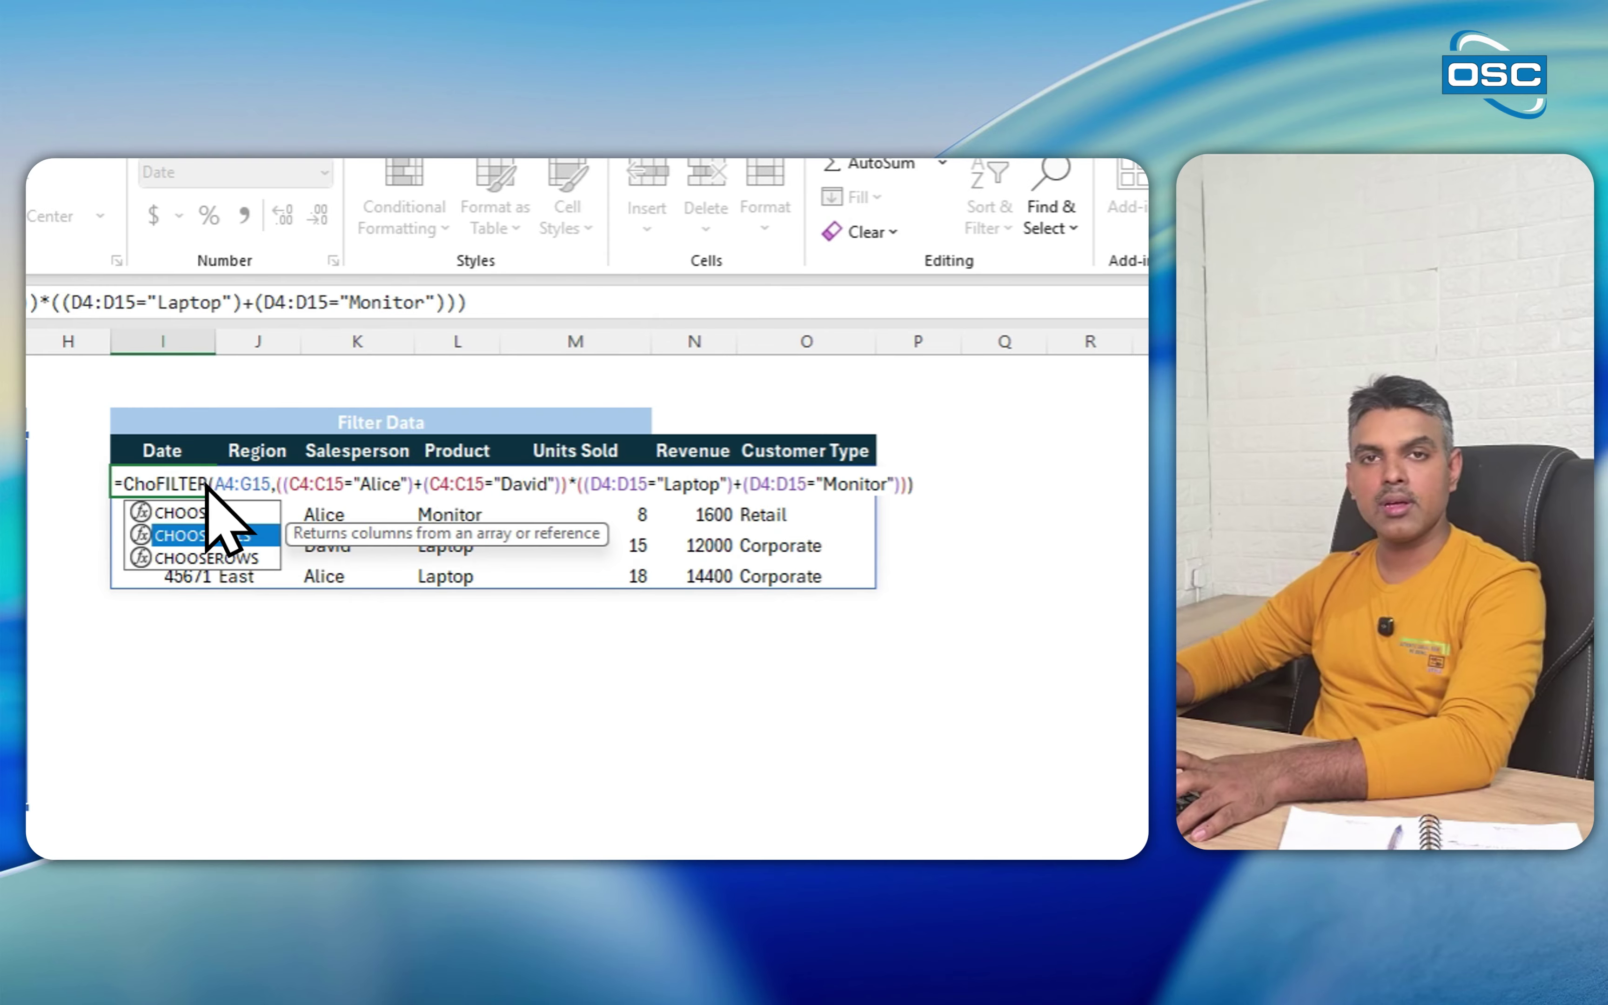
key(Tab)
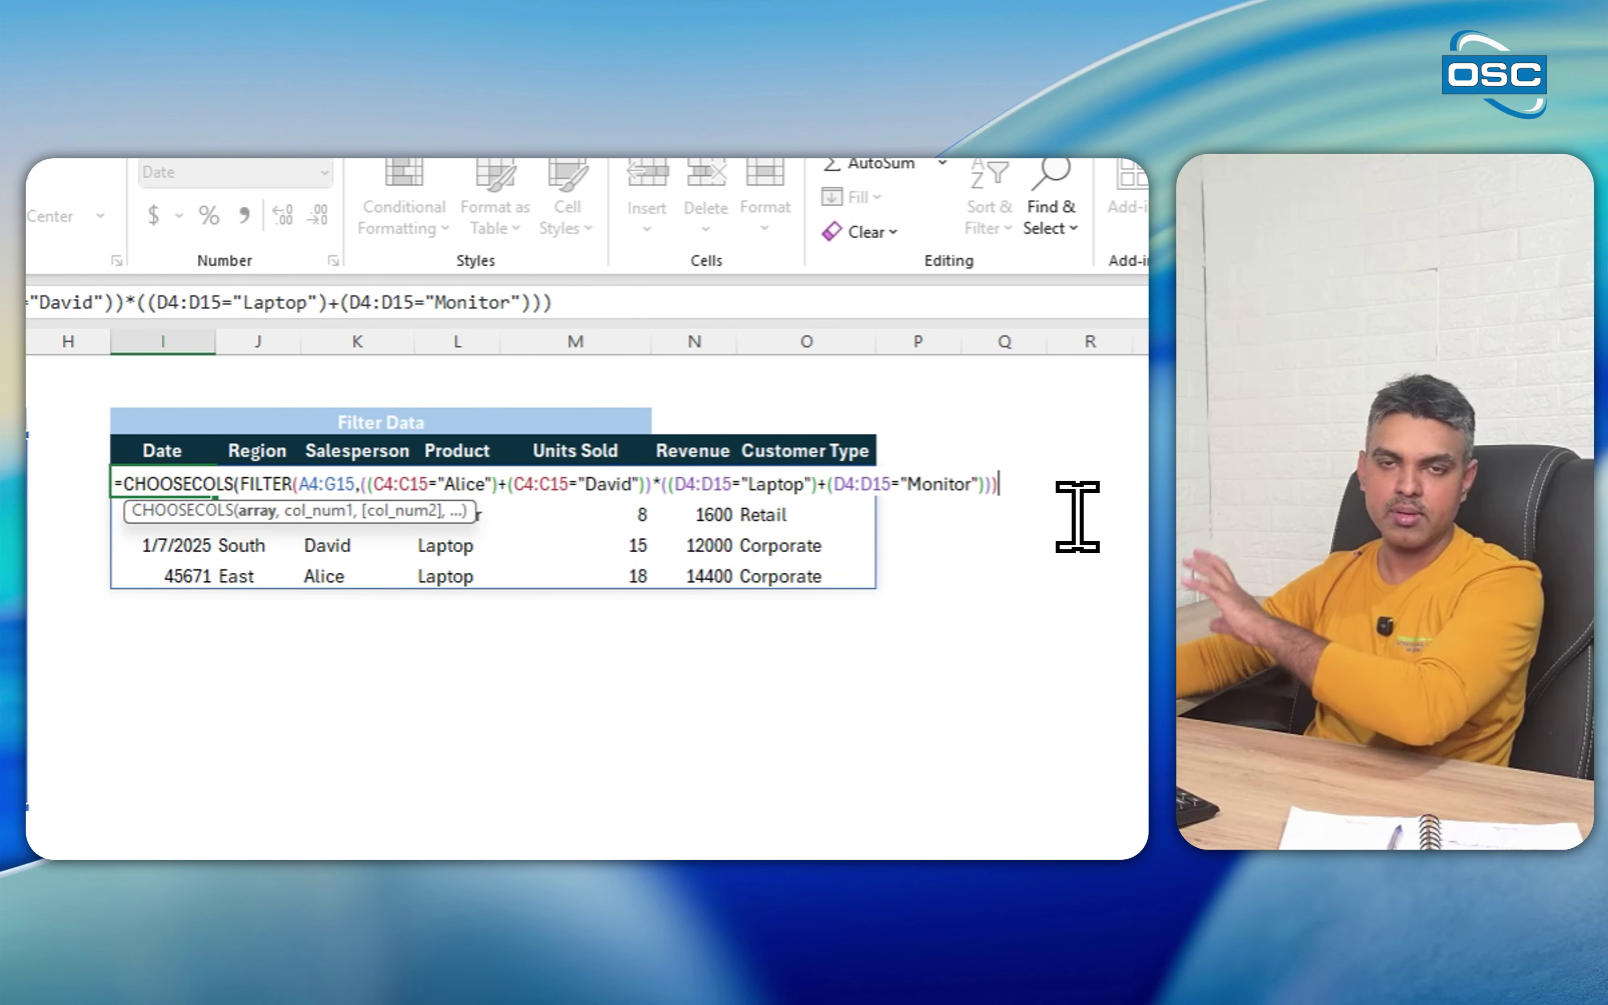
text(,)
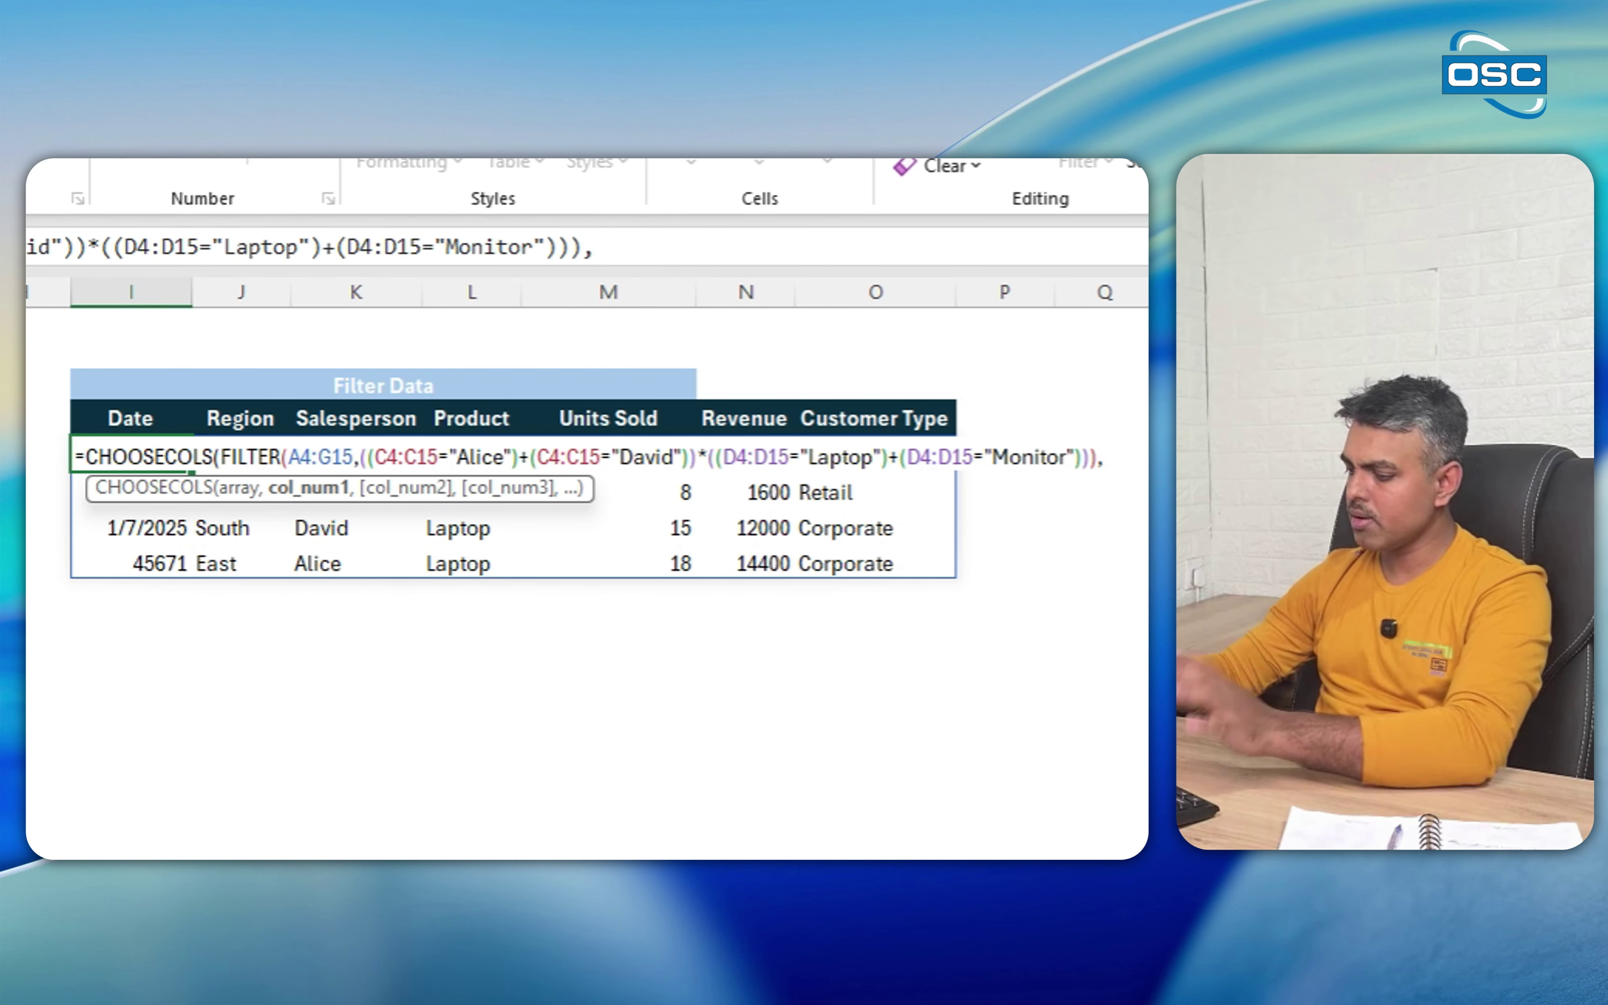
- Give the column numbers as the array {1,2,5,6}, then close and enter the CHOOSECOLS formula
text({)
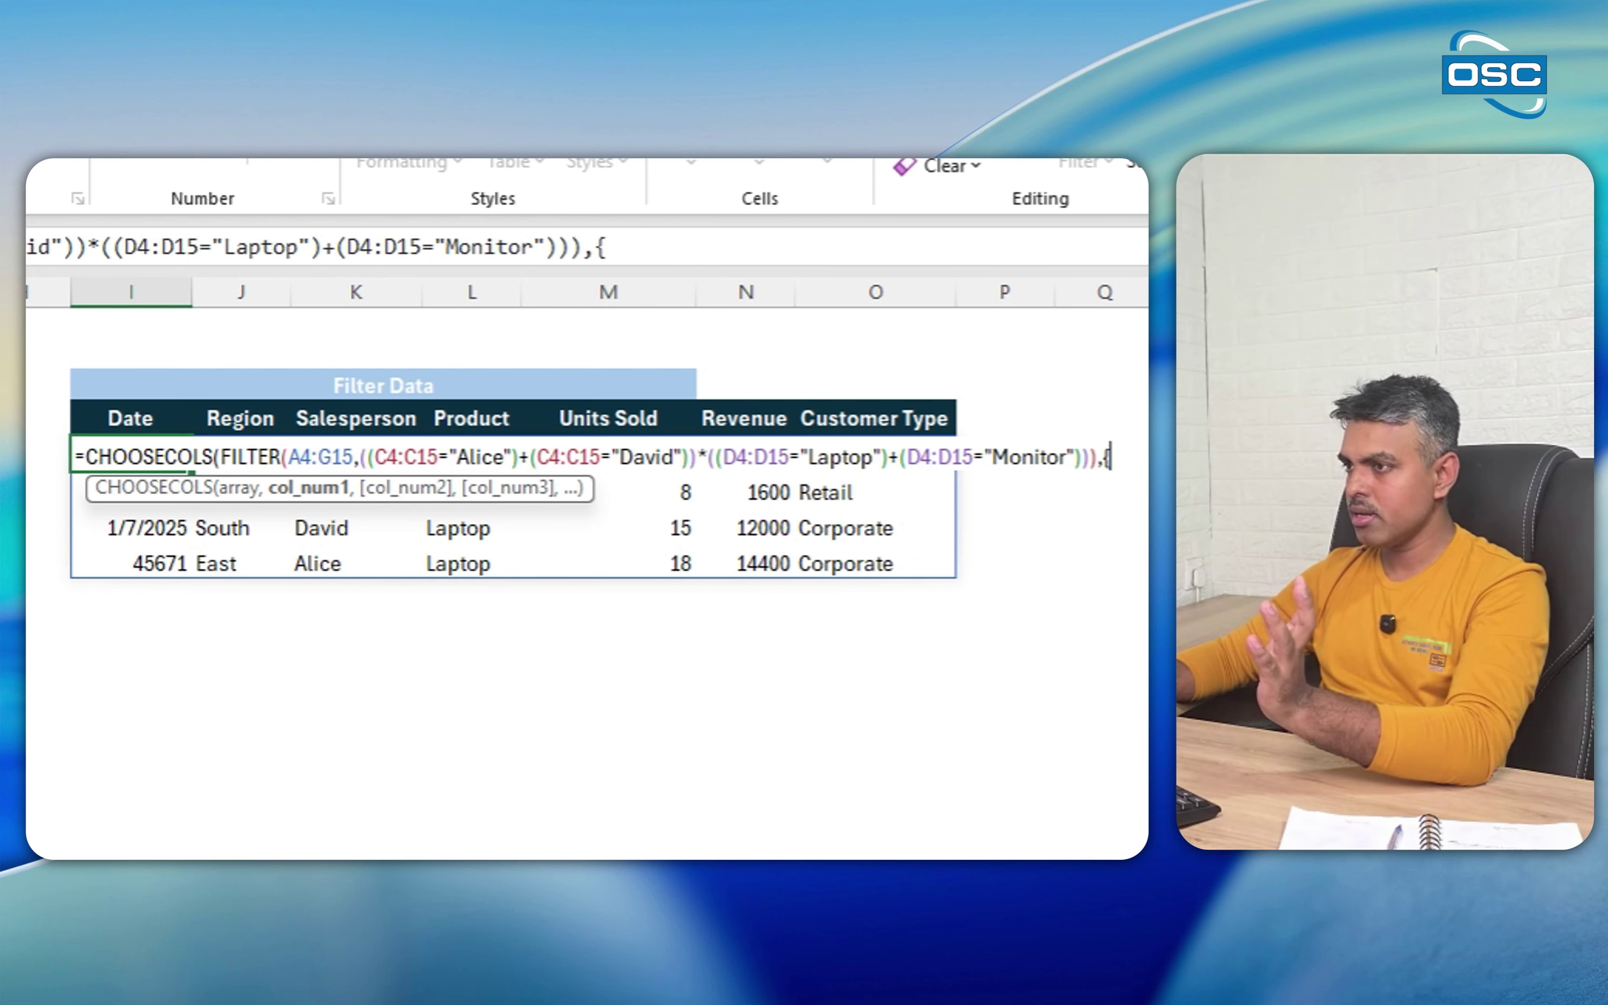
text(1,)
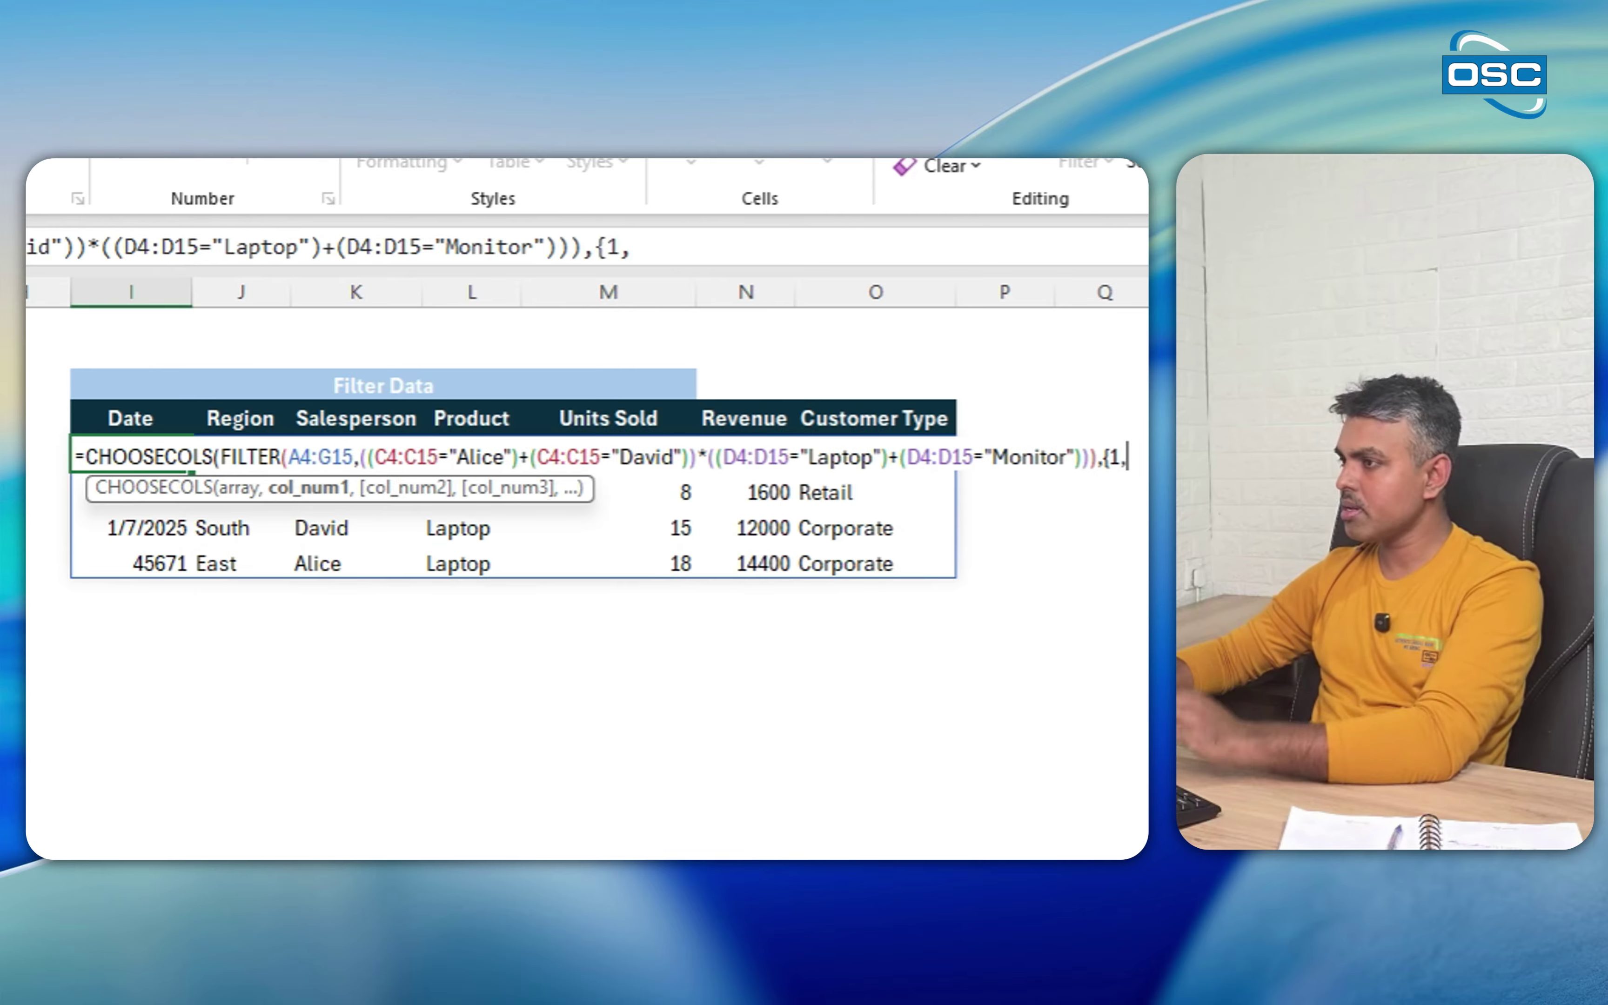
text(2,)
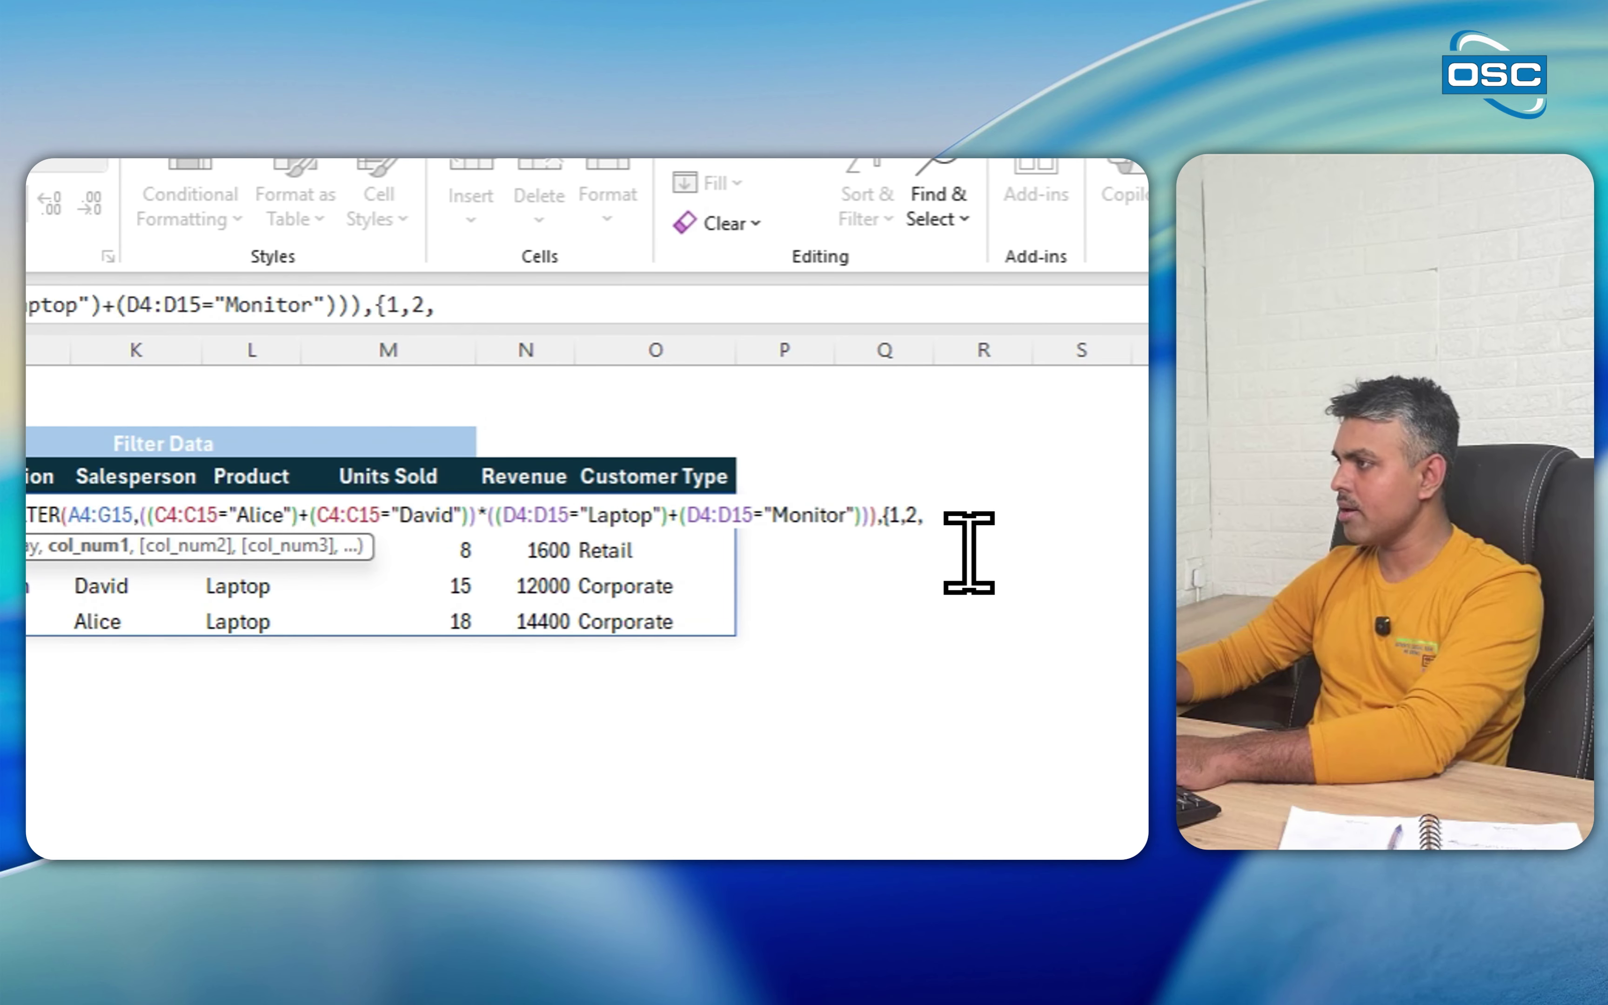
text(5)
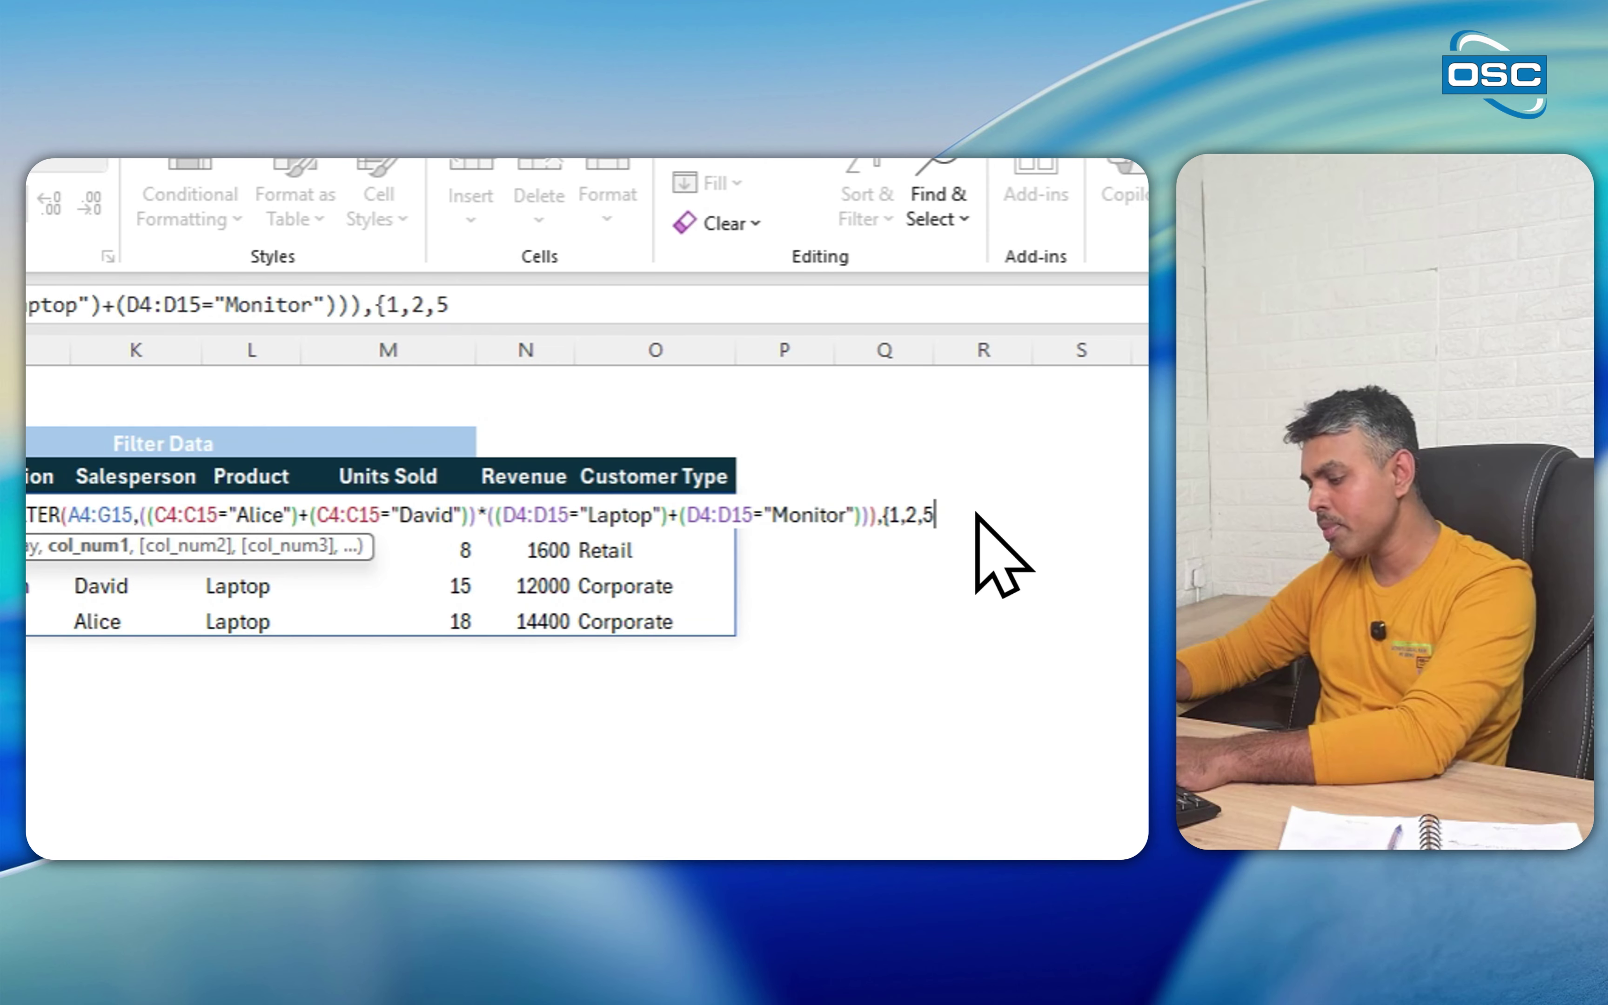
text(,6)
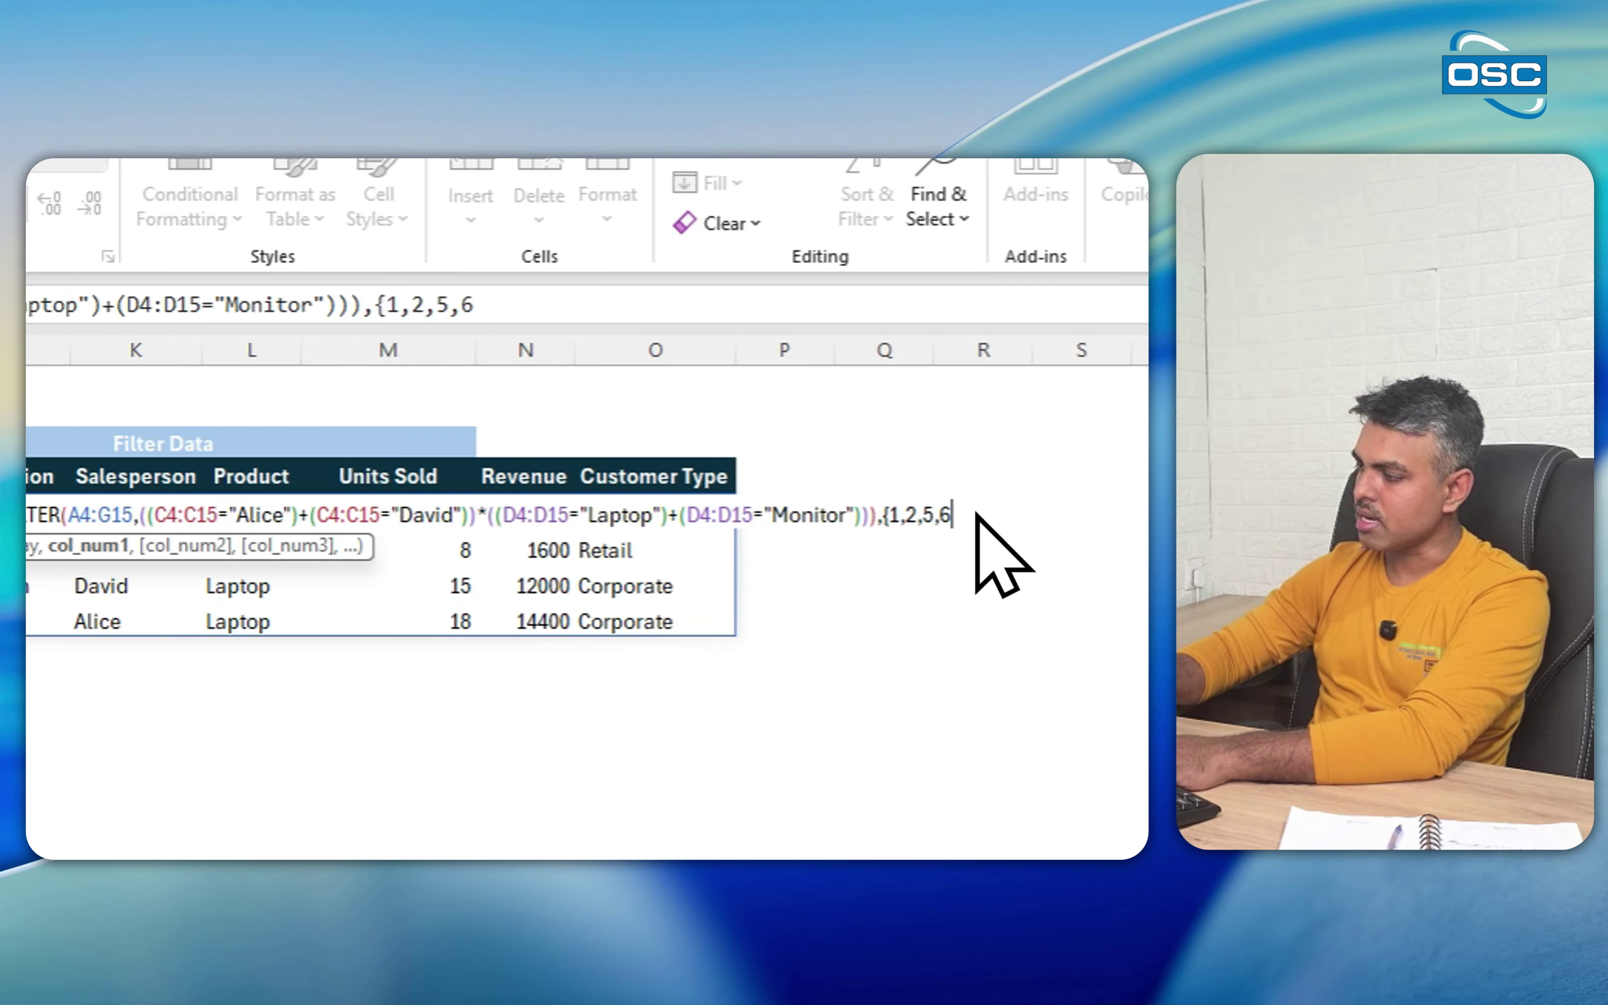
text(})
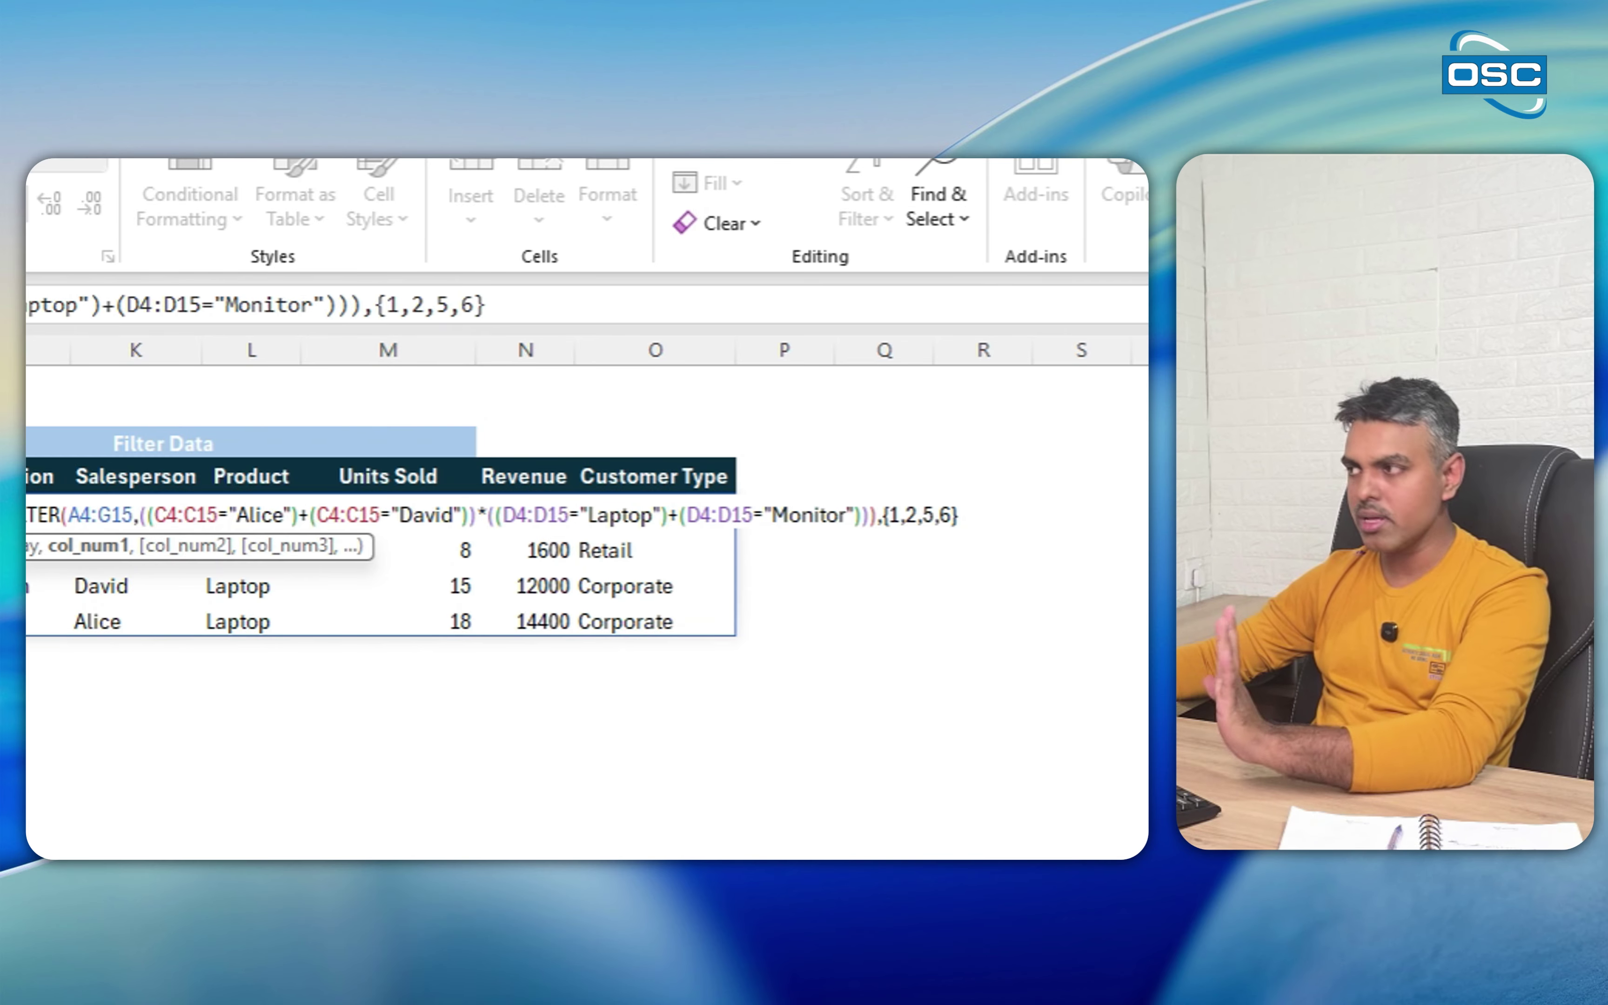
text())
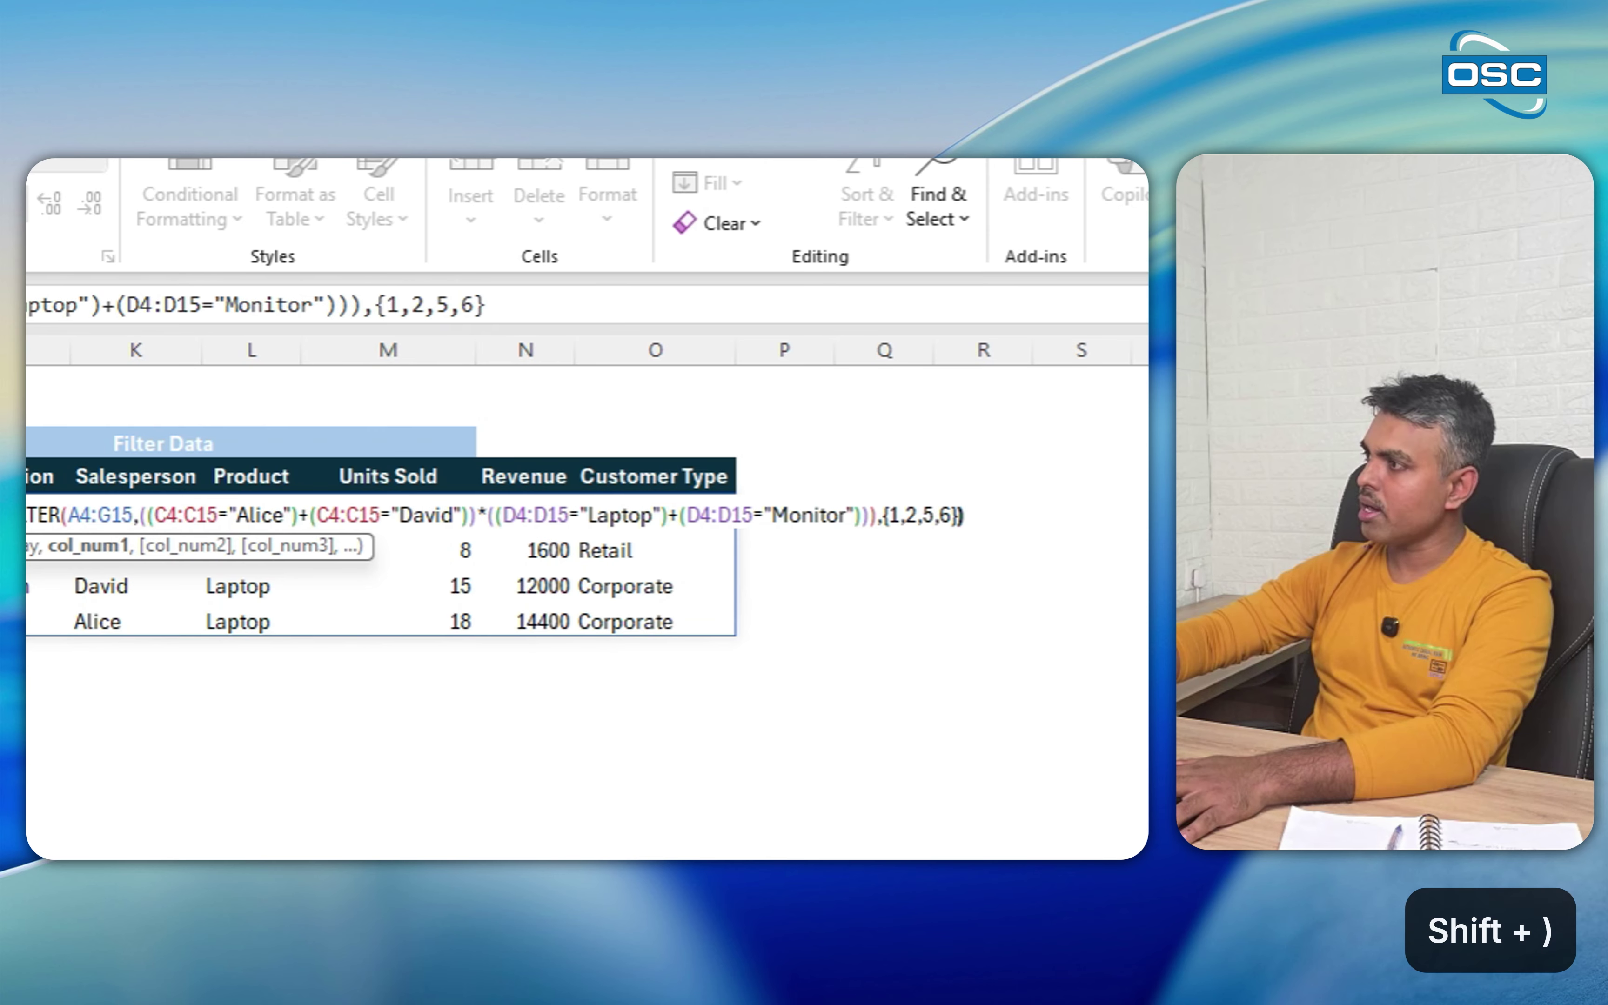
key(Return)
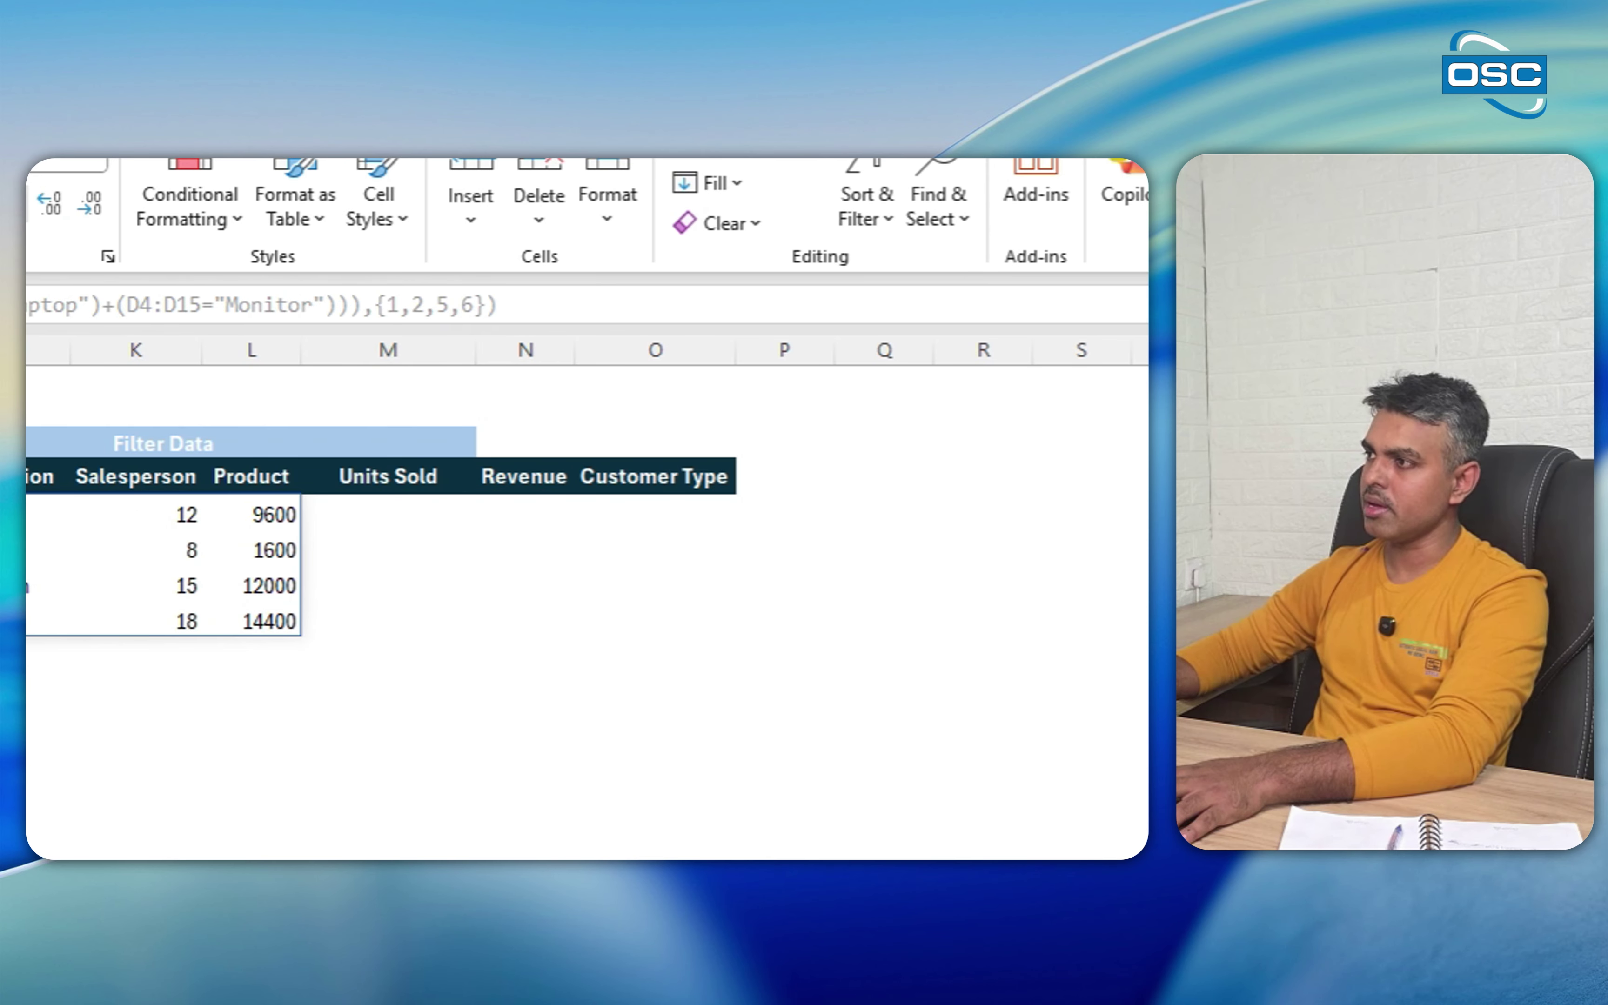
- Clear the Salesperson, Product and Customer Type headings from the Filter Data header row
drag(41, 477, 176, 488)
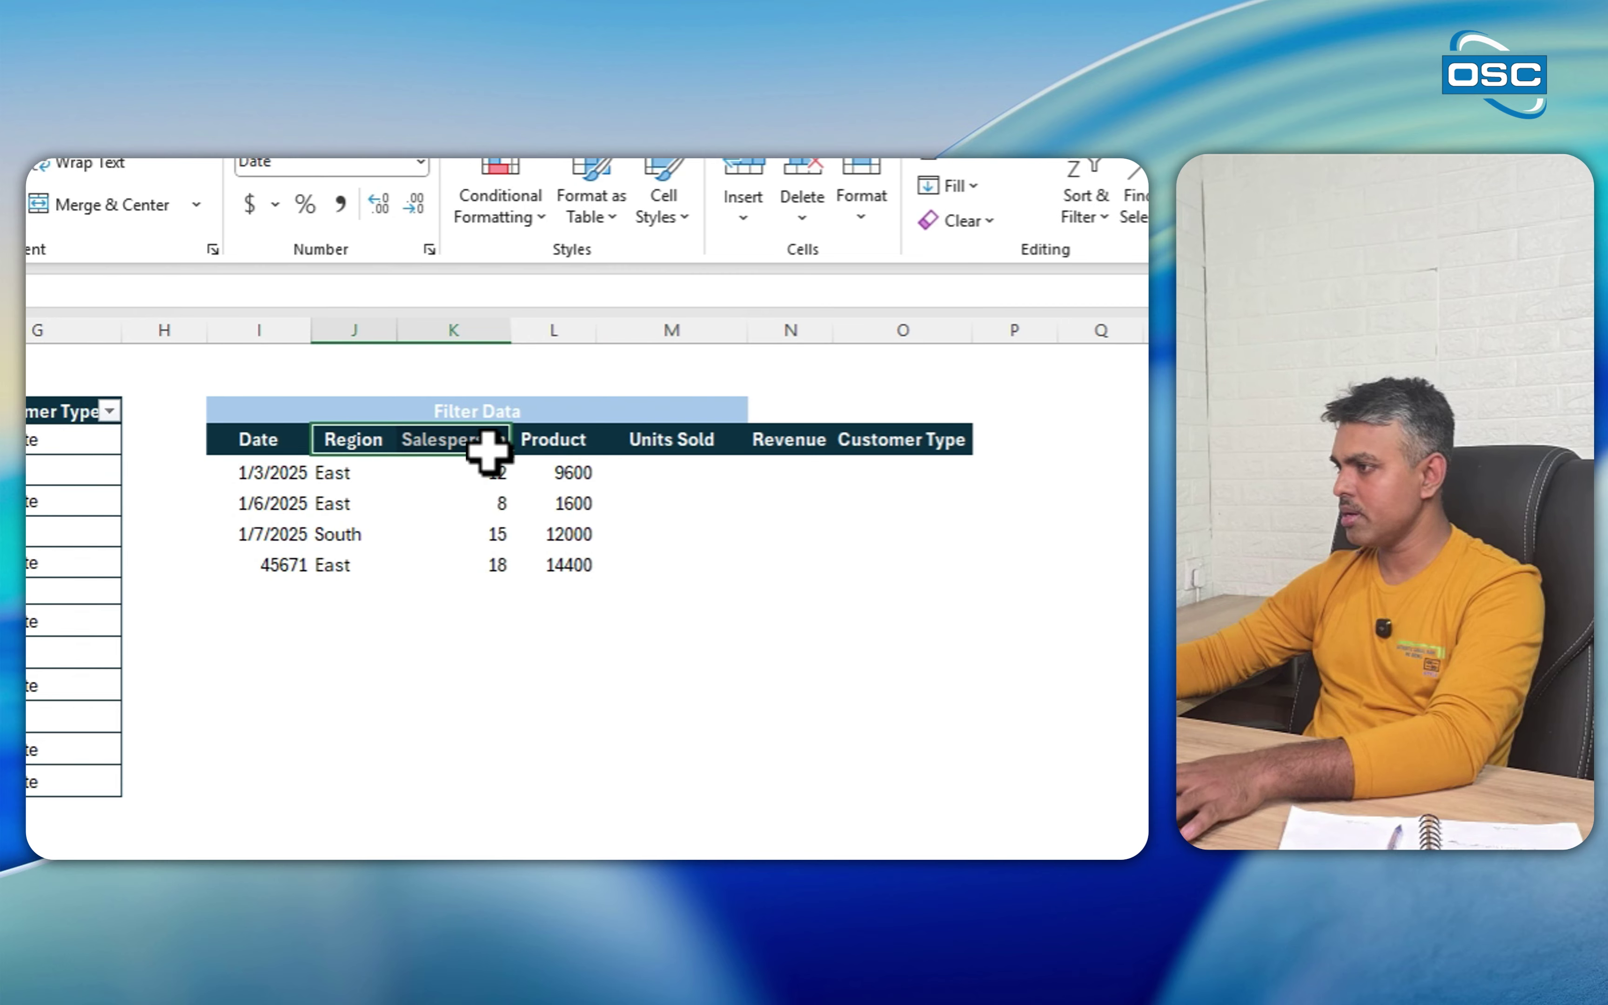
drag(481, 444, 568, 439)
key(Delete)
click(703, 444)
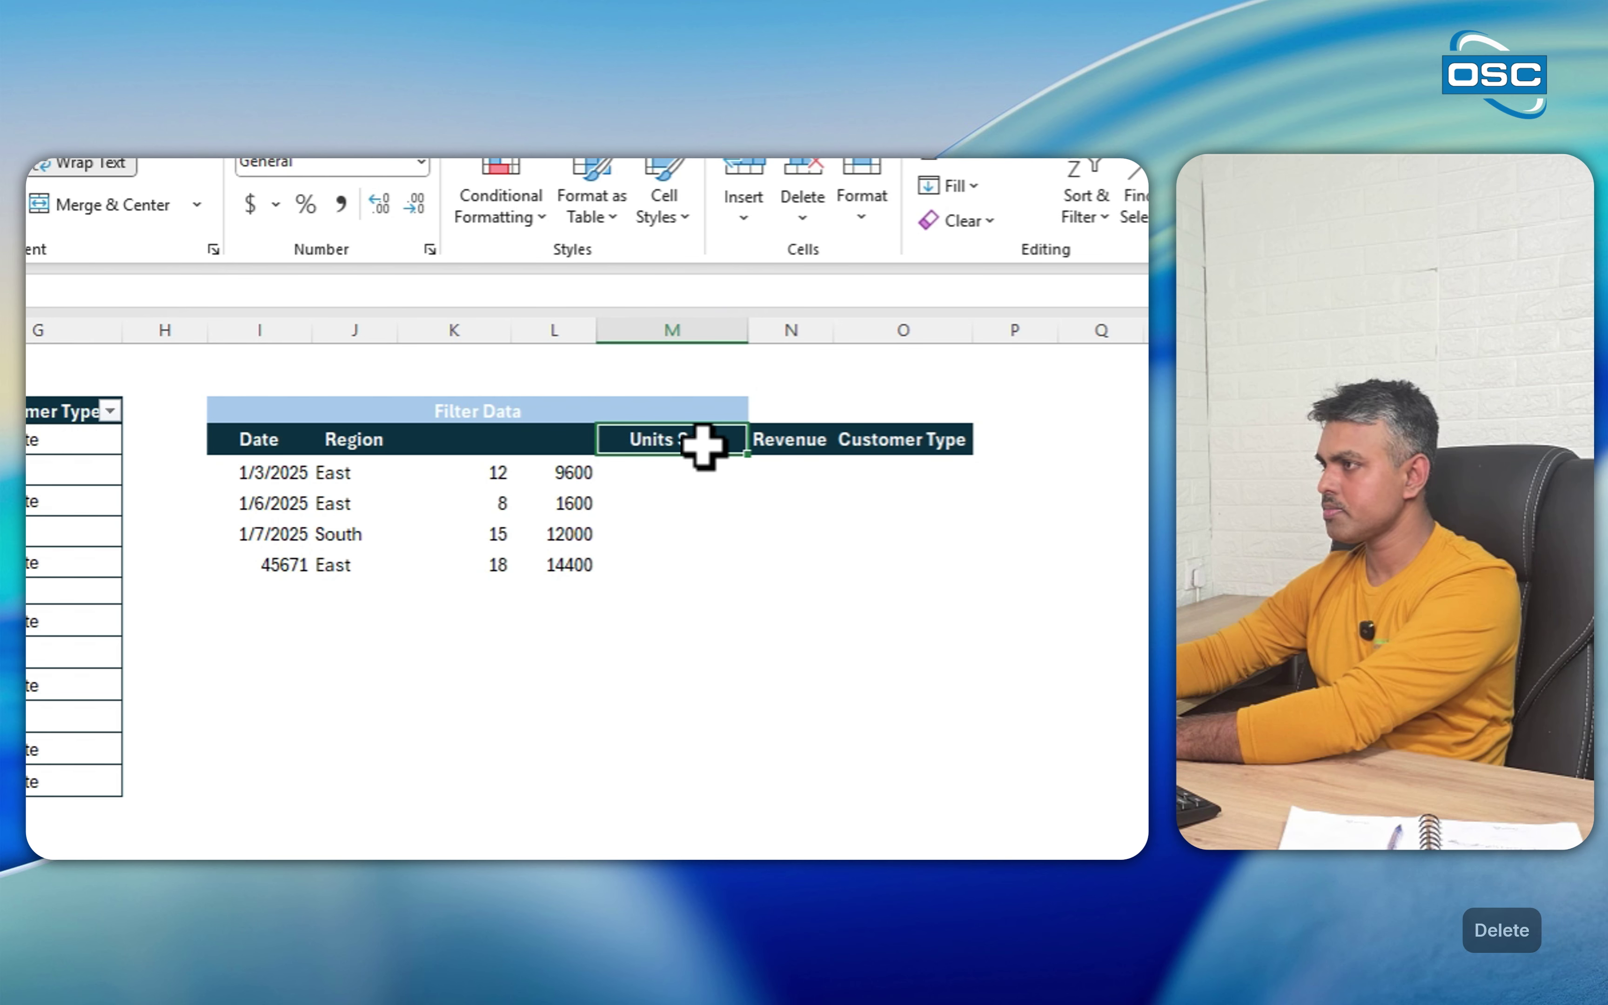
click(867, 442)
key(Delete)
- Move the Units Sold and Revenue headings into K4 and L4, leaving their original header cells empty
drag(707, 438, 855, 439)
key(ctrl+c)
click(412, 443)
key(ctrl+v)
key(Delete)
click(624, 584)
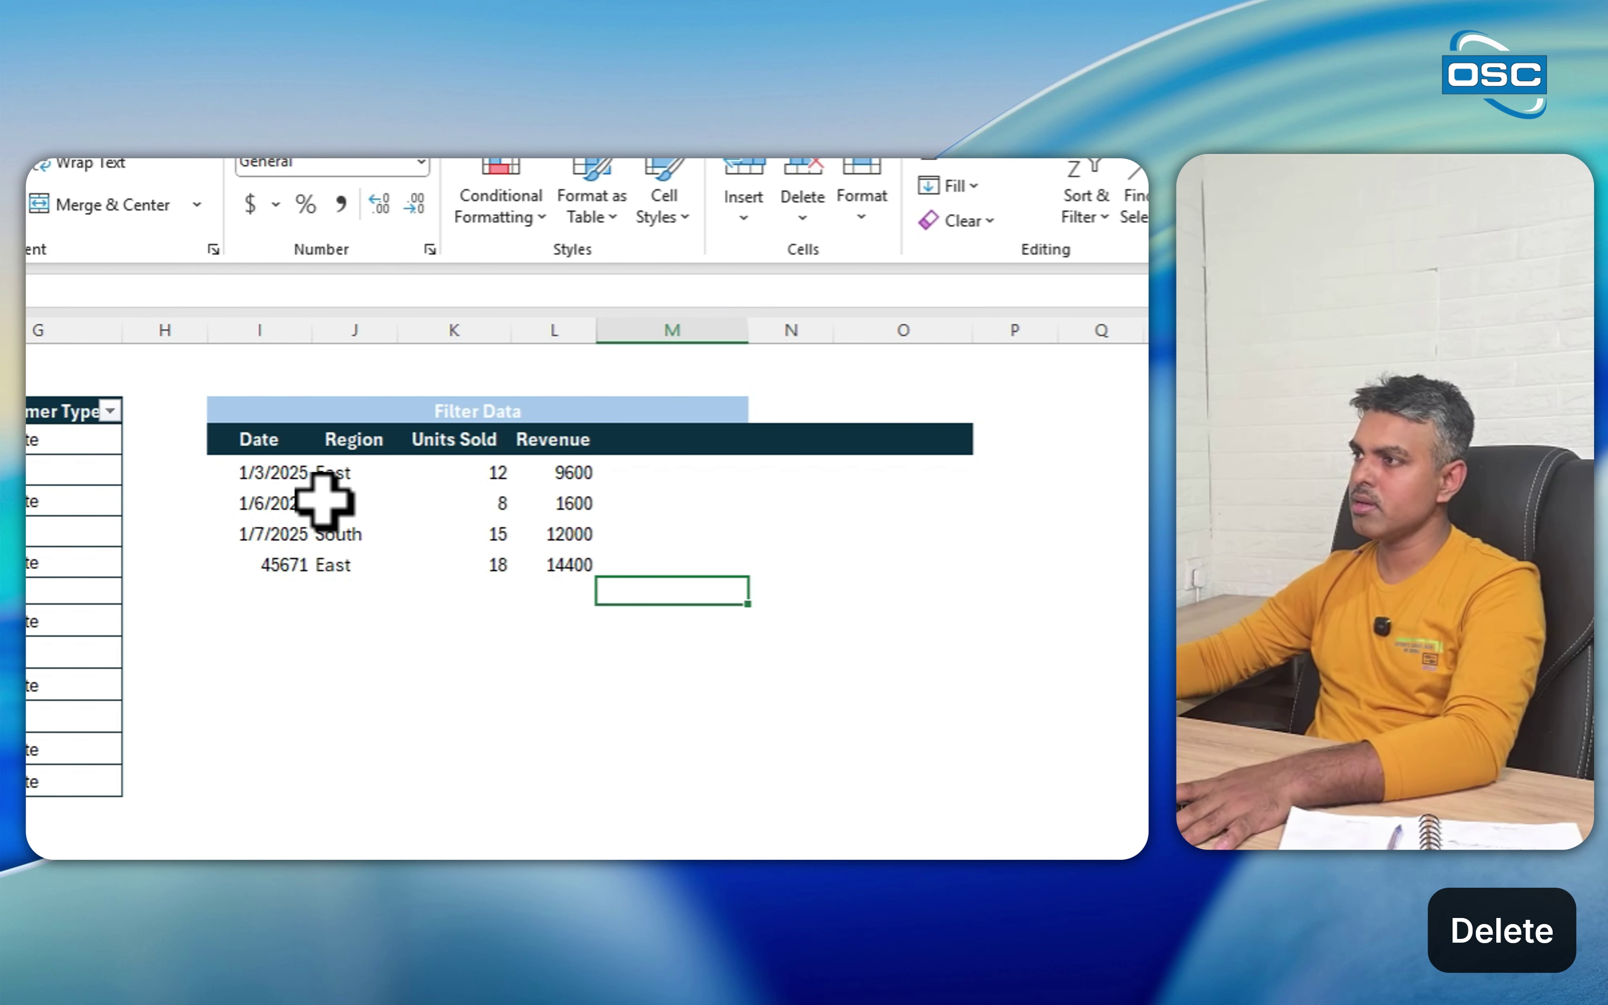
- Examine the returned Date, Region, Units Sold and Revenue columns beneath their headings
drag(293, 473, 278, 574)
drag(501, 443, 501, 535)
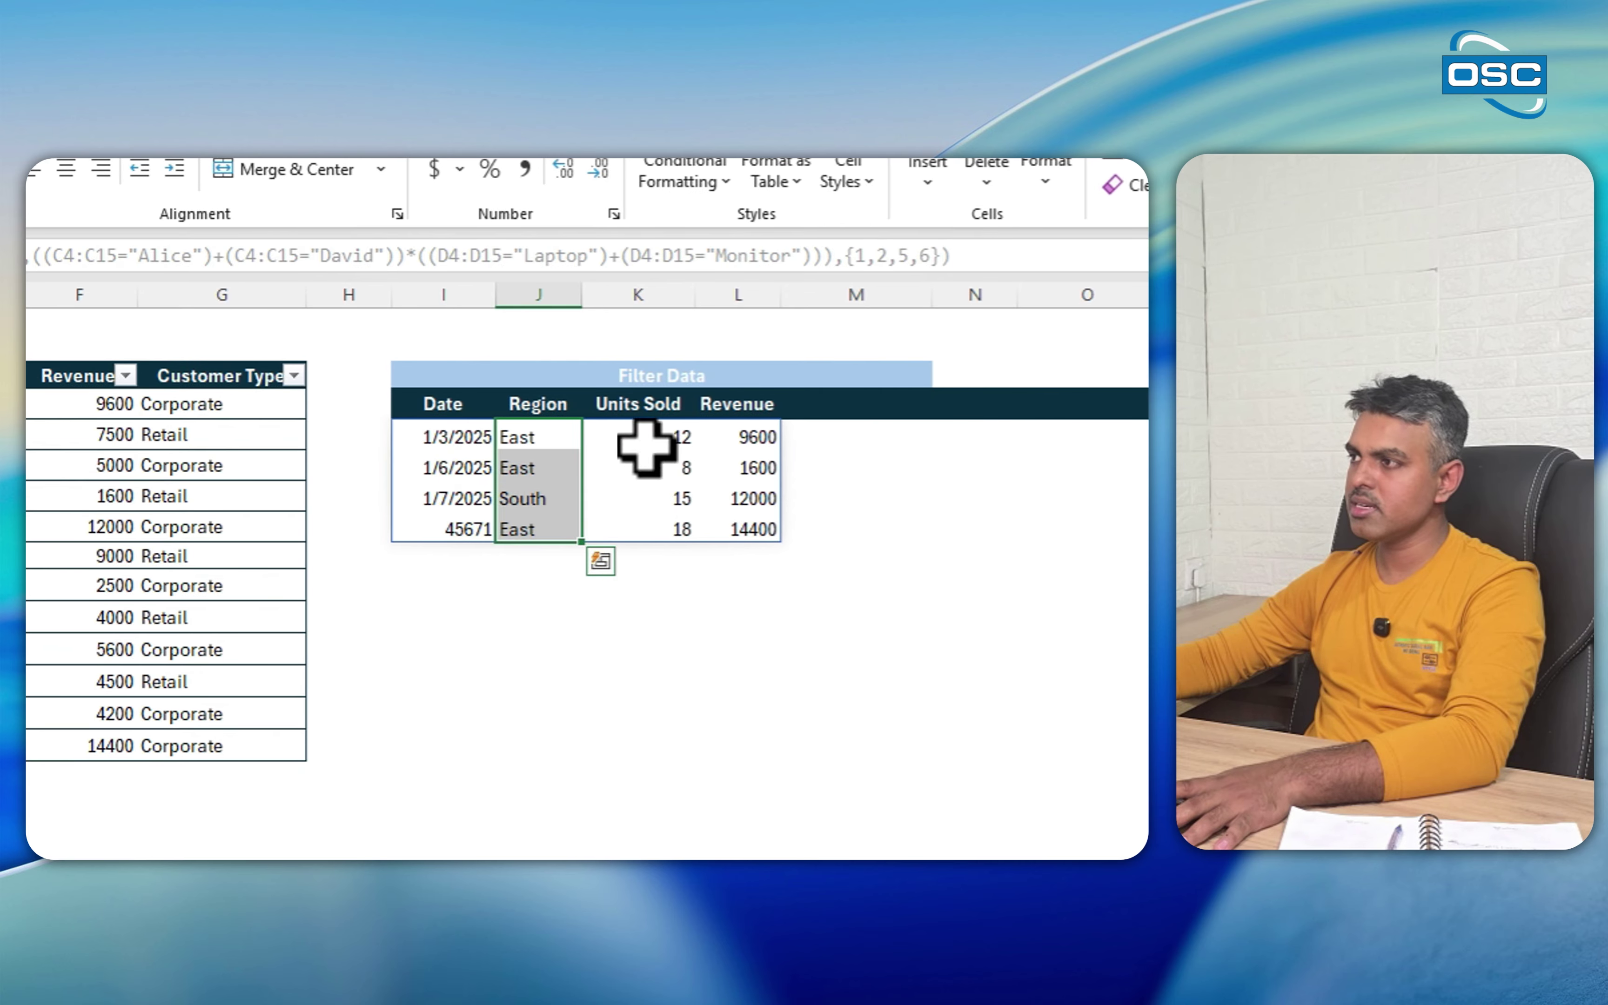
drag(615, 447, 668, 503)
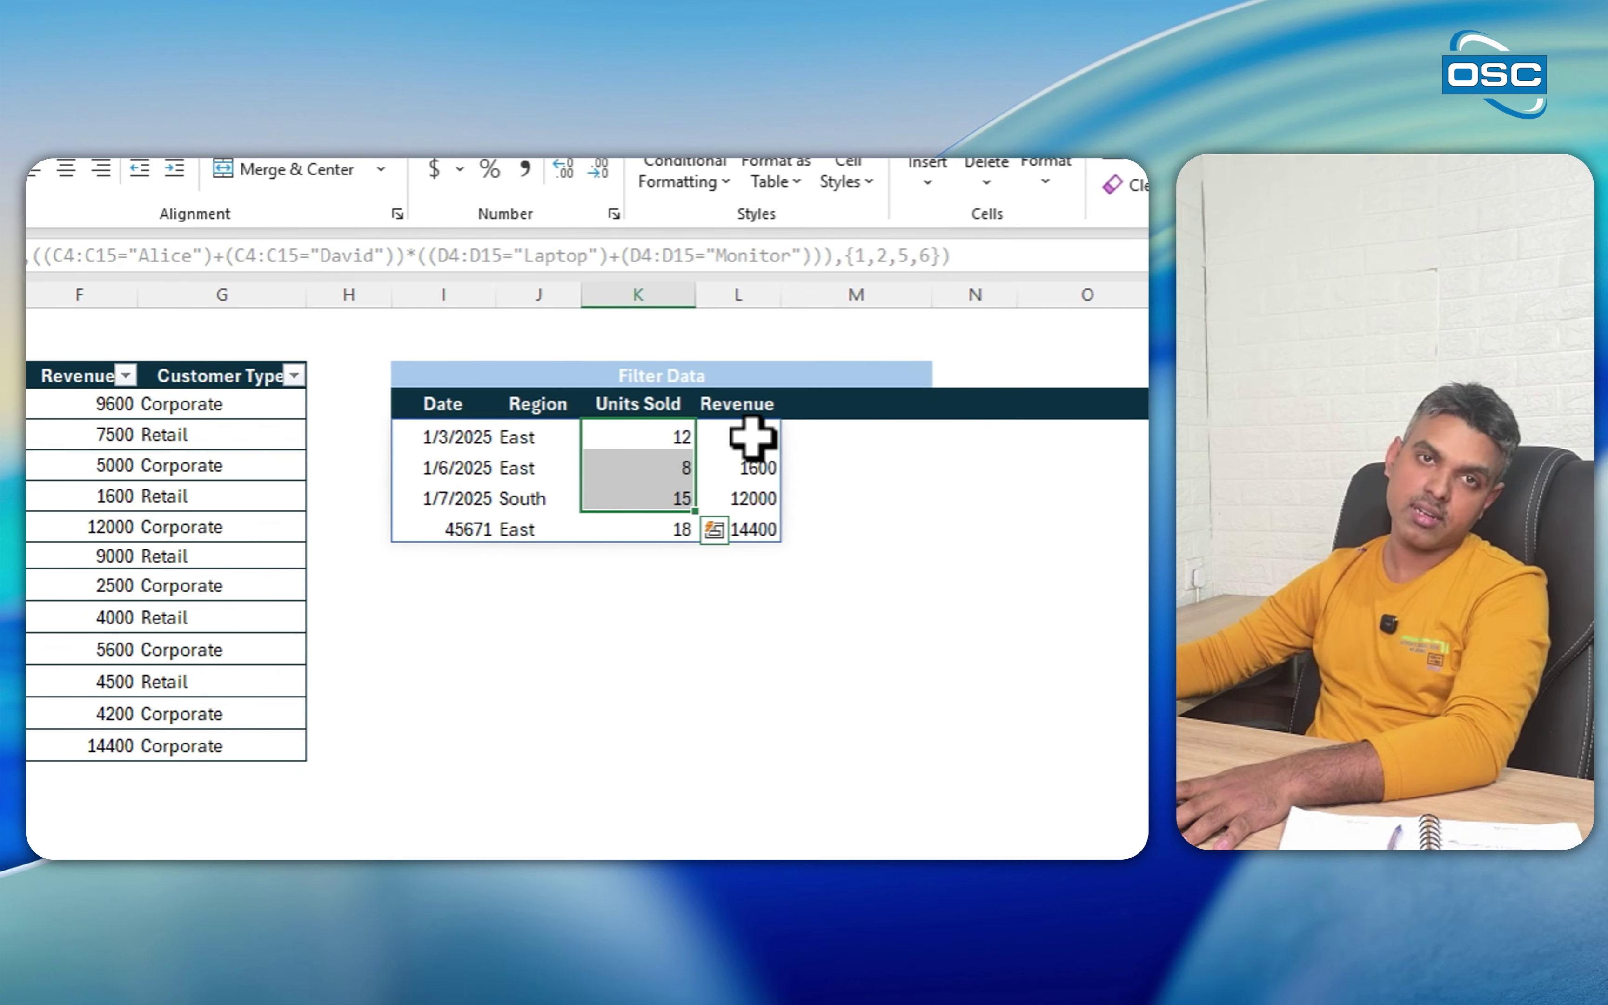
drag(750, 435, 747, 535)
click(743, 550)
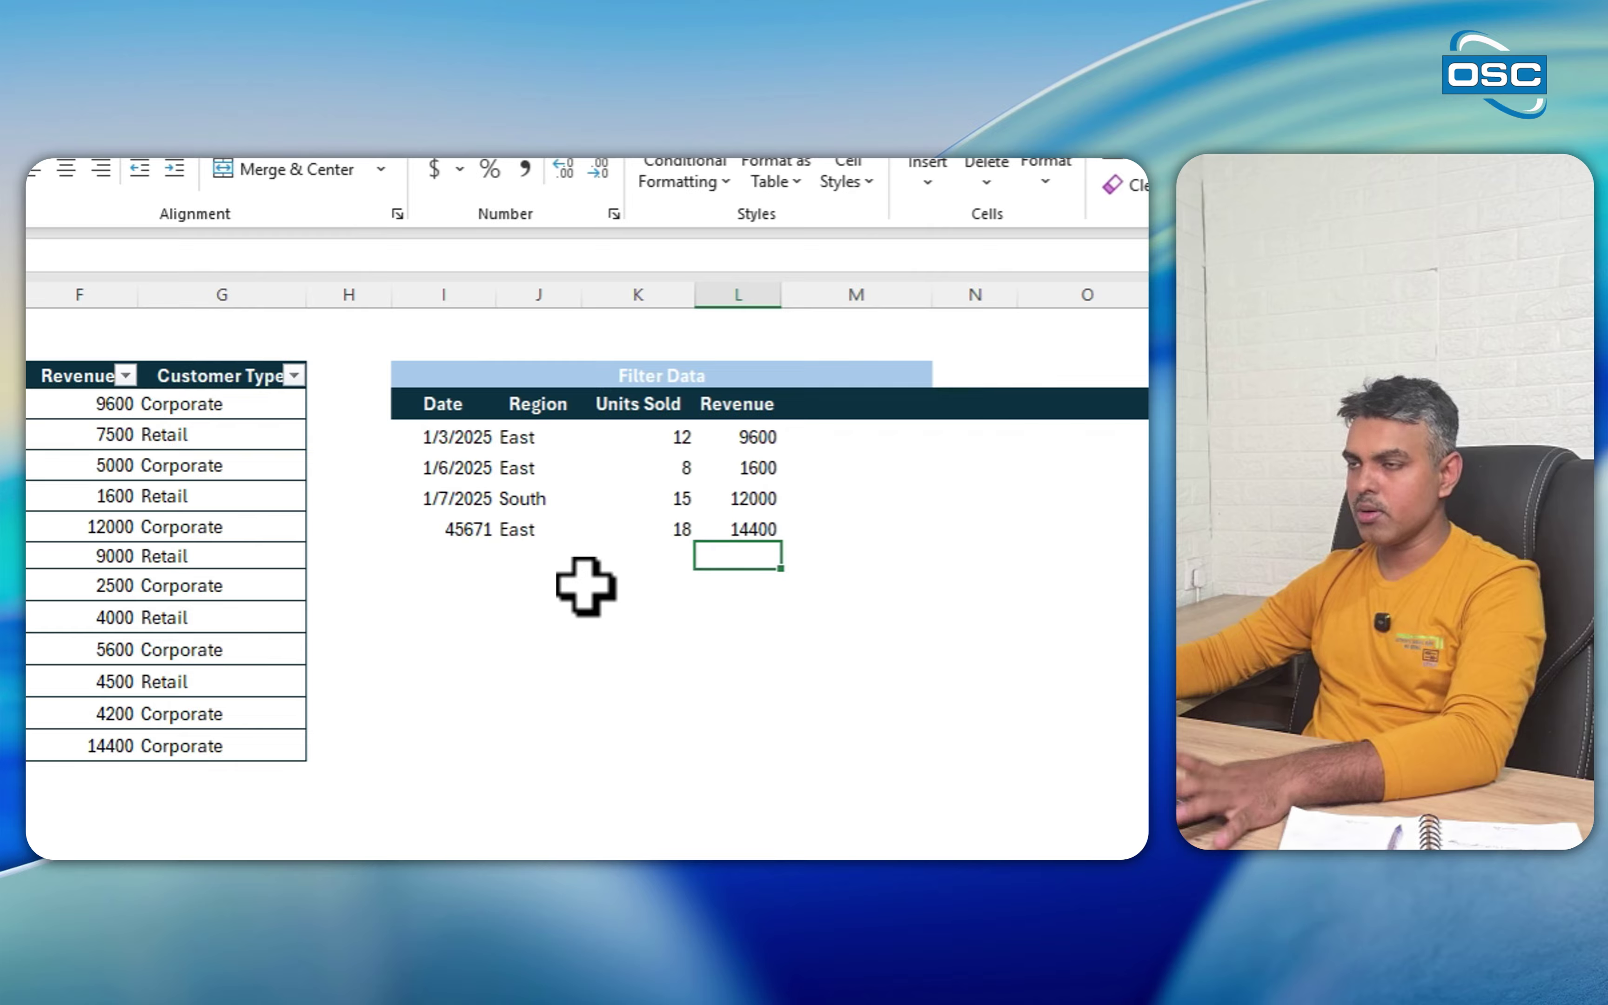
click(419, 437)
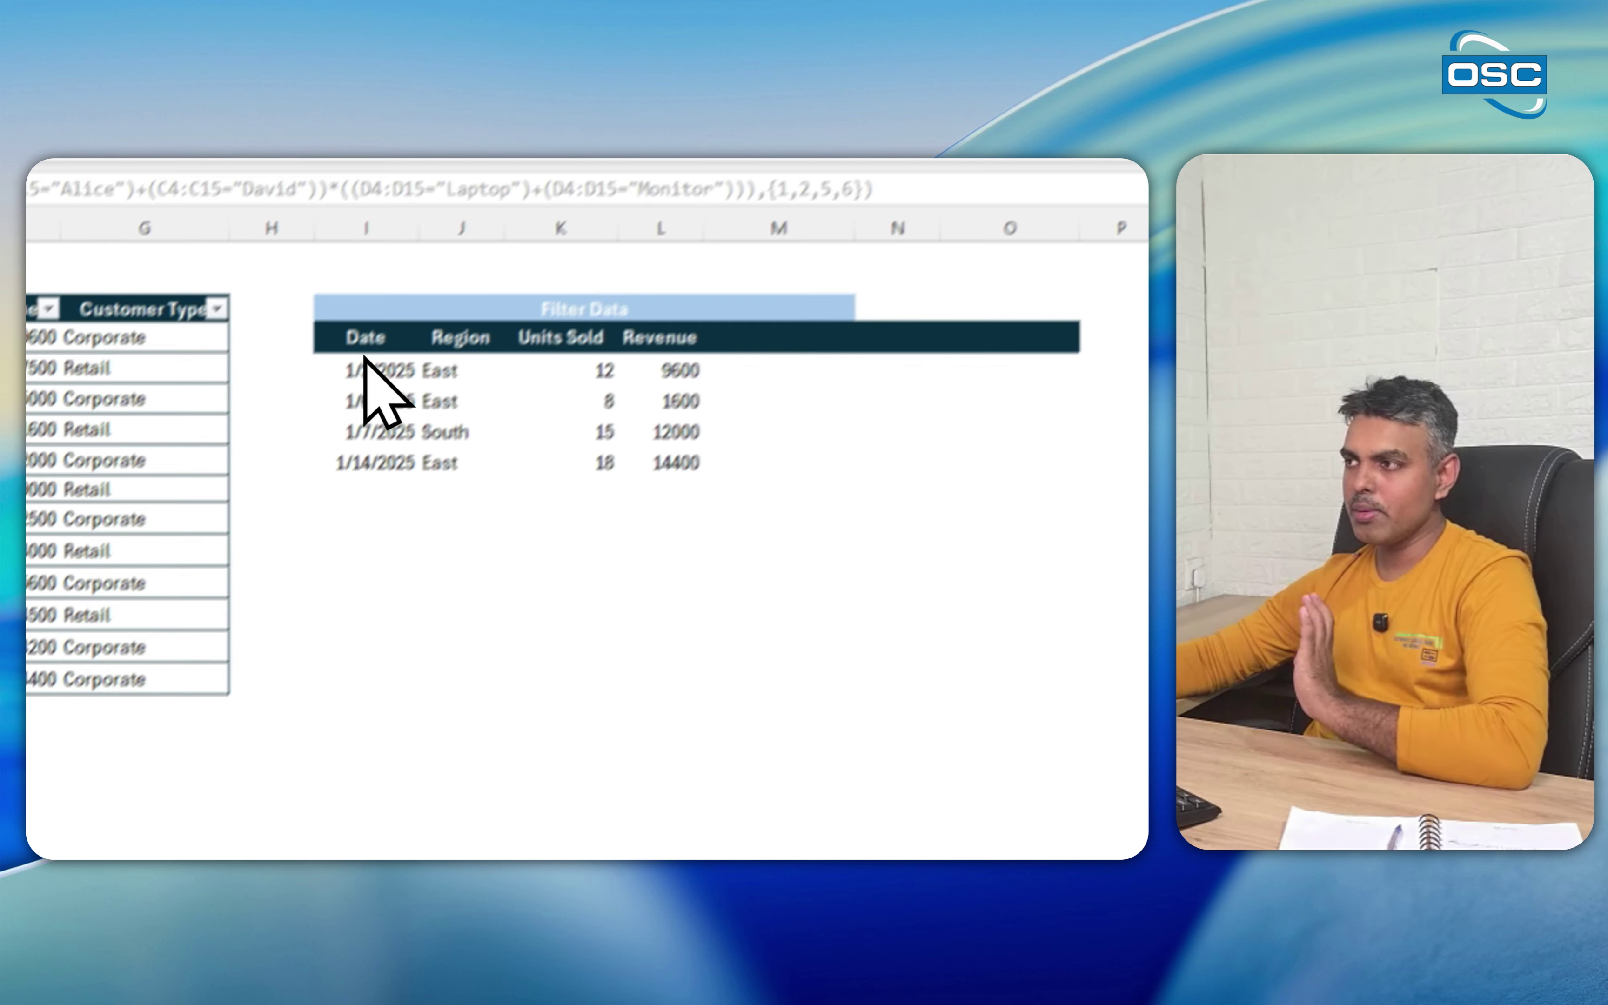
- Wrap the CHOOSECOLS formula in I5 in a SORT function with 2 as the sort index
double_click(561, 179)
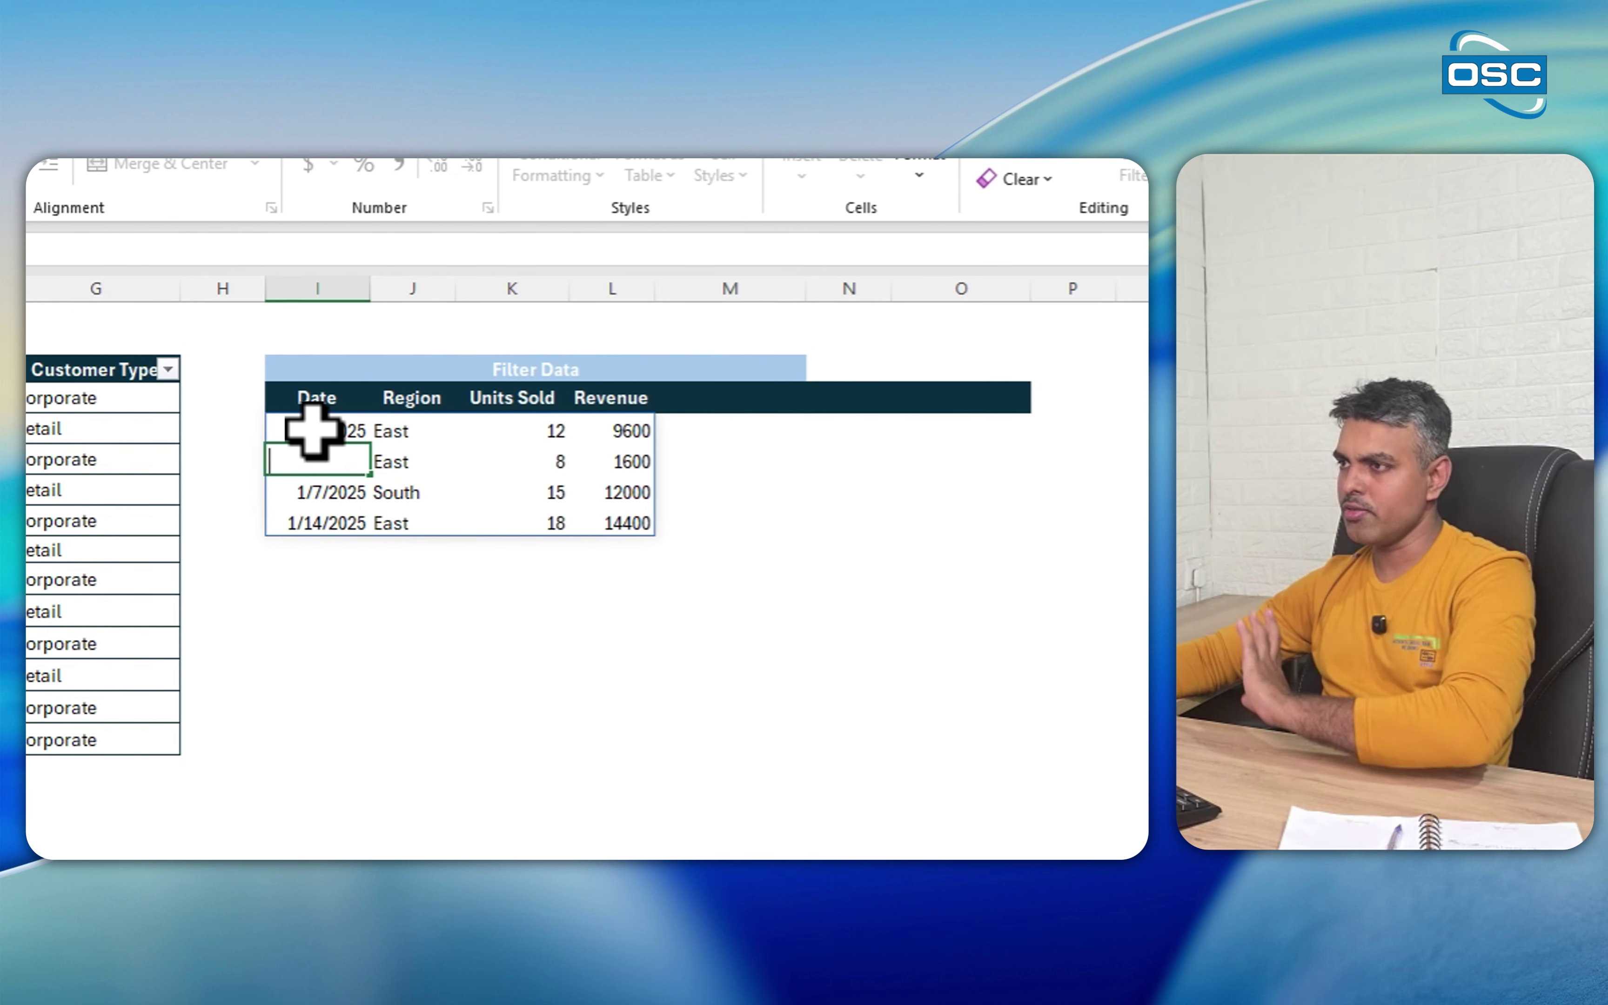
click(312, 431)
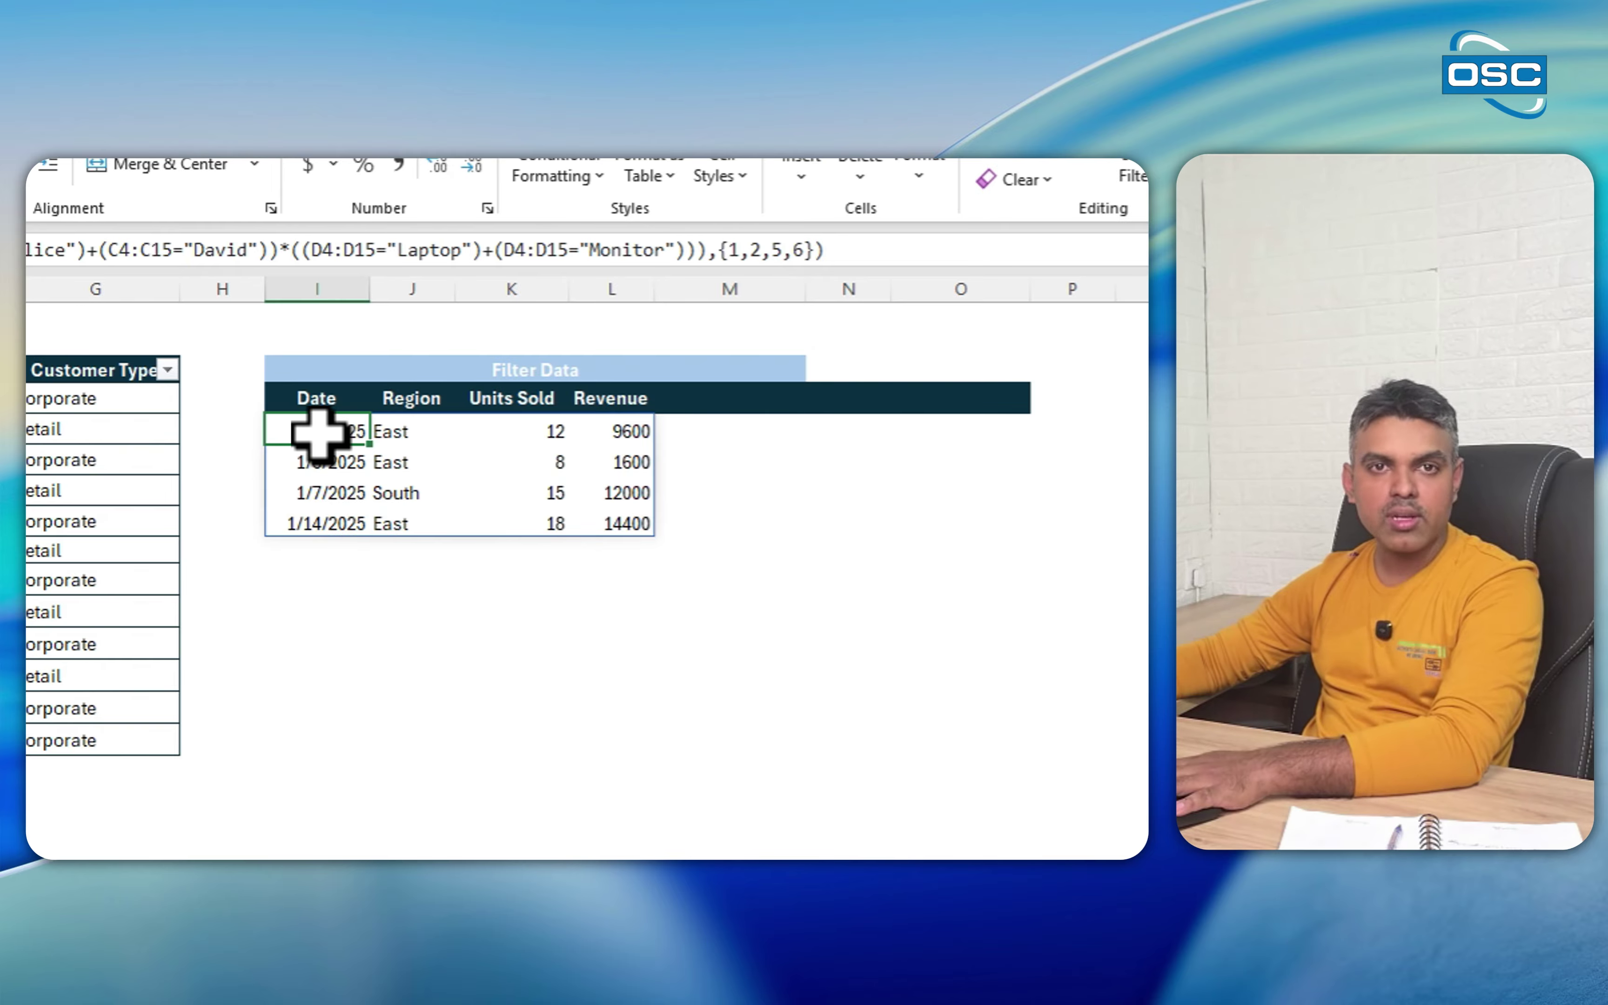
double_click(319, 432)
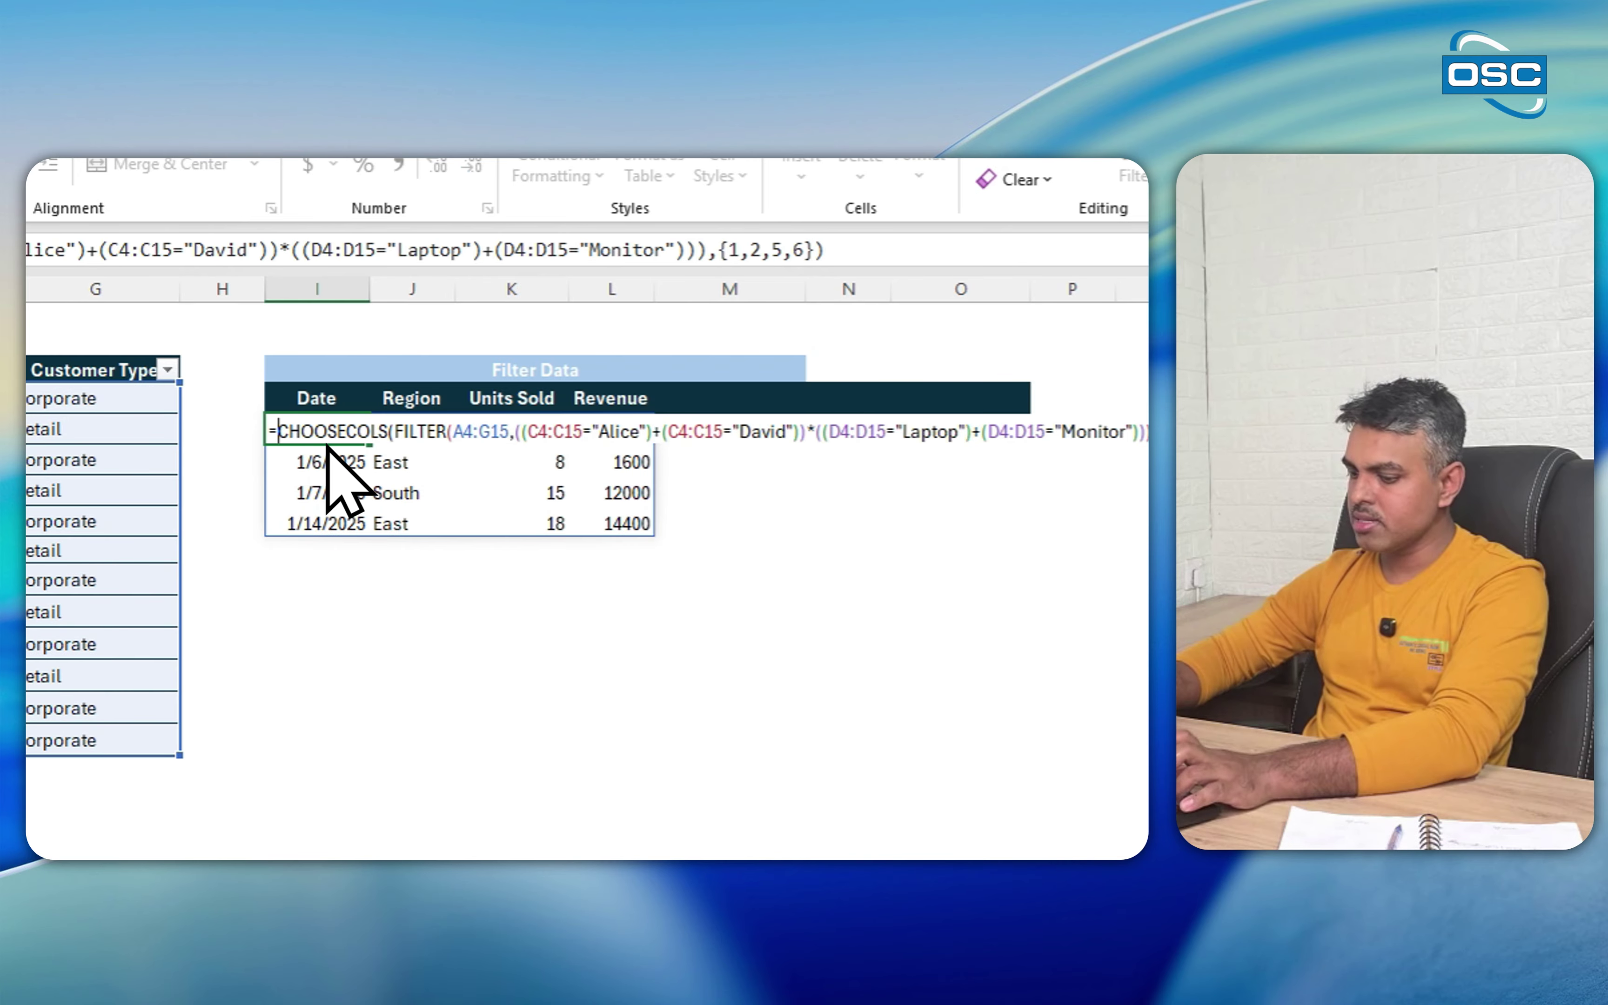
text(Sort)
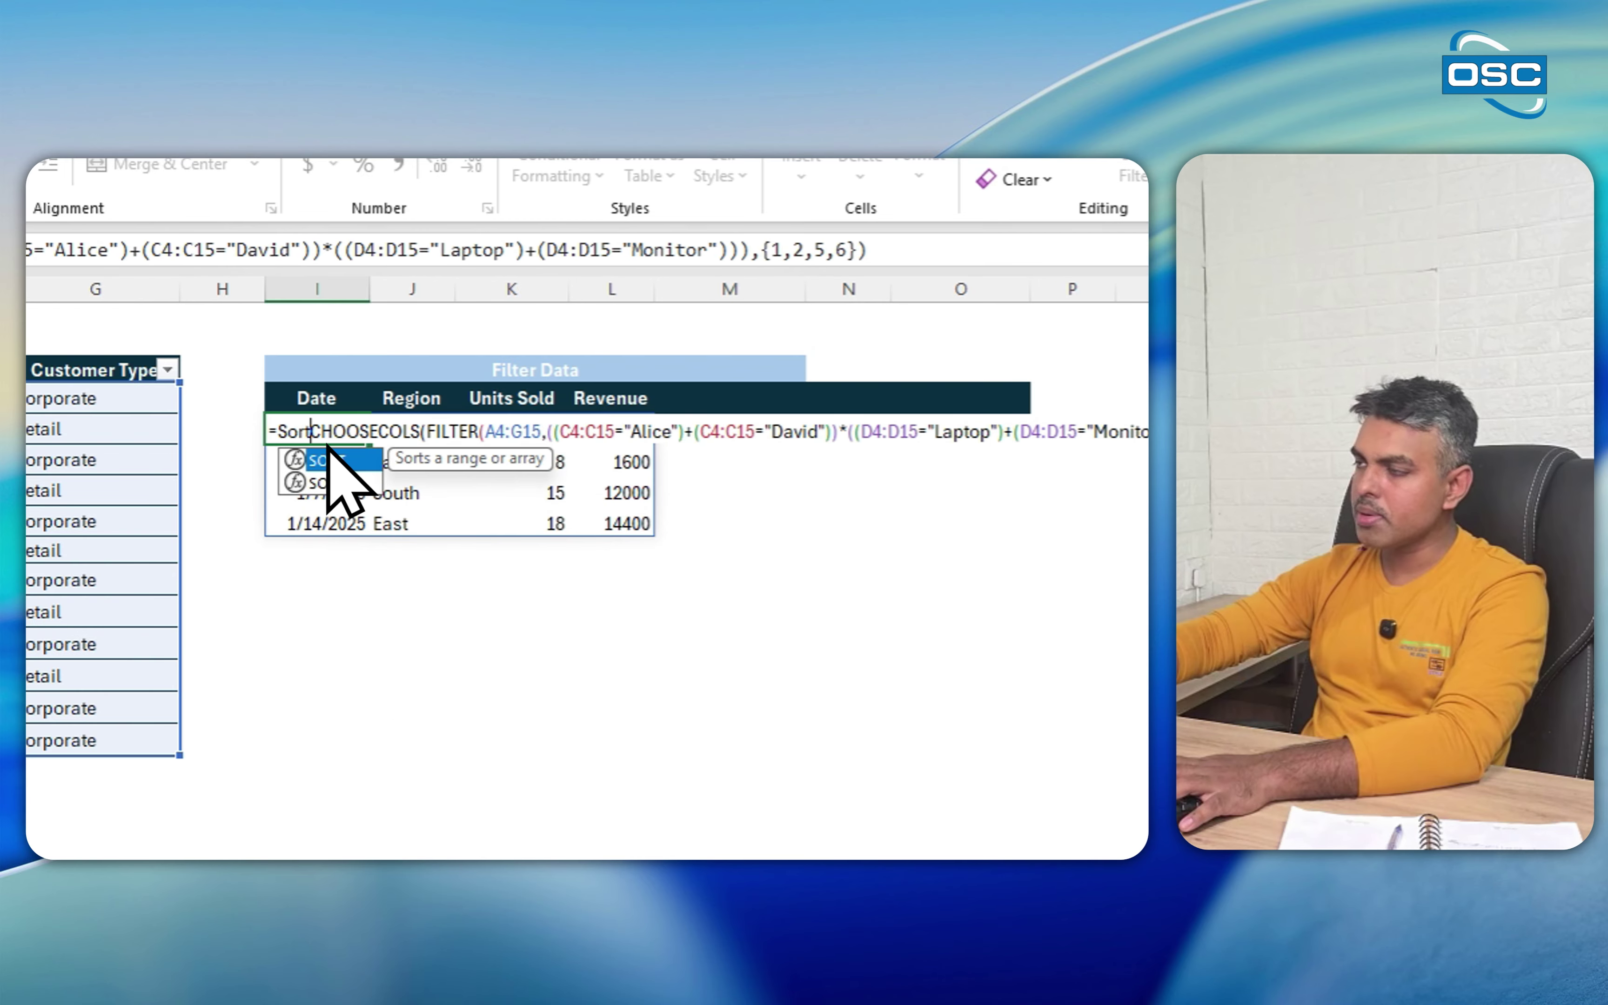
text(()
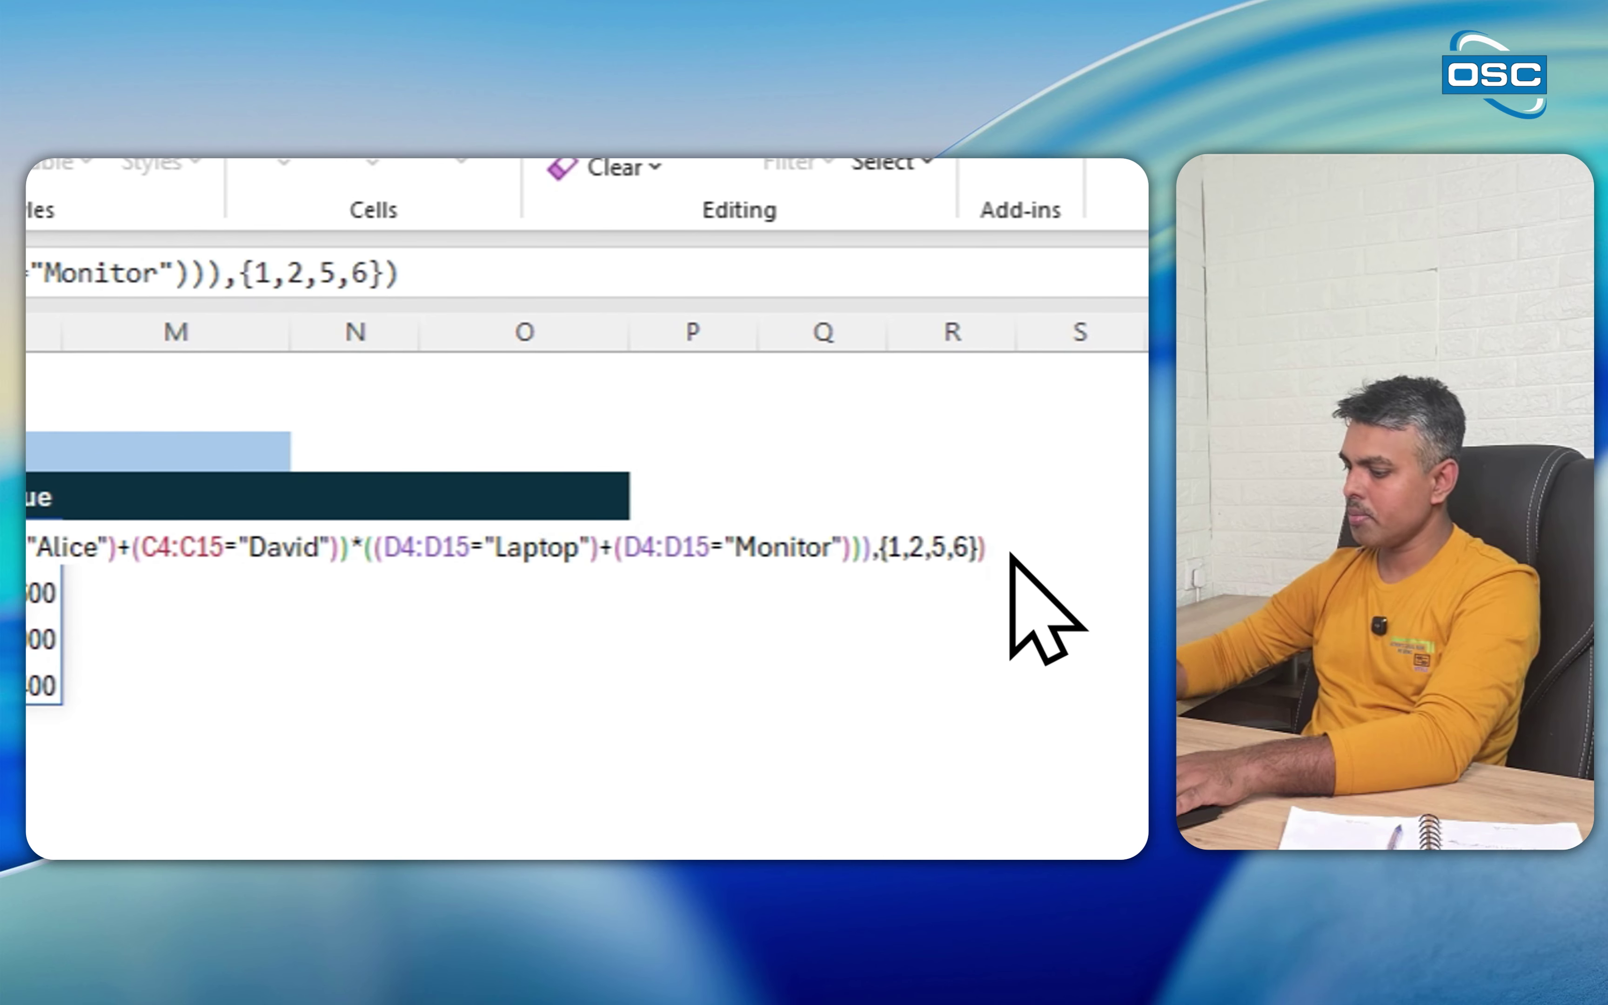
text(,2)
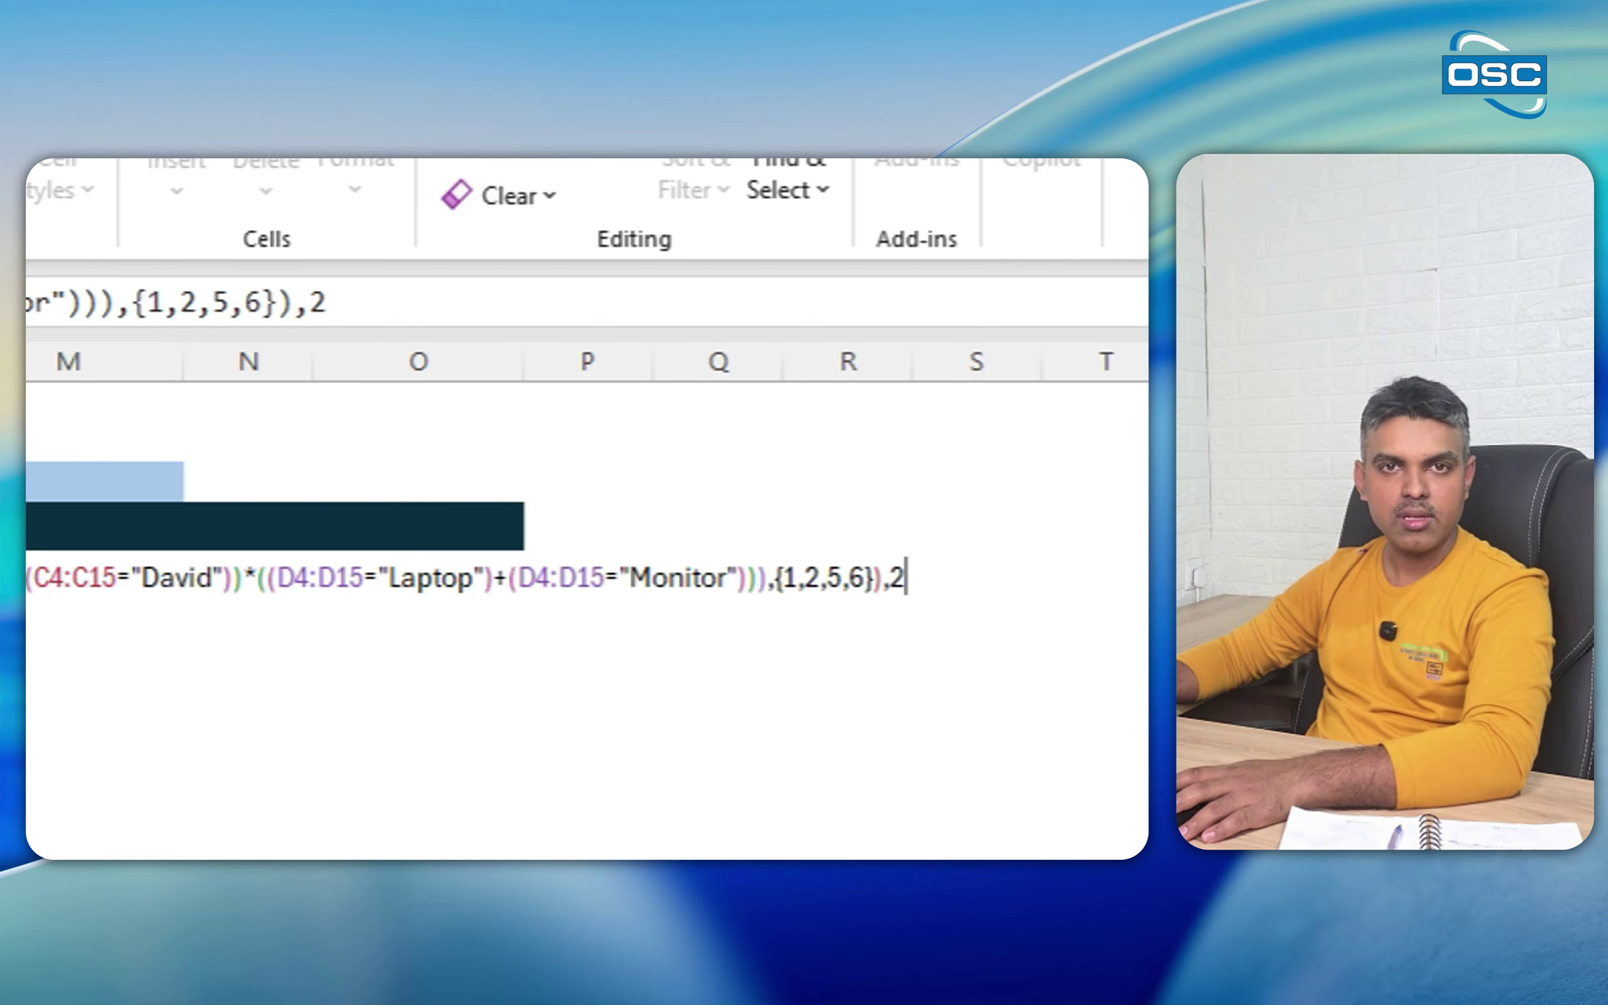
- Set the SORT order to 1 for ascending, then close and enter the formula
text(,{)
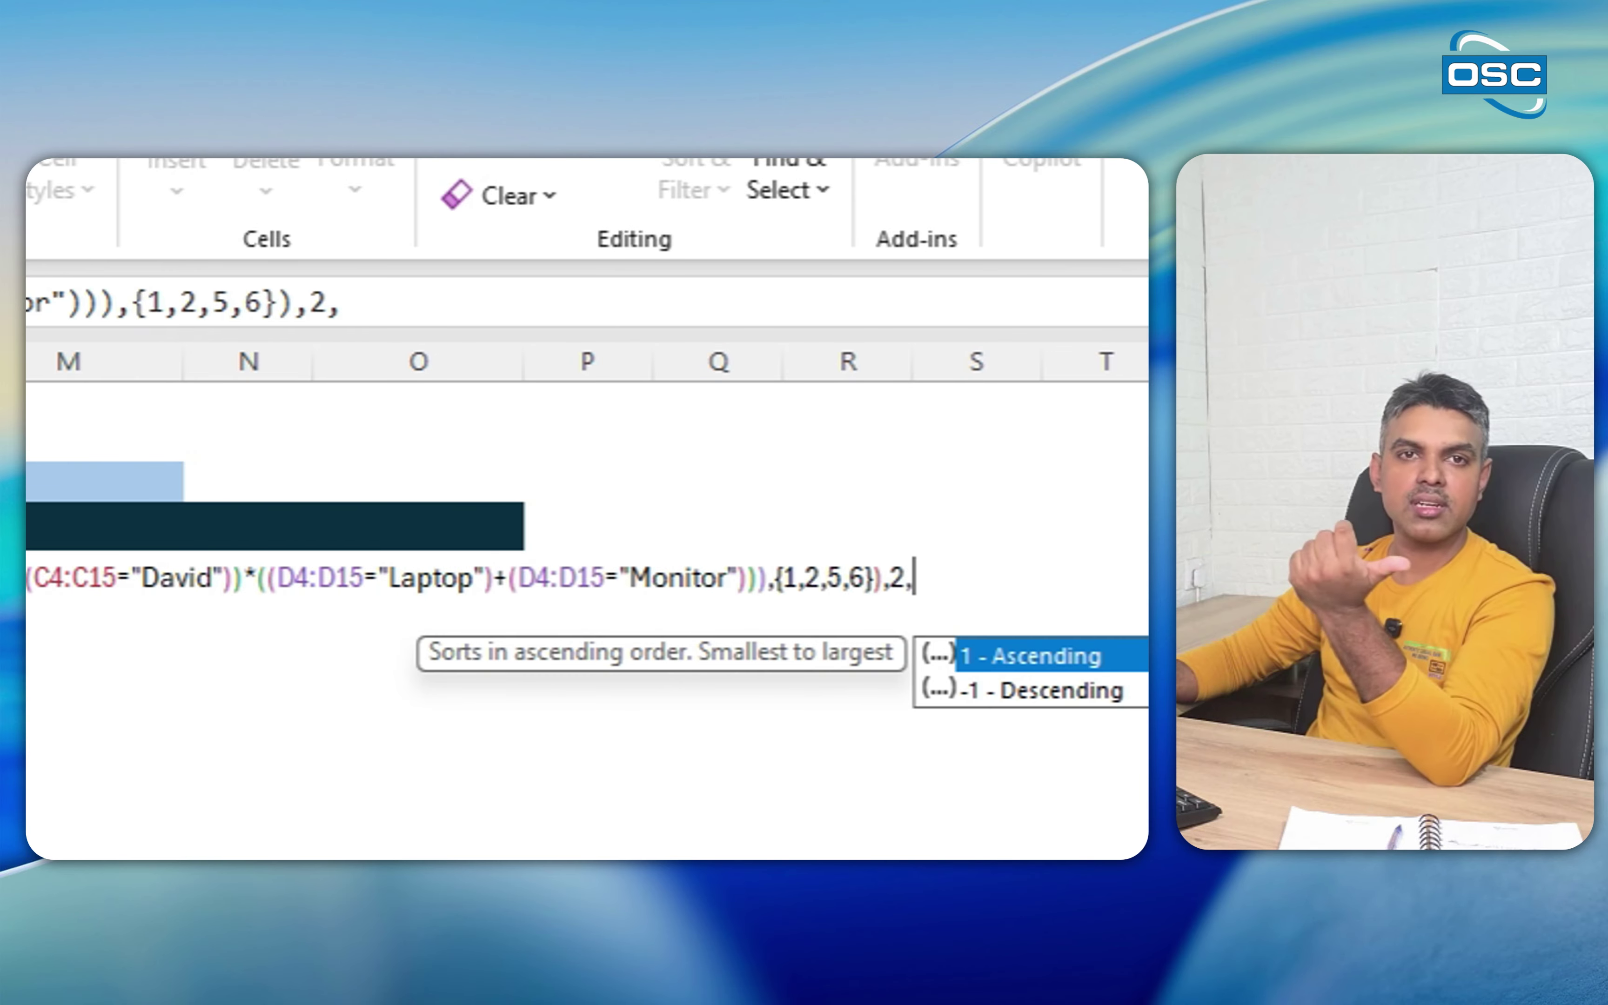
text(1)
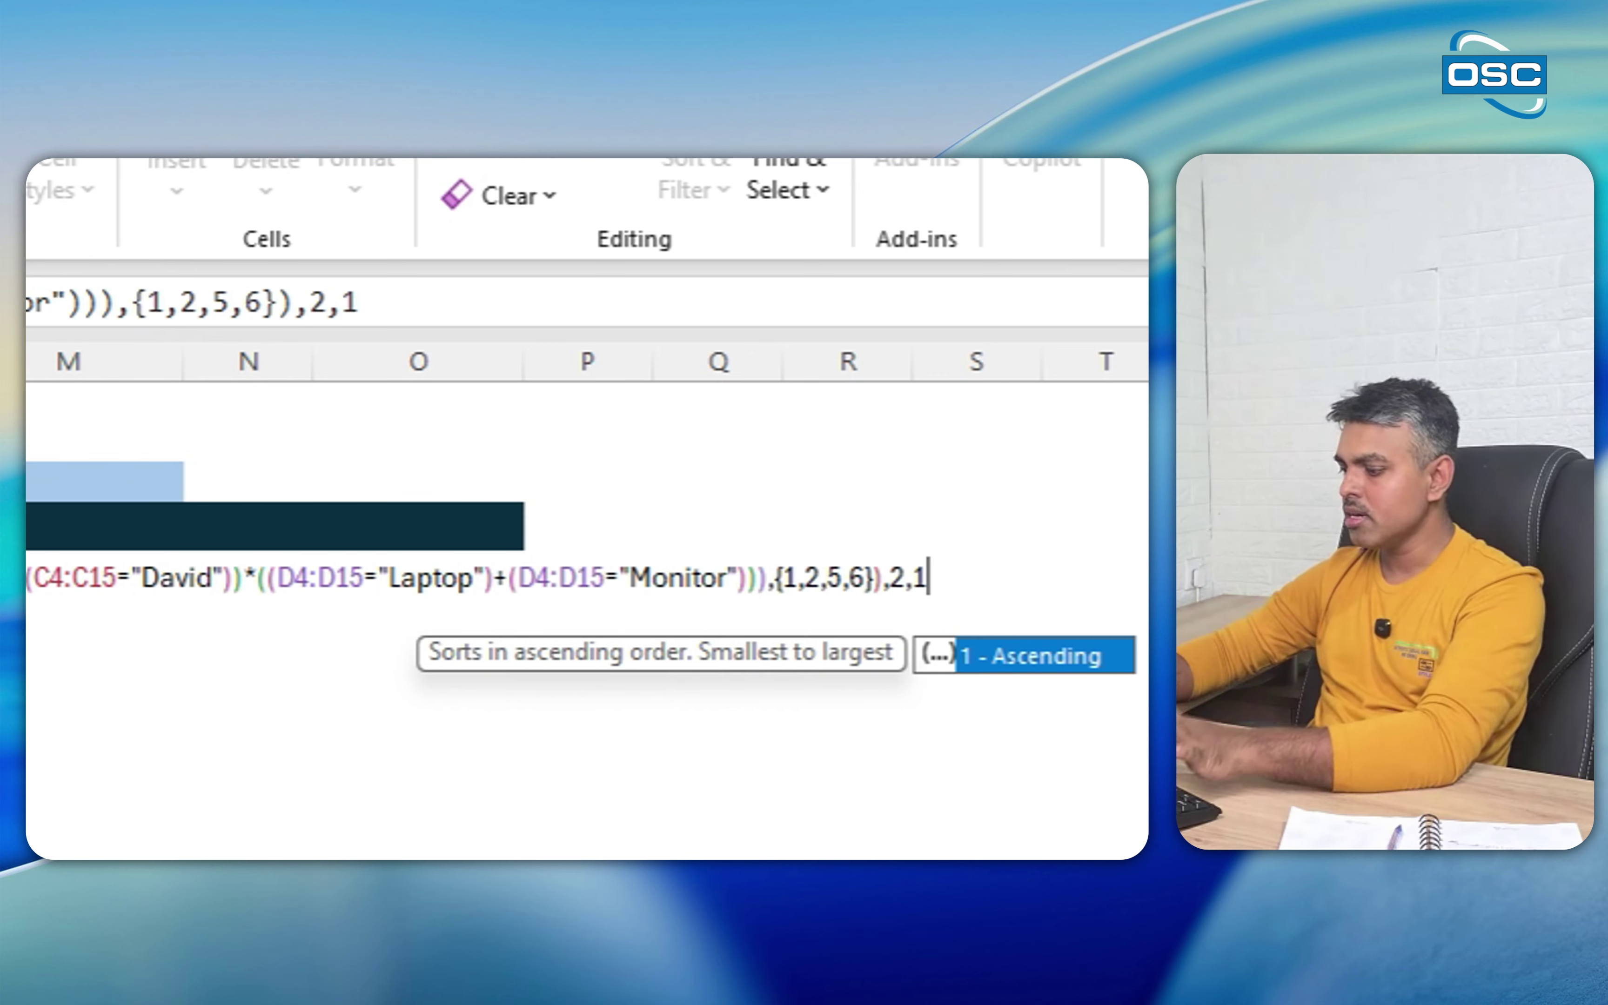
key(BackSpace)
text(-1)
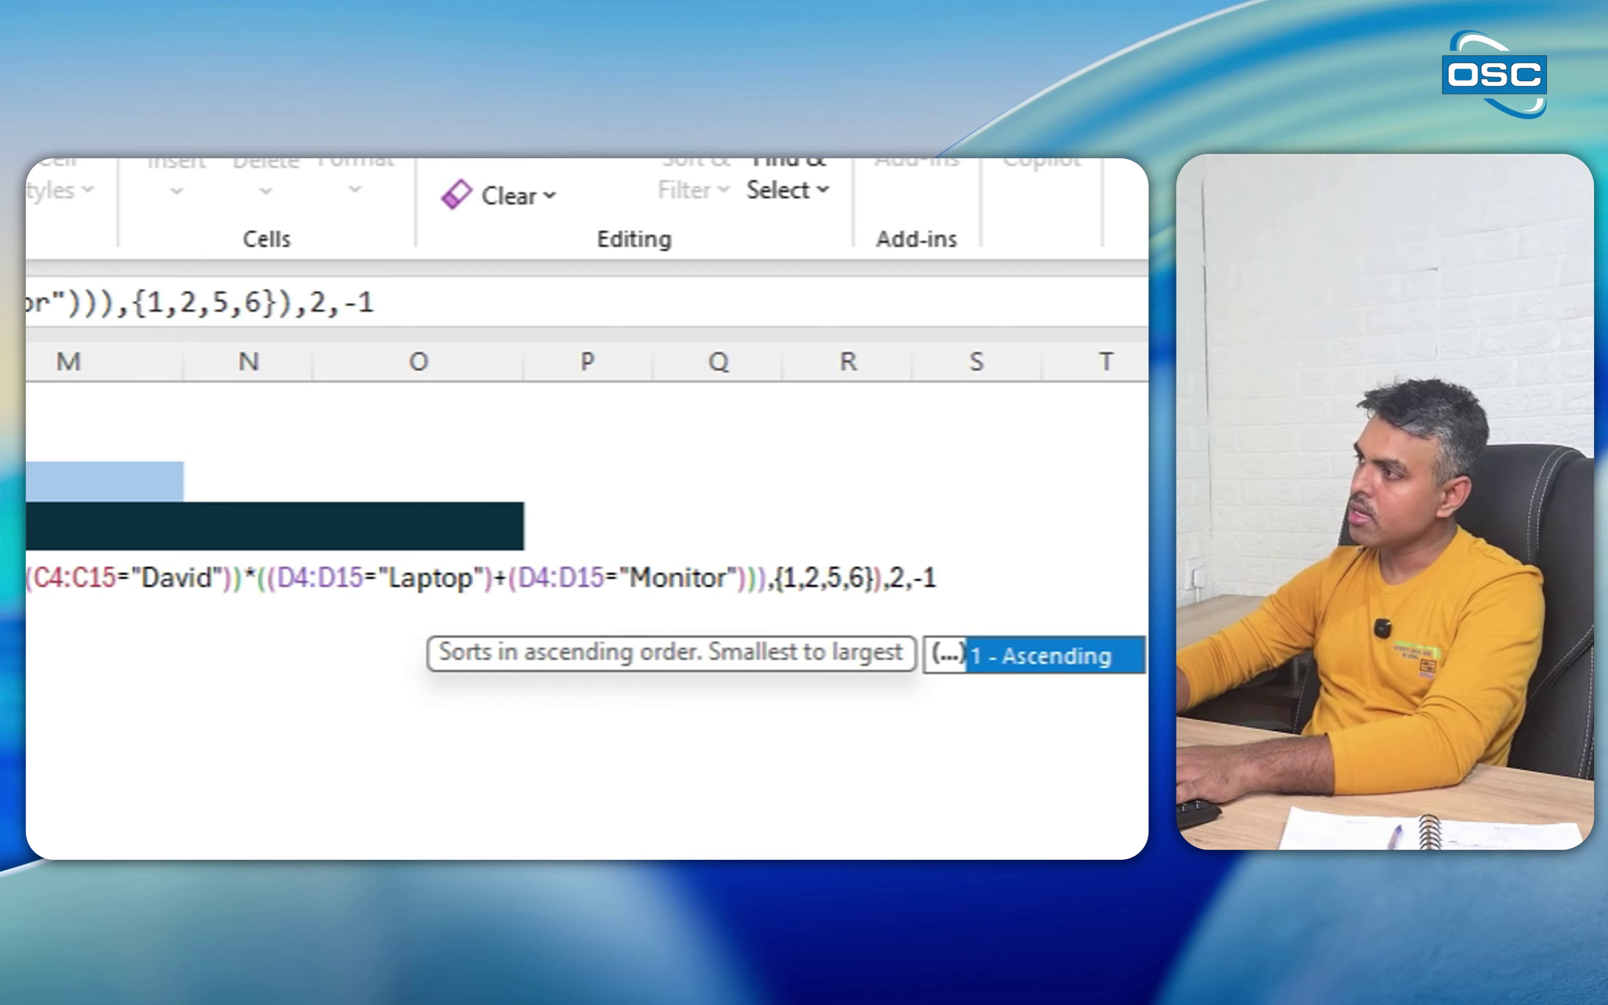
key(BackSpace)
key(BackSpace)
text(1)
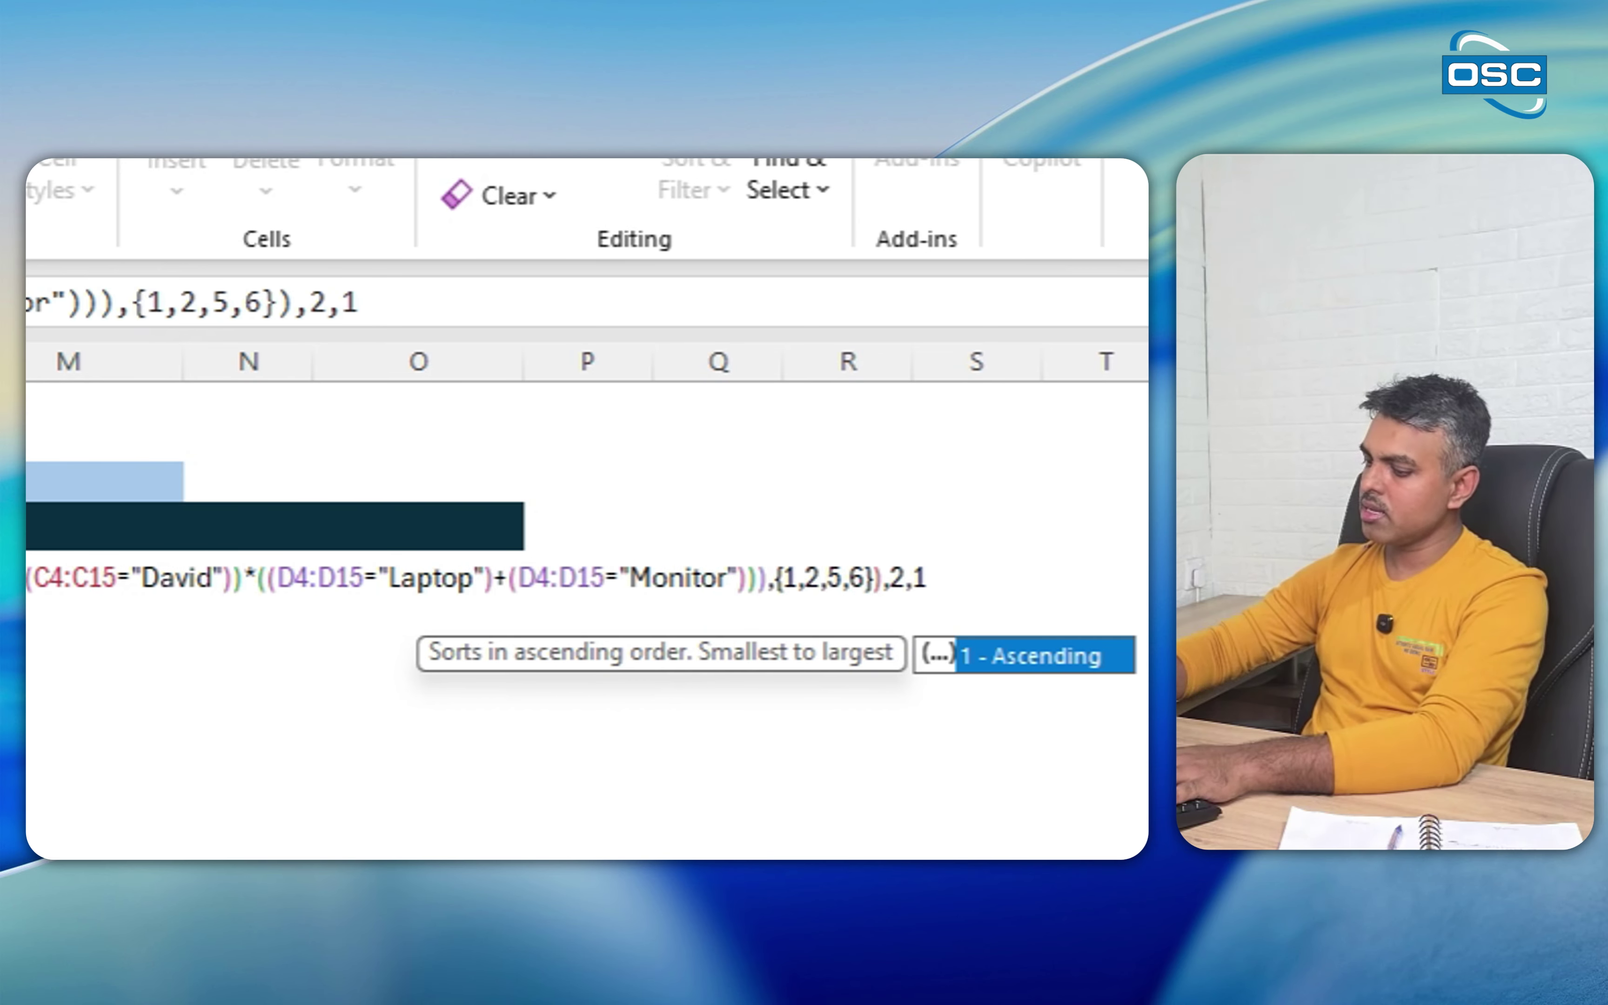
text())
key(Return)
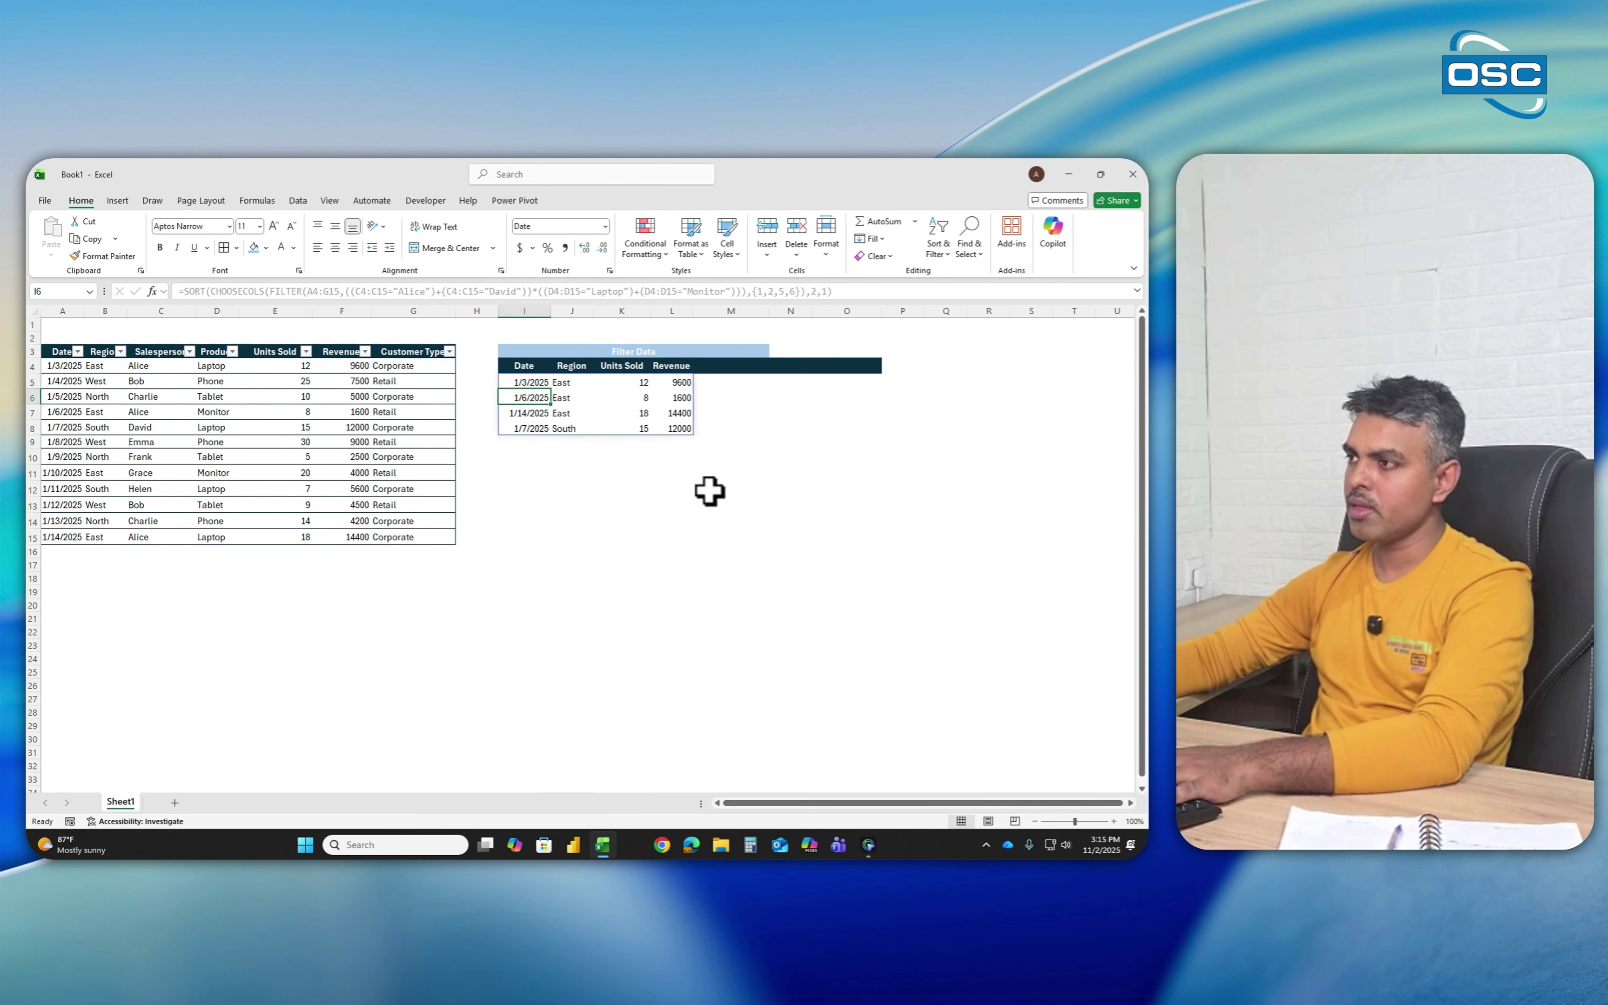
- Check the order of the Region column in the sorted records, then return to the formula cell I5
click(566, 403)
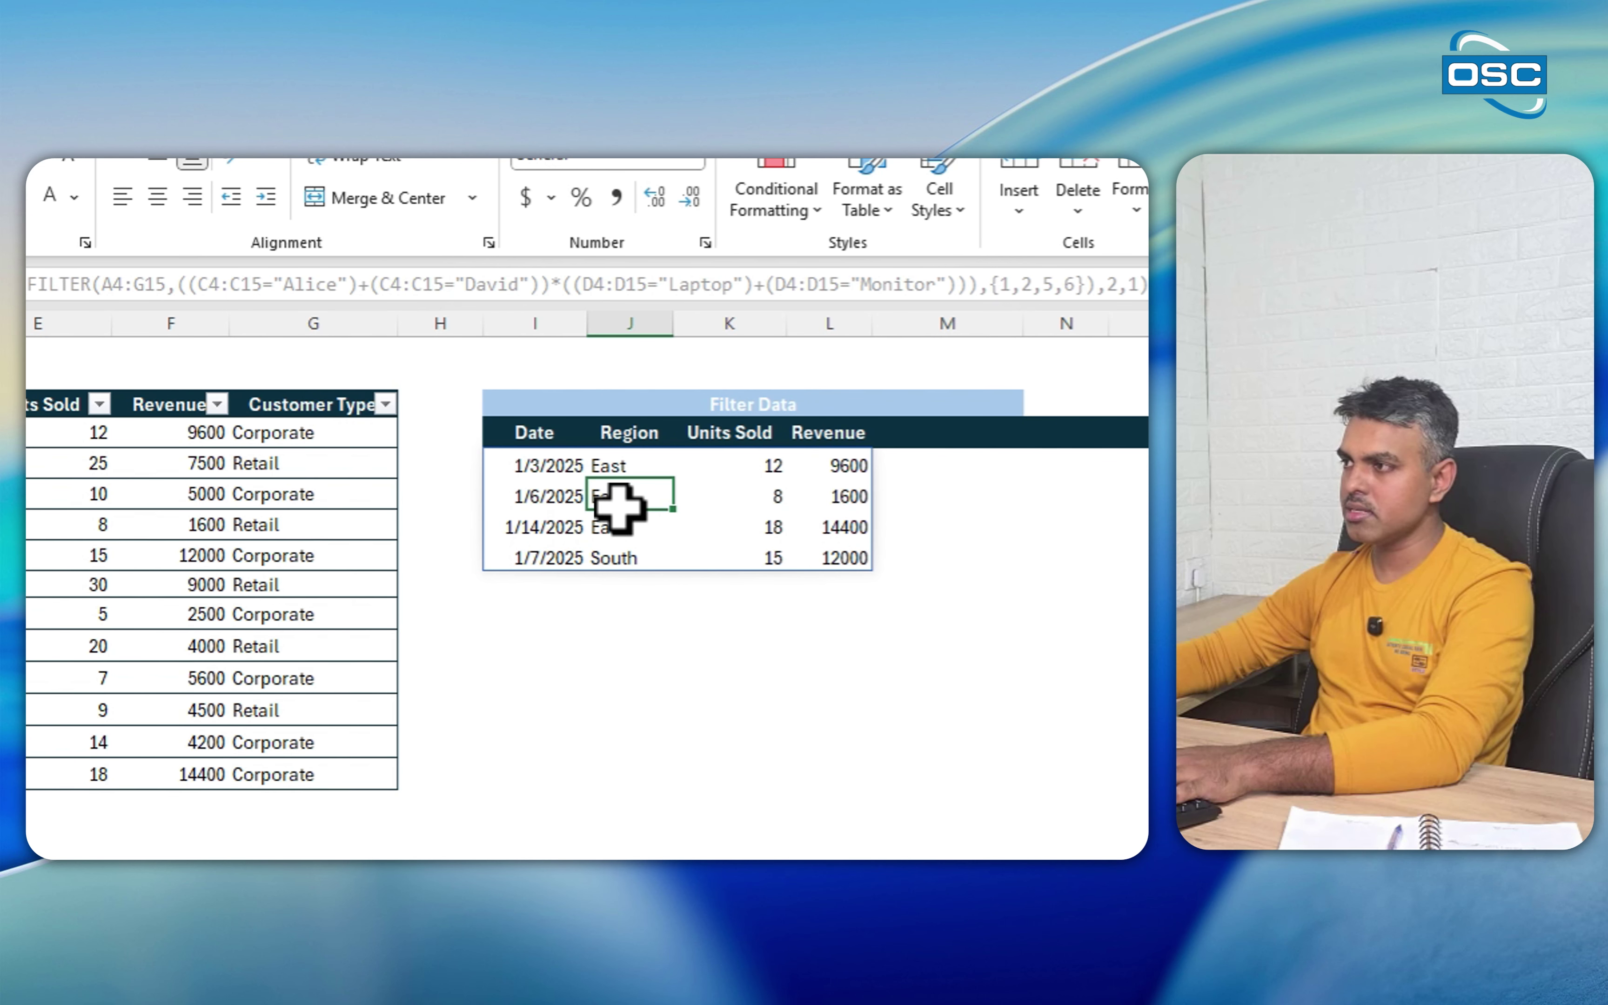
click(624, 535)
click(623, 557)
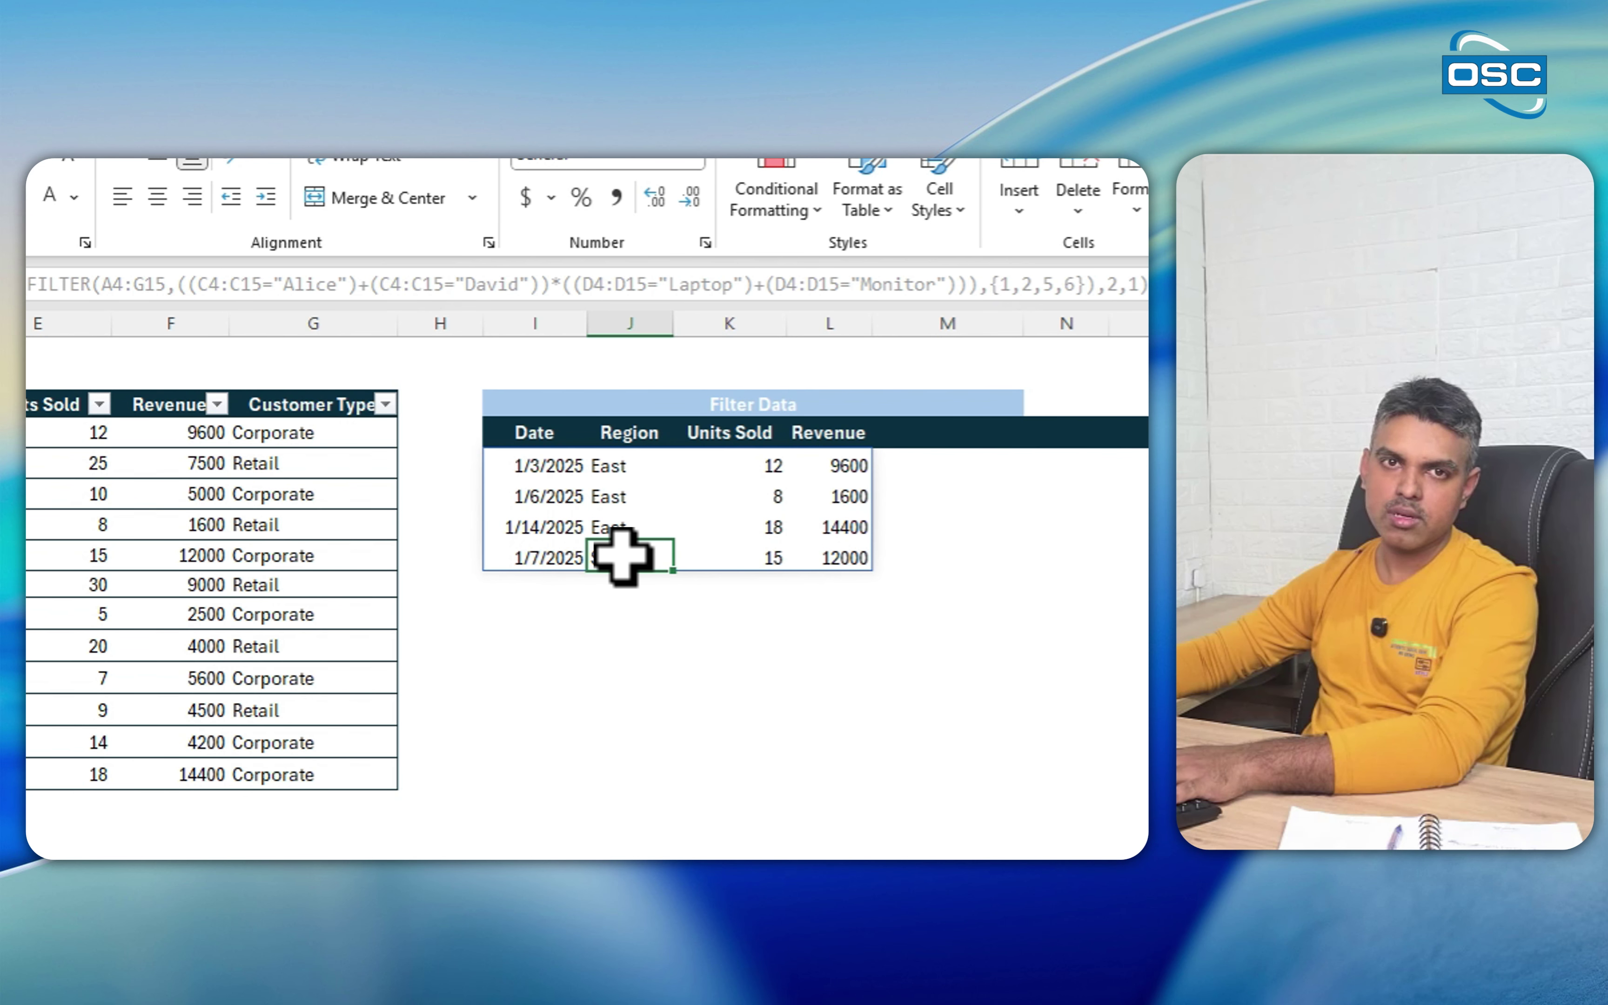
click(516, 464)
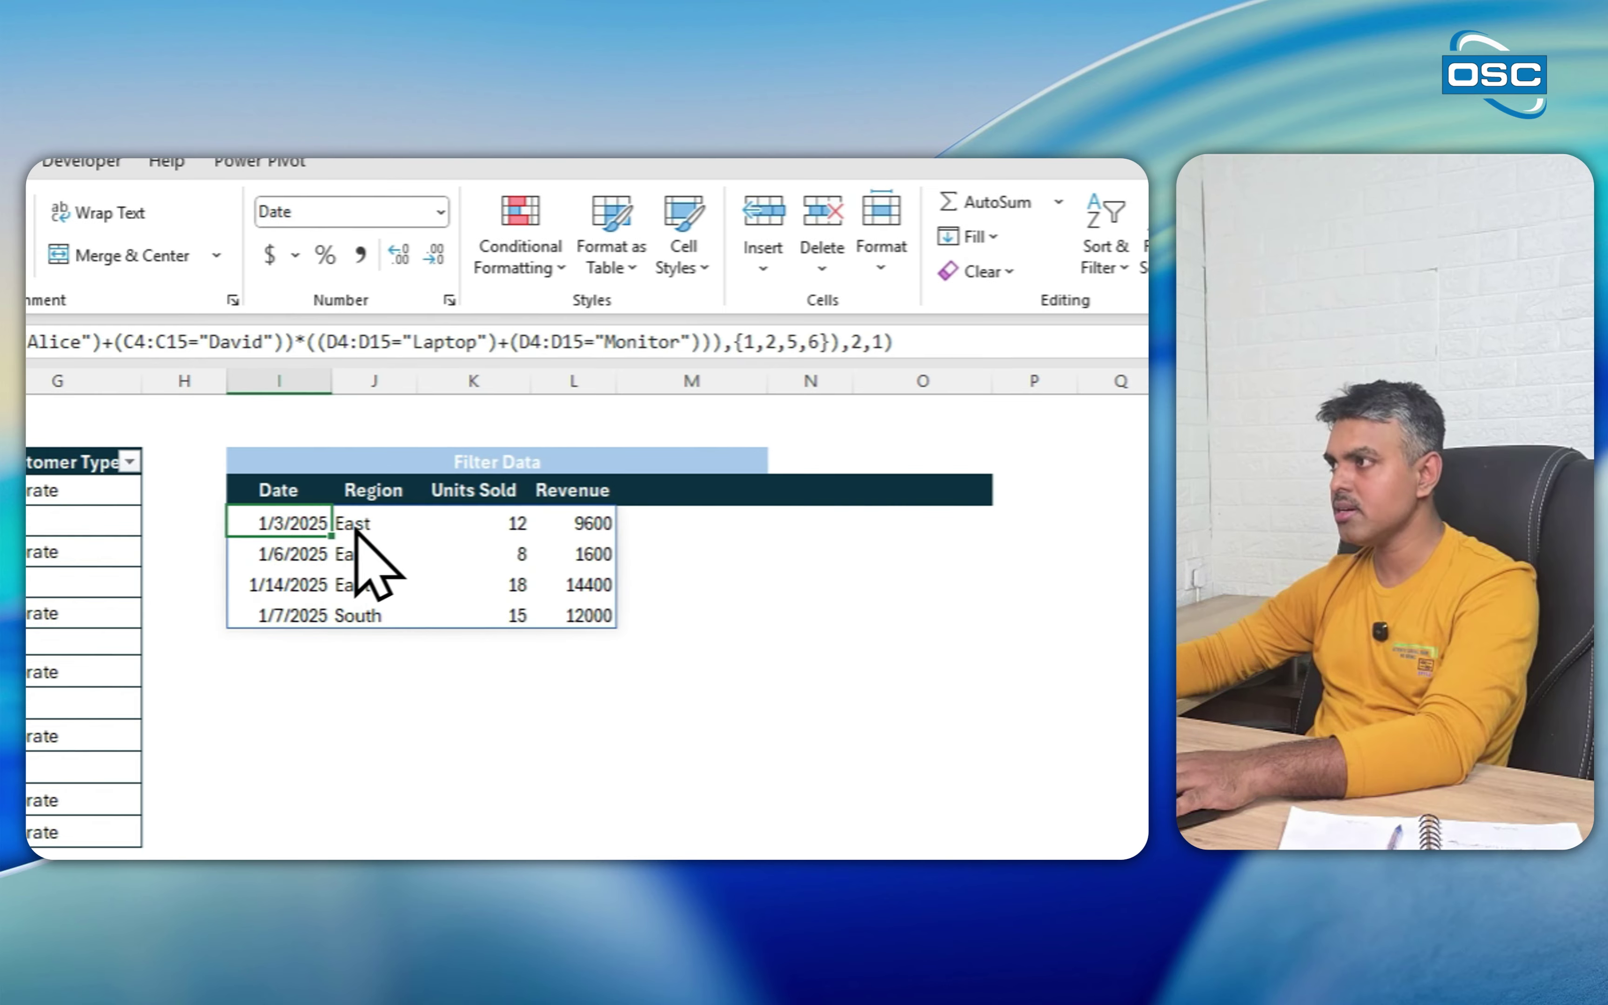
- Change the sort index of the SORT formula in I5 to 1 so the records are ordered by Date
double_click(857, 341)
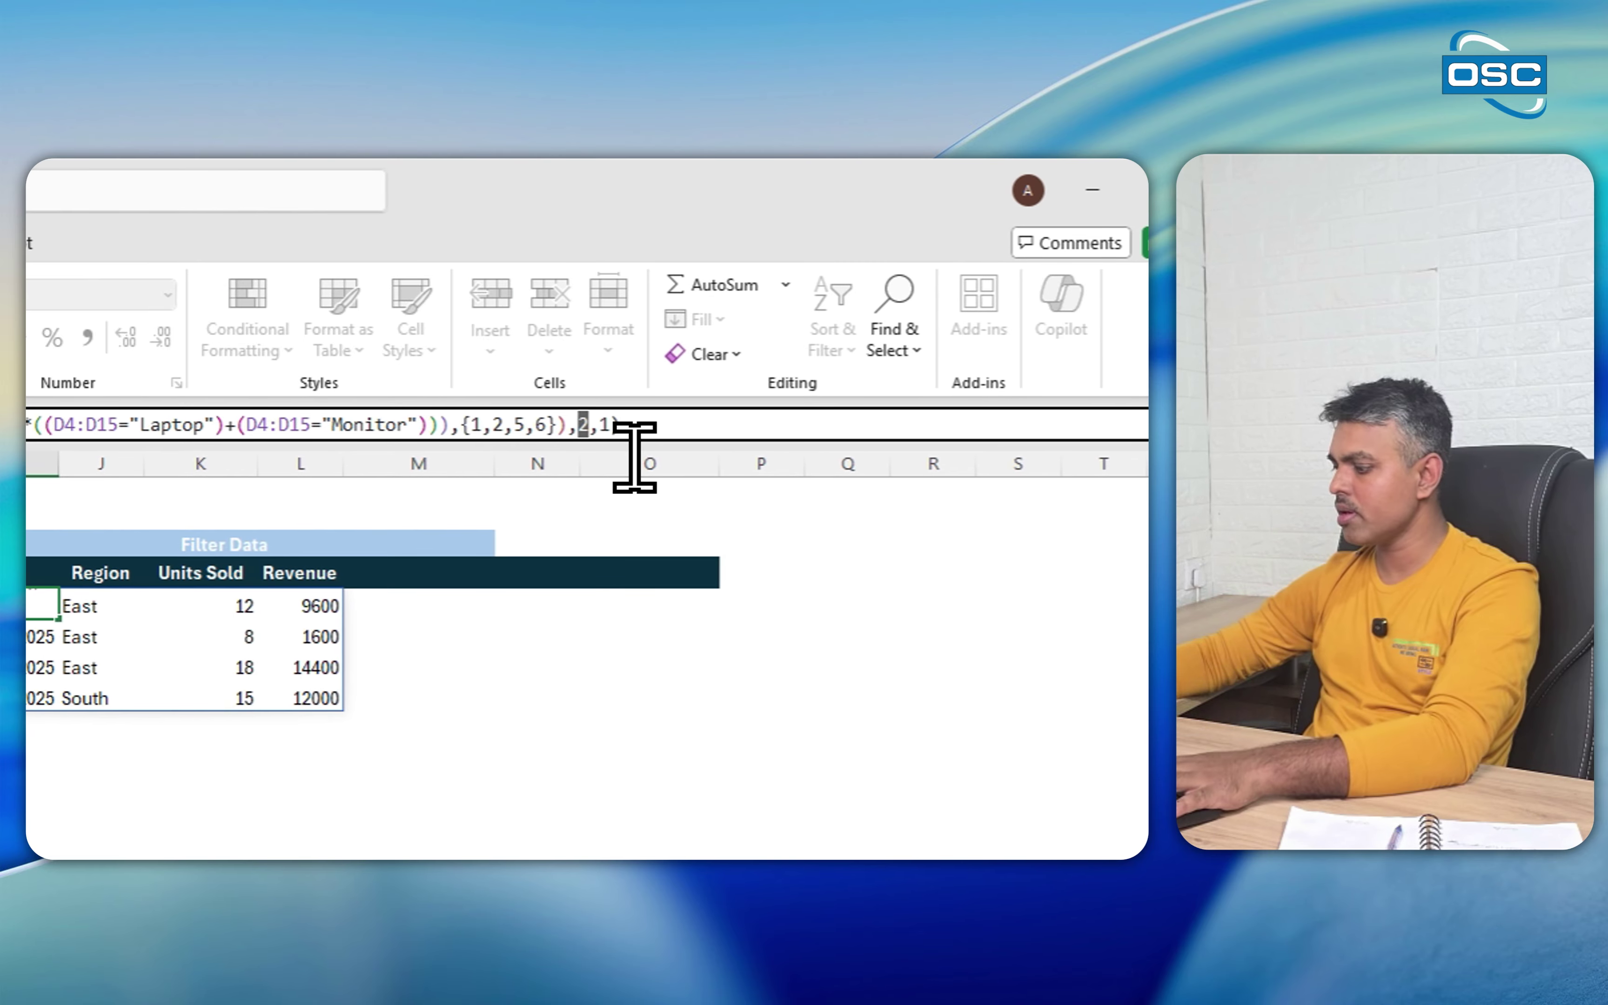
text(1)
key(Return)
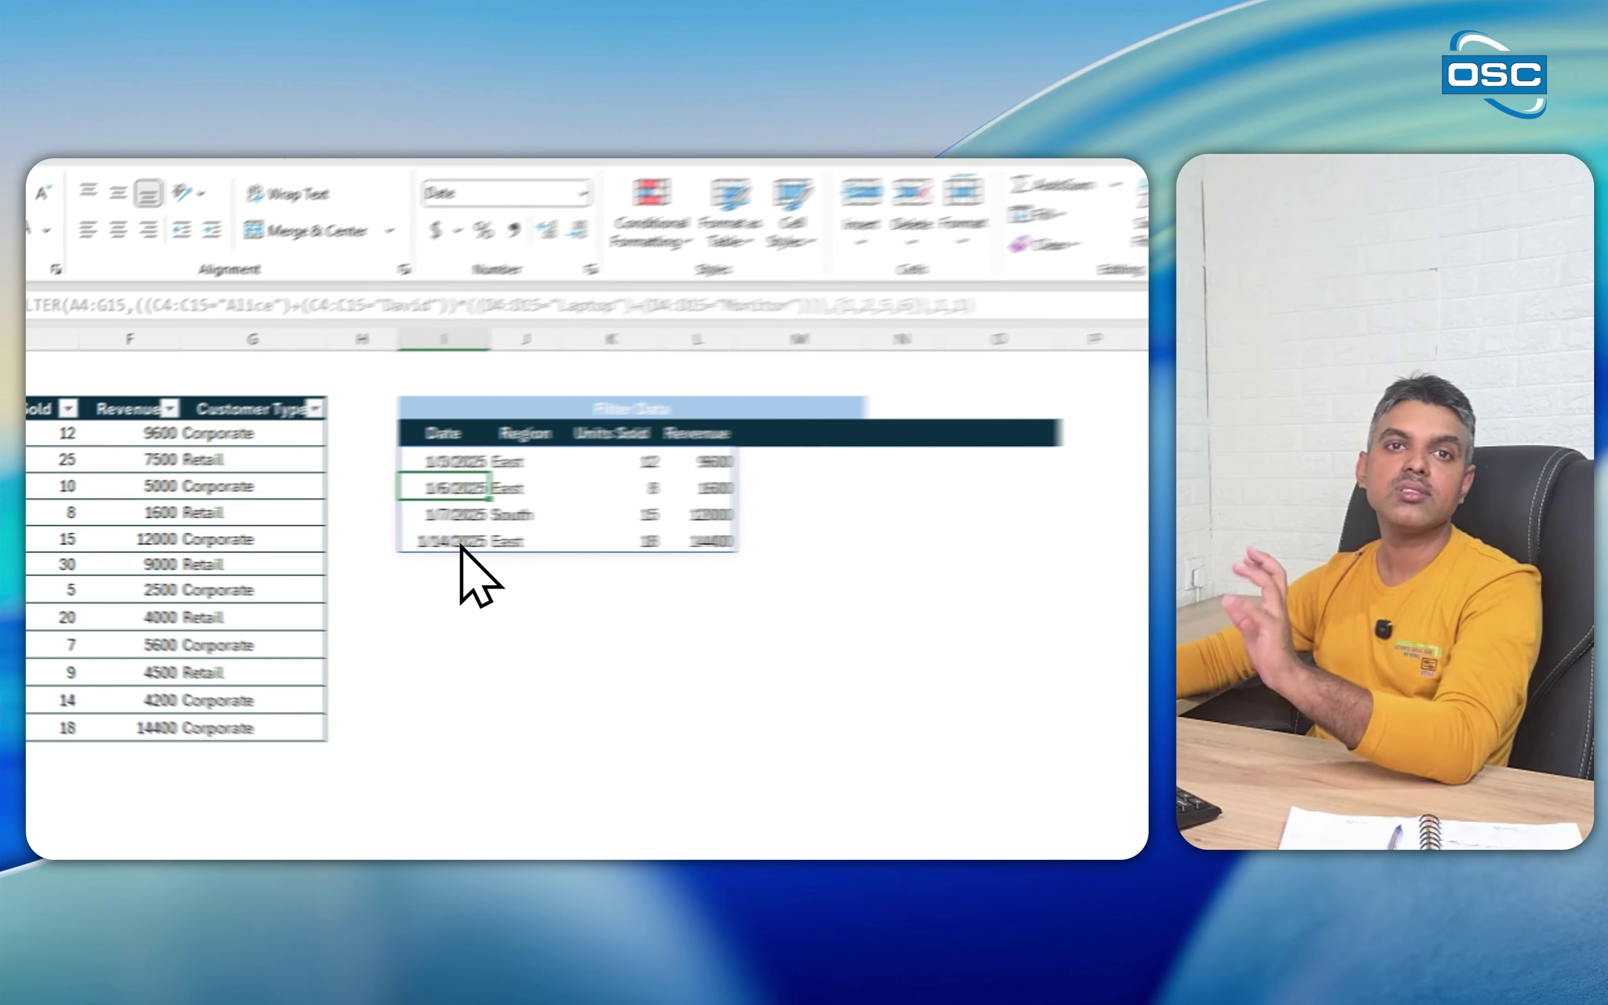
- Change the sort index in the I5 formula to 4 to order the records by Revenue, and check the Revenue column's order
click(427, 468)
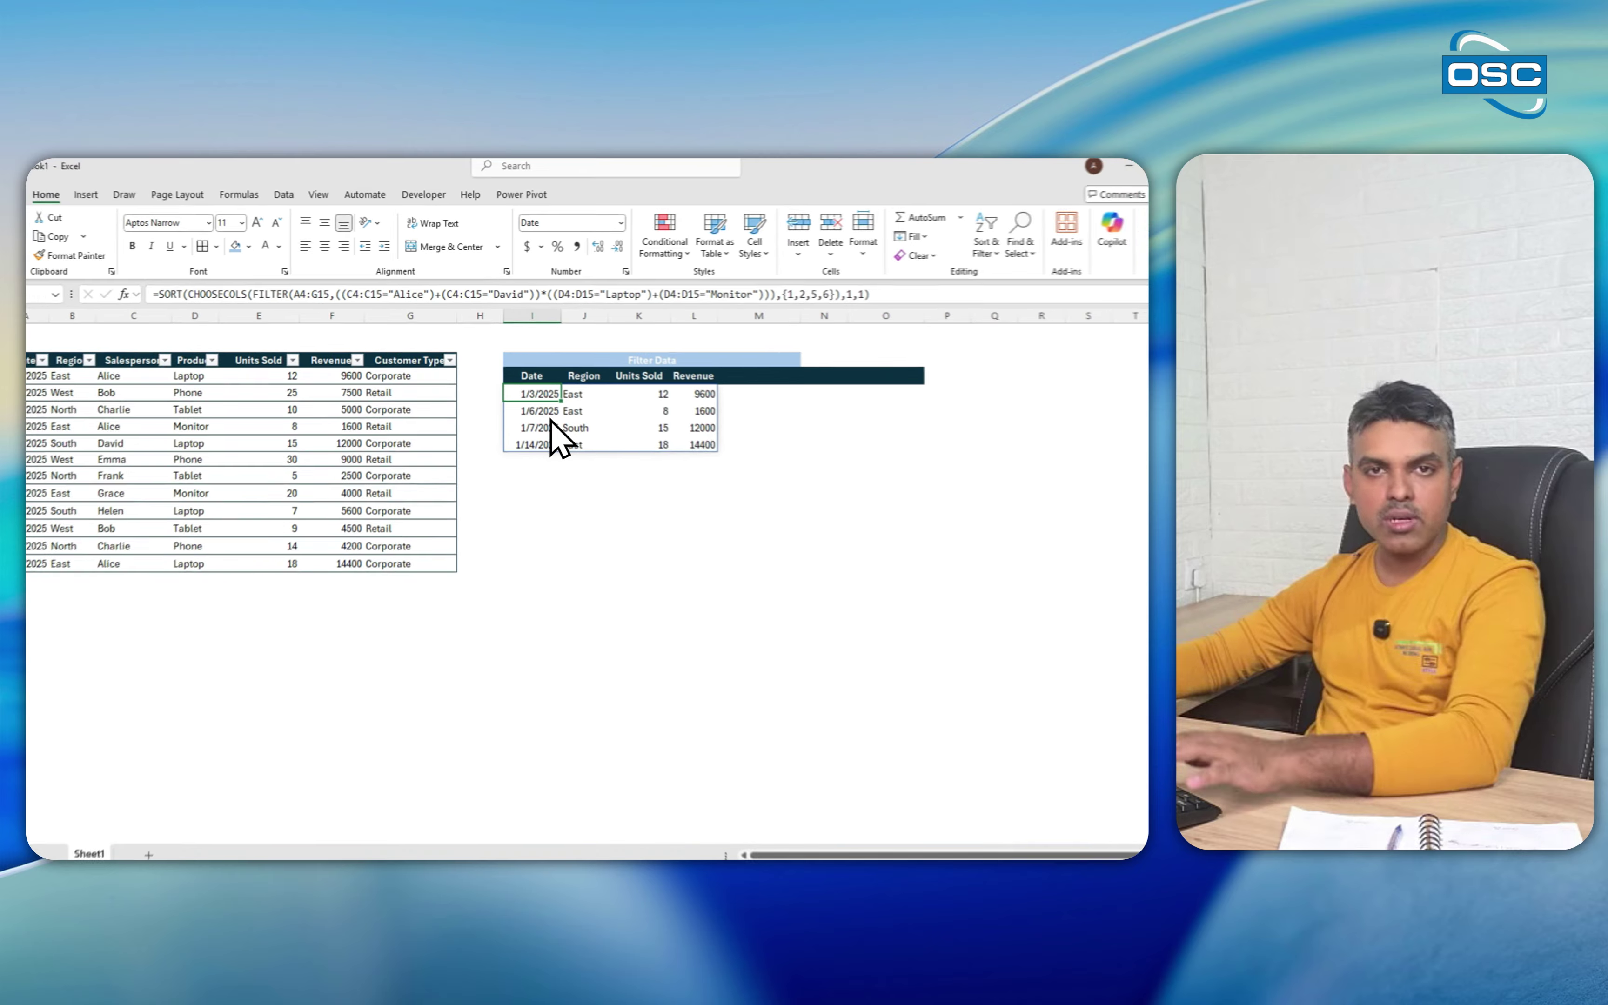
drag(820, 293, 809, 293)
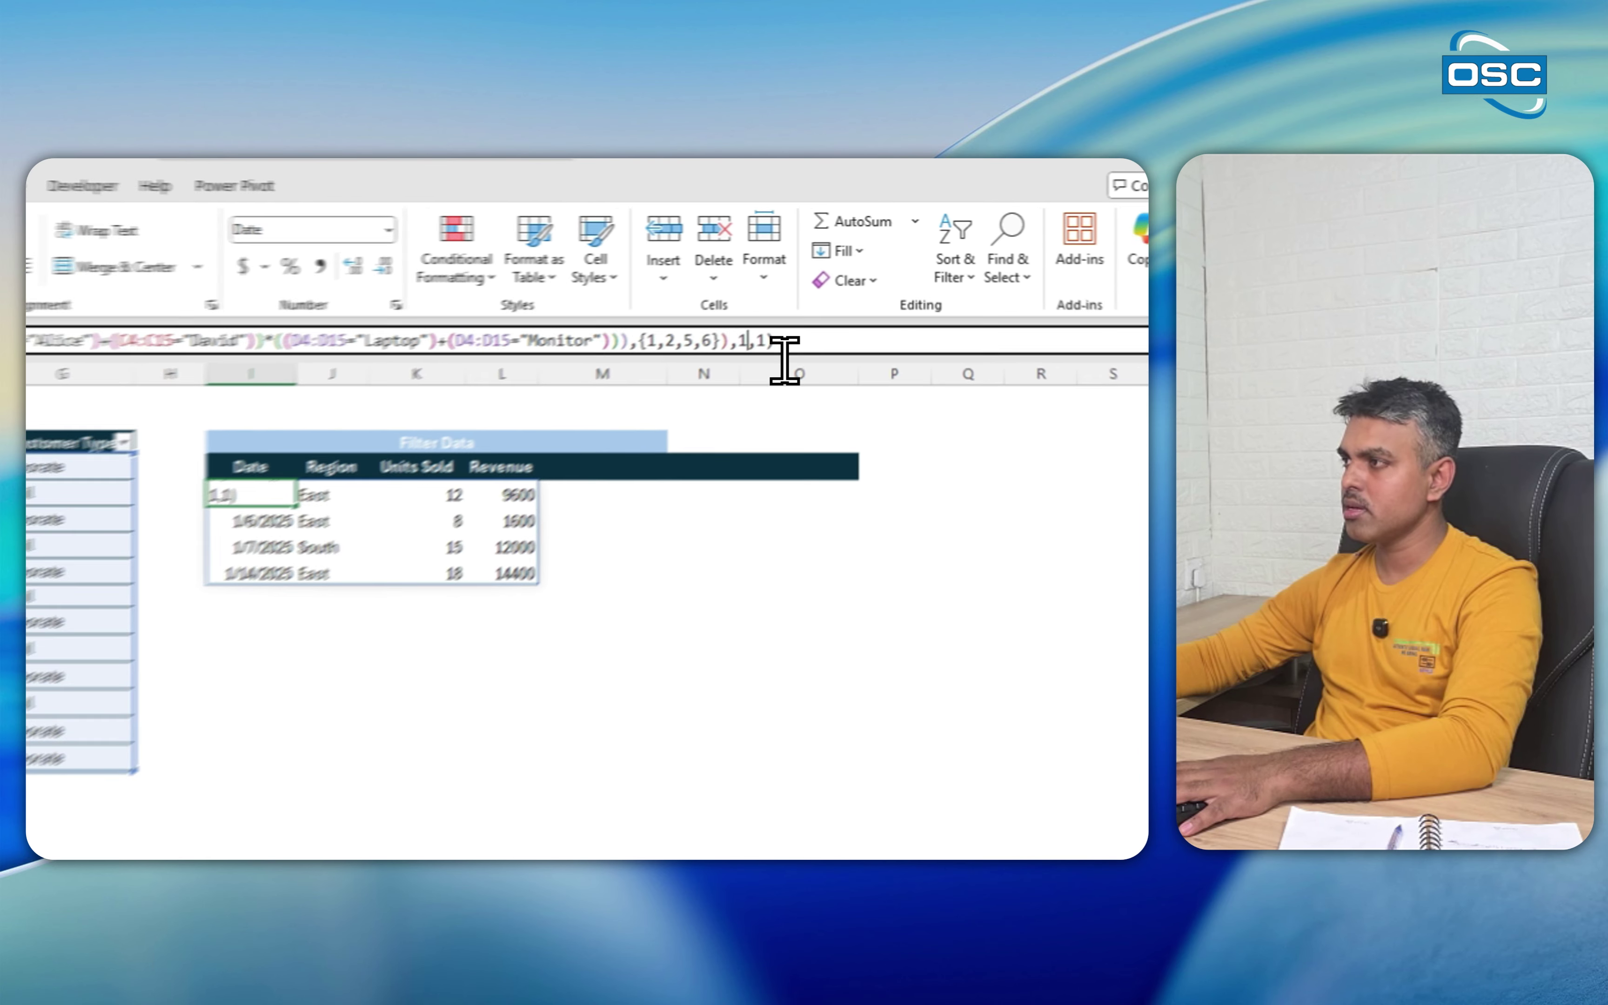
drag(749, 382, 764, 394)
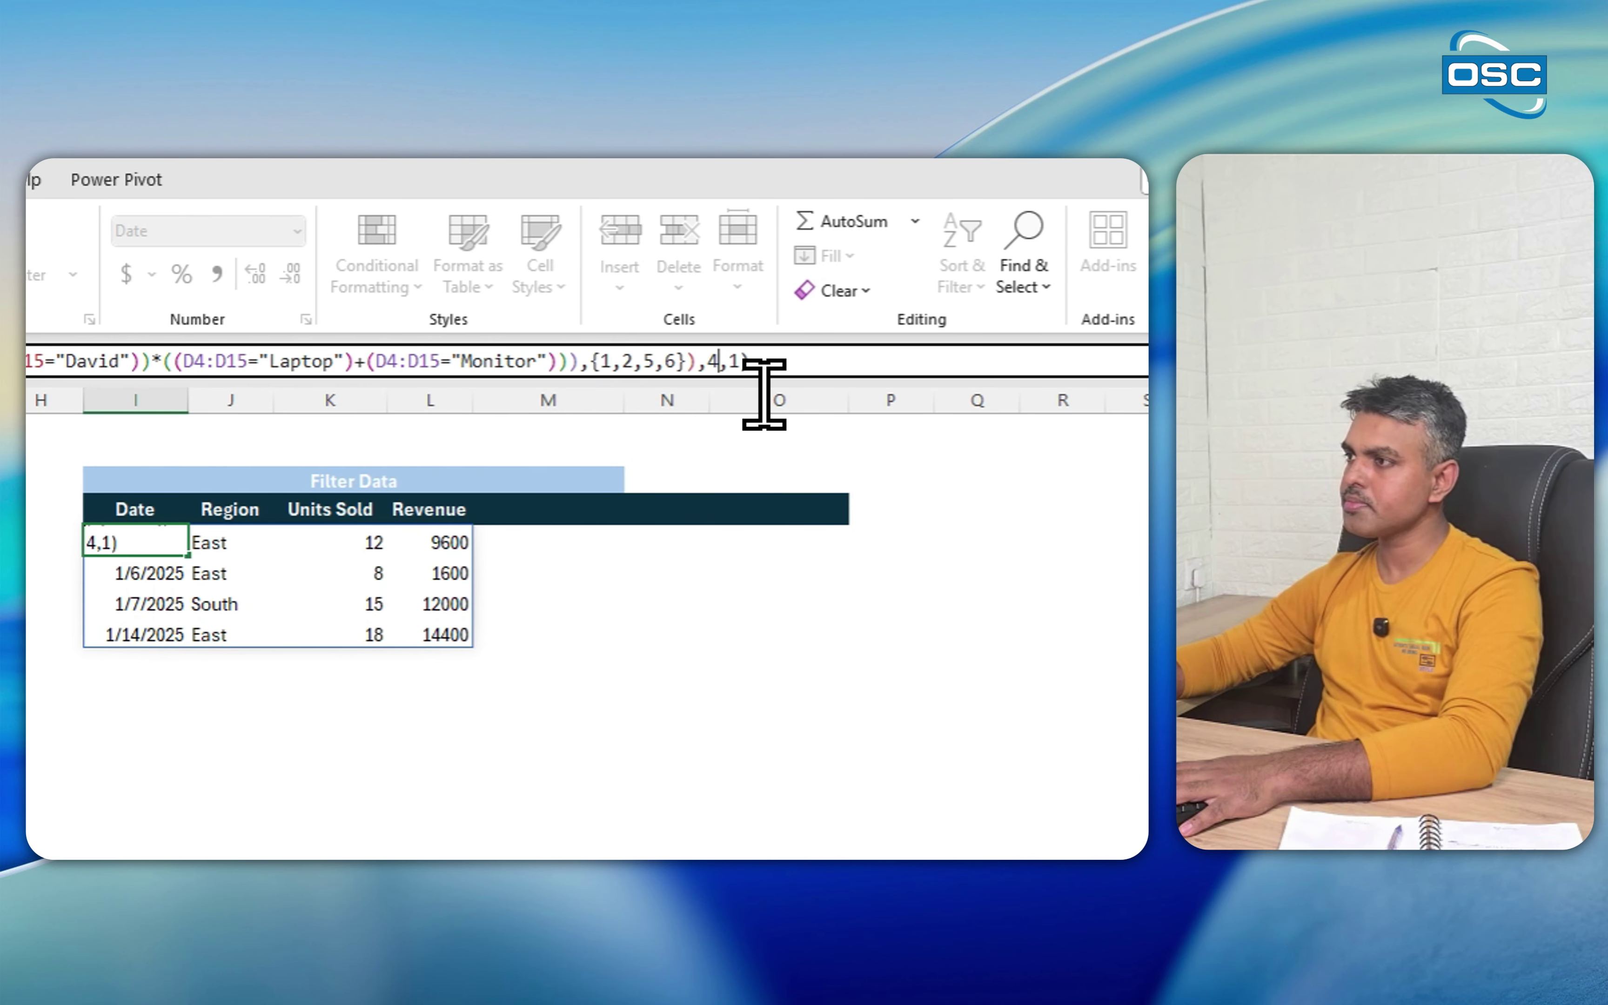
key(Return)
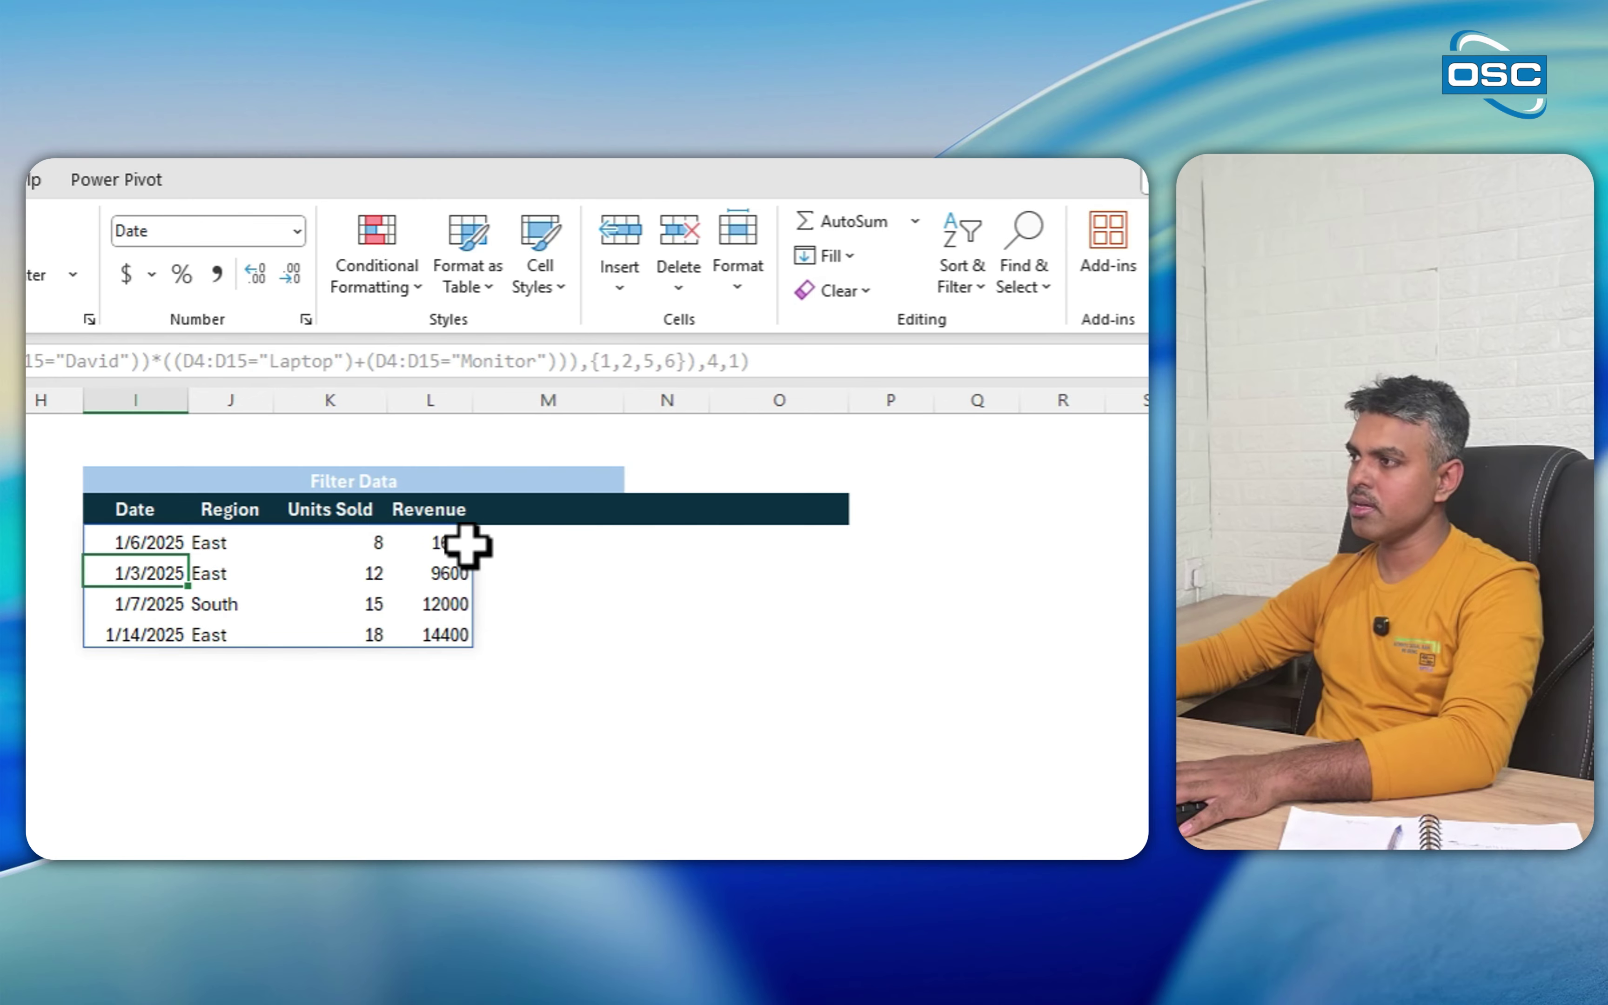
click(452, 568)
click(462, 606)
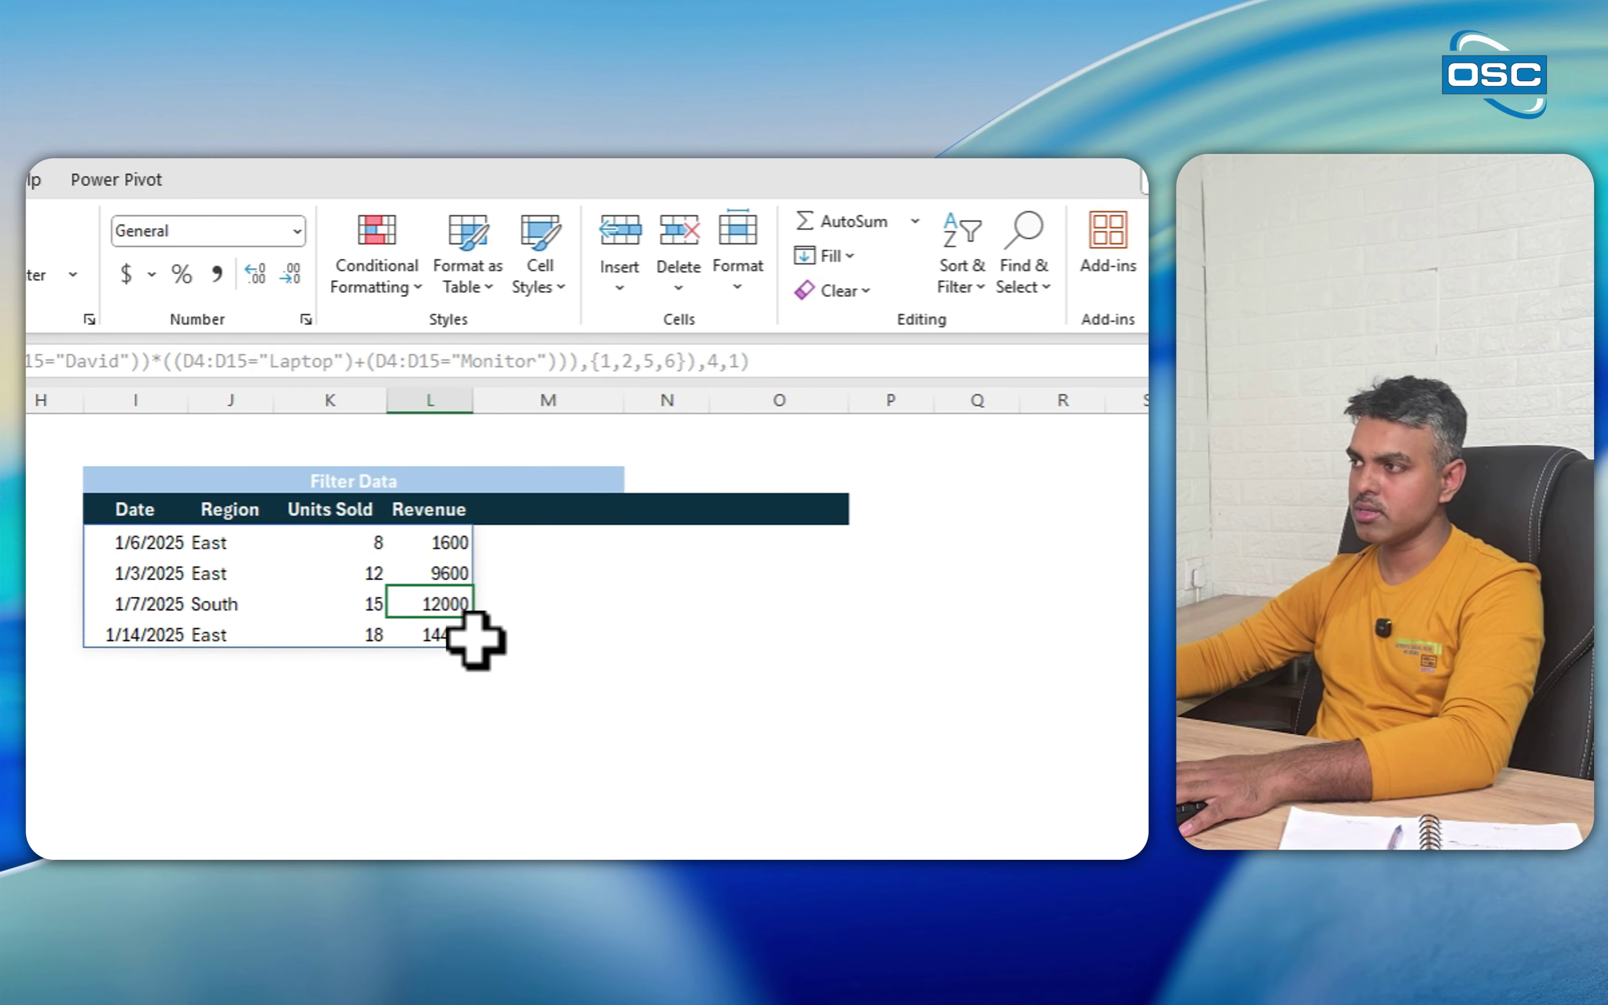
click(465, 636)
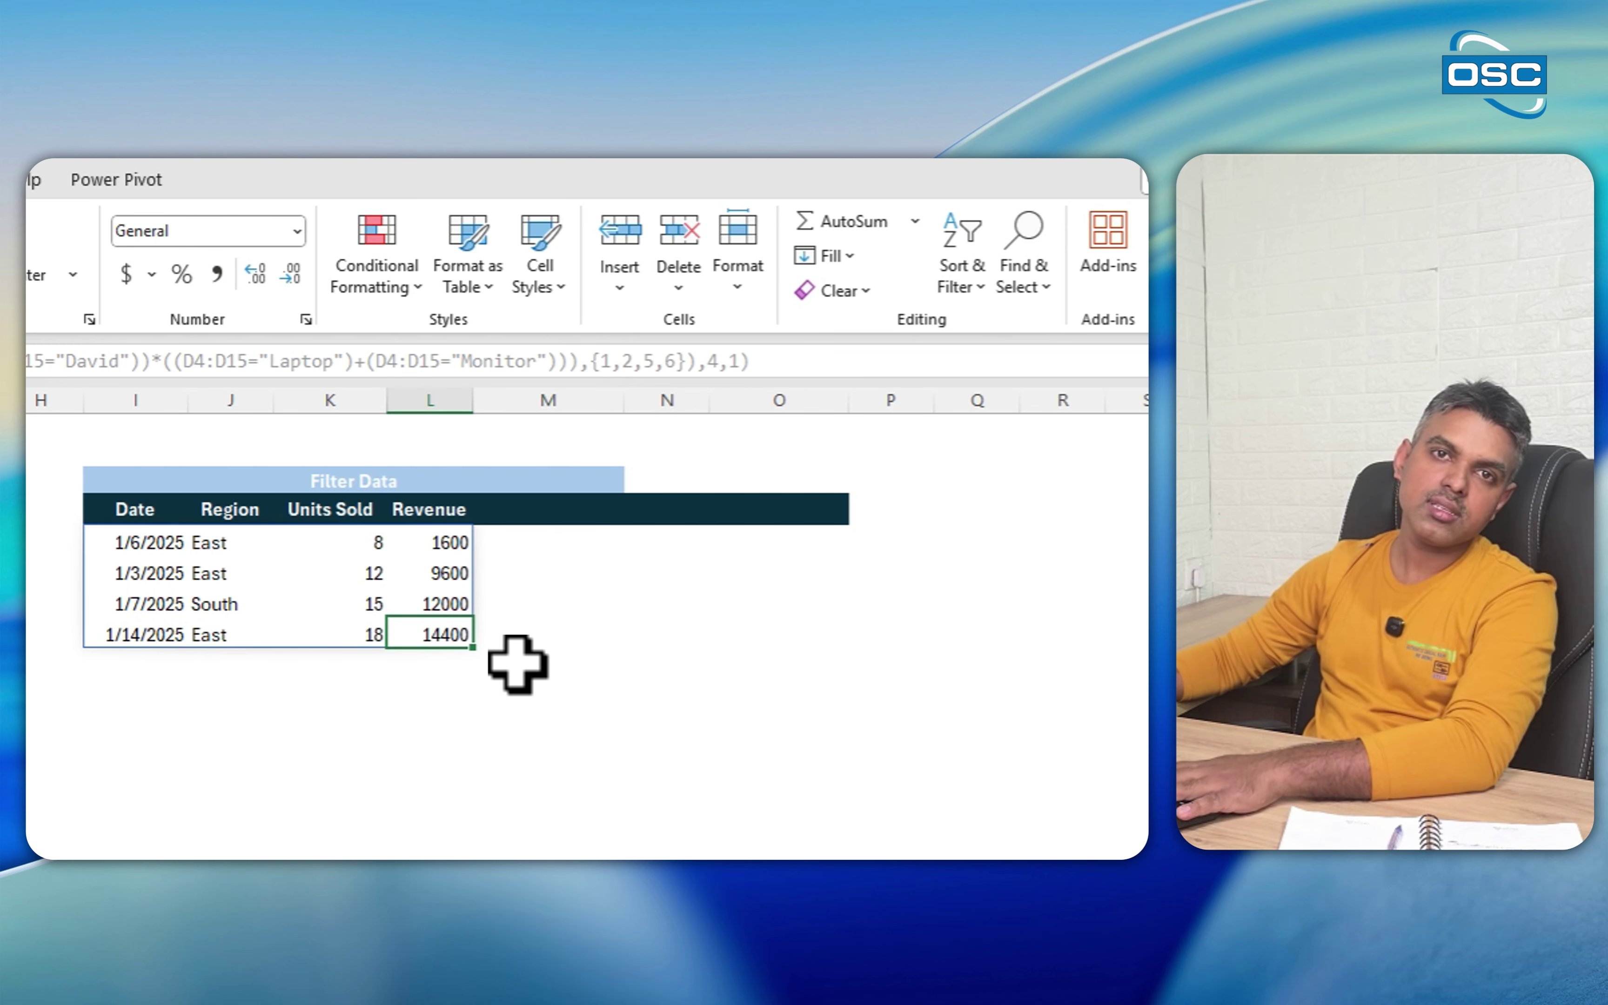